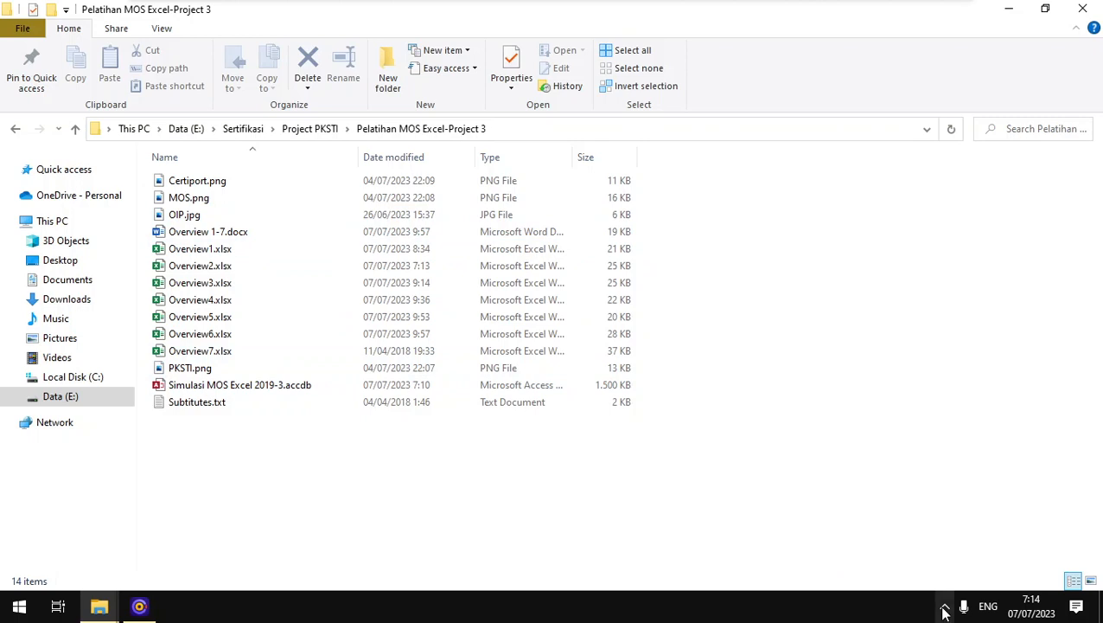
Step: Open the Simulasi MOS Excel 2019-3.accdb database from File Explorer
click(945, 606)
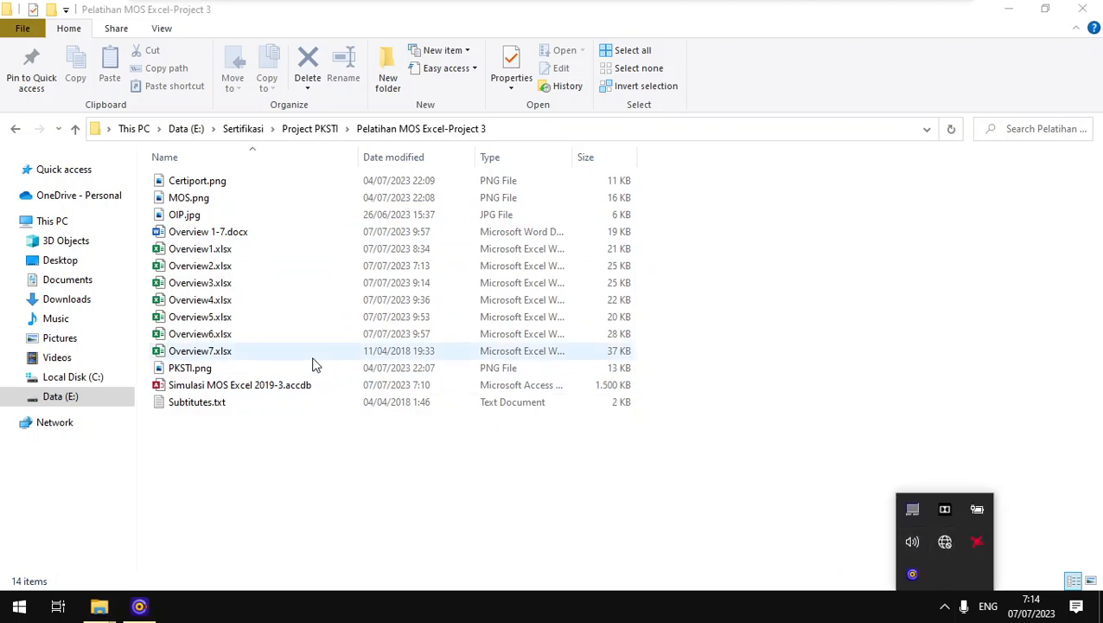
double_click(324, 387)
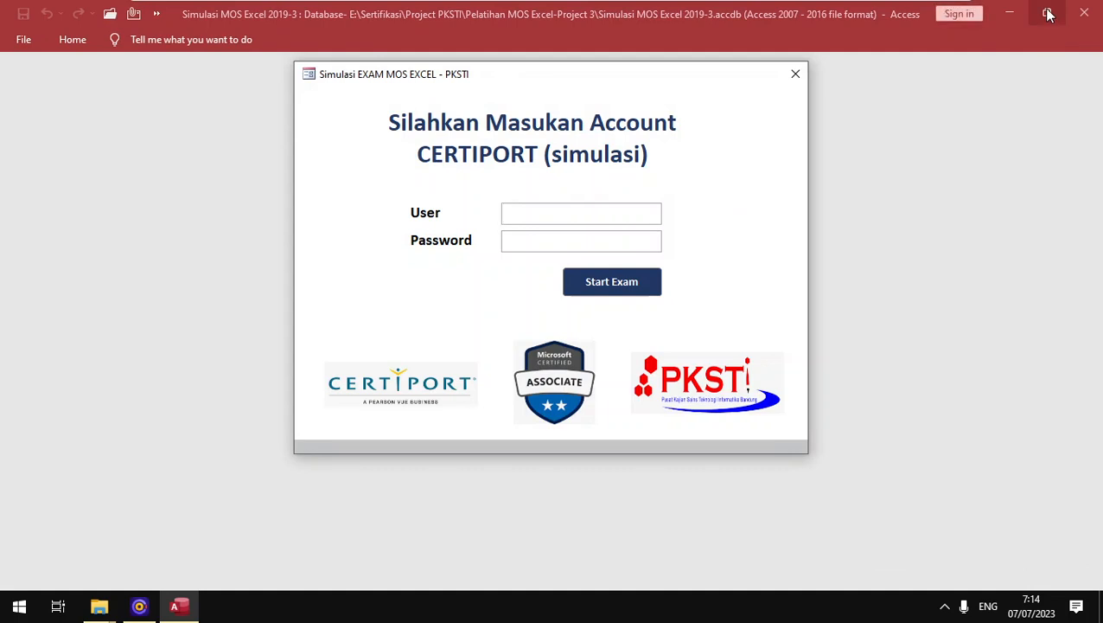
Step: Shrink the Access window and enter the login user name in the exam form
click(1048, 15)
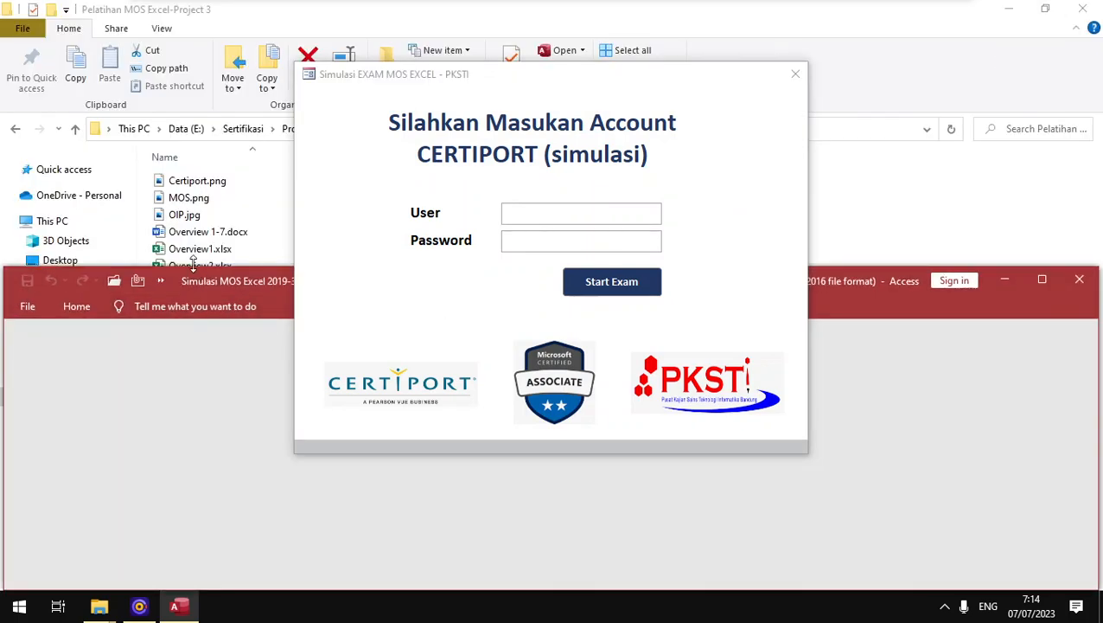
drag(193, 264, 155, 430)
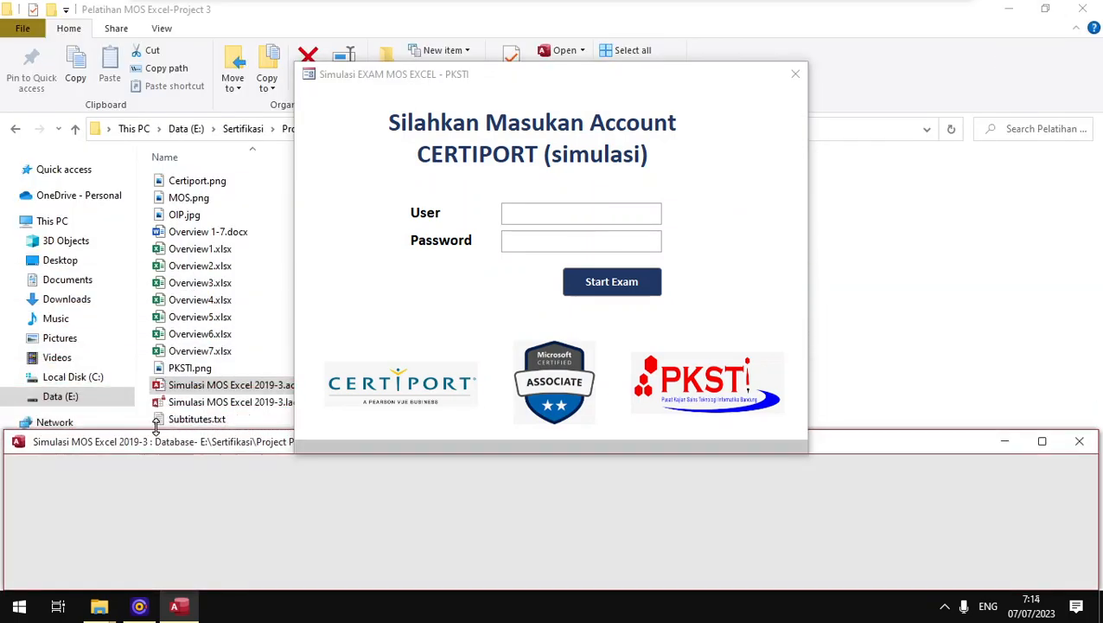
click(524, 210)
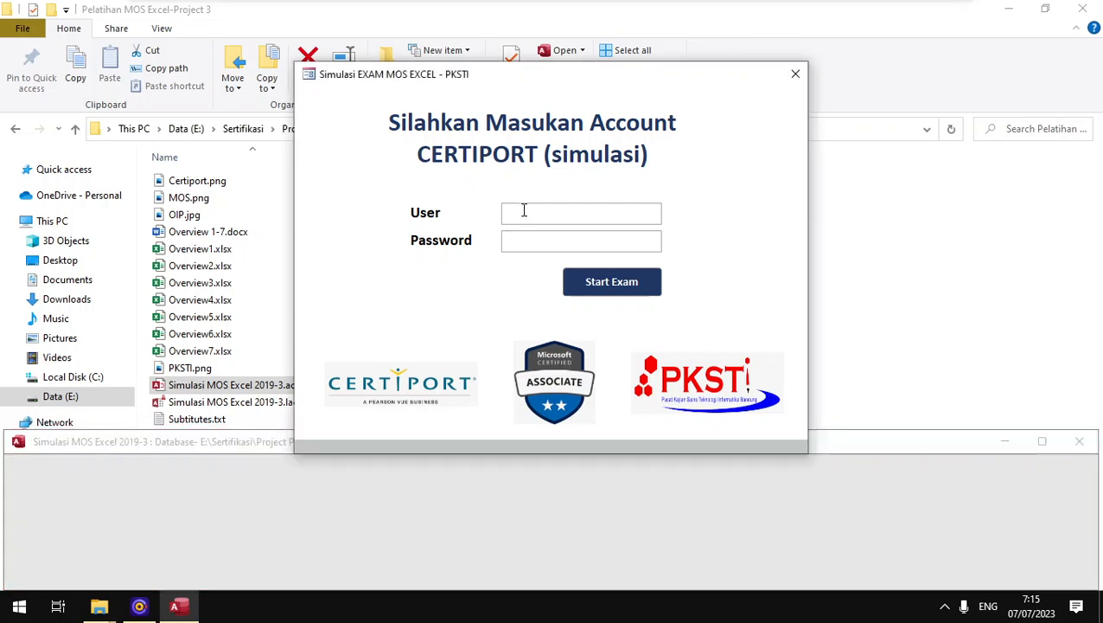
text(PKSTI)
Step: Start the exam, turn on Wrap Text for Last Semester headers A3:F3, and complete task 1
click(628, 284)
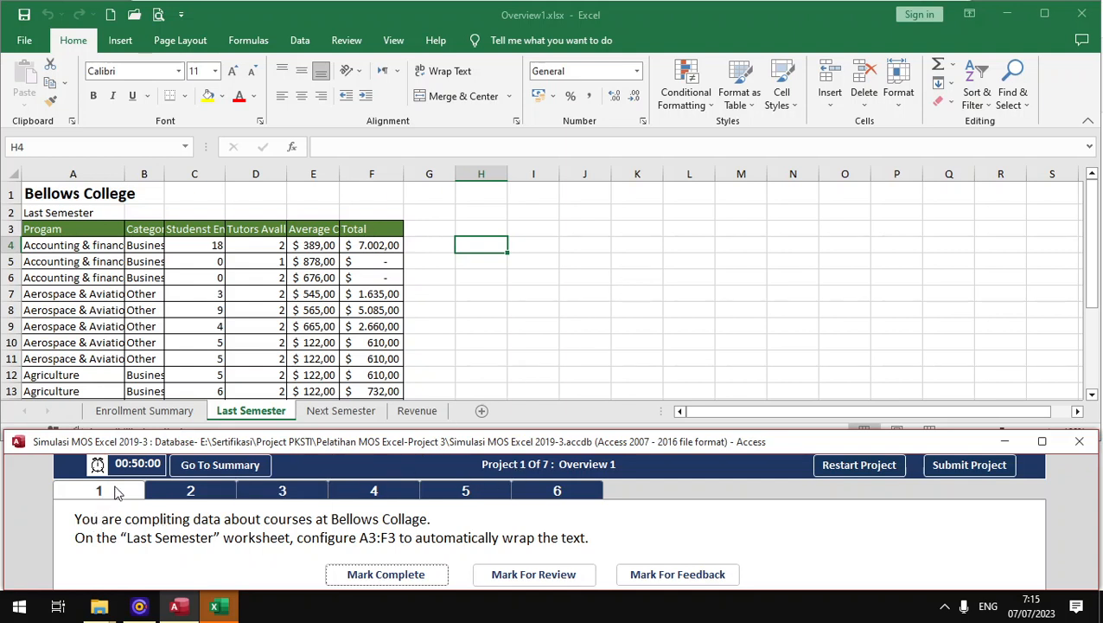
click(248, 413)
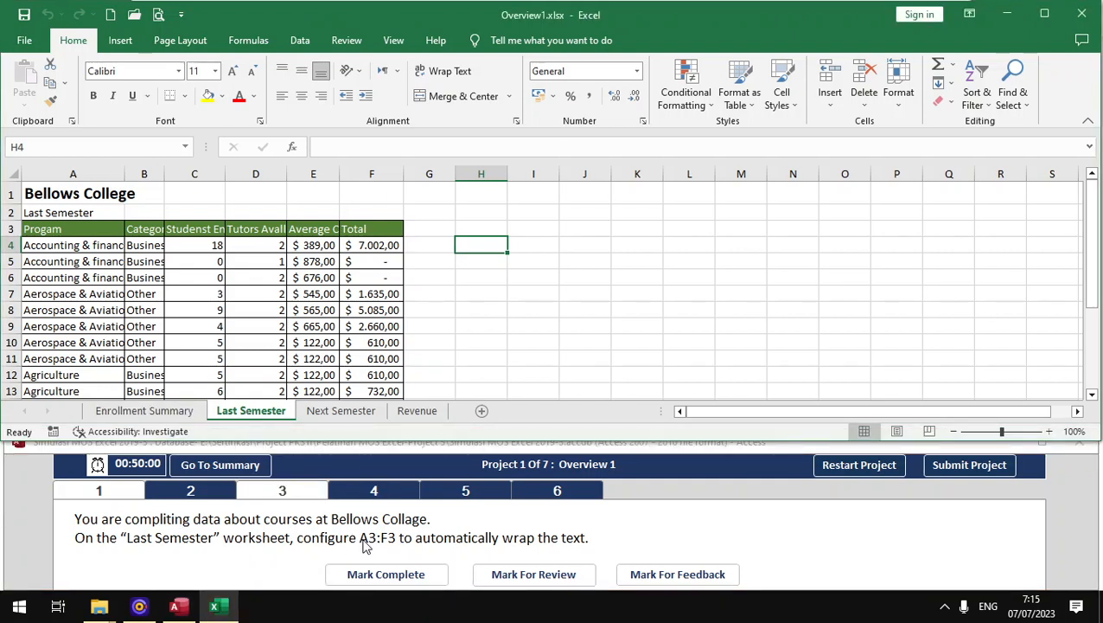
drag(64, 229, 363, 230)
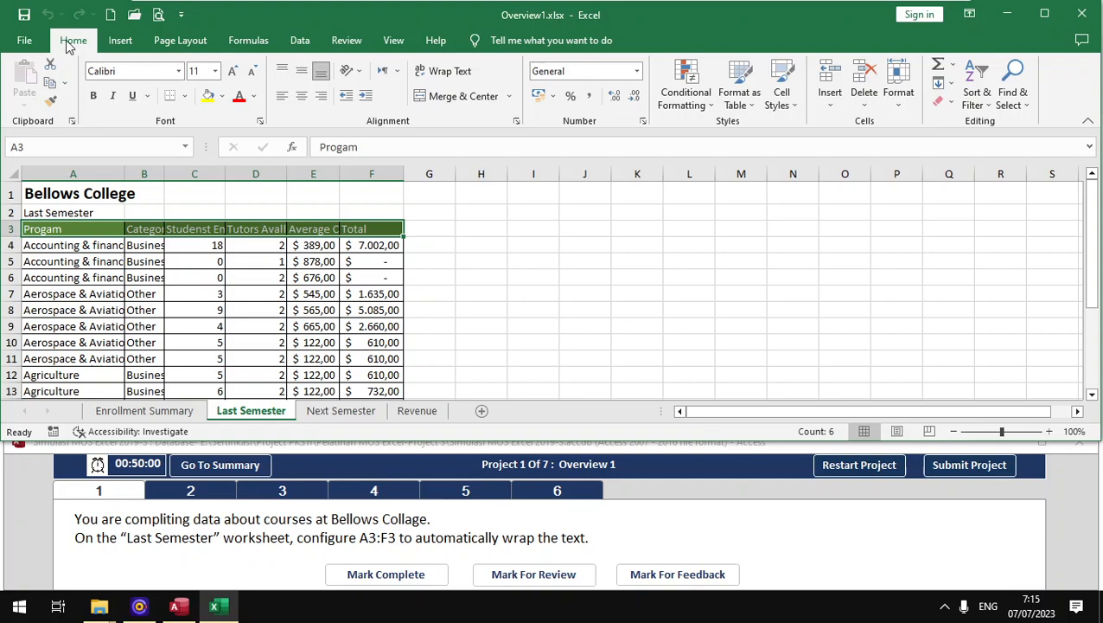
click(463, 78)
click(390, 574)
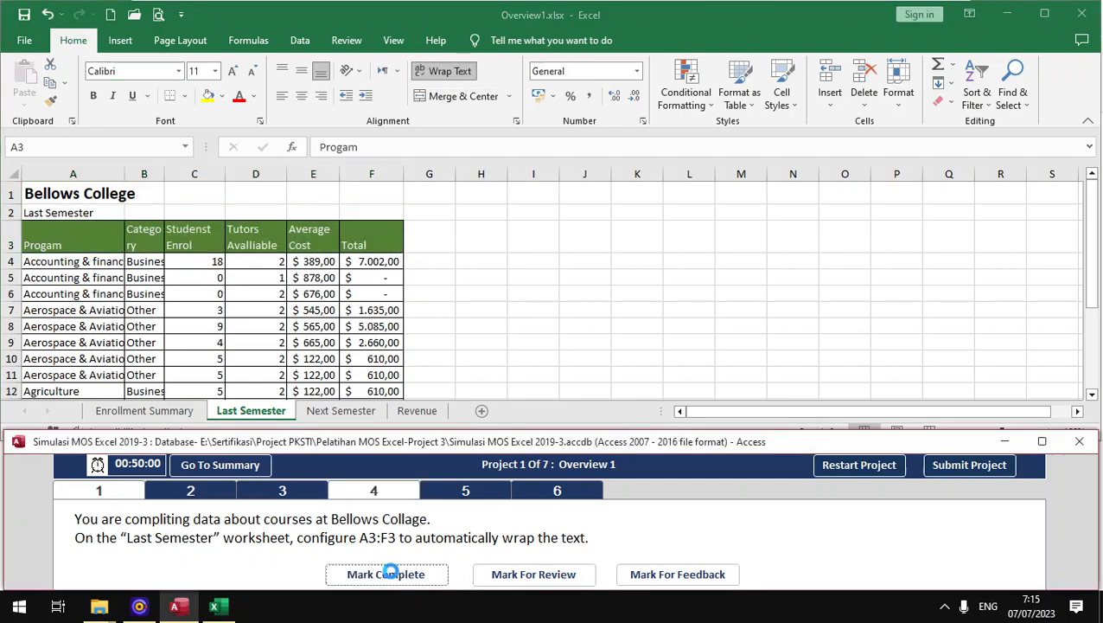
click(205, 491)
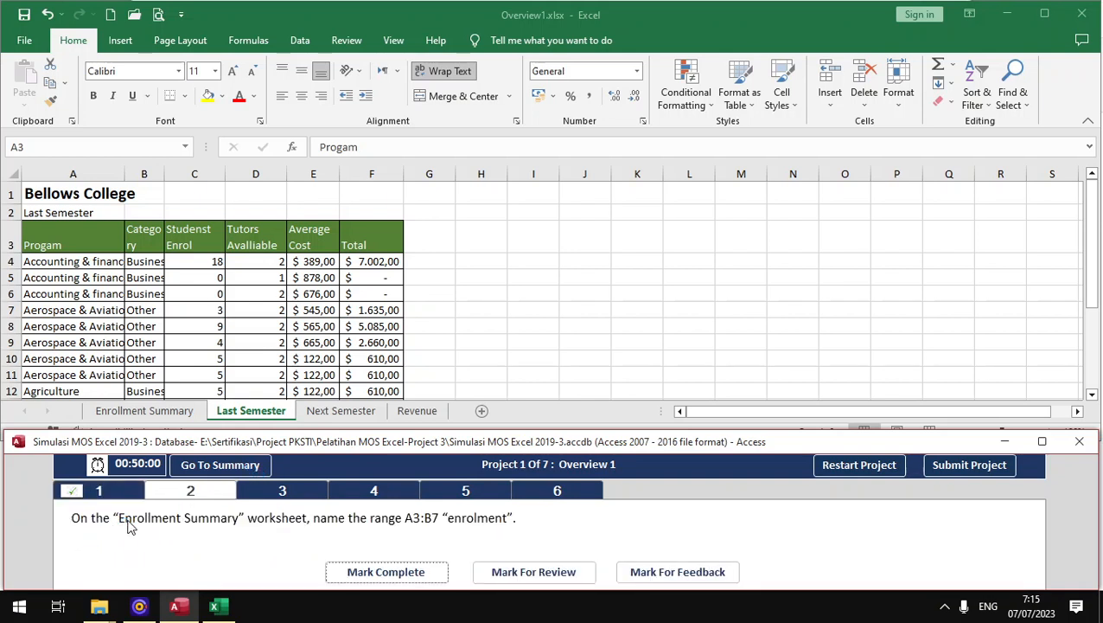
Step: Enter 'enrolment' in the Name Box for Enrollment Summary range A3:B7, then complete task 2
click(159, 413)
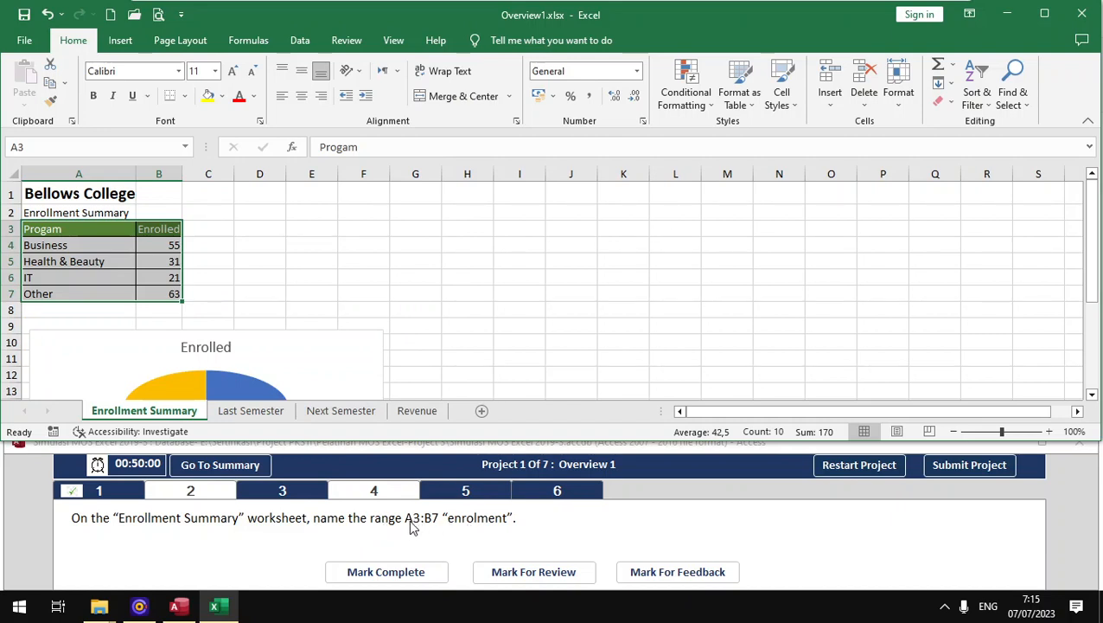
click(175, 343)
click(231, 242)
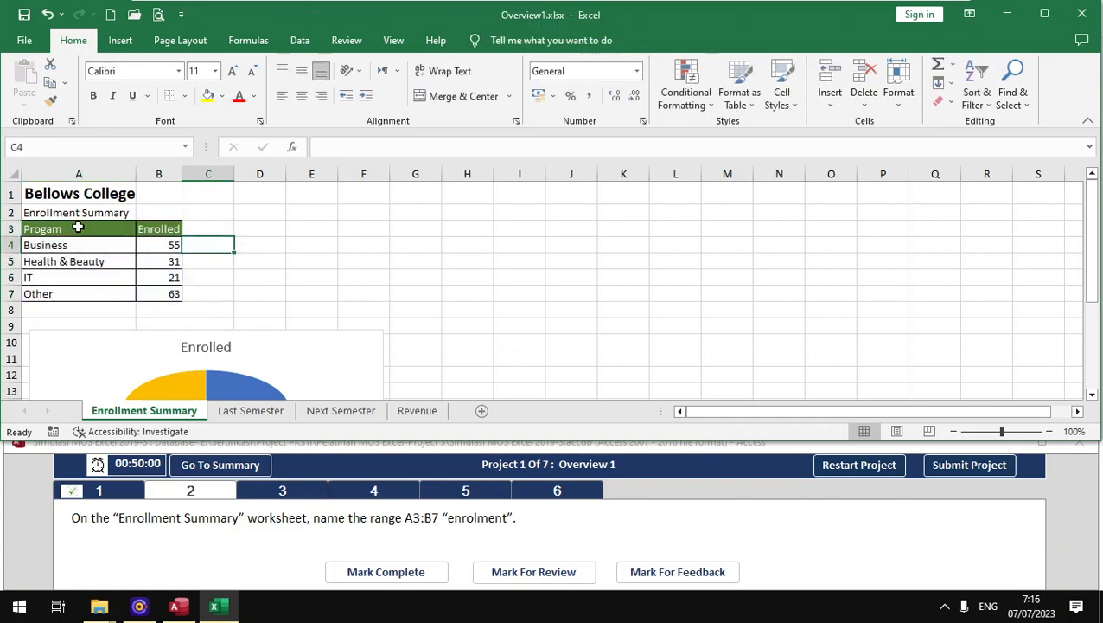
drag(76, 226, 173, 292)
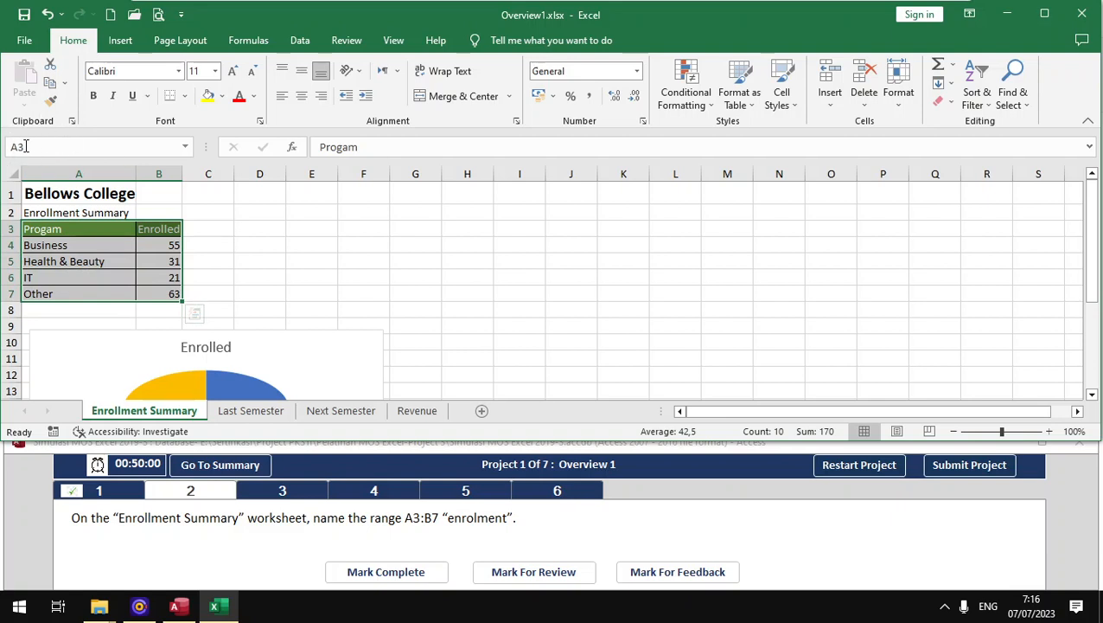
click(59, 142)
text(enro)
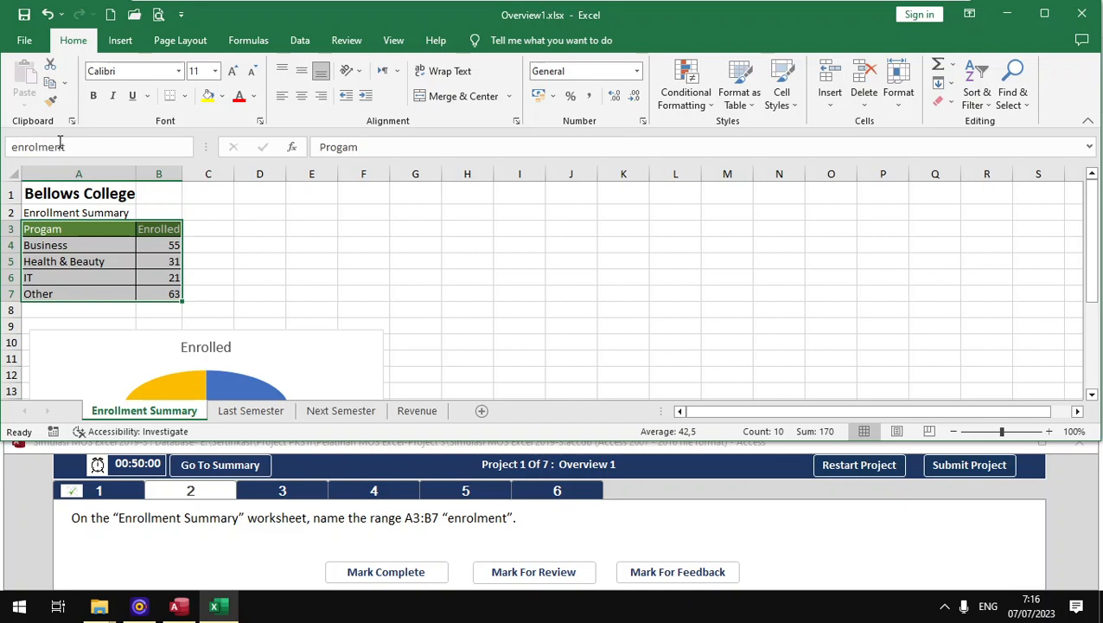
text(lment)
key(Return)
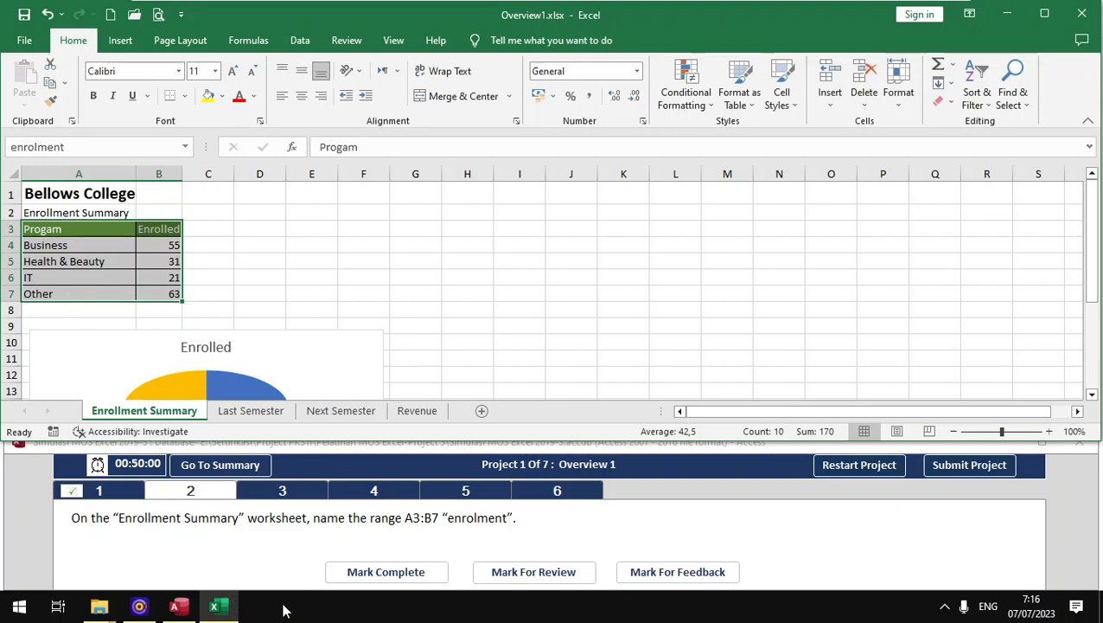
click(345, 572)
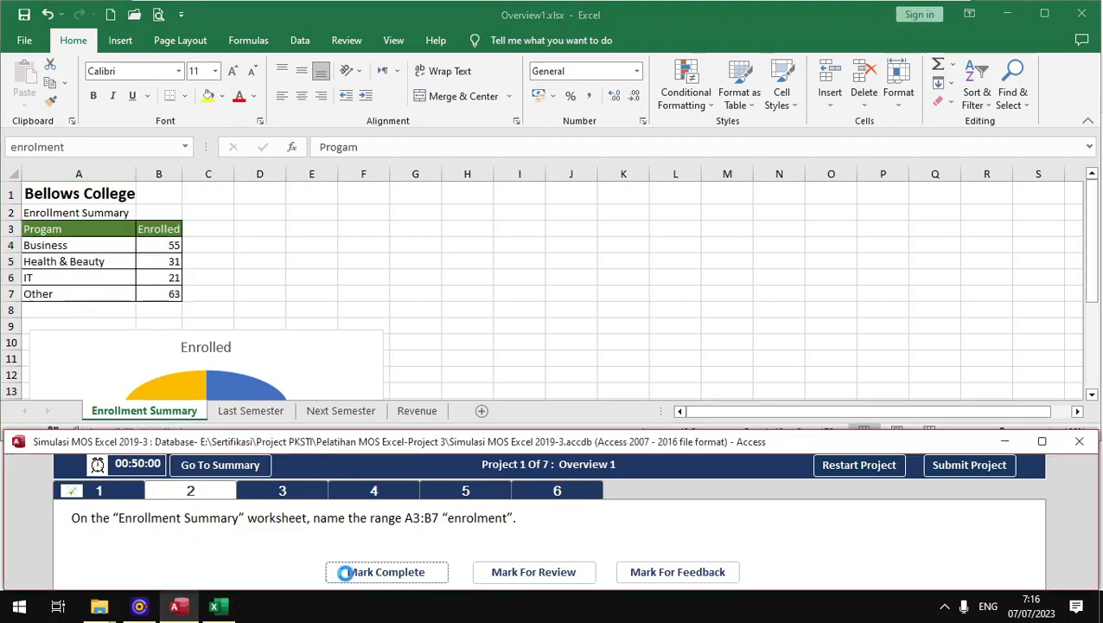
Step: Apply Green, Table Style Light 14 to the Revenue table and mark task 3 complete
click(287, 498)
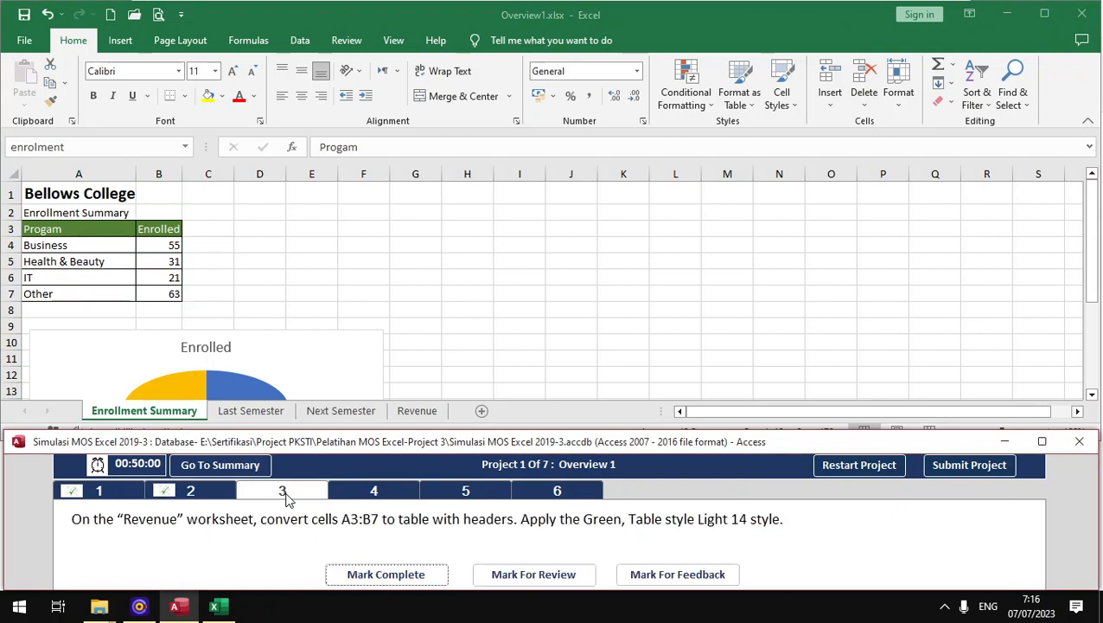
click(429, 412)
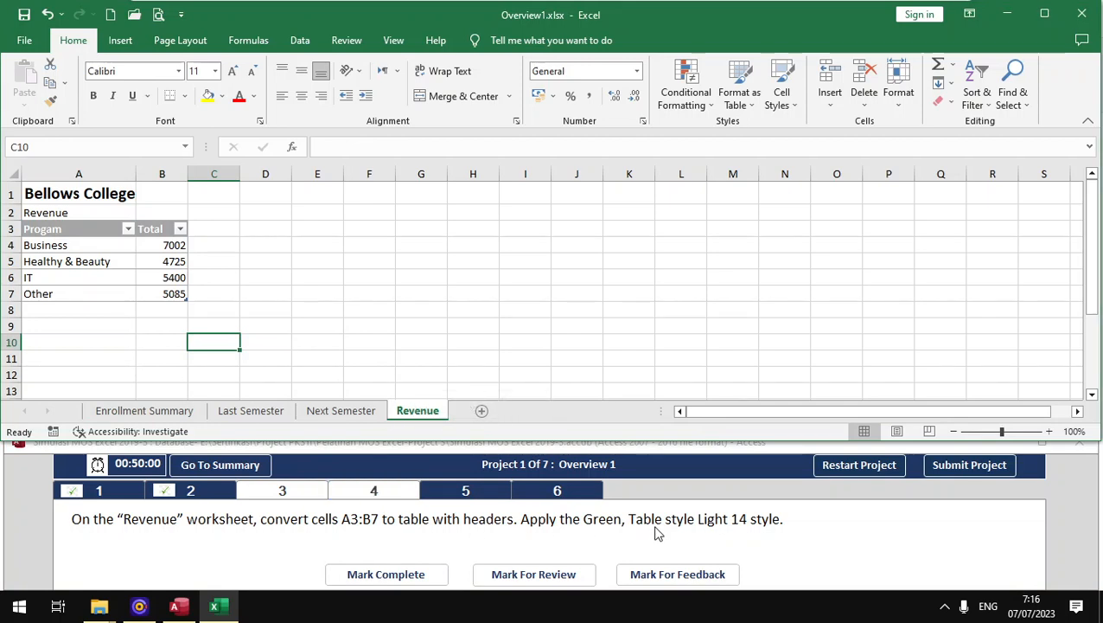
click(61, 273)
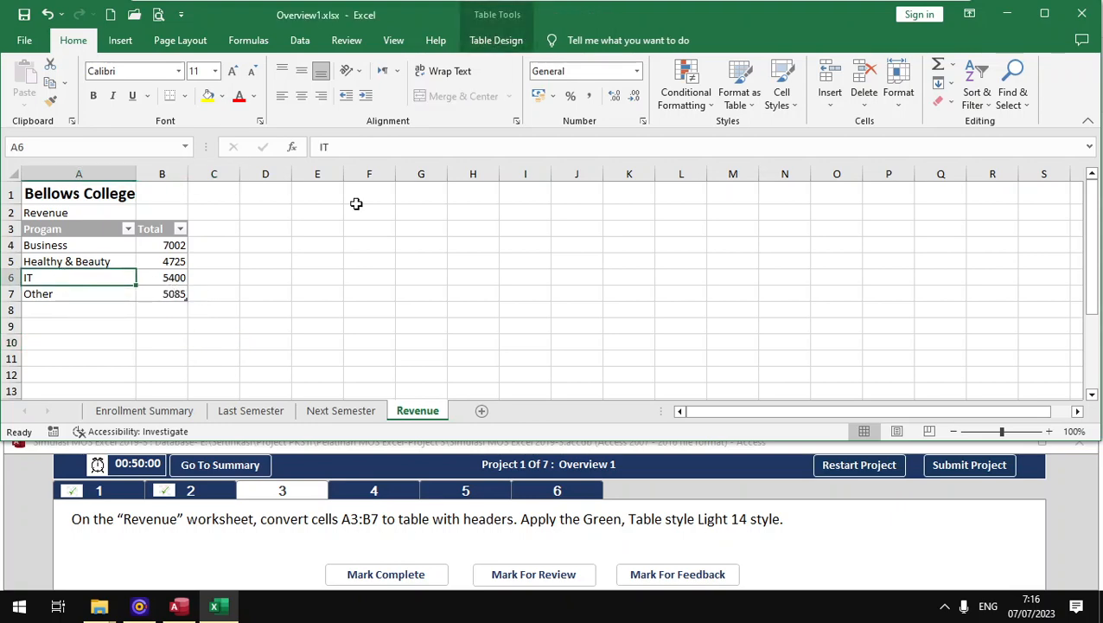
click(502, 40)
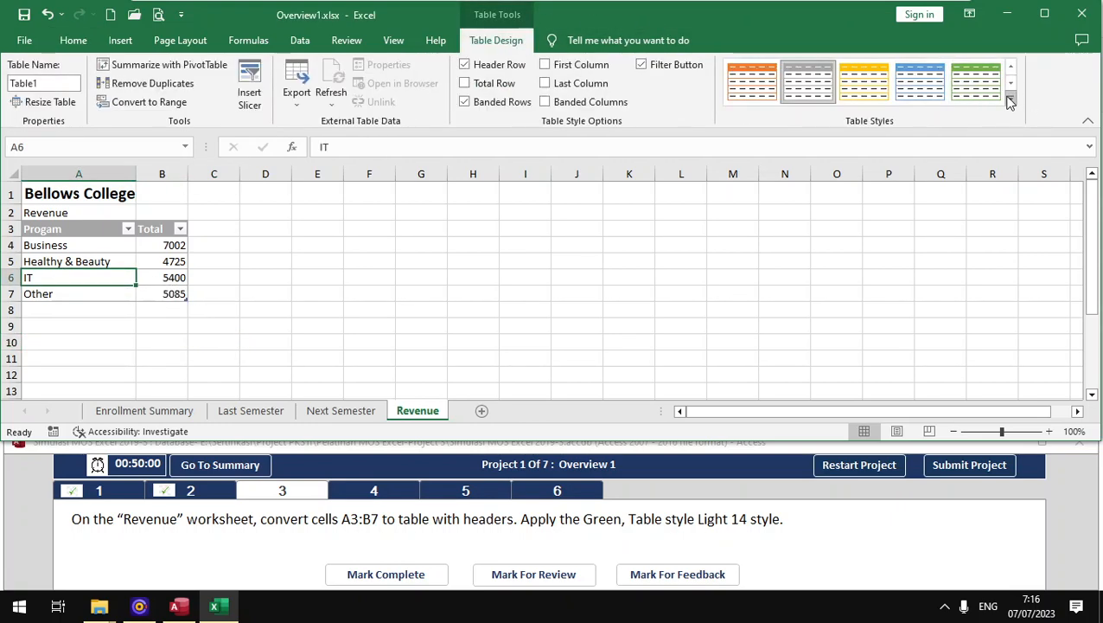
click(1010, 102)
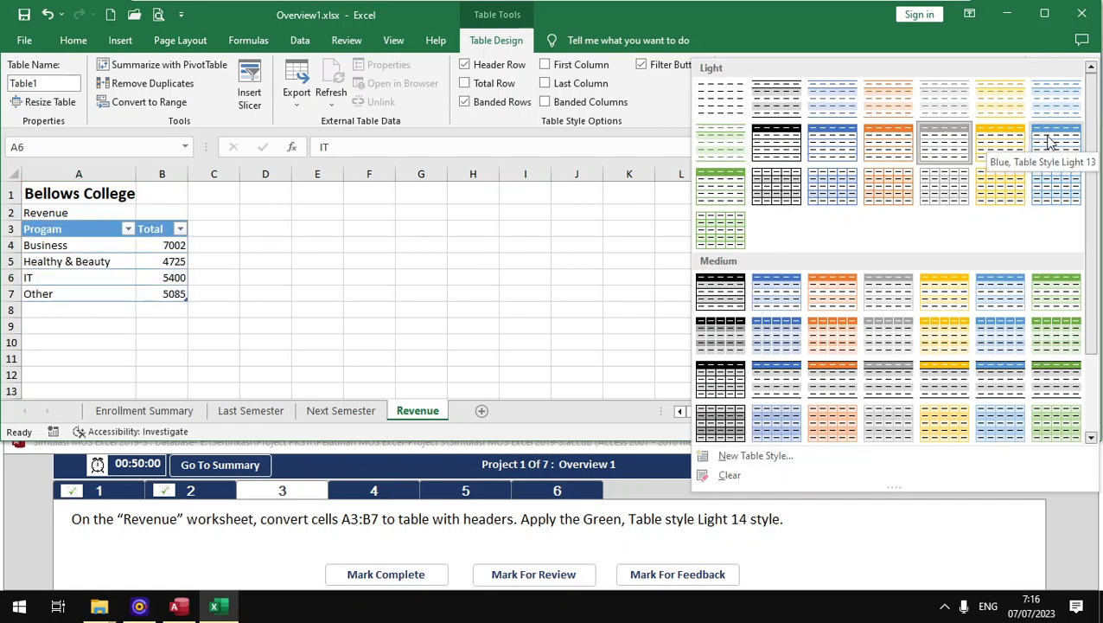
click(726, 187)
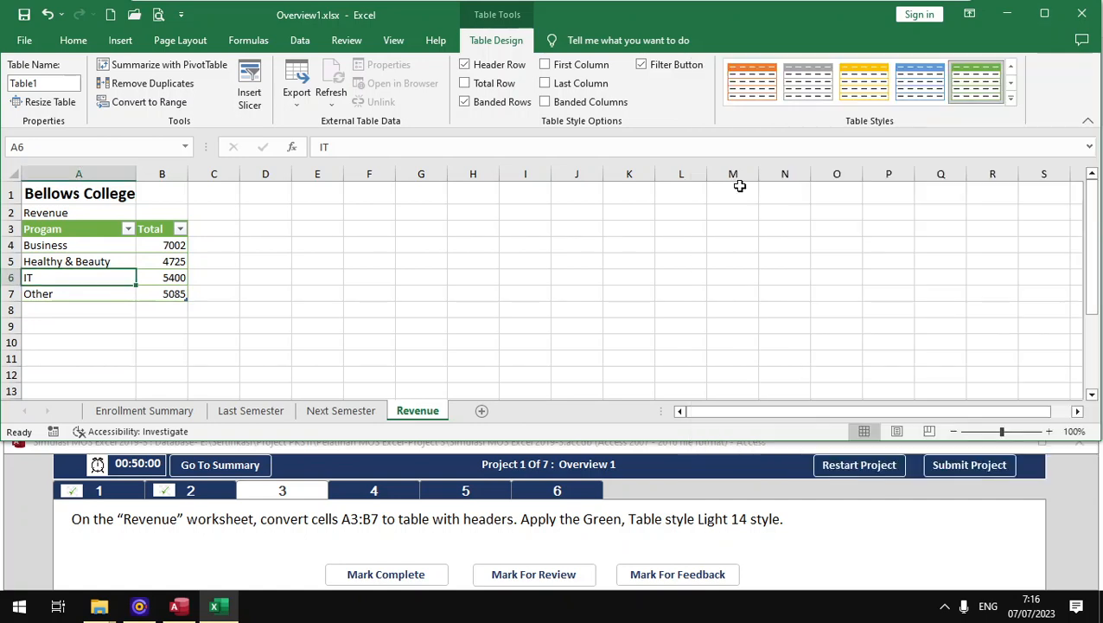
click(350, 575)
click(366, 502)
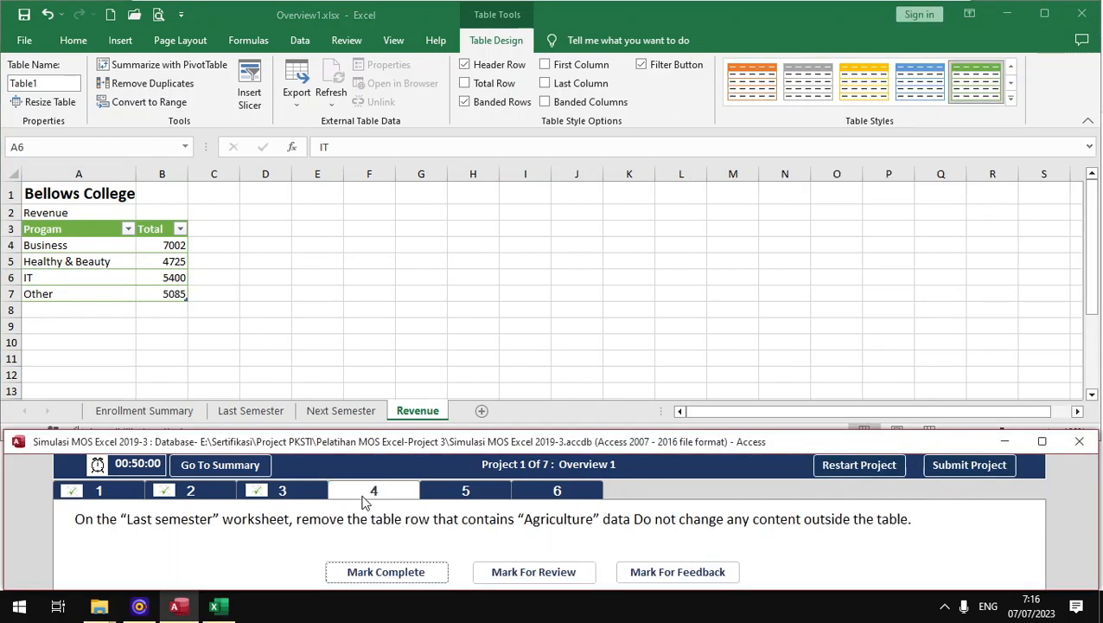
Step: Delete Agriculture rows 12–15 from the Last Semester table and mark task 4 complete
click(263, 414)
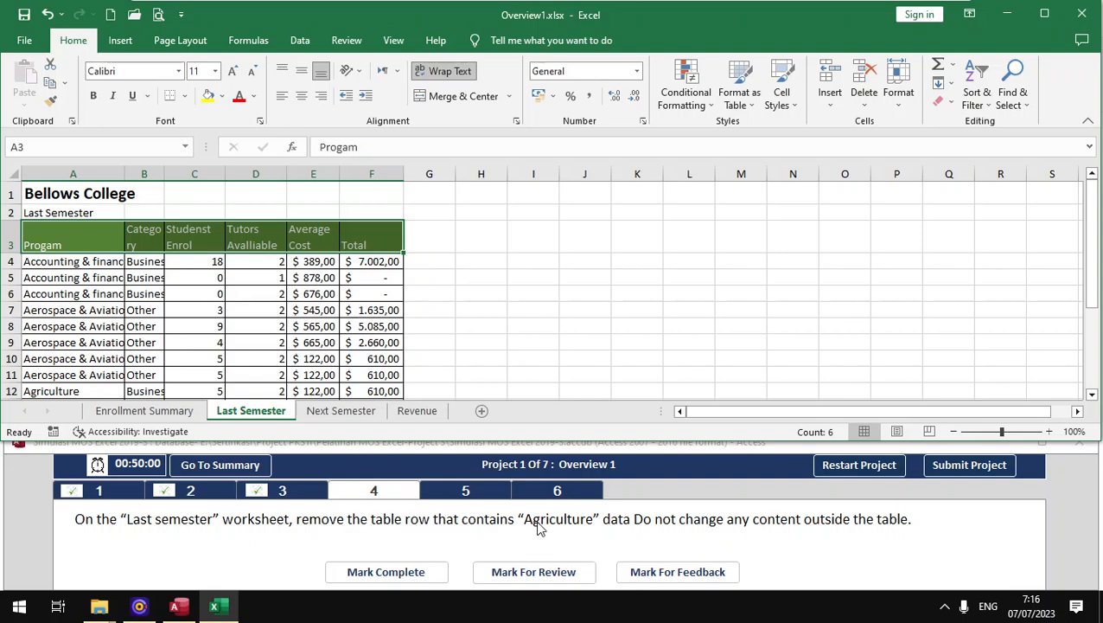
scroll(169, 322, down, 6)
scroll(169, 322, up, 4)
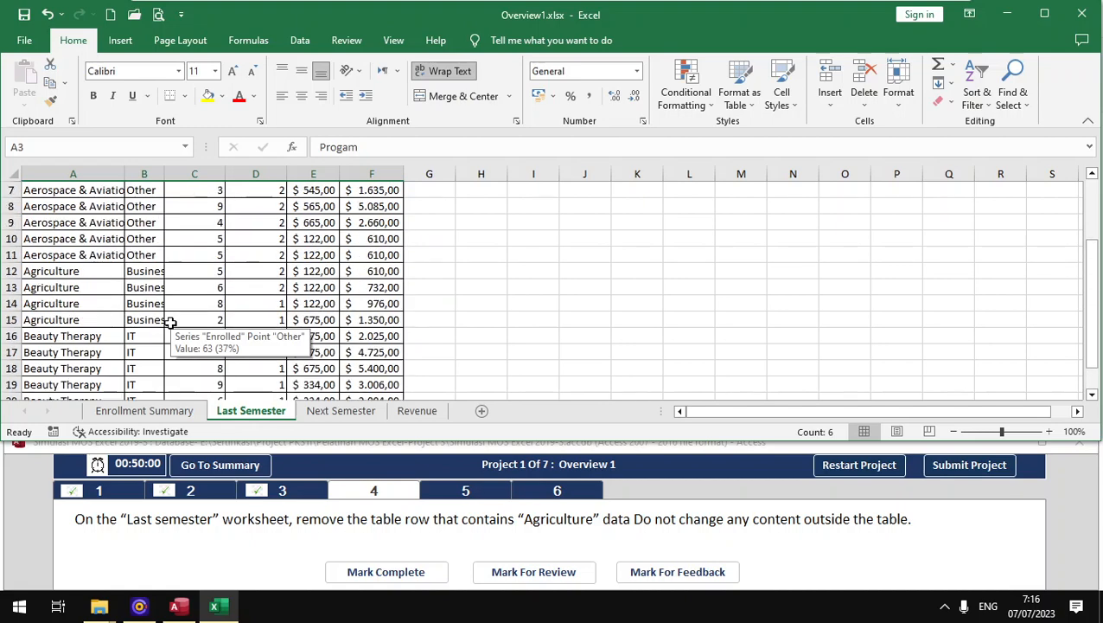
drag(12, 271, 11, 319)
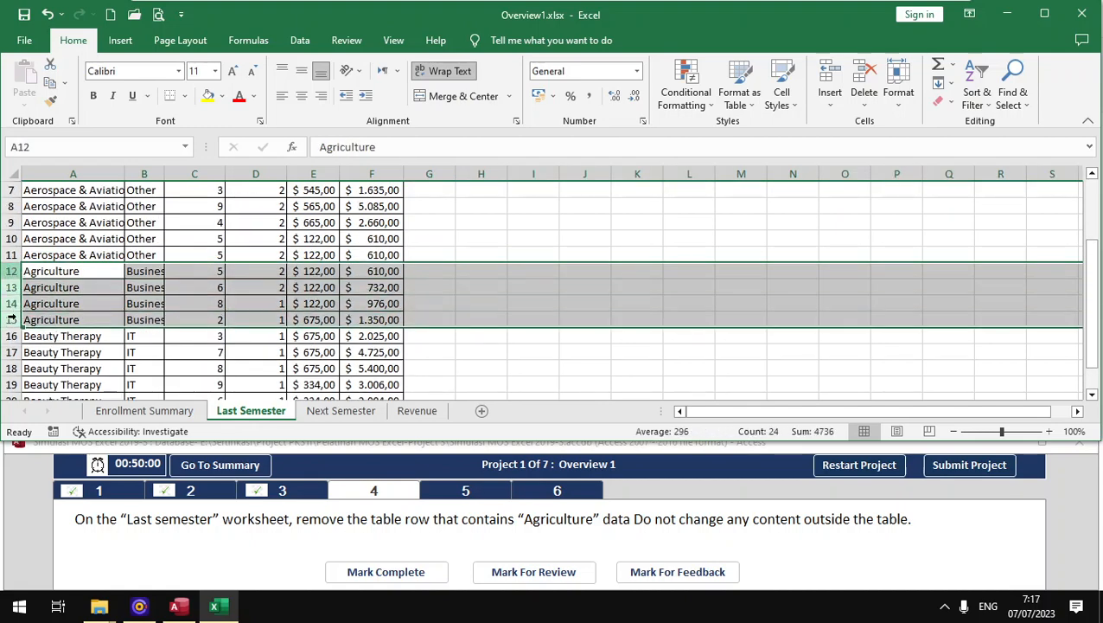
right_click(12, 271)
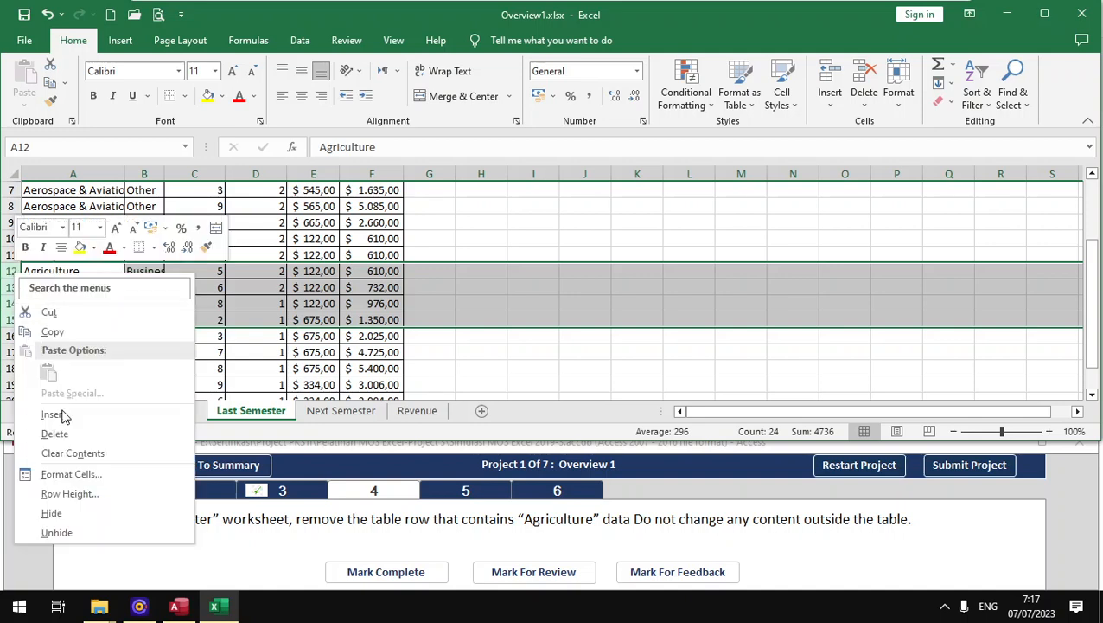
click(71, 434)
click(385, 572)
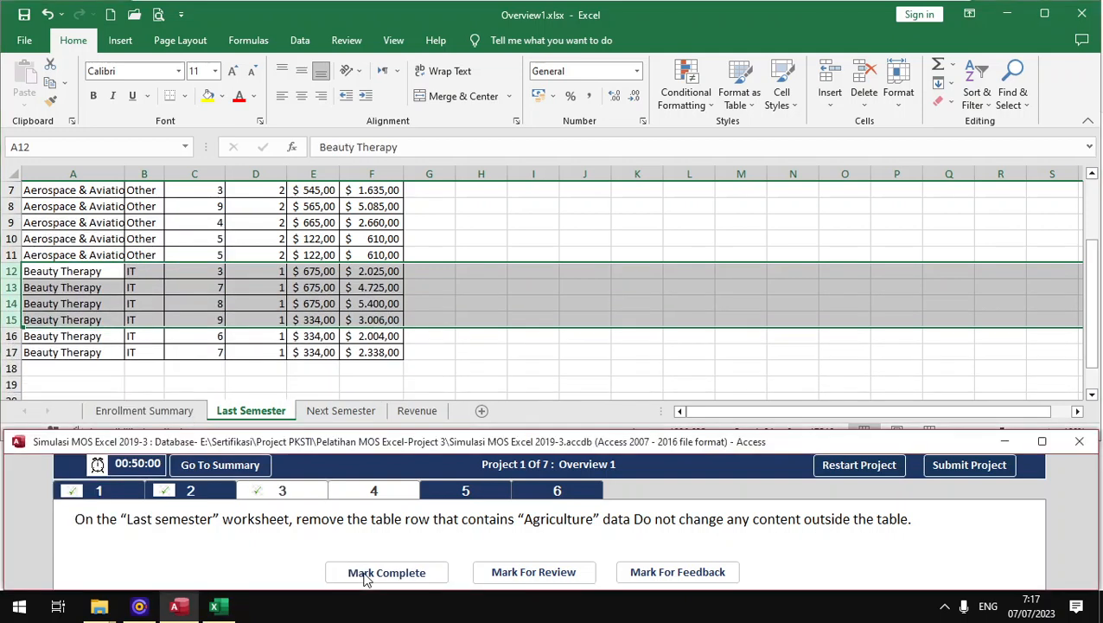
click(441, 495)
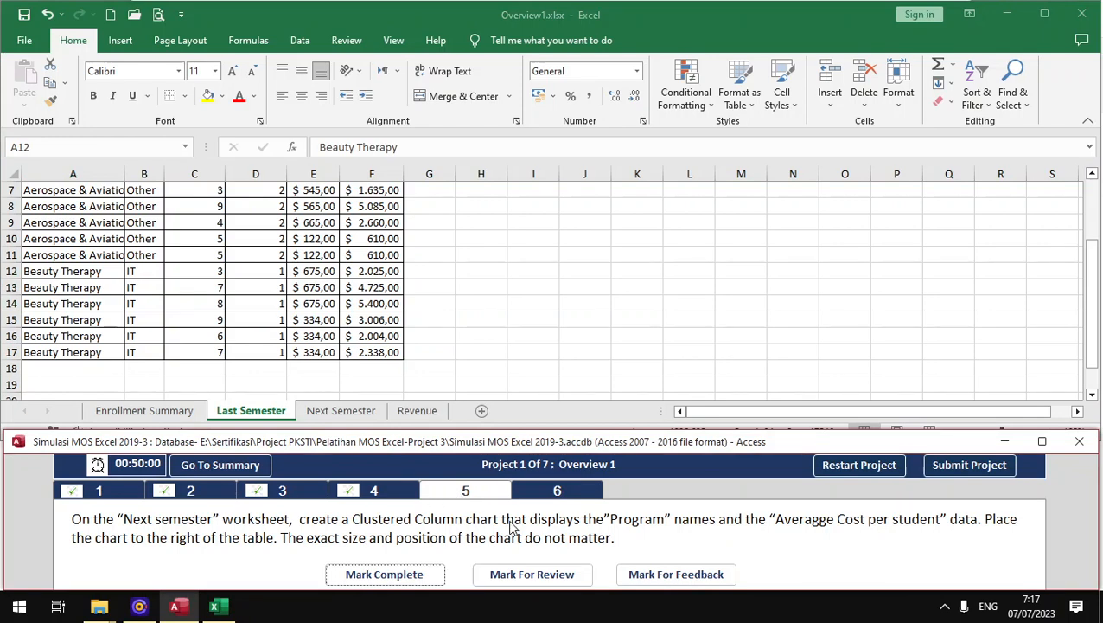
Step: On Next Semester, select the Program names A3:A21 together with Average Cost E3:E21
click(338, 411)
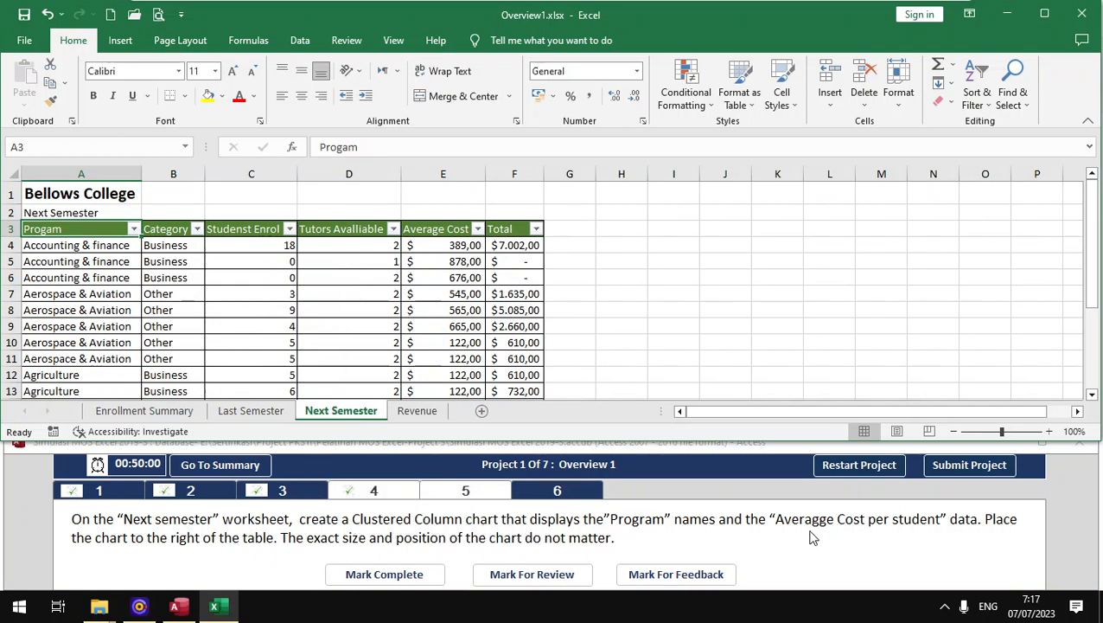
drag(89, 245, 76, 364)
click(76, 364)
scroll(67, 223, up, 3)
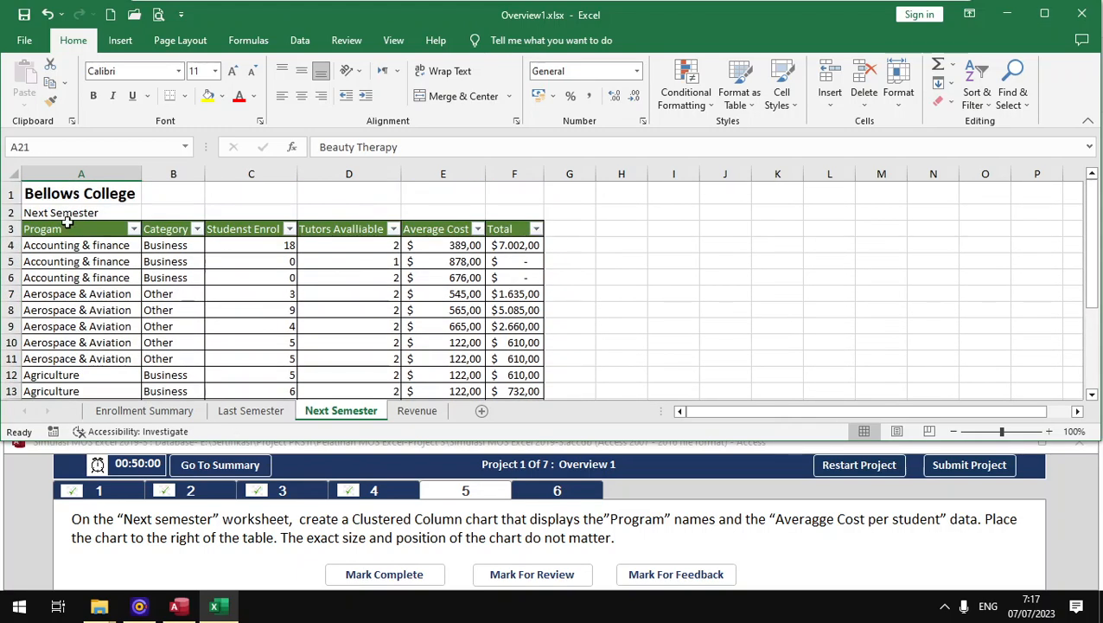
drag(67, 227, 75, 370)
scroll(369, 313, up, 3)
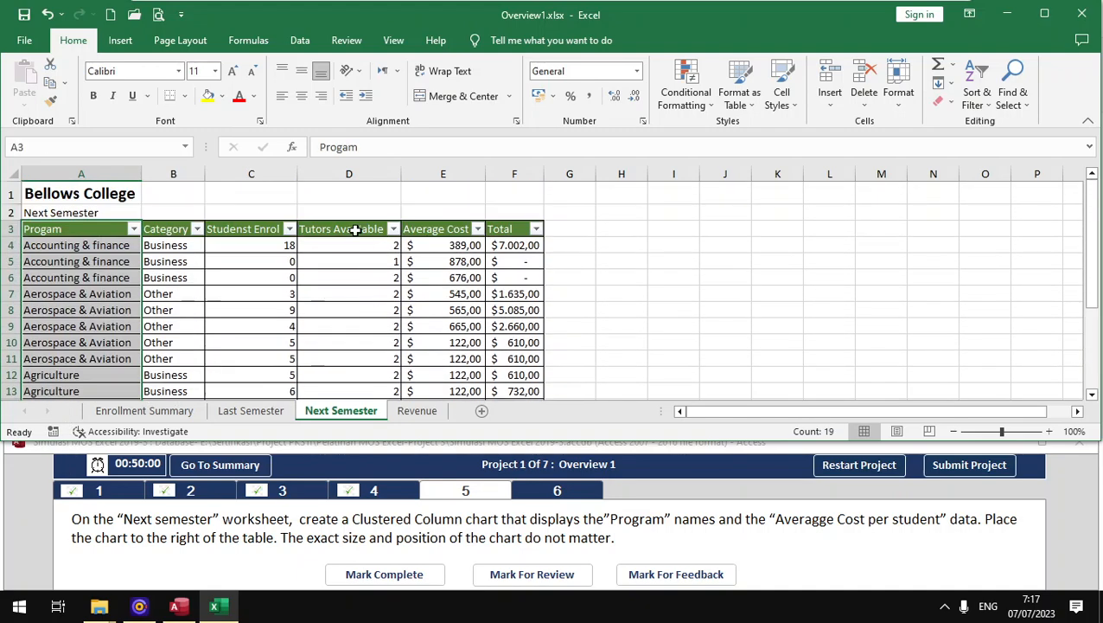
drag(454, 229, 459, 371)
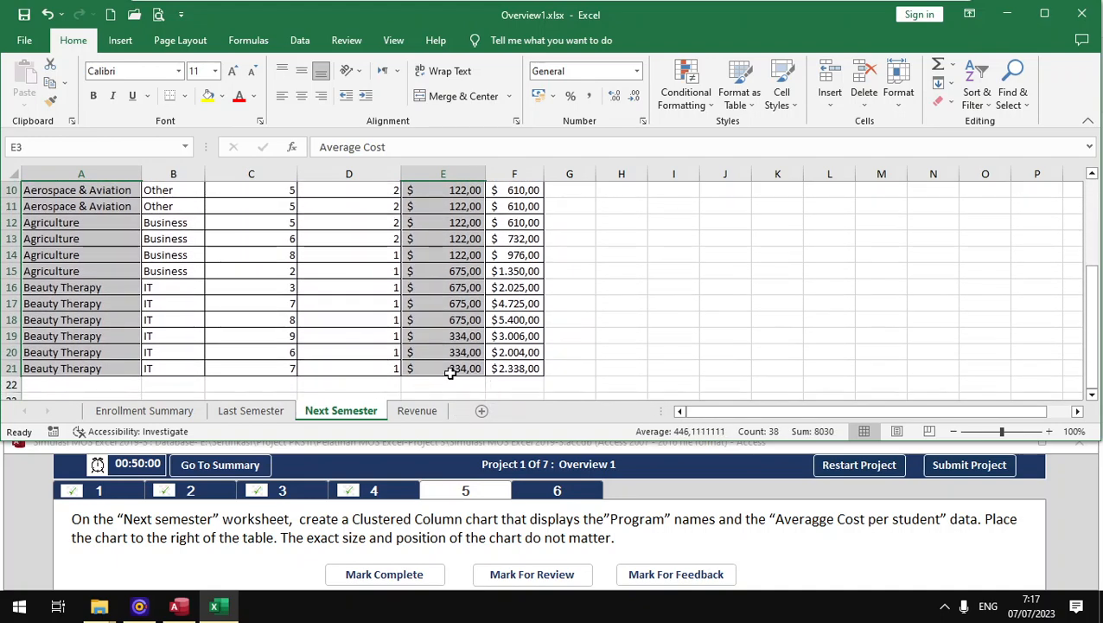
Step: Insert a clustered column chart, place it right of the table, and mark the task complete
click(120, 40)
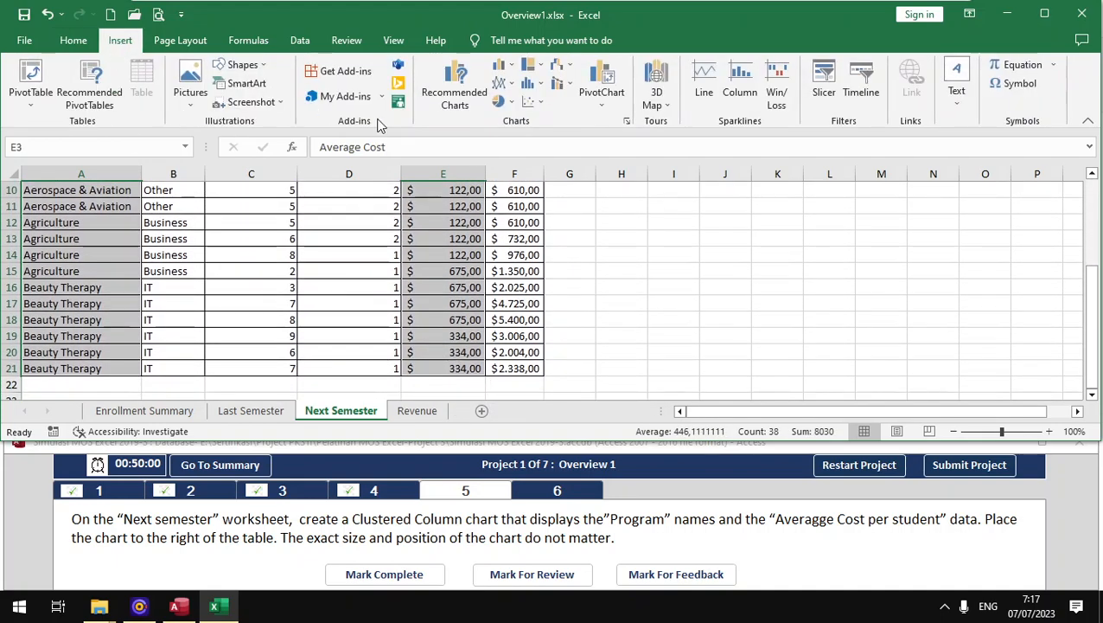
click(502, 66)
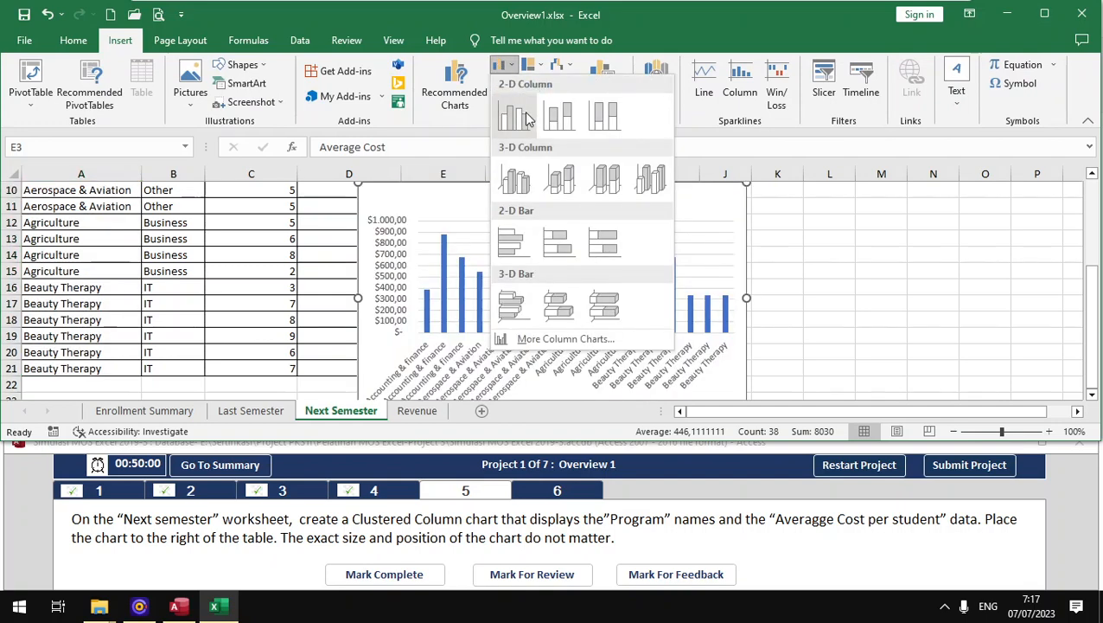
click(514, 114)
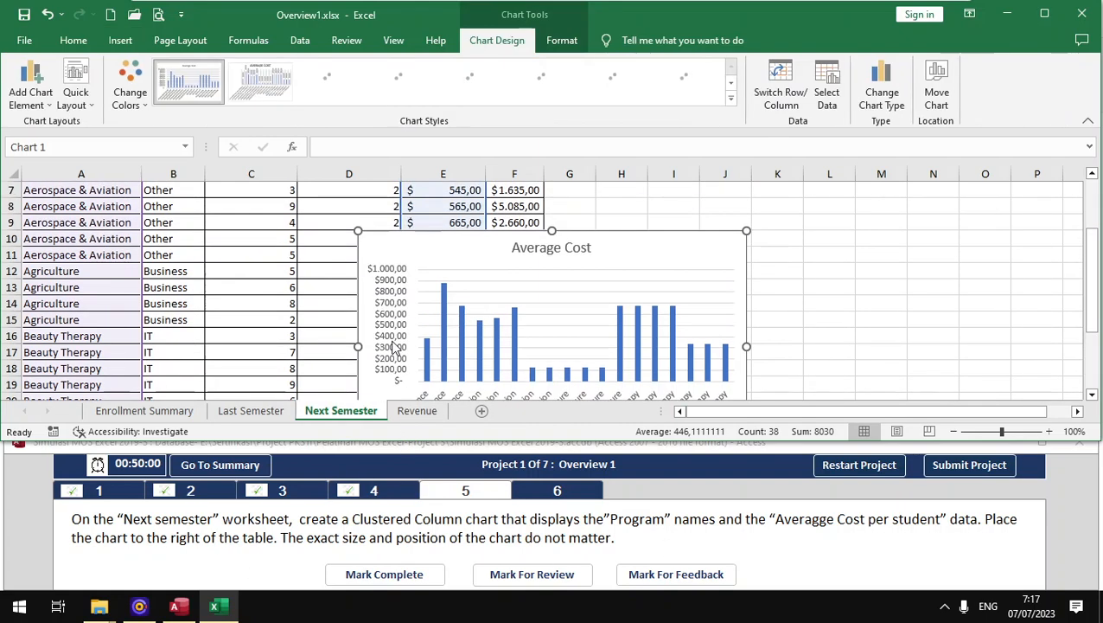
drag(587, 337, 796, 221)
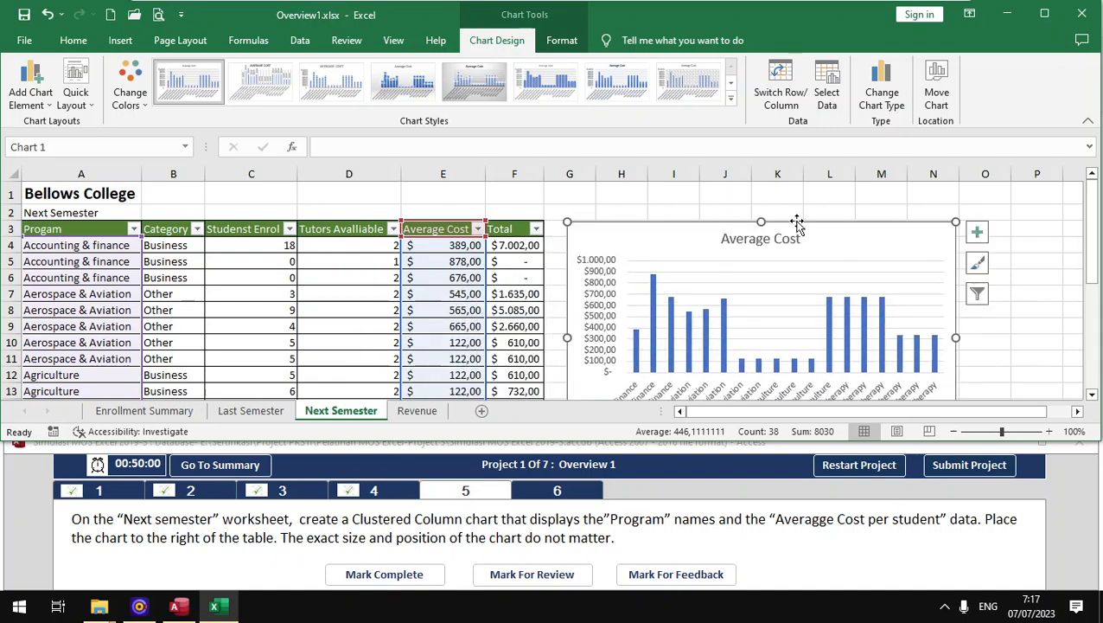
click(381, 576)
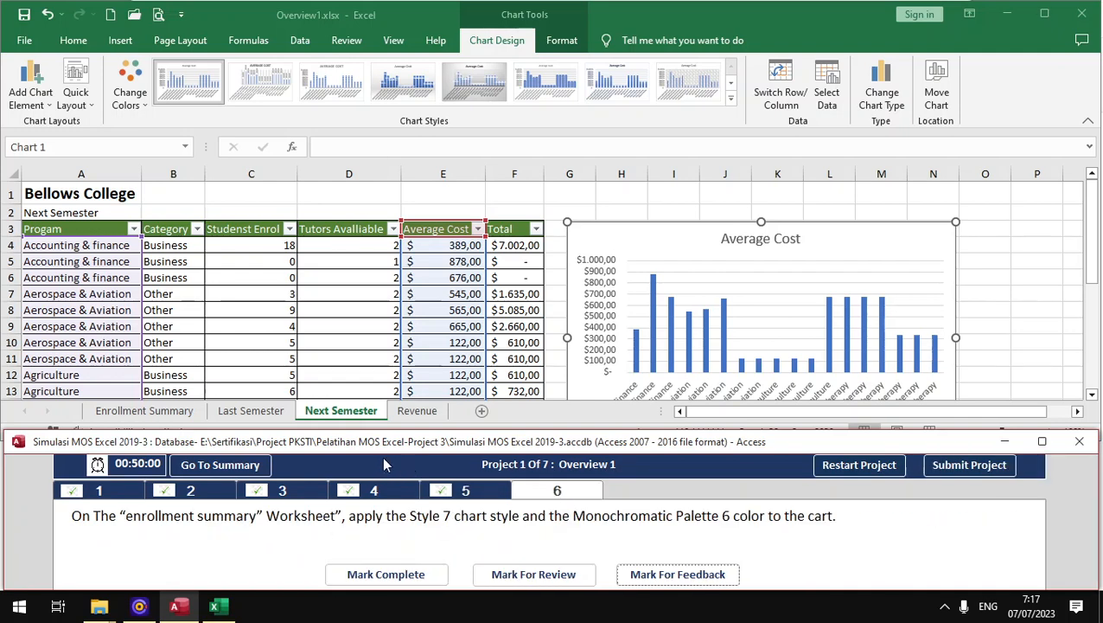
Step: Apply the dark chart Style 7 to the Enrolled pie chart on Enrollment Summary
click(173, 416)
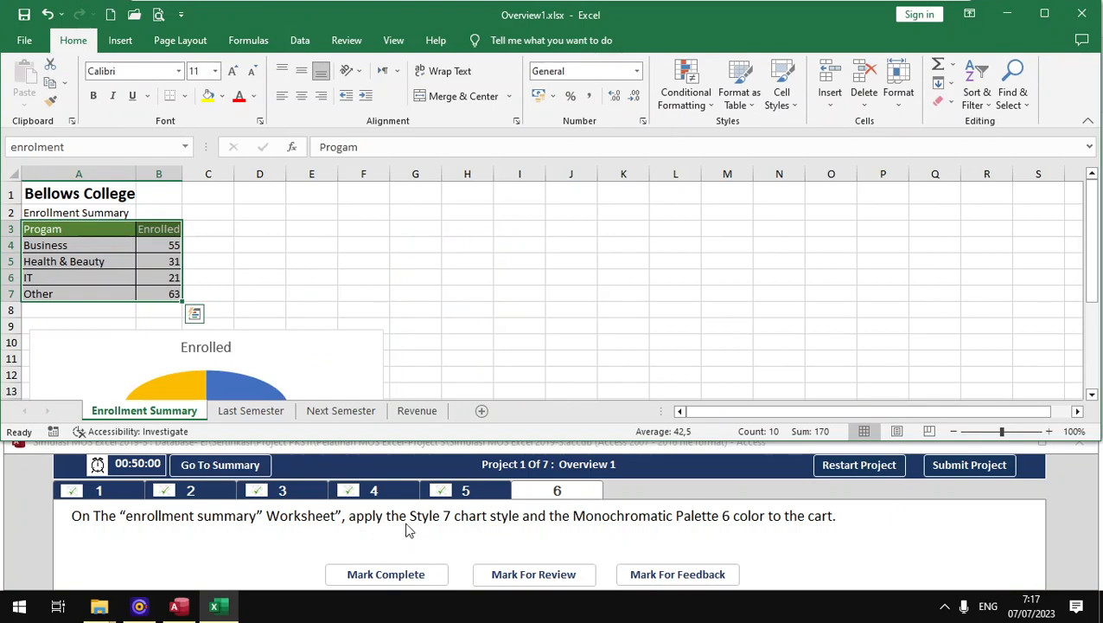
click(350, 364)
scroll(349, 364, down, 1)
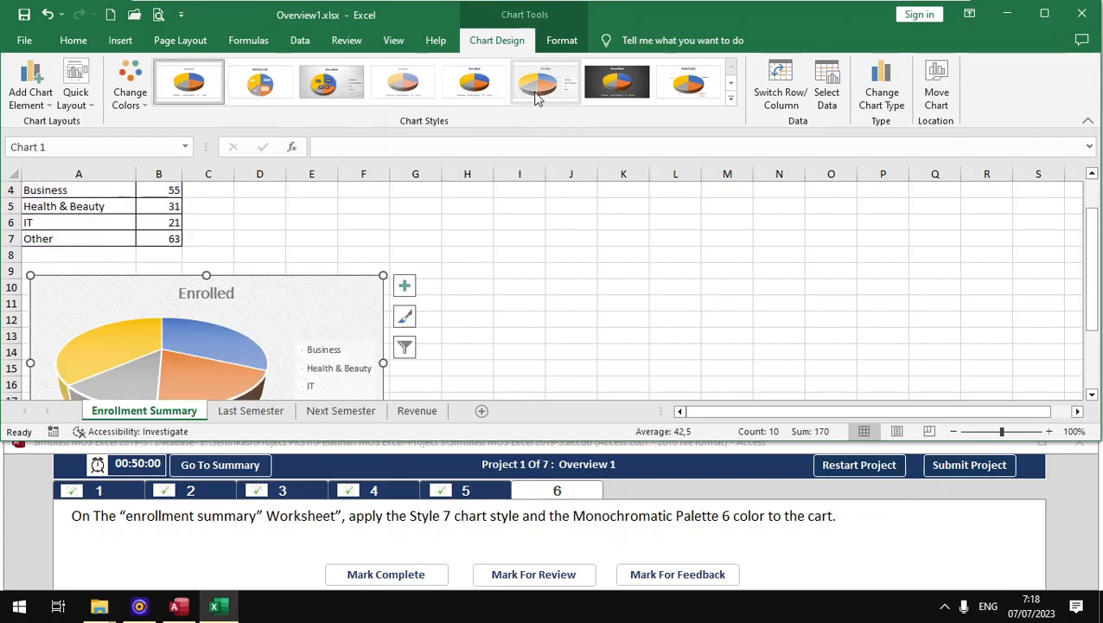
click(616, 82)
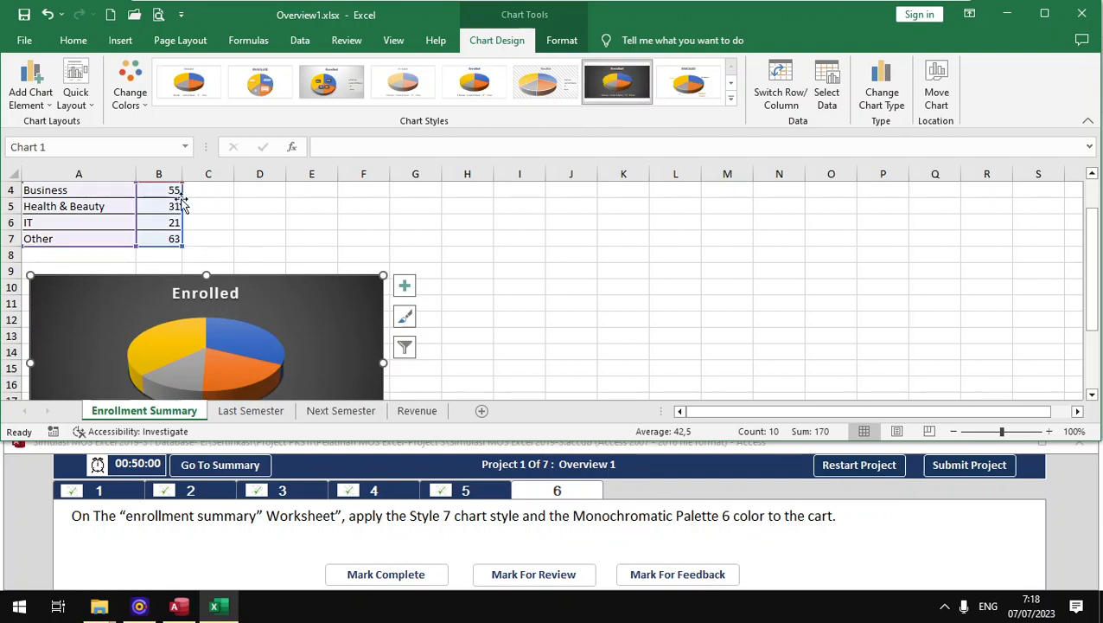
Step: Give the chart the green monochromatic palette, mark the task complete and submit project 1
click(134, 102)
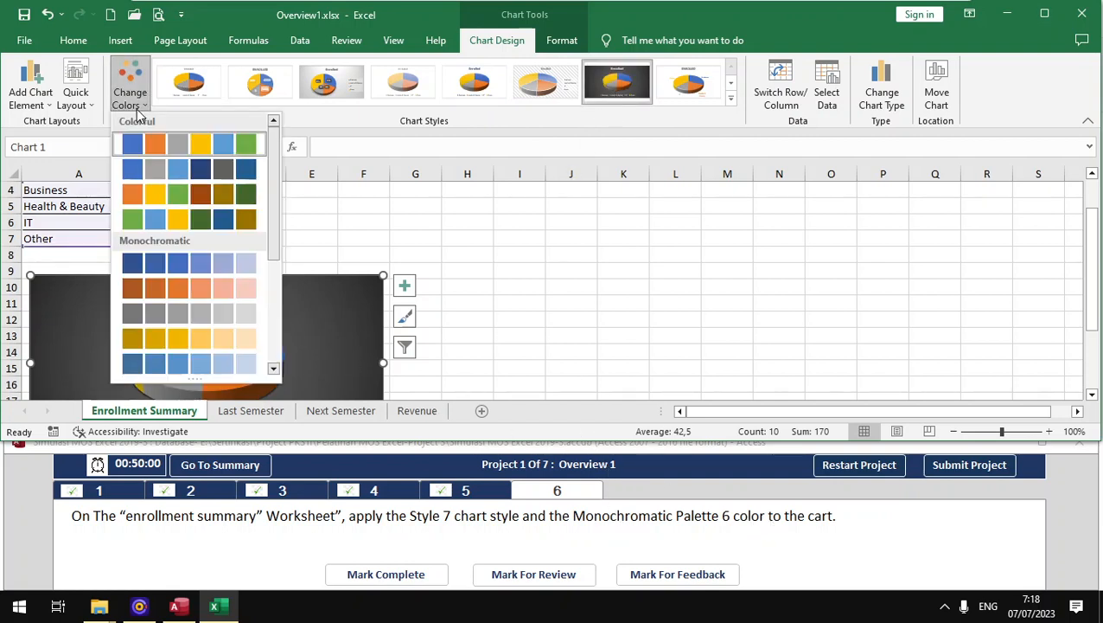
scroll(278, 224, down, 2)
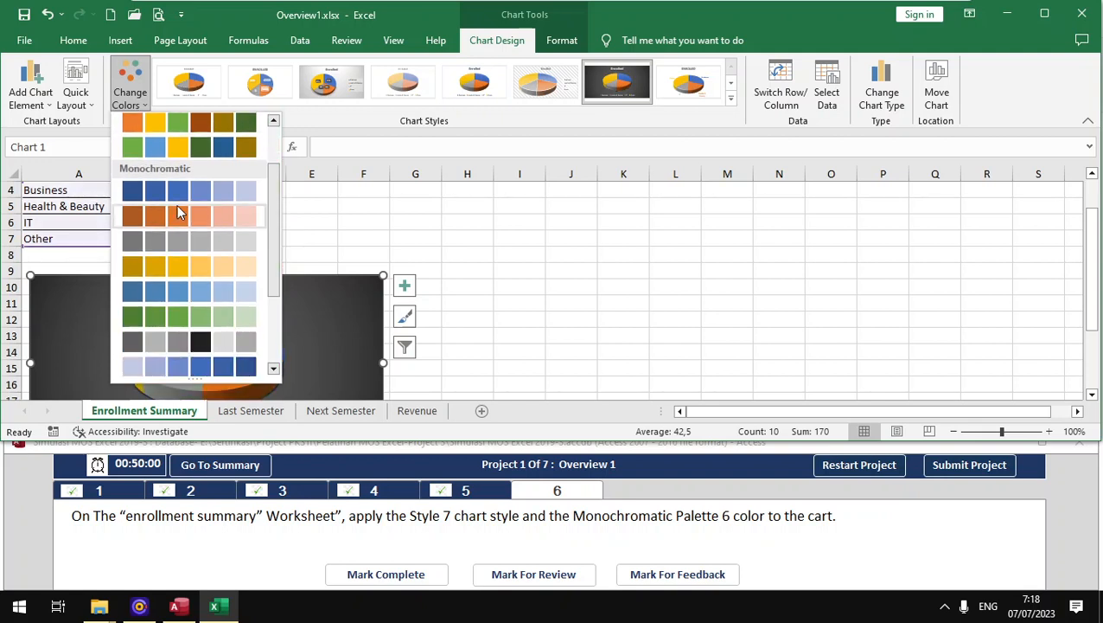
click(187, 312)
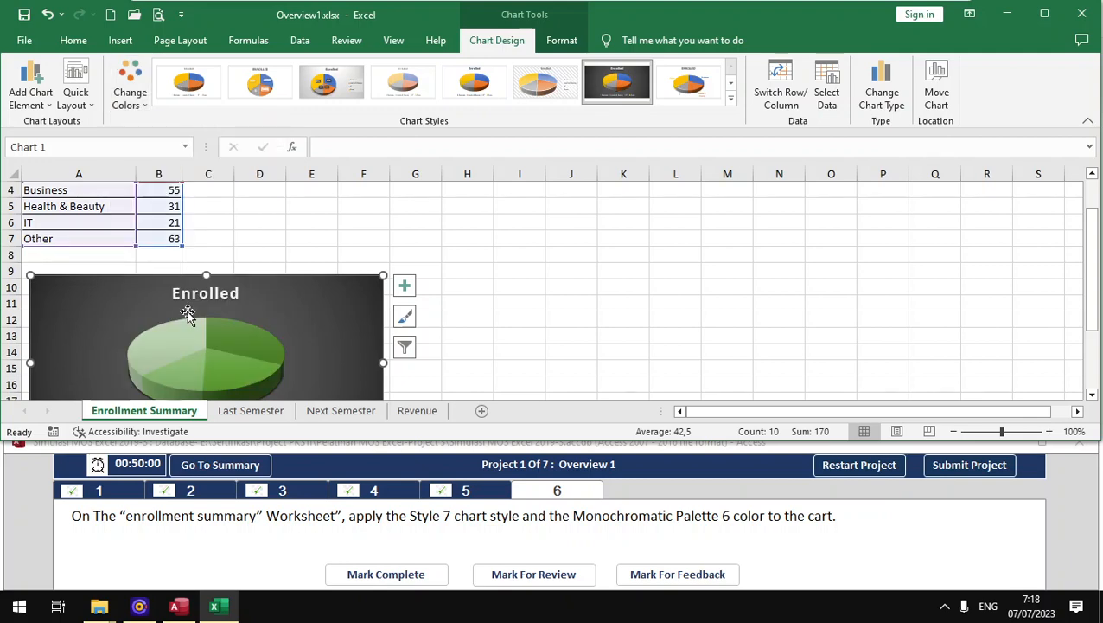
click(377, 579)
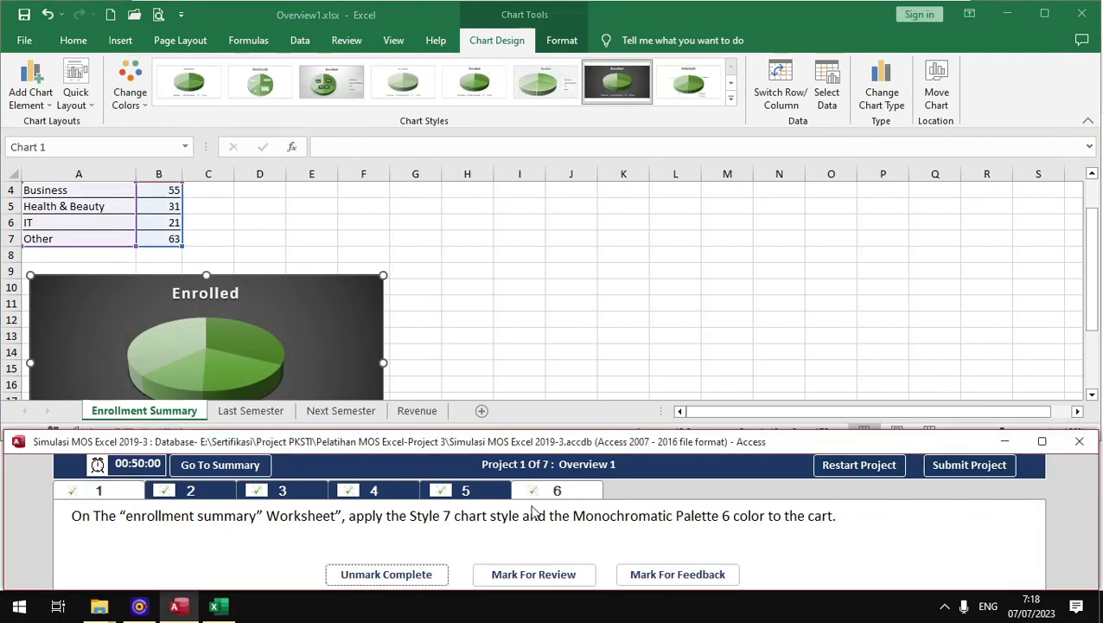
click(970, 465)
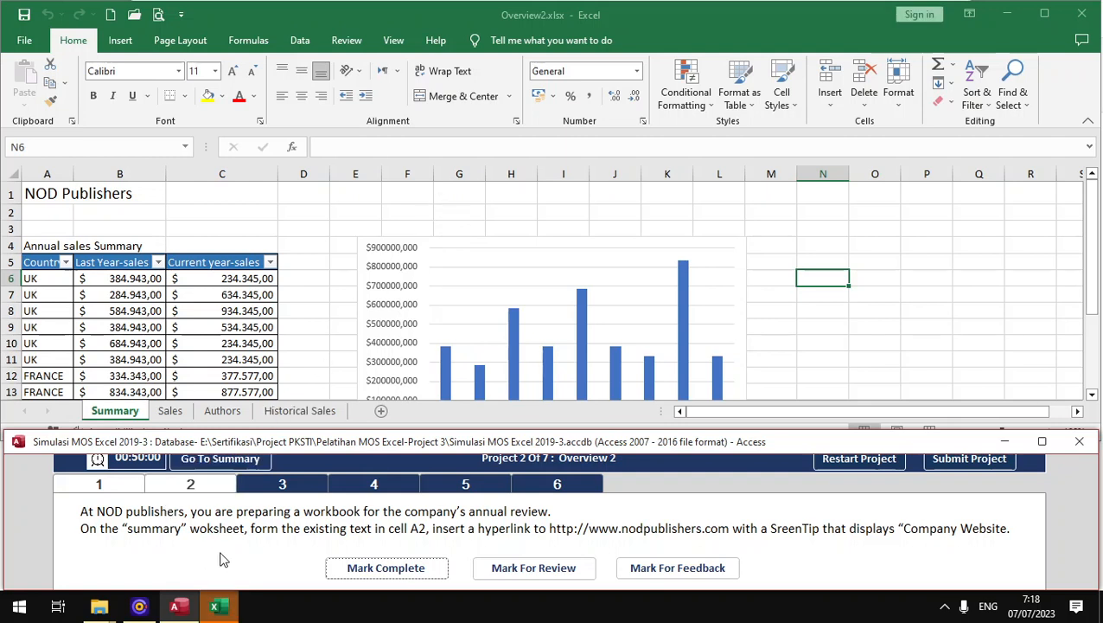
Step: Bring Excel forward on the Overview2 Summary sheet and select cell A2
click(300, 278)
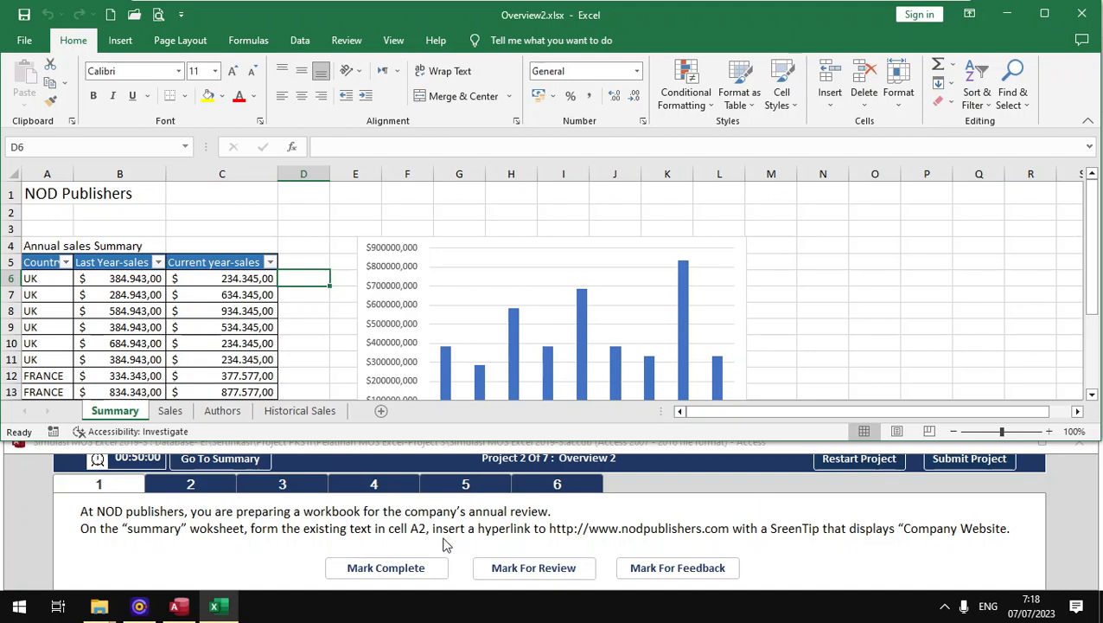
click(59, 210)
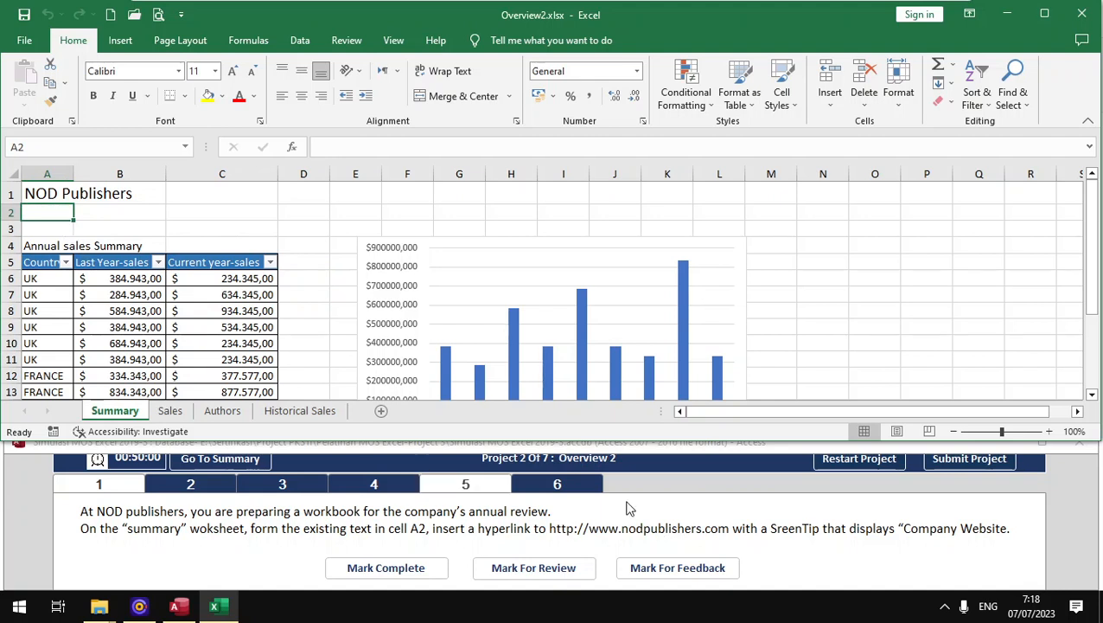
right_click(43, 213)
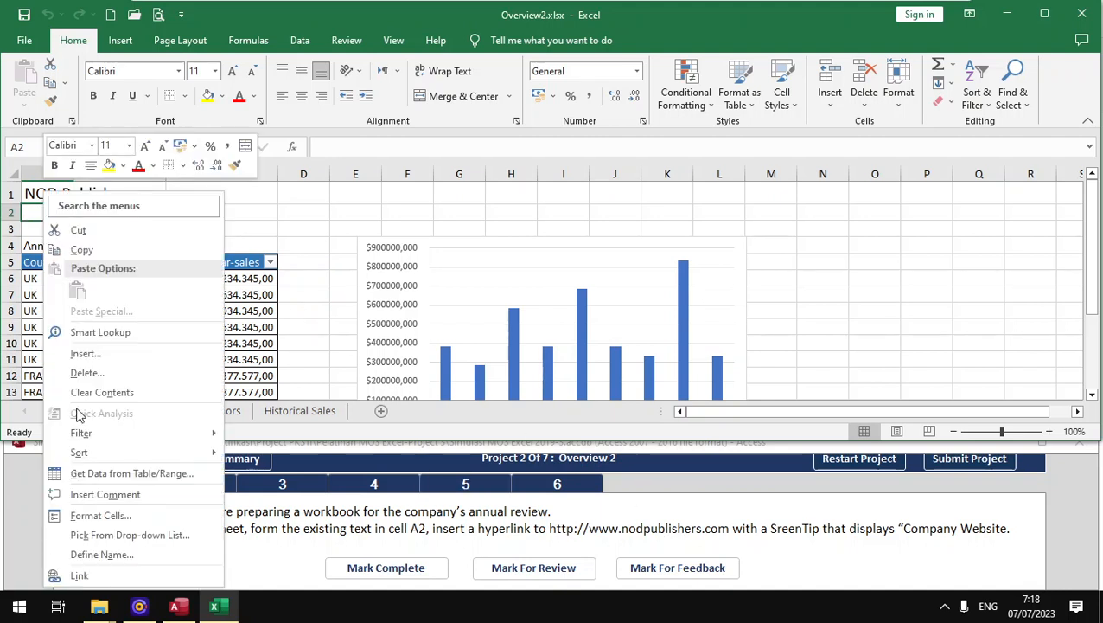
click(118, 43)
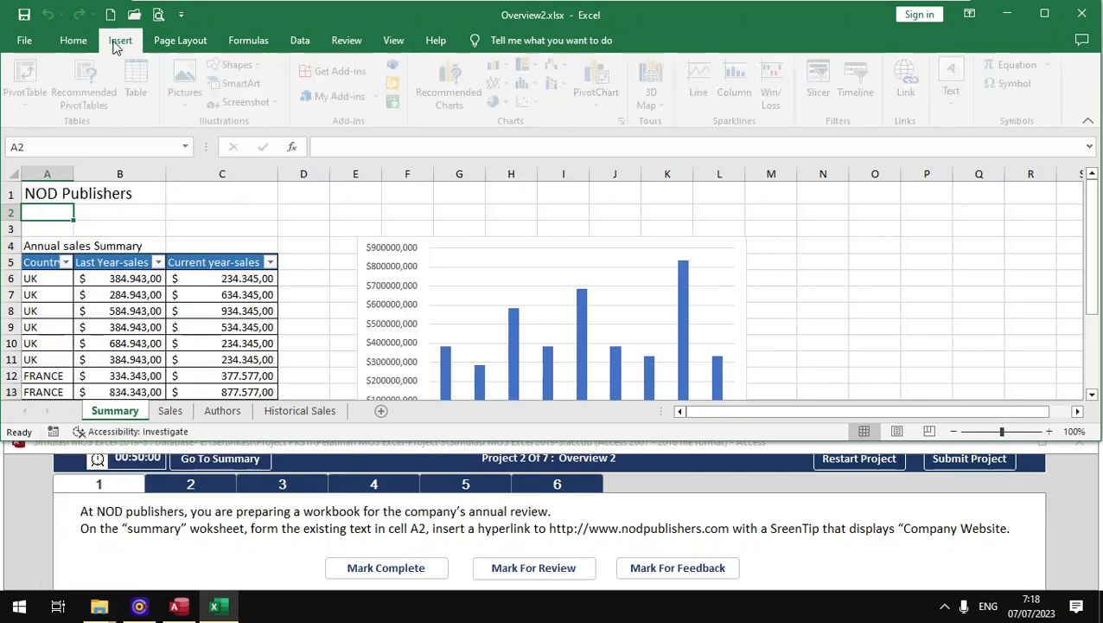
click(910, 82)
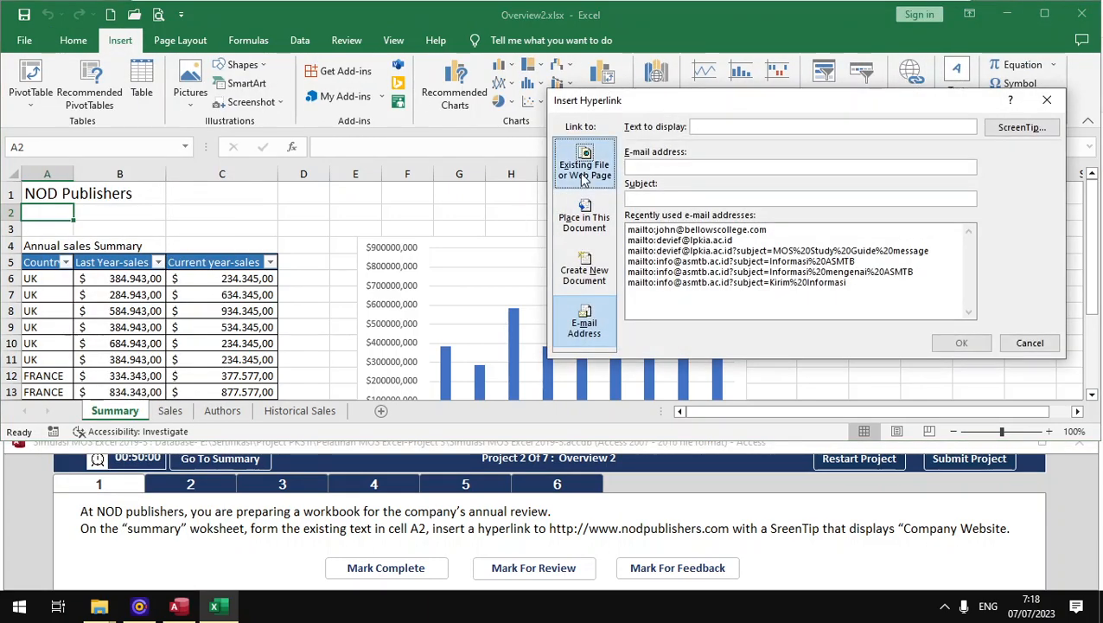
click(584, 176)
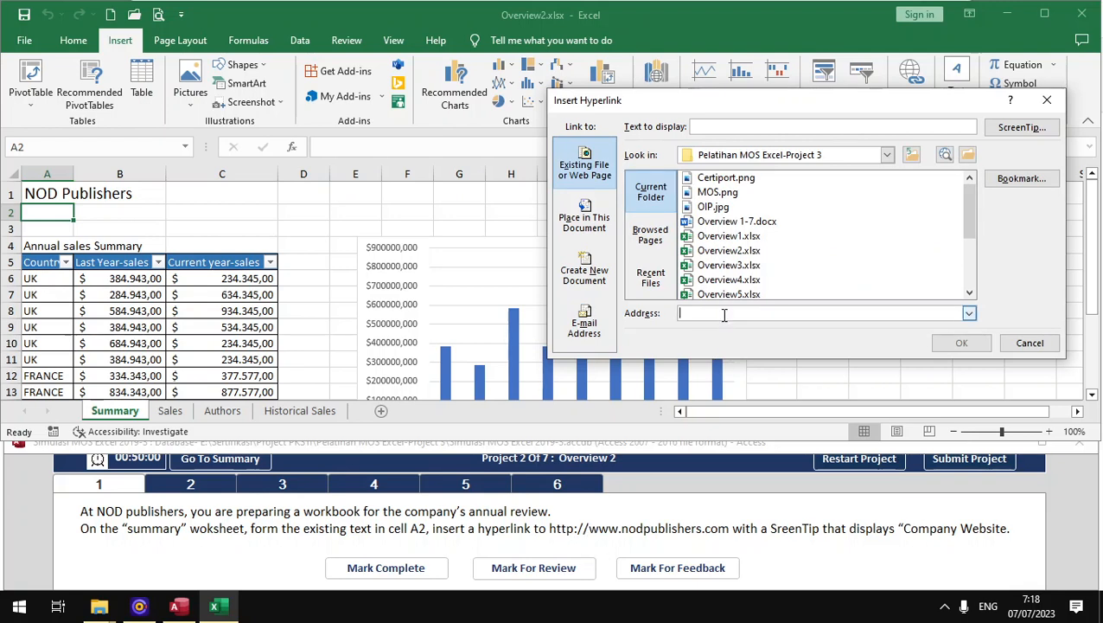
text(ww)
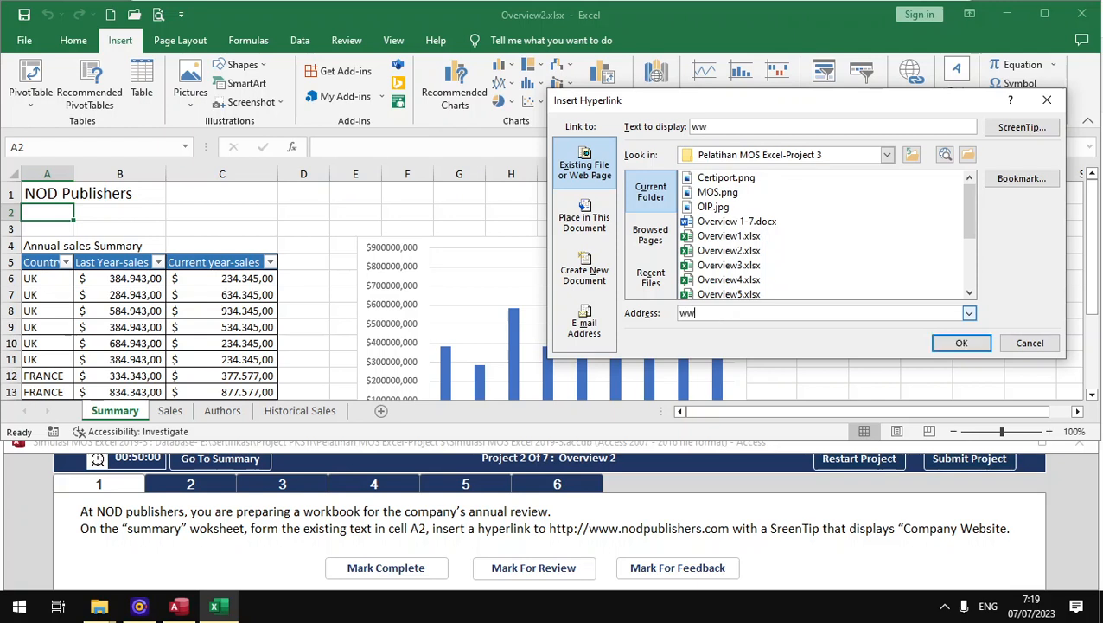
text(w.)
key(Right)
key(Left)
key(Left)
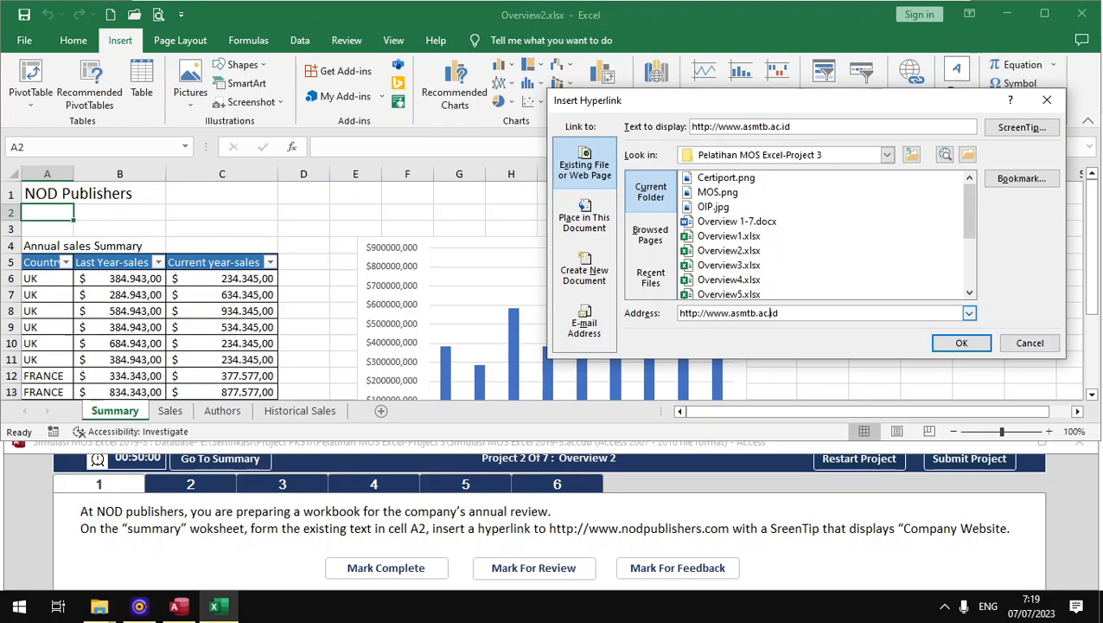
drag(729, 313, 778, 313)
text(nodpublisher.co)
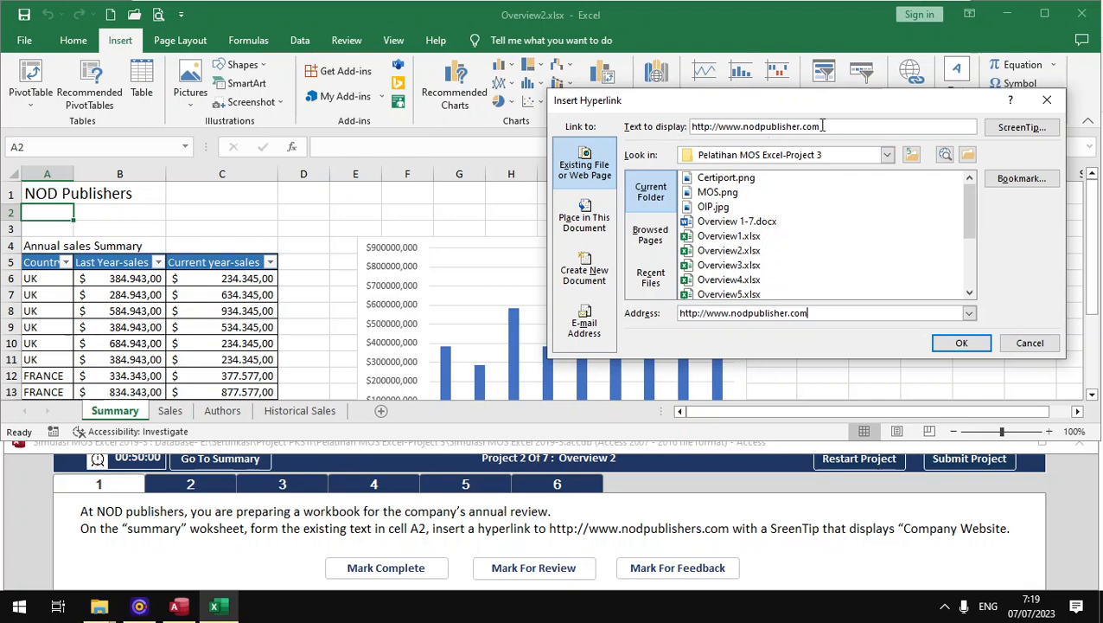
Step: Set the link's display text to 'Company Website', confirm it, and mark the task complete
drag(825, 124, 670, 122)
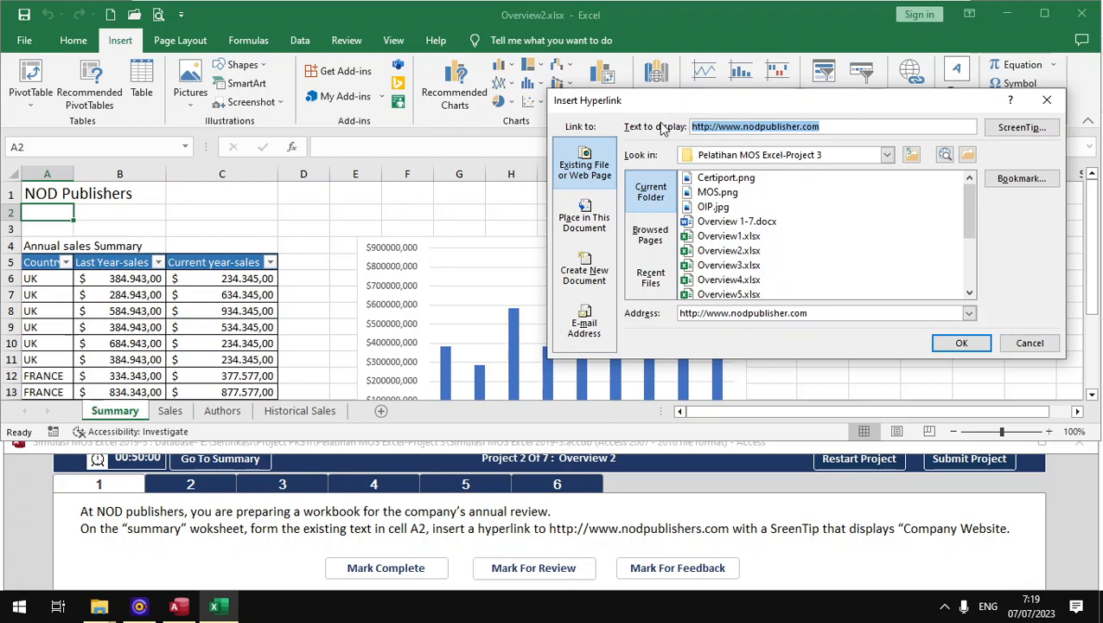
text(Company)
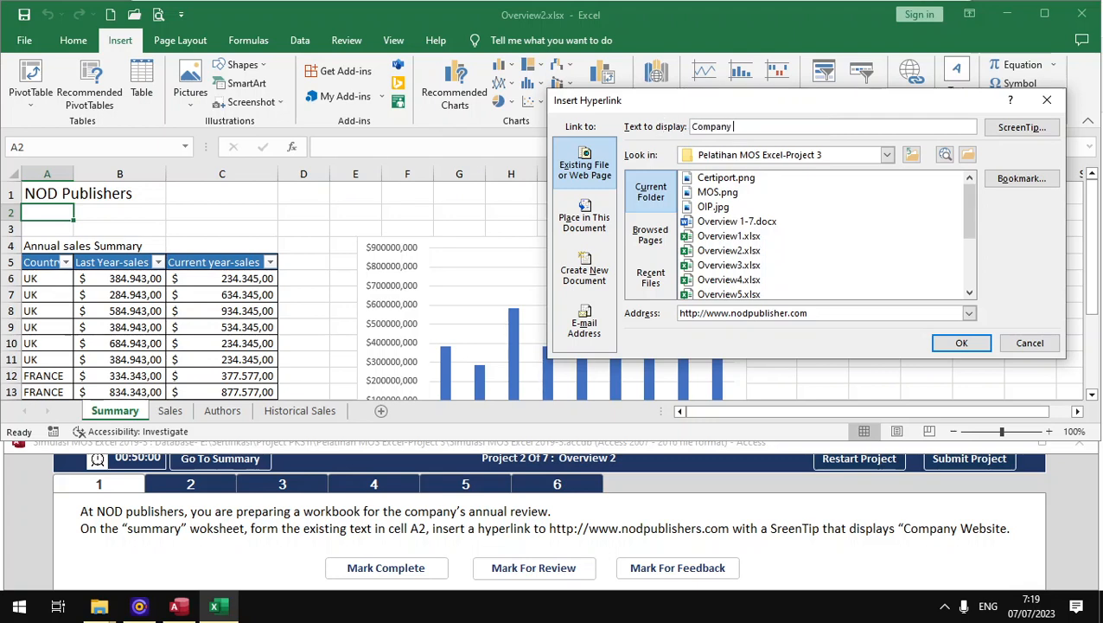
text( Website)
click(984, 343)
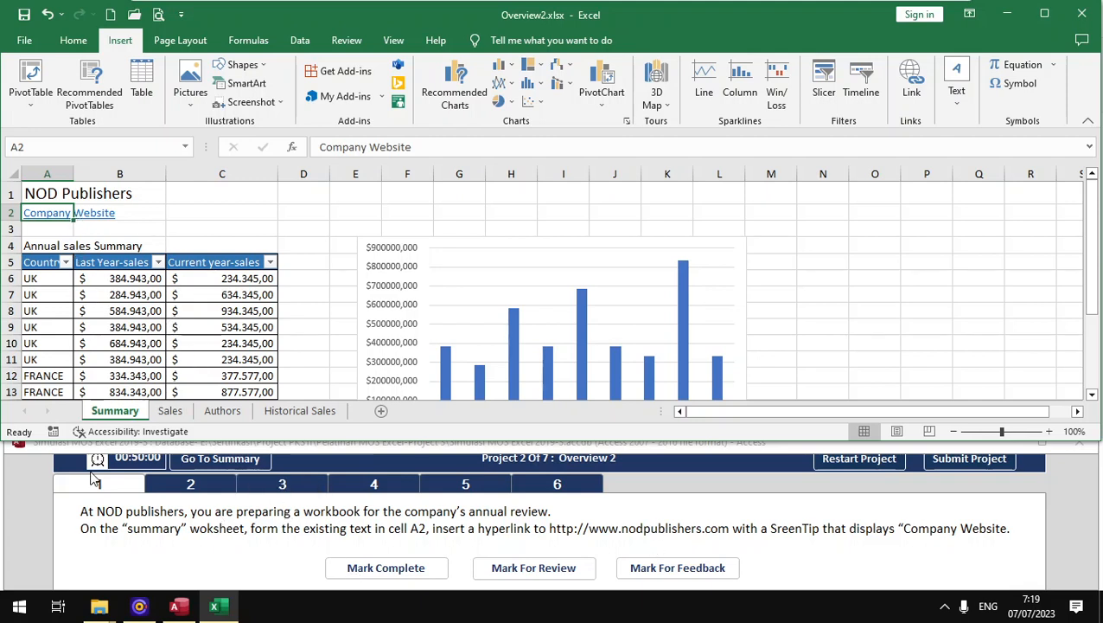
click(364, 575)
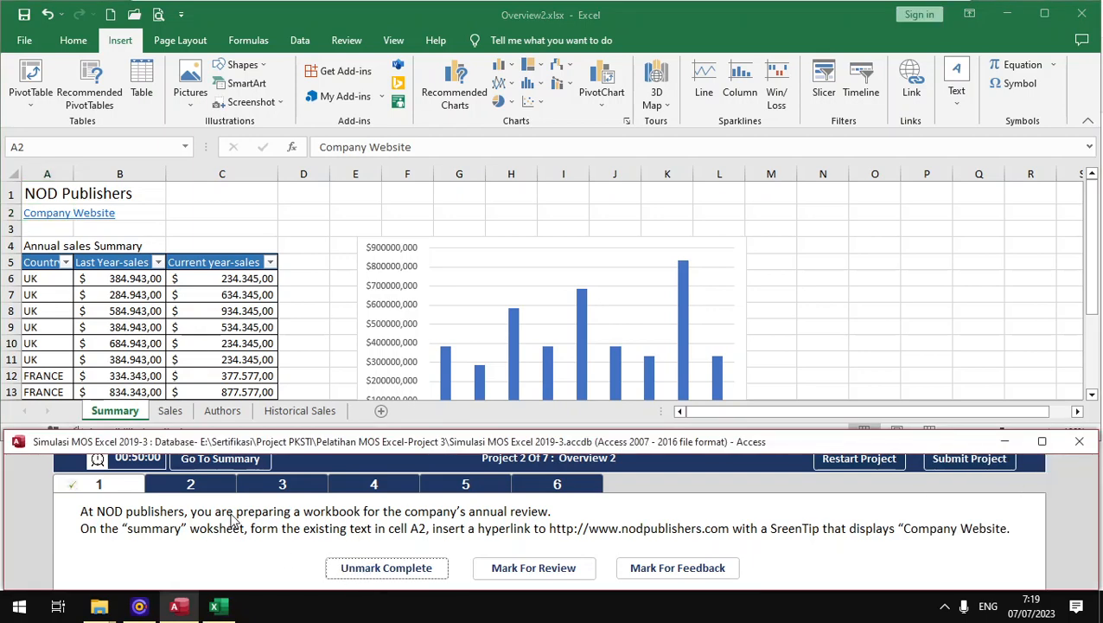
Step: Turn on Show Formulas for the Historical Sales sheet and mark task 2 complete
click(198, 483)
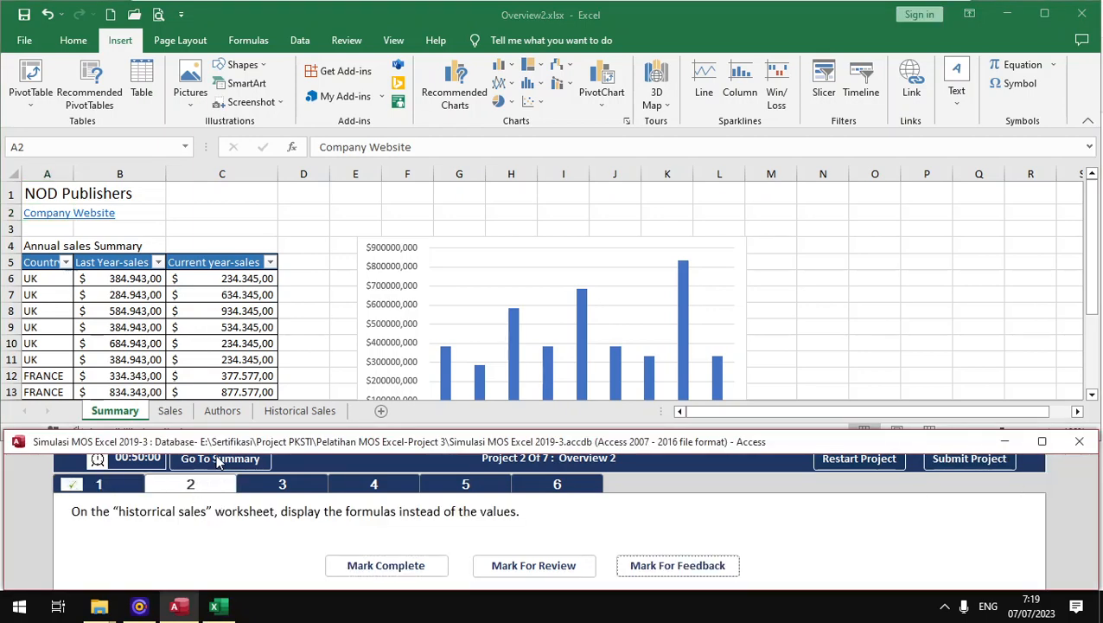
click(301, 411)
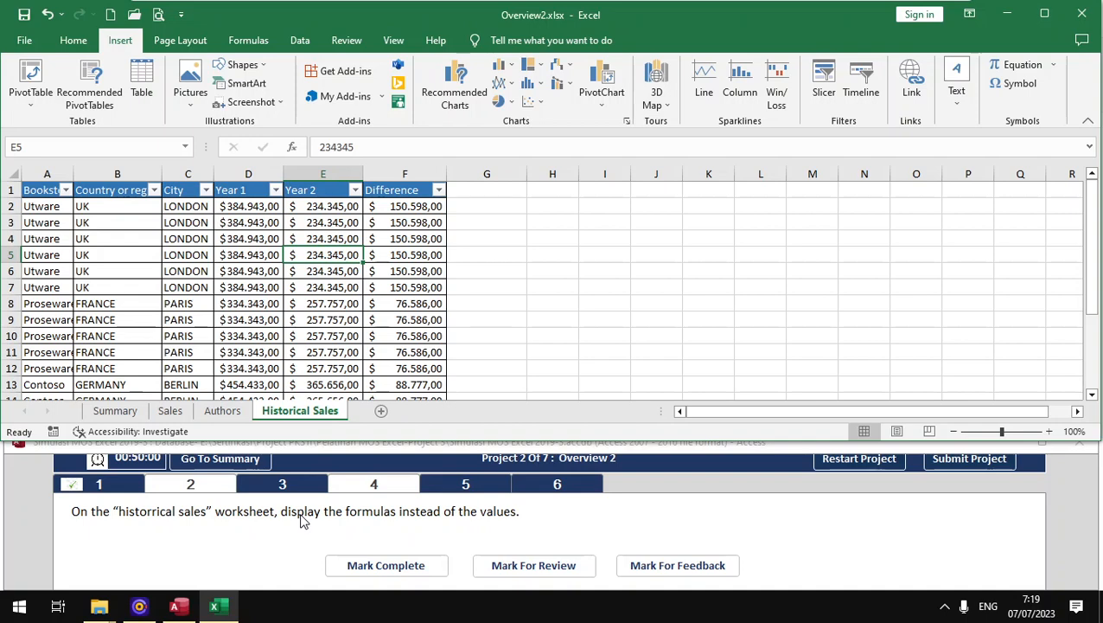
click(246, 40)
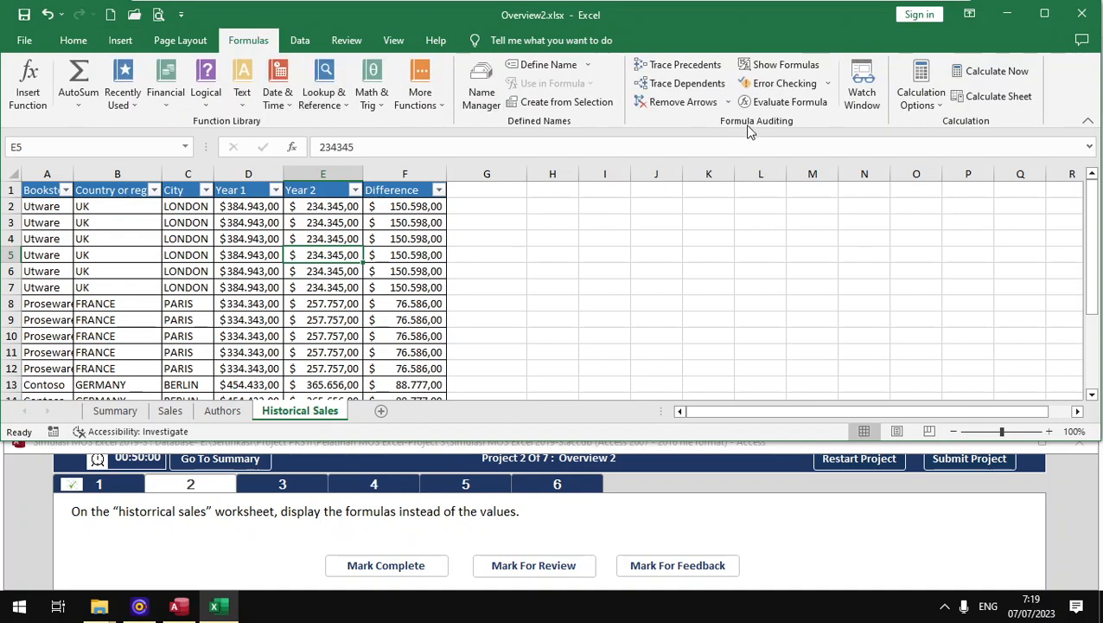
click(764, 69)
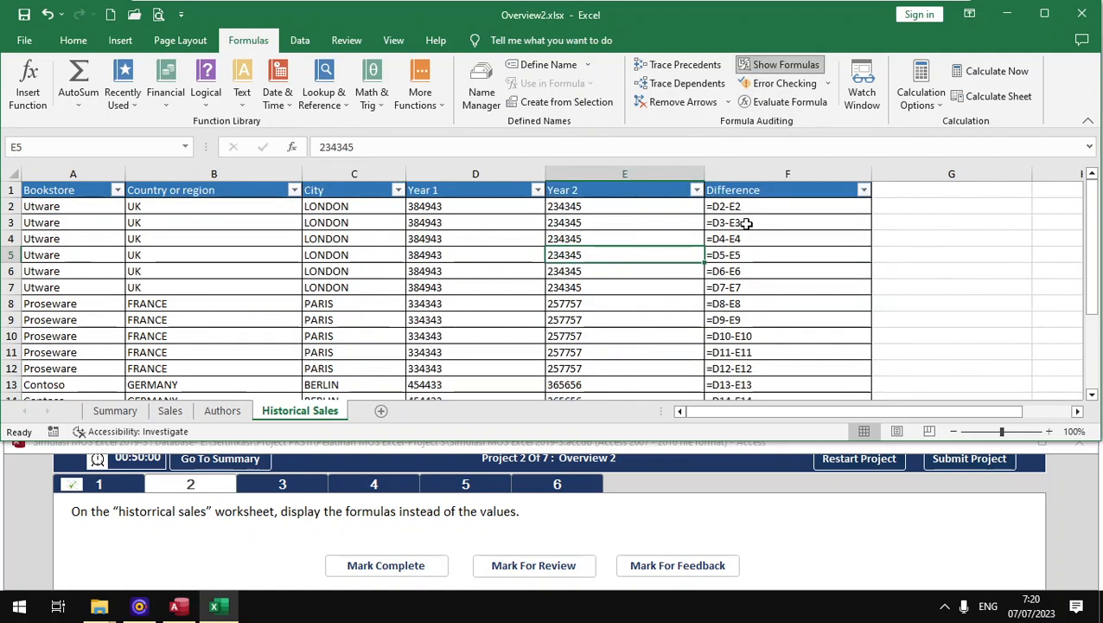
click(383, 575)
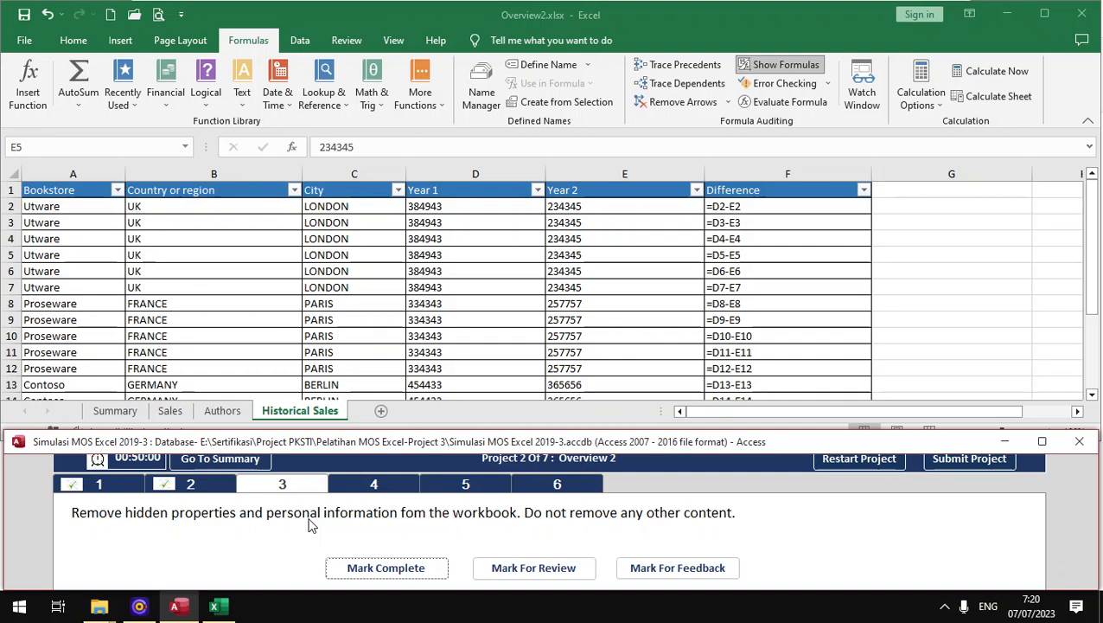
Step: Save the workbook and run the Document Inspector from File > Info > Check for Issues
click(24, 40)
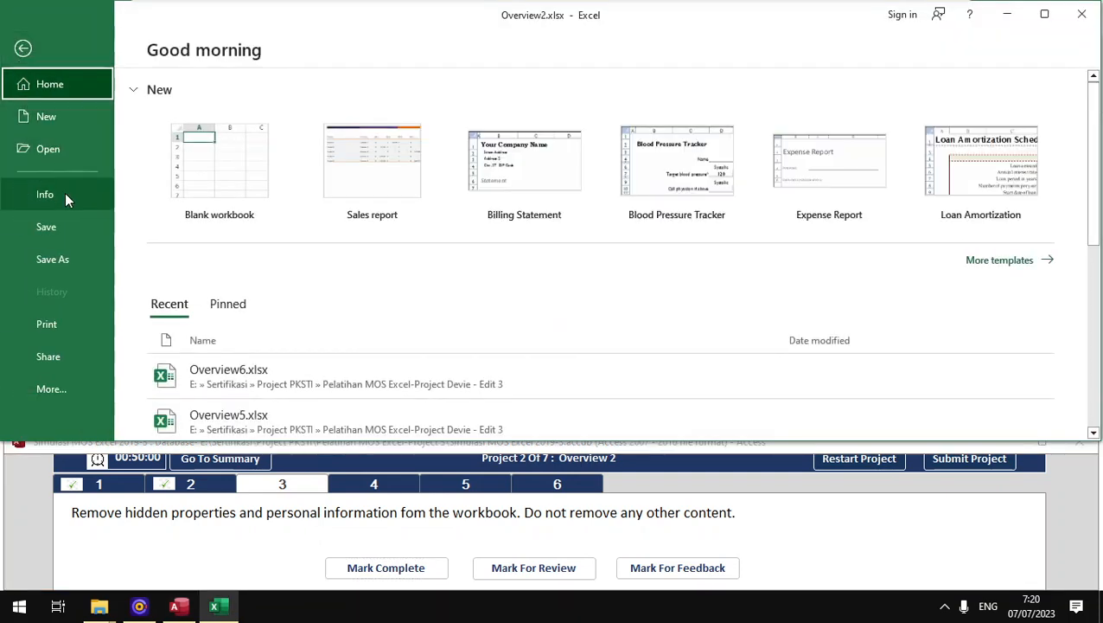
click(65, 192)
click(193, 325)
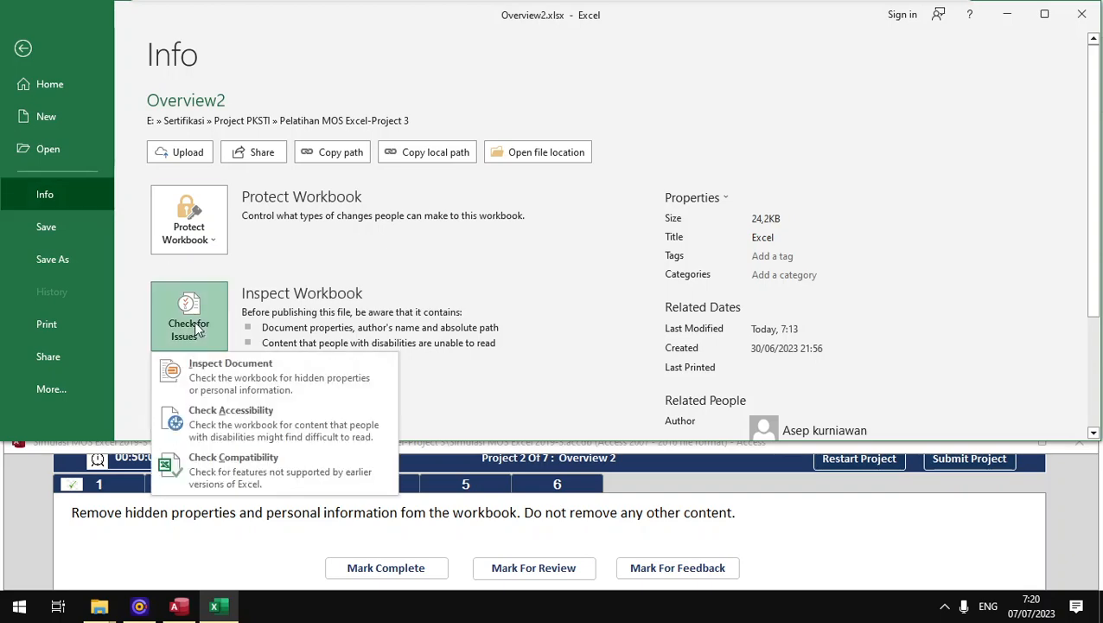
click(232, 372)
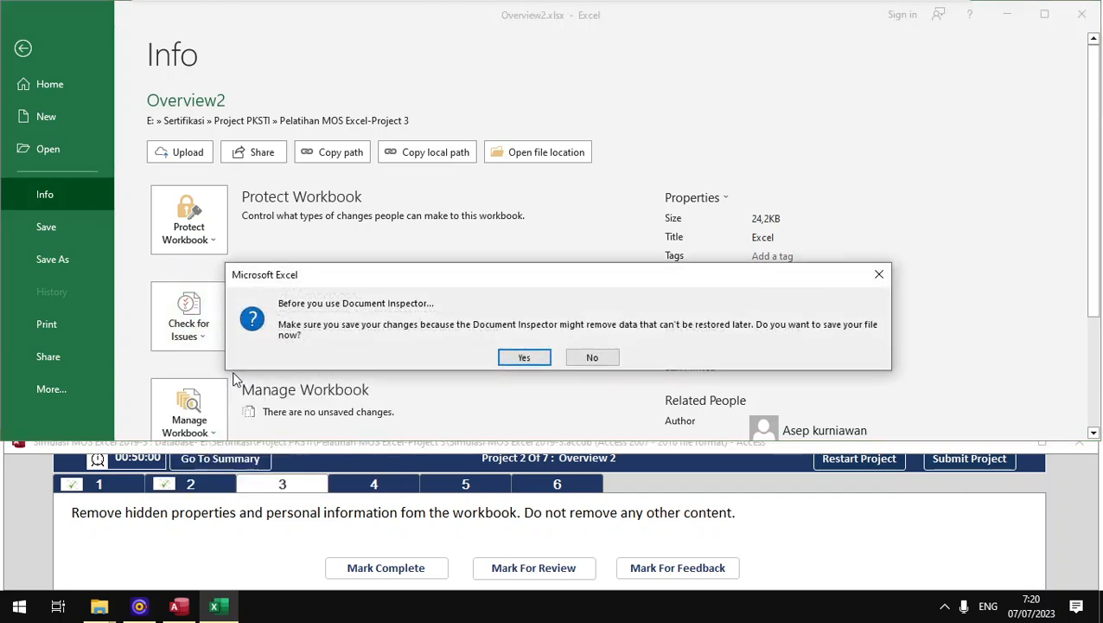
click(533, 358)
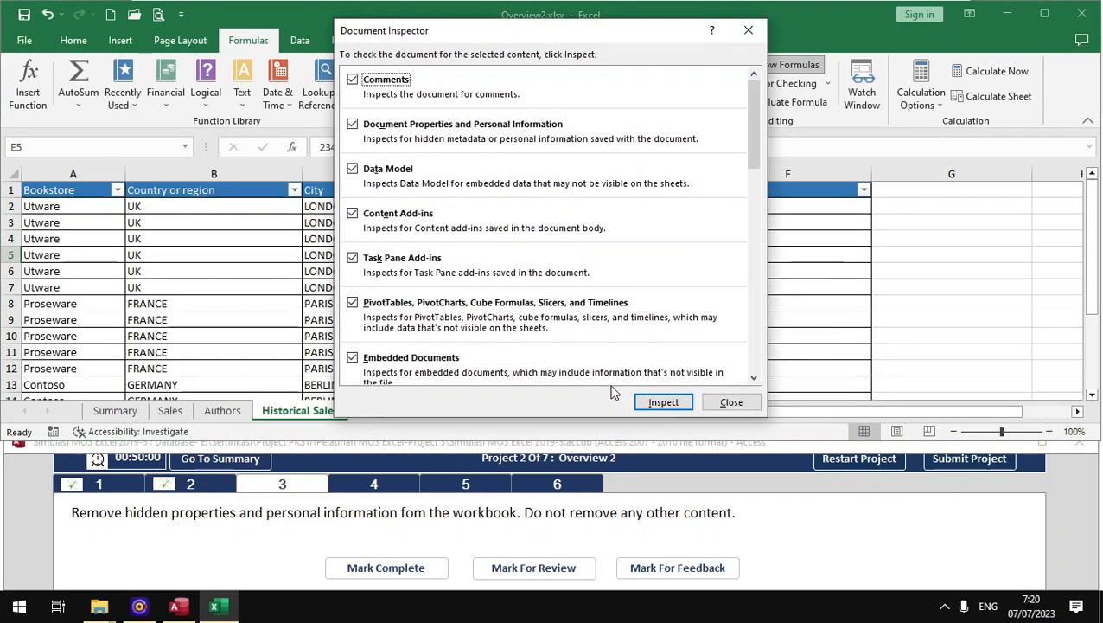
click(663, 402)
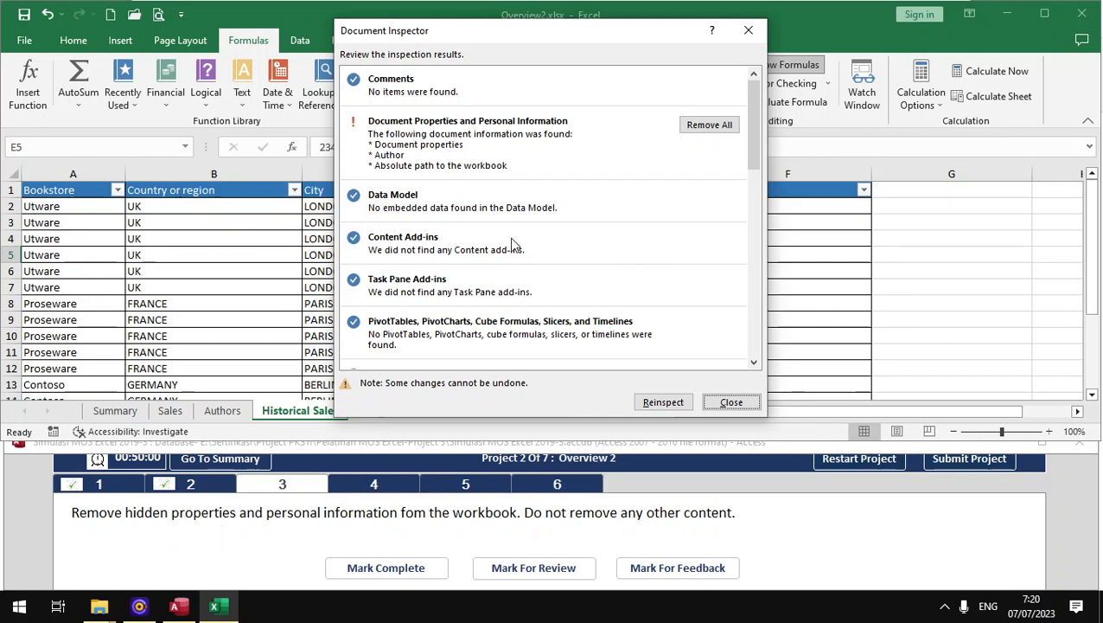
Step: Remove all Document Properties and Personal Information, close the inspector, and mark task 3 complete
click(701, 126)
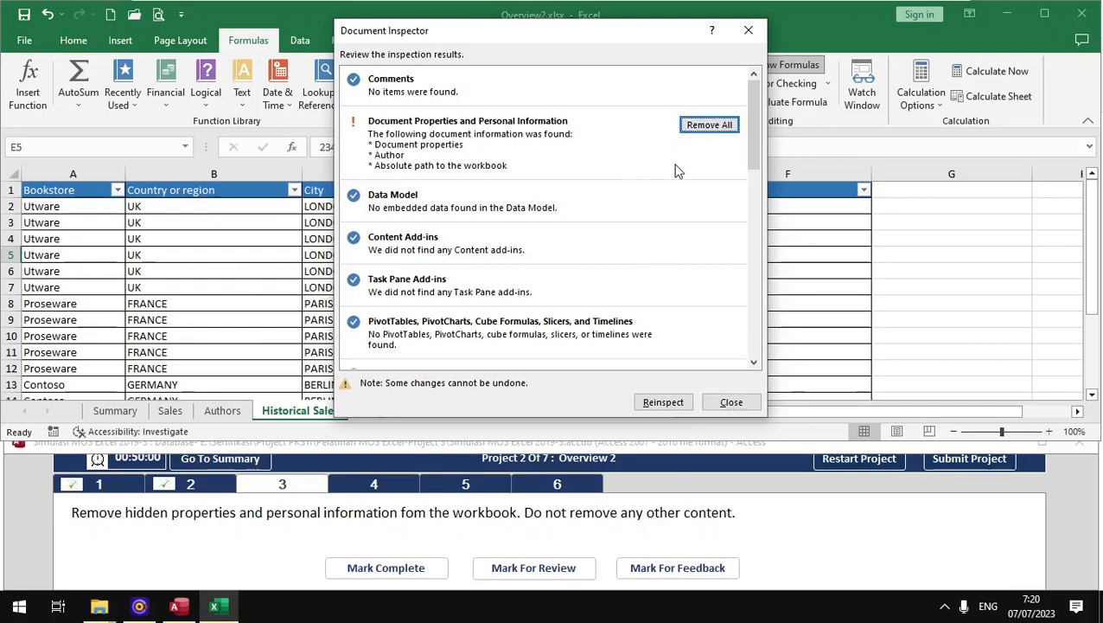
drag(750, 138, 772, 166)
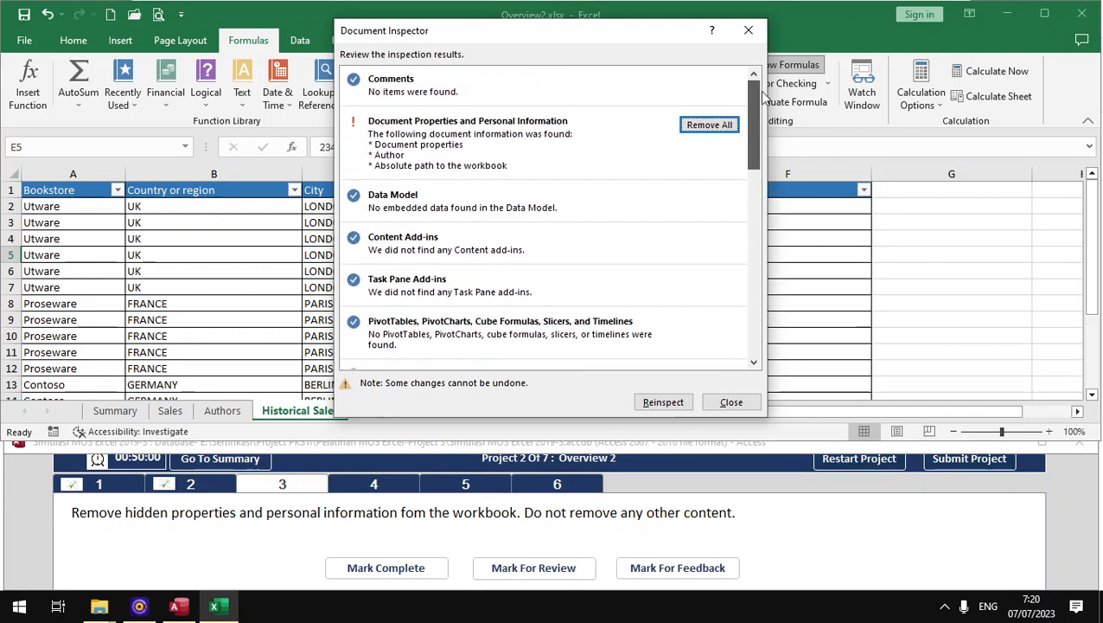
click(705, 126)
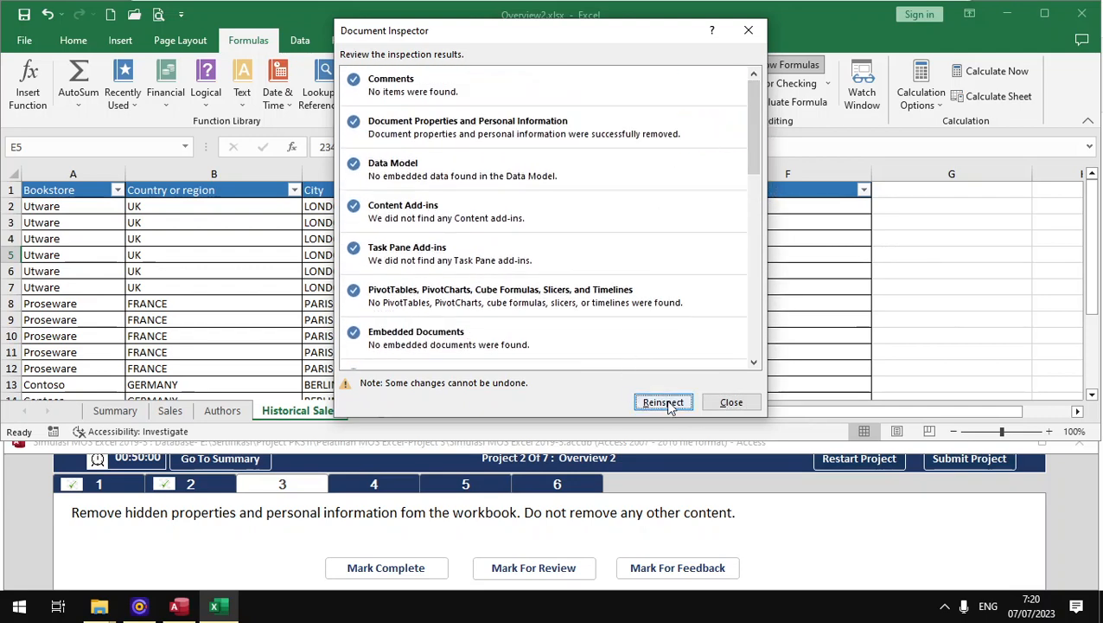
click(731, 402)
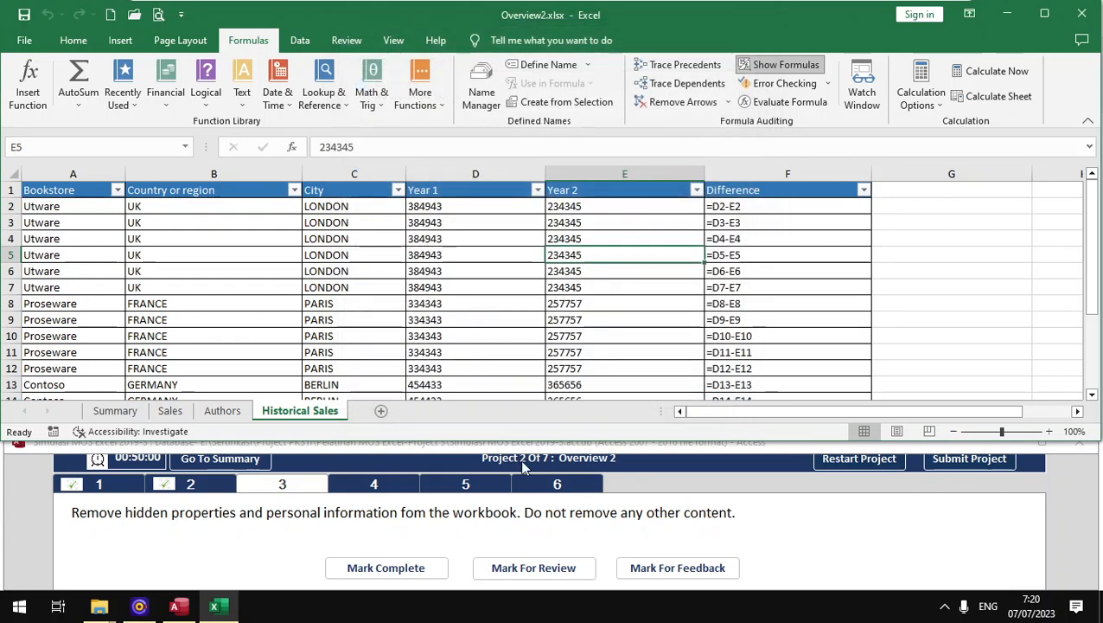
click(379, 567)
click(369, 486)
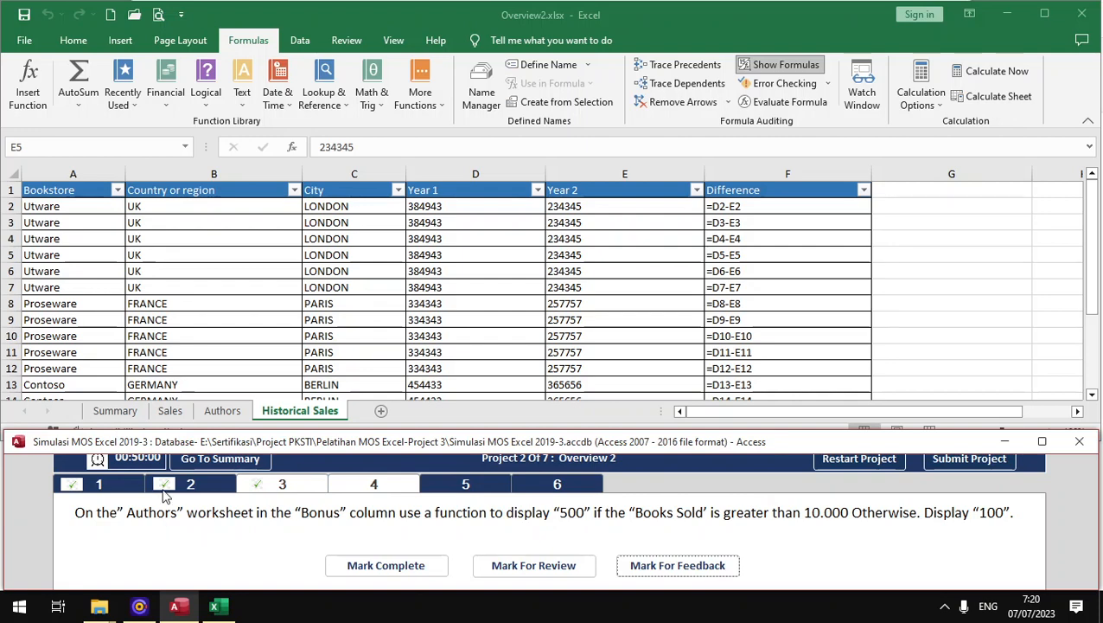
Step: Select D2 on the Authors sheet, flag task 4 for review, and open task 5
click(213, 413)
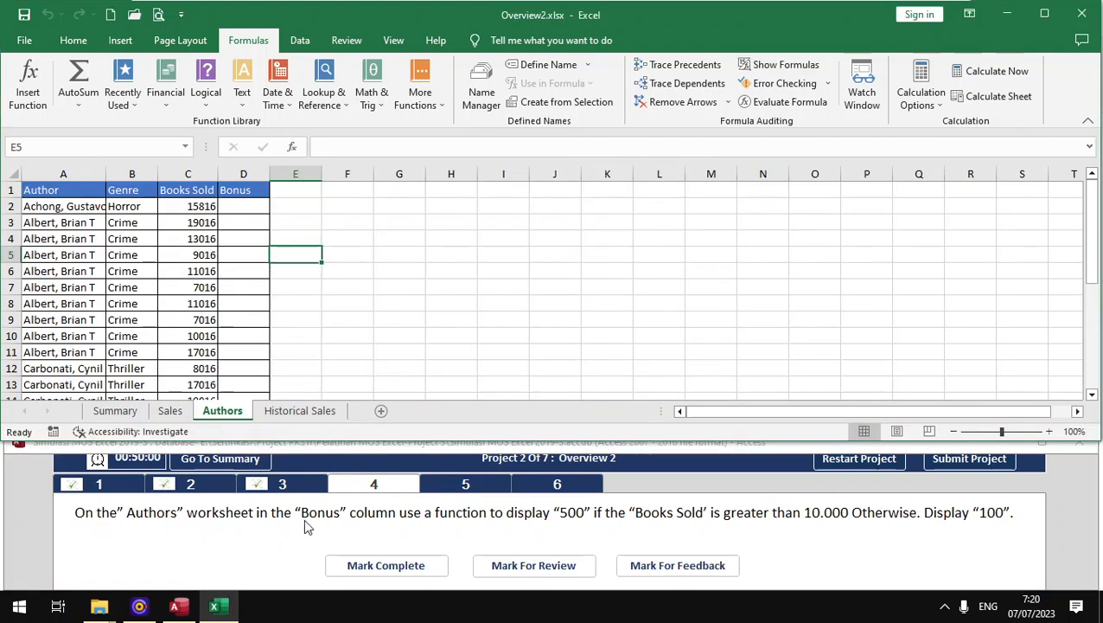
click(232, 207)
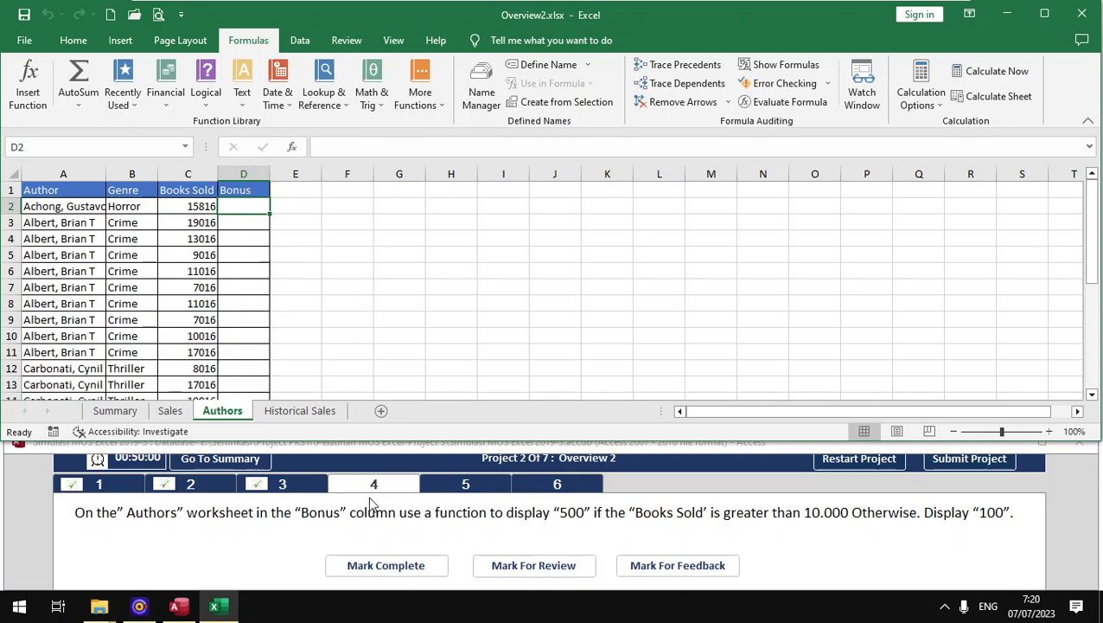
click(512, 567)
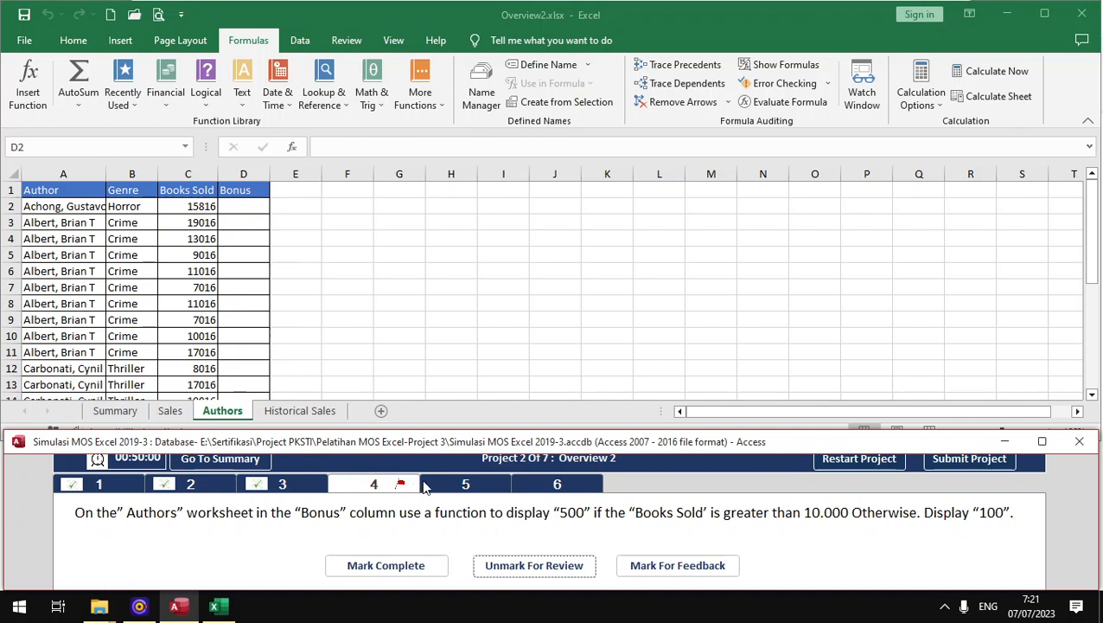
click(466, 486)
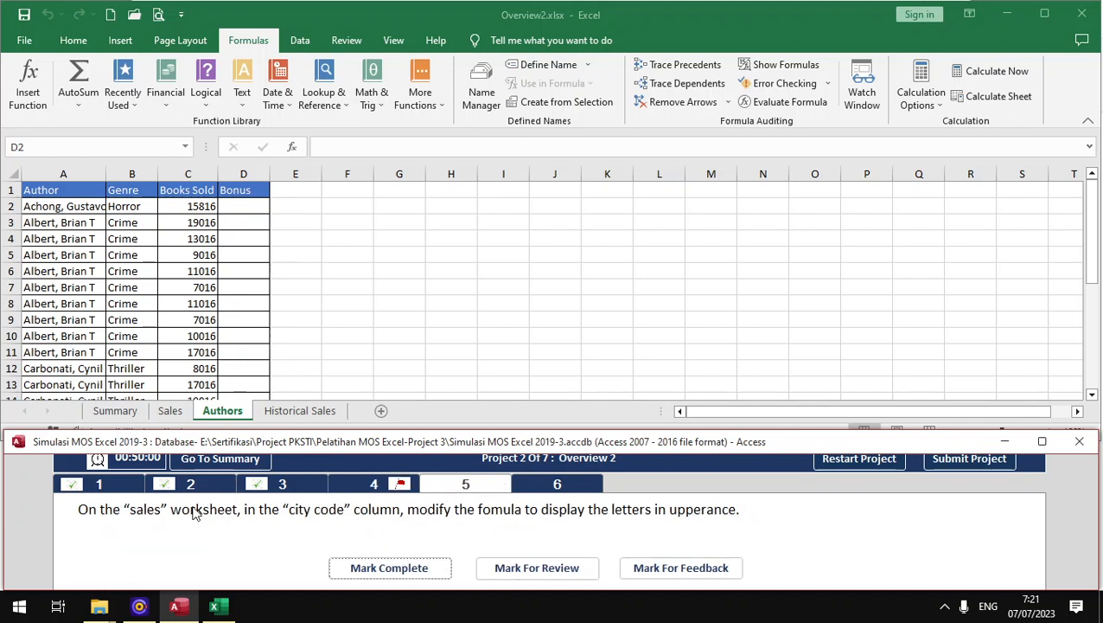
click(185, 416)
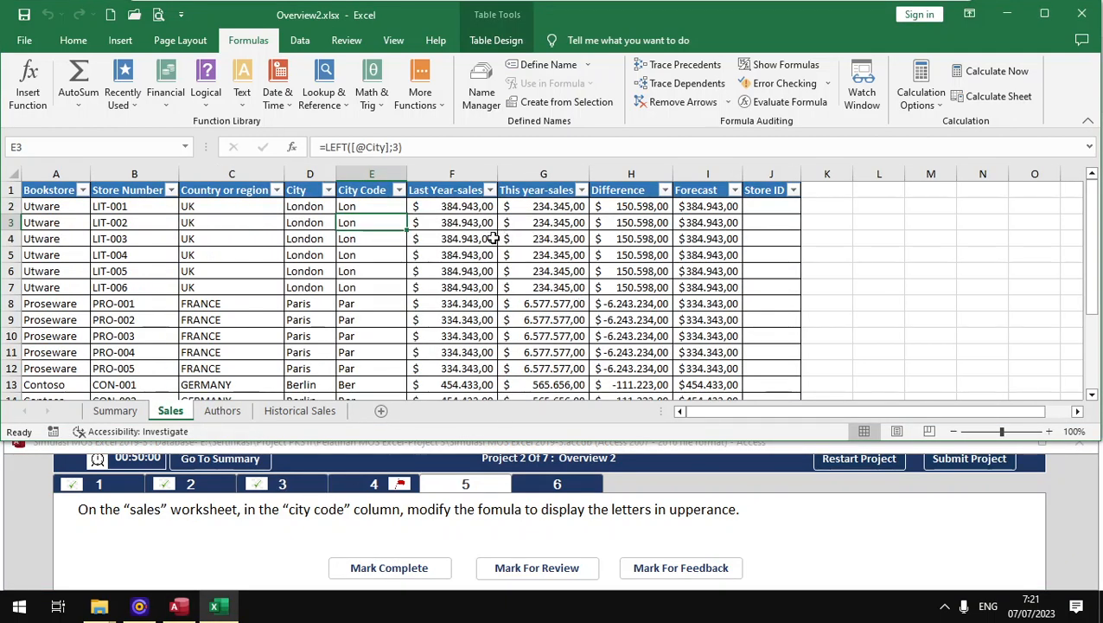
click(378, 206)
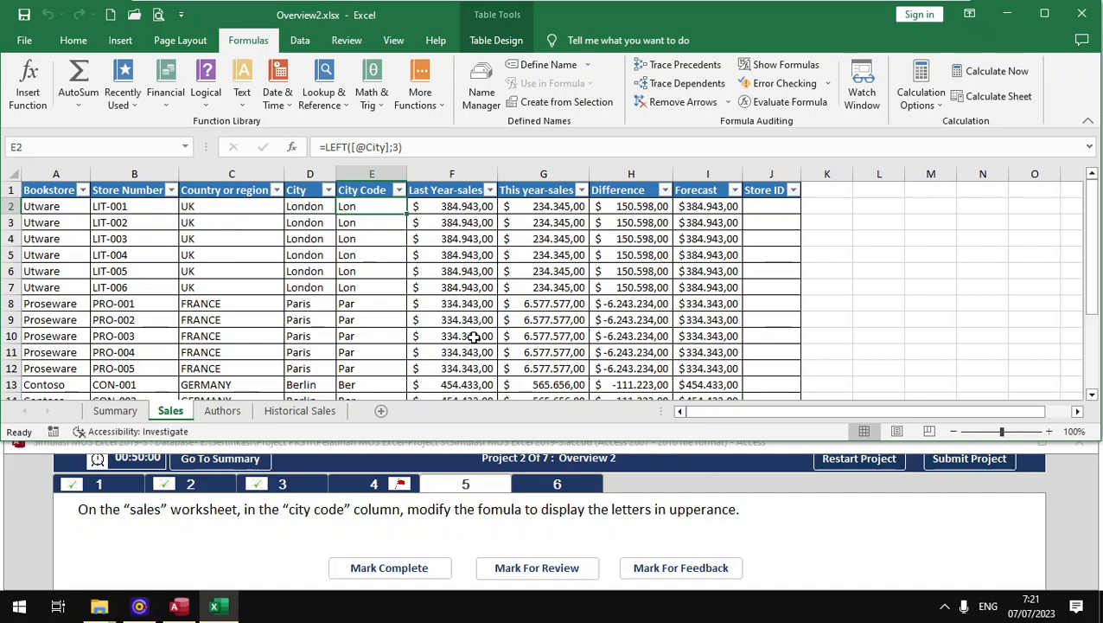
double_click(388, 210)
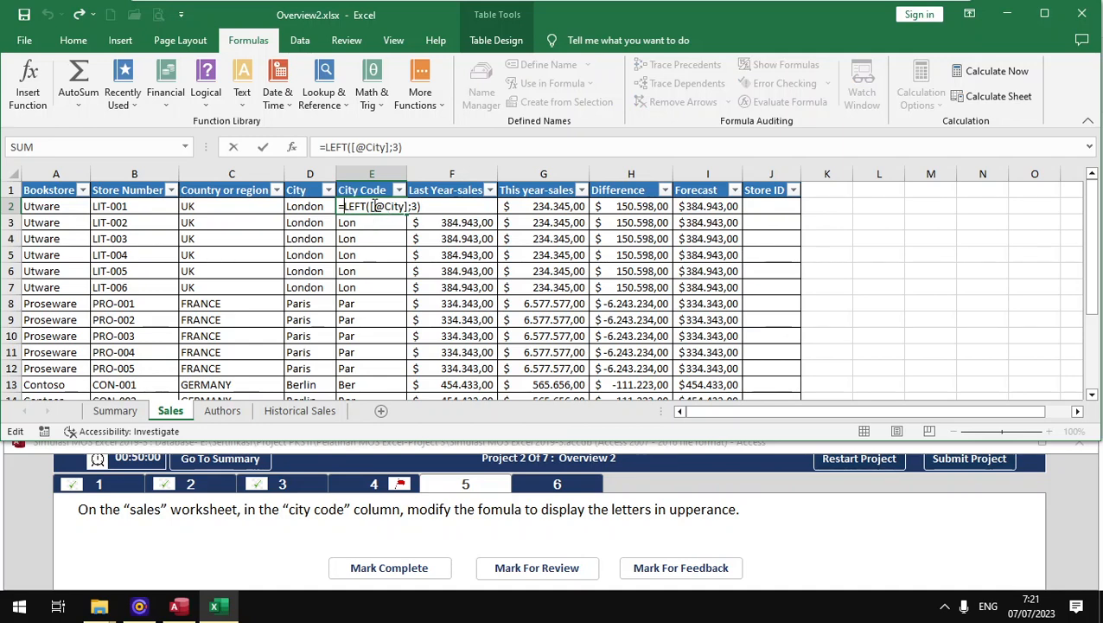
text(u)
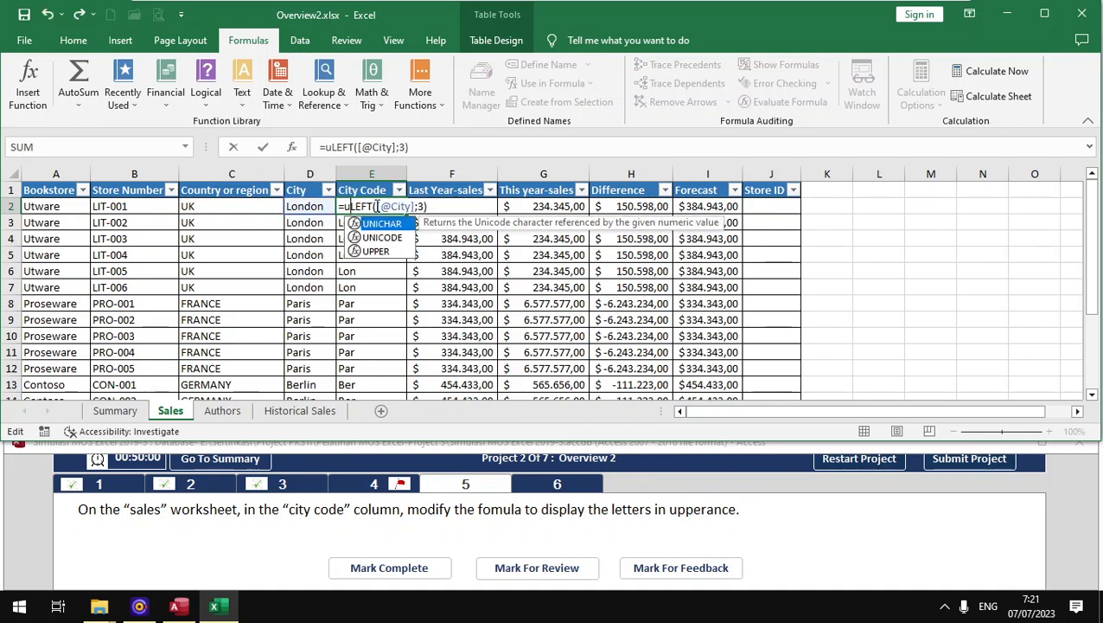
text(pp)
key(Tab)
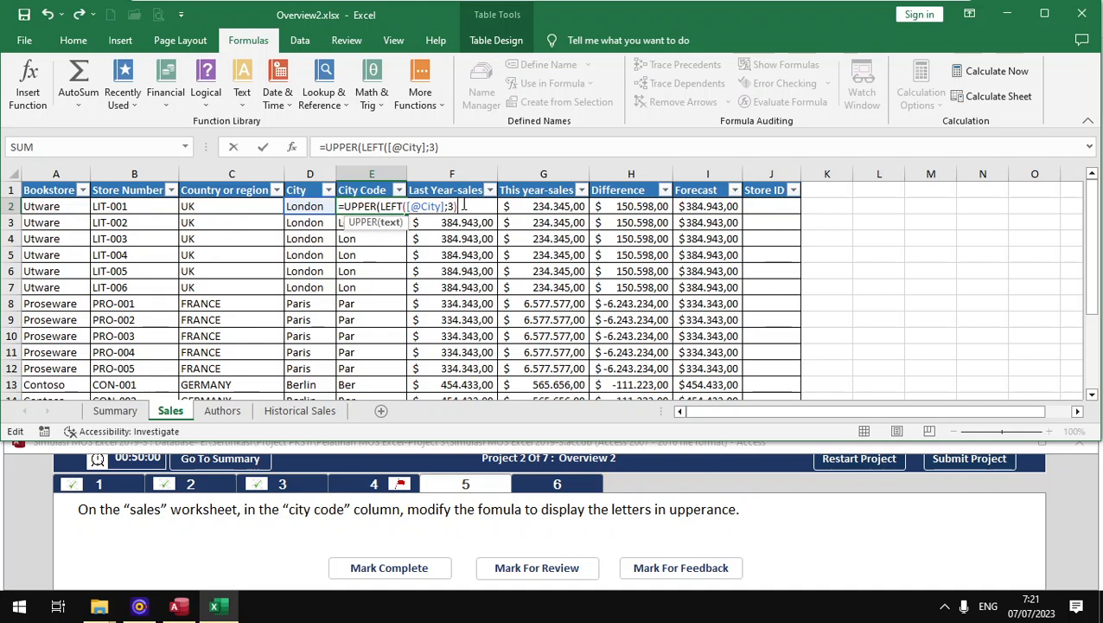
text())
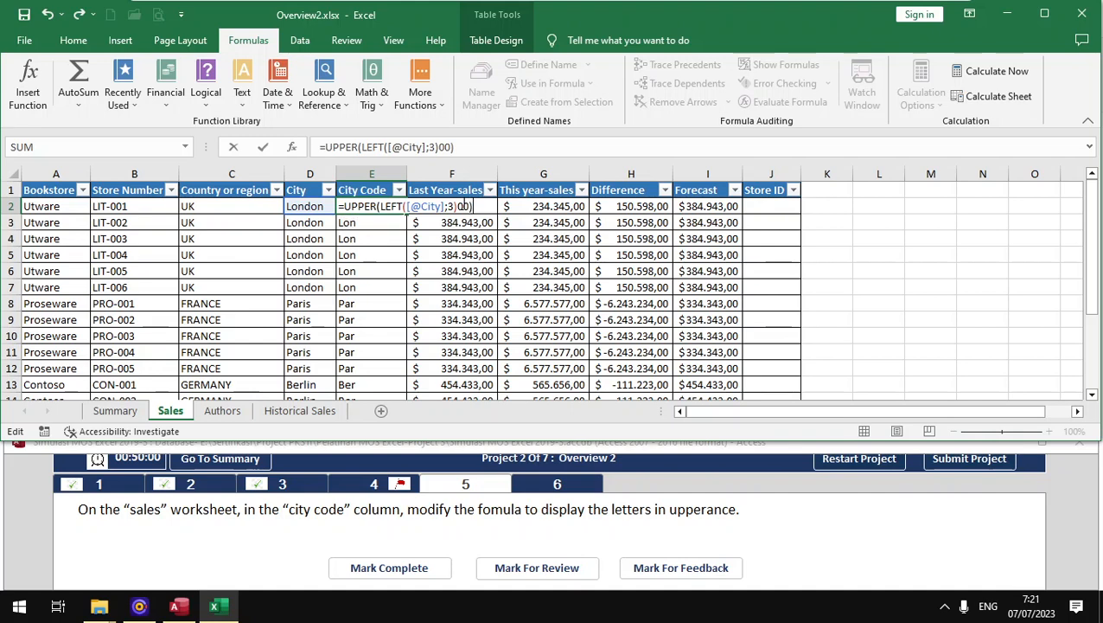
click(458, 147)
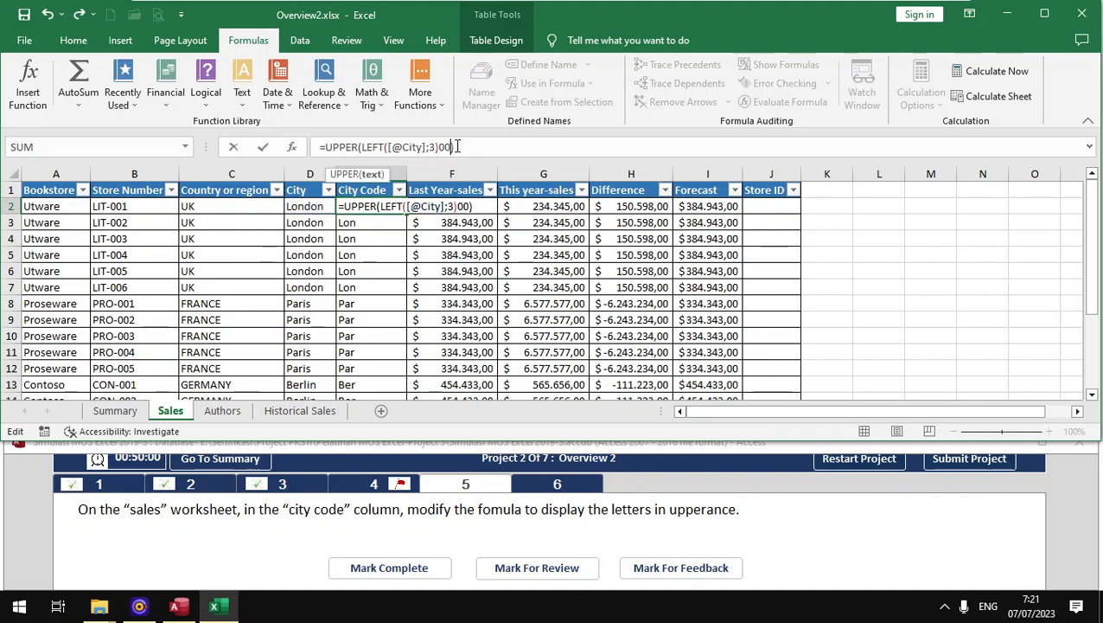
key(BackSpace)
key(BackSpace)
key(Return)
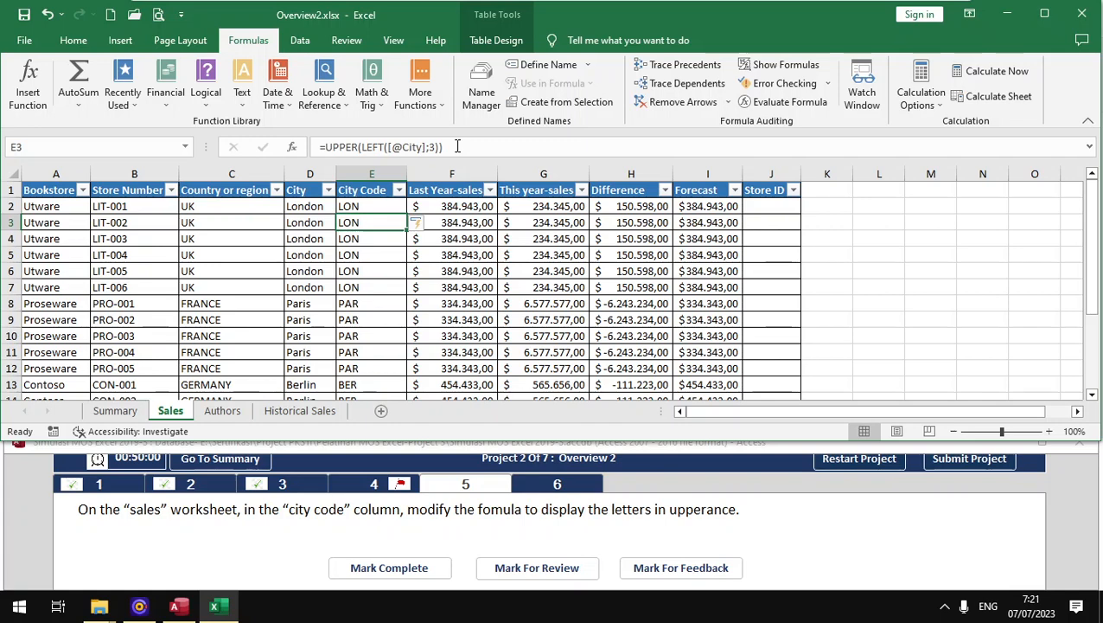
click(410, 564)
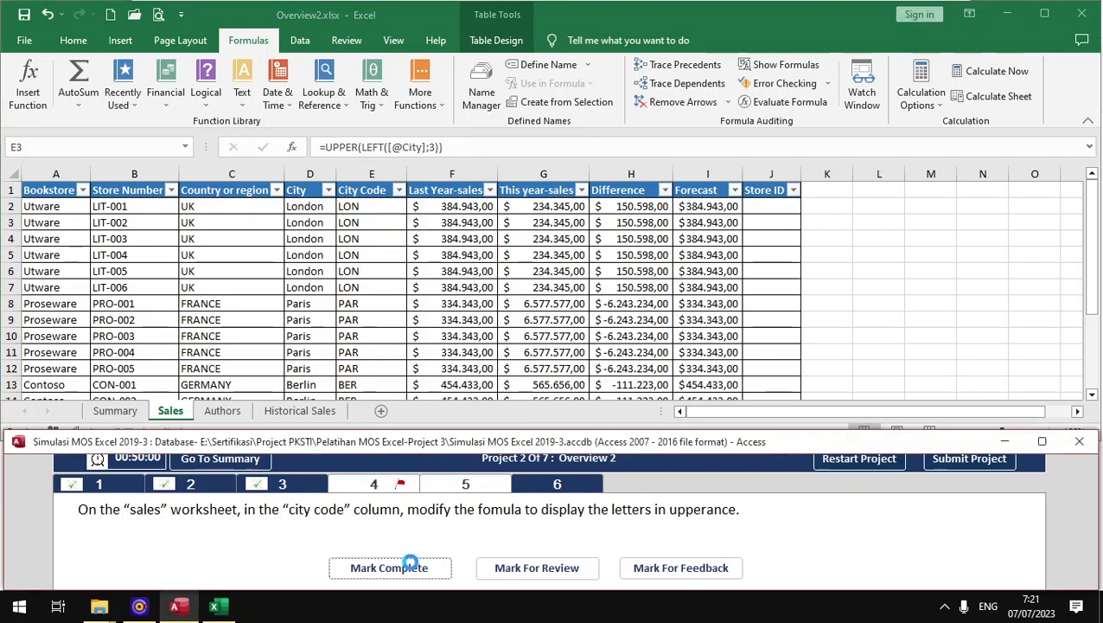
click(588, 489)
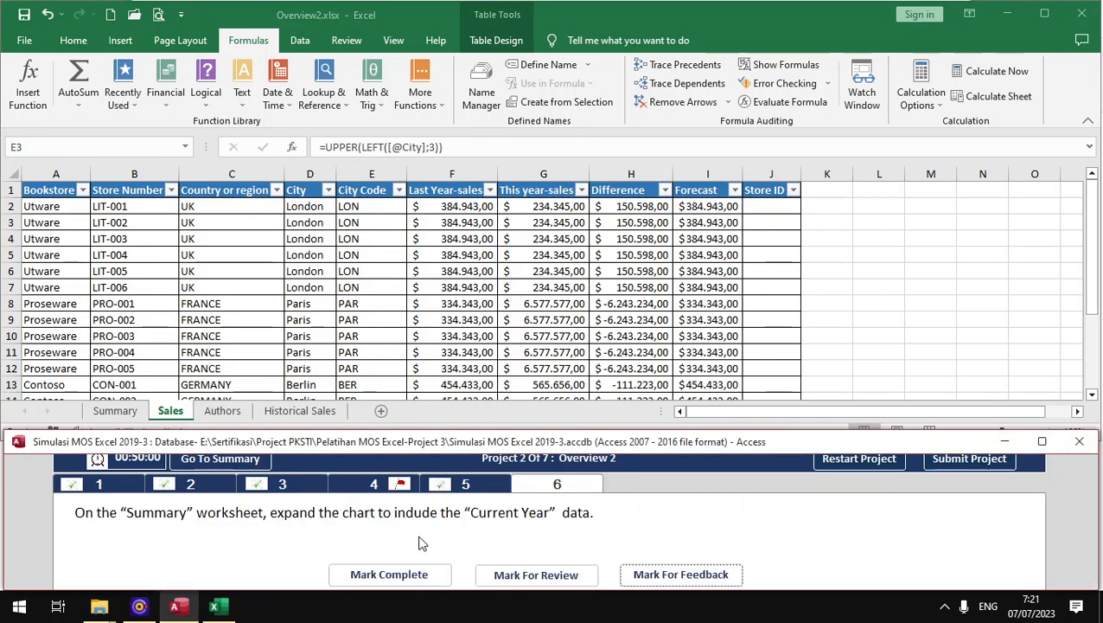
Step: Select the sales chart on the Summary sheet and open its Select Data Source dialog
click(122, 414)
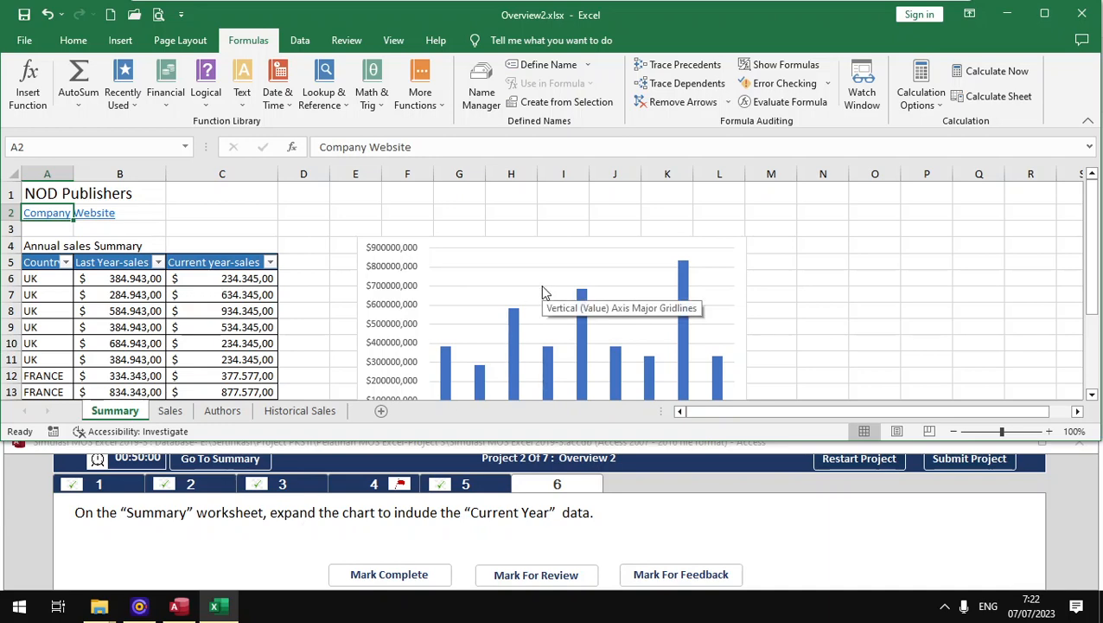
scroll(538, 292, down, 1)
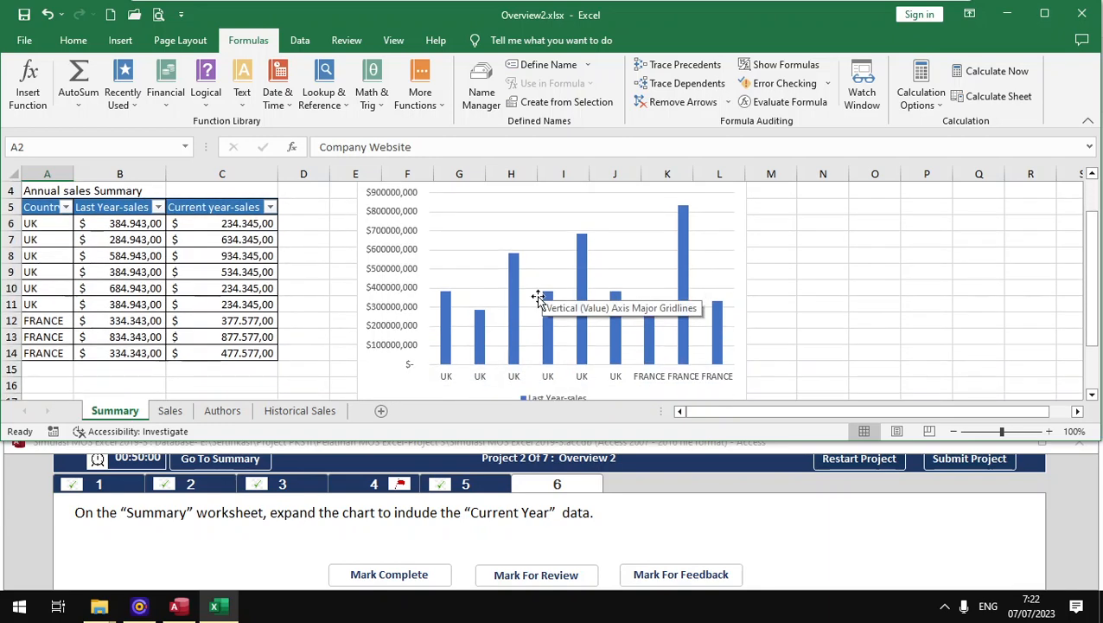
click(726, 259)
scroll(619, 344, down, 1)
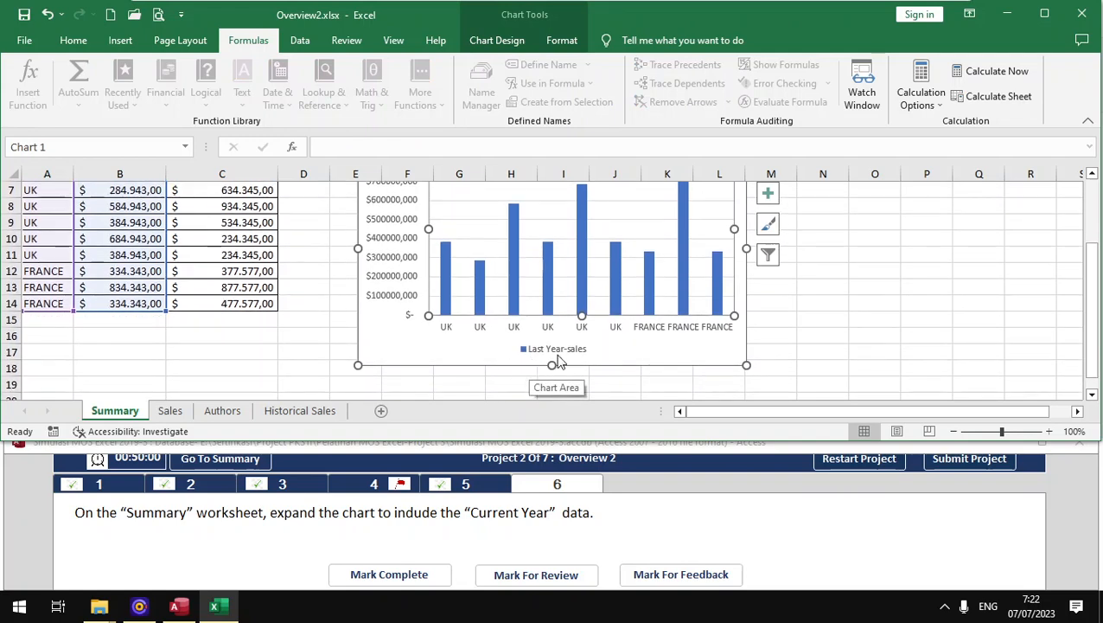
scroll(249, 303, up, 1)
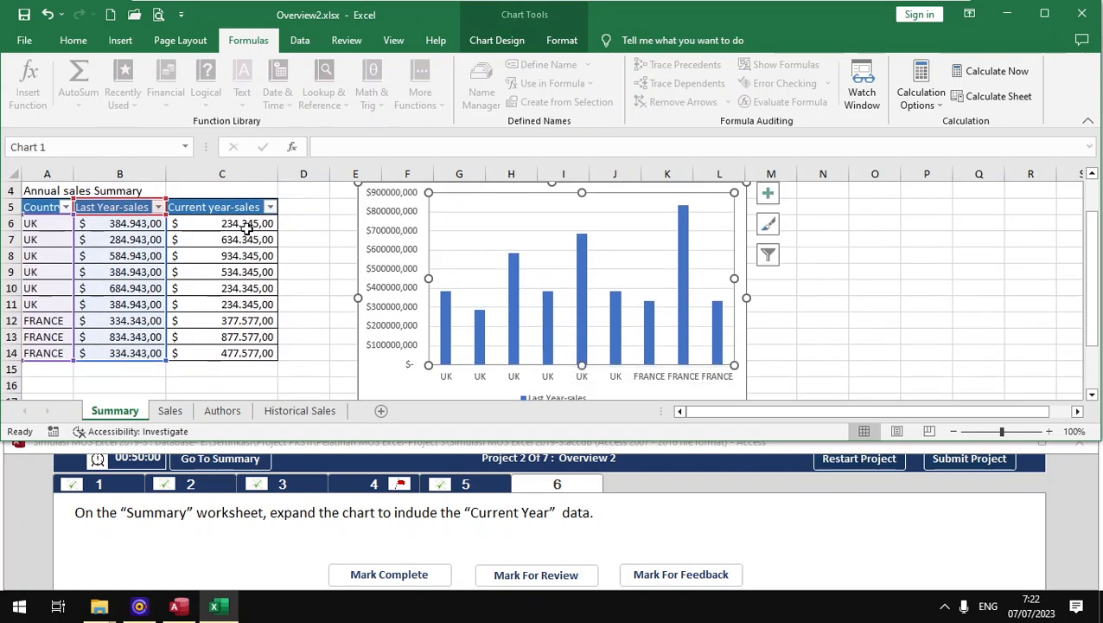
scroll(604, 243, up, 1)
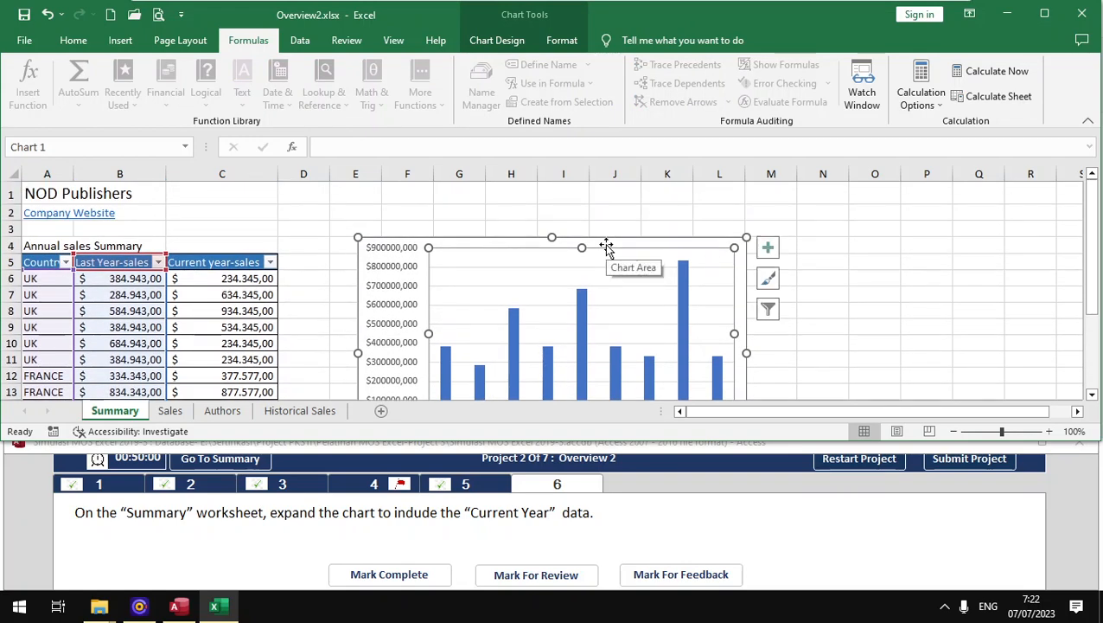
click(486, 42)
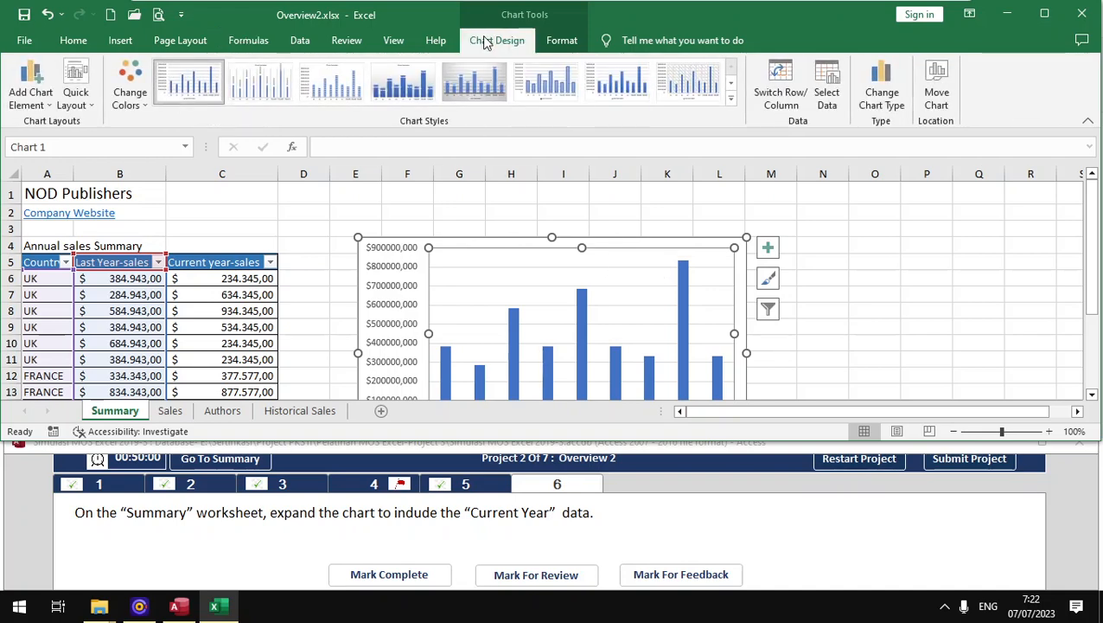
click(829, 104)
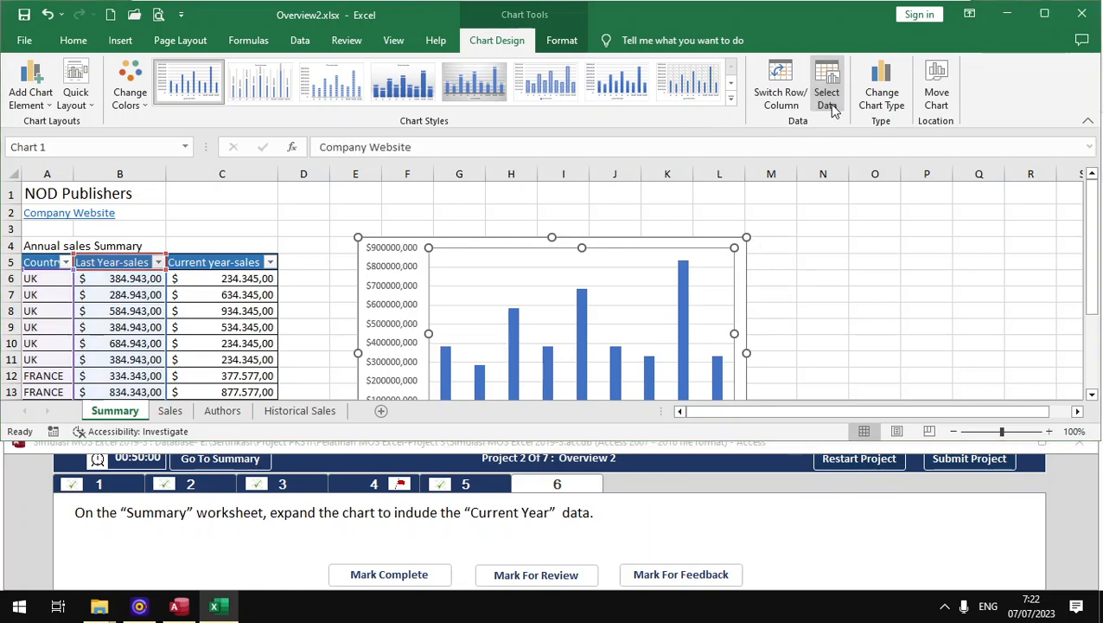
Step: Add a series named from C5 with values C6:C14, then mark task 6 complete
click(629, 257)
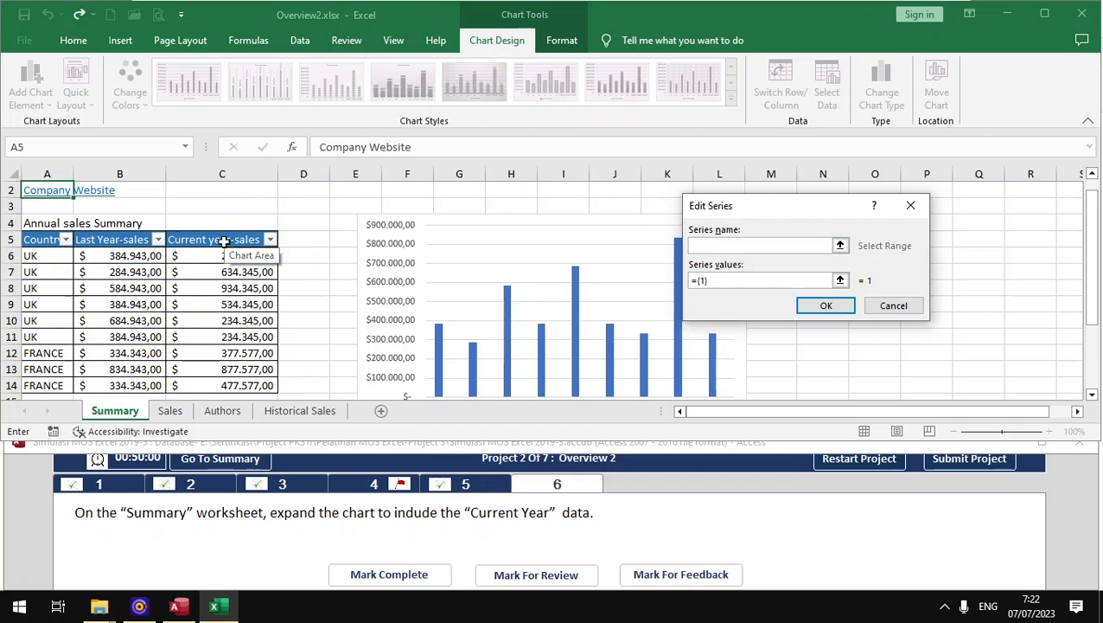
click(223, 241)
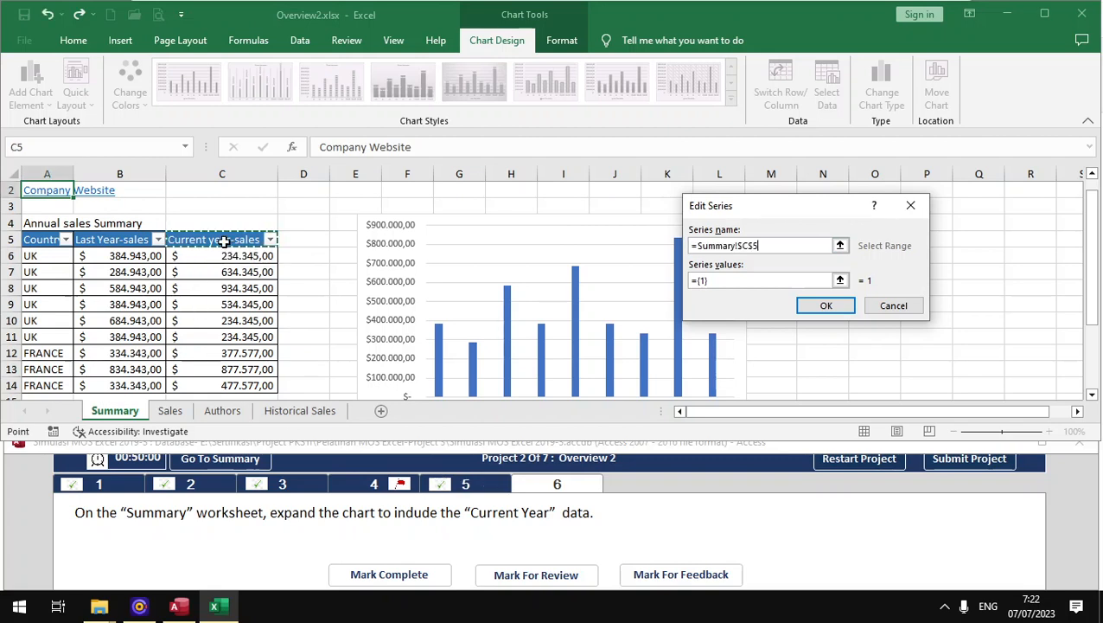
click(718, 280)
key(BackSpace)
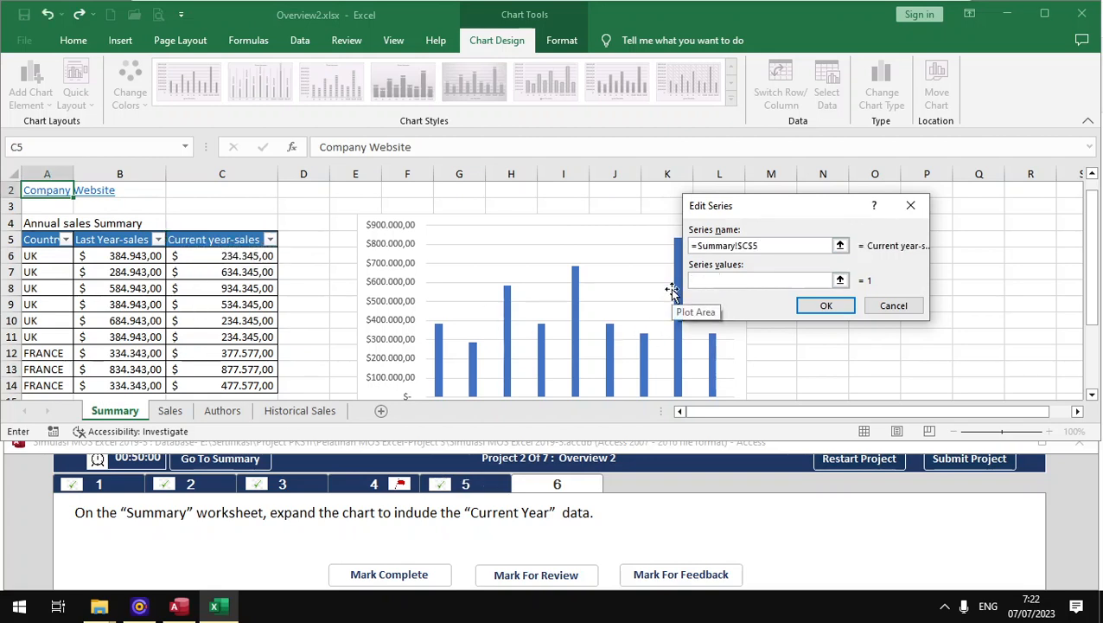
drag(249, 254, 259, 386)
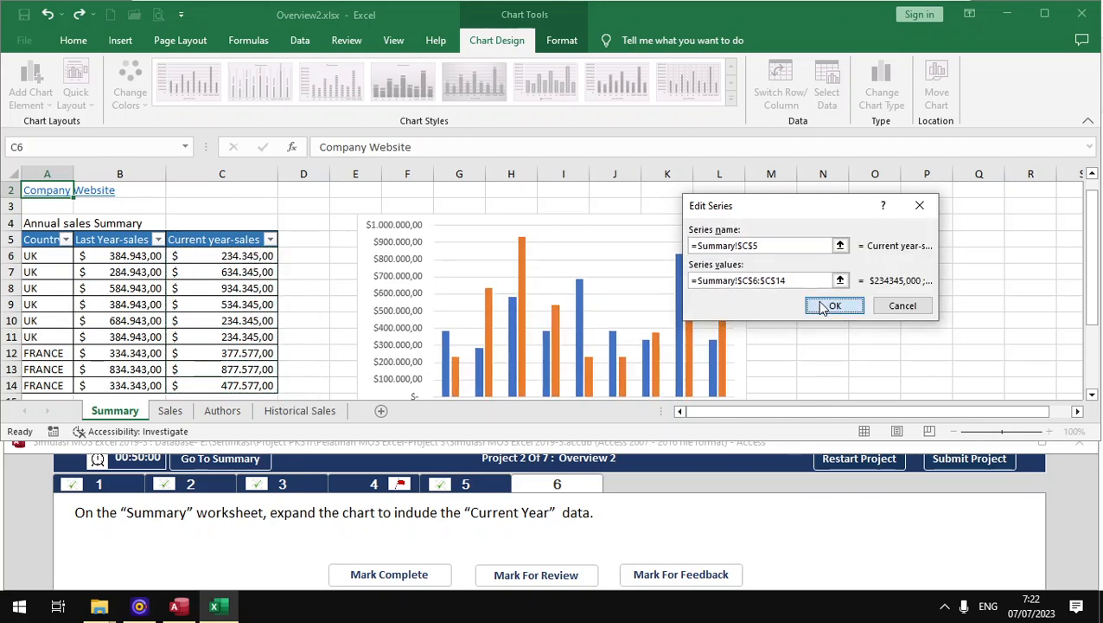
click(822, 308)
click(916, 372)
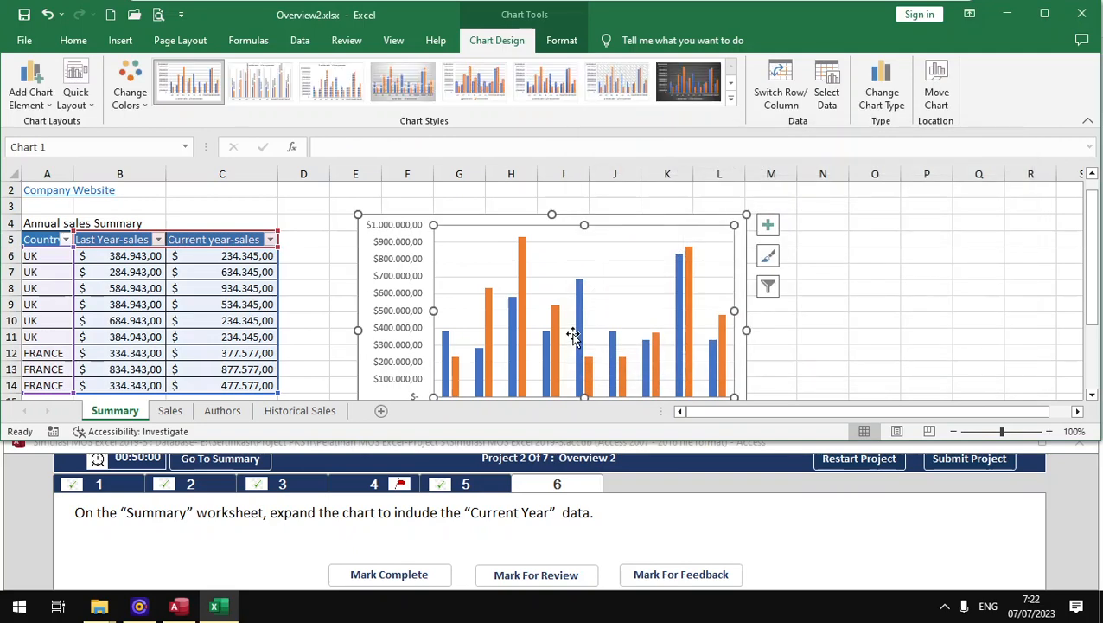
scroll(572, 335, down, 3)
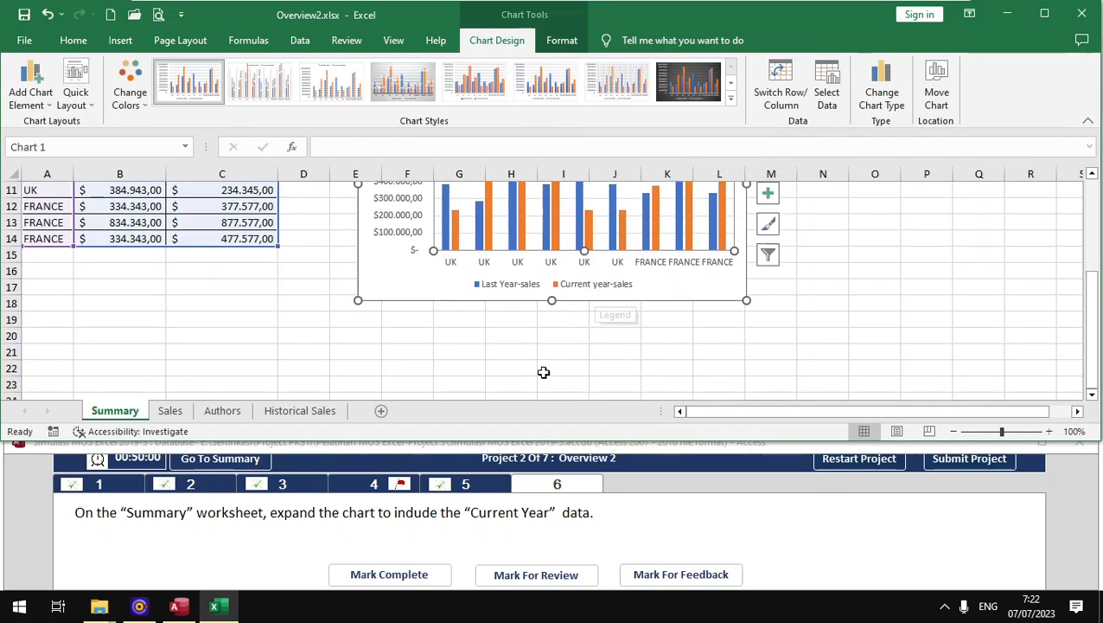
click(422, 580)
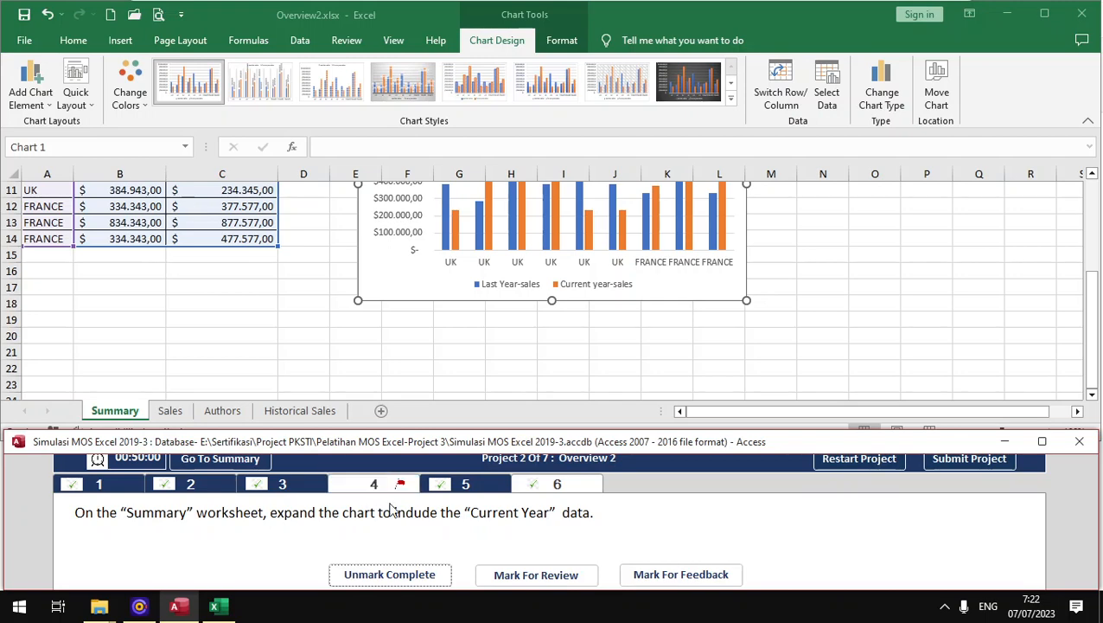
Step: Submit the current project and view the next project's task instructions
click(979, 459)
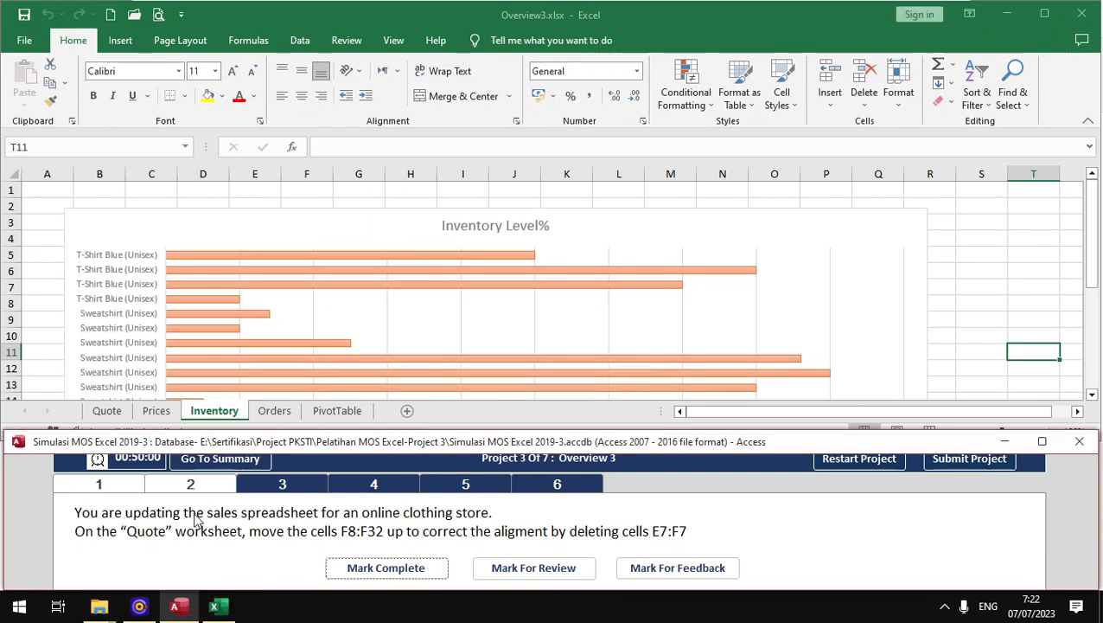
click(90, 483)
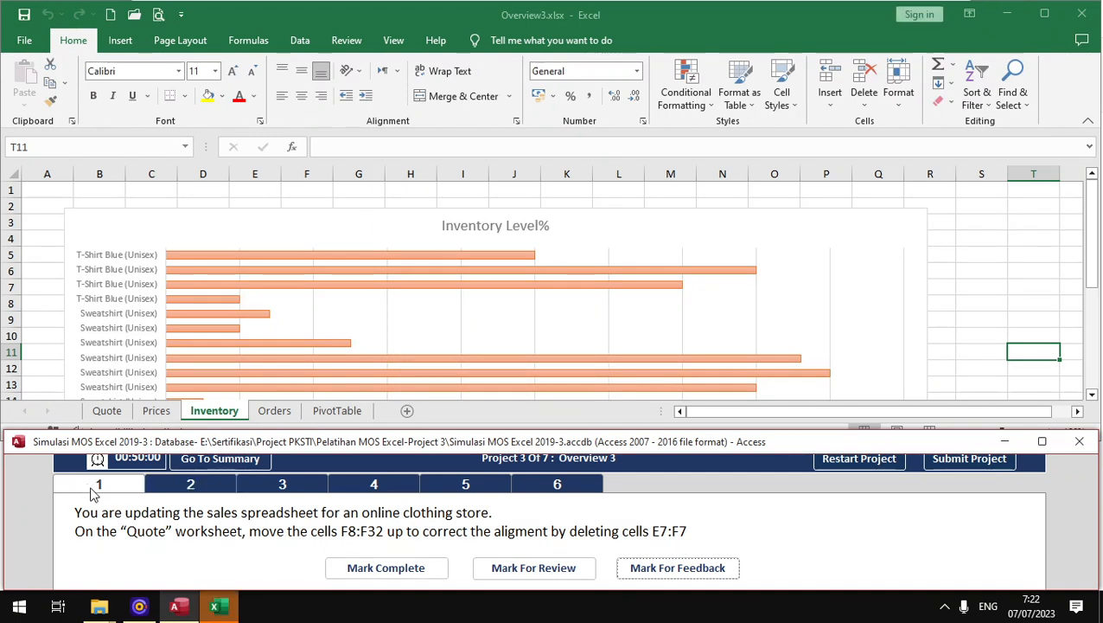
click(380, 486)
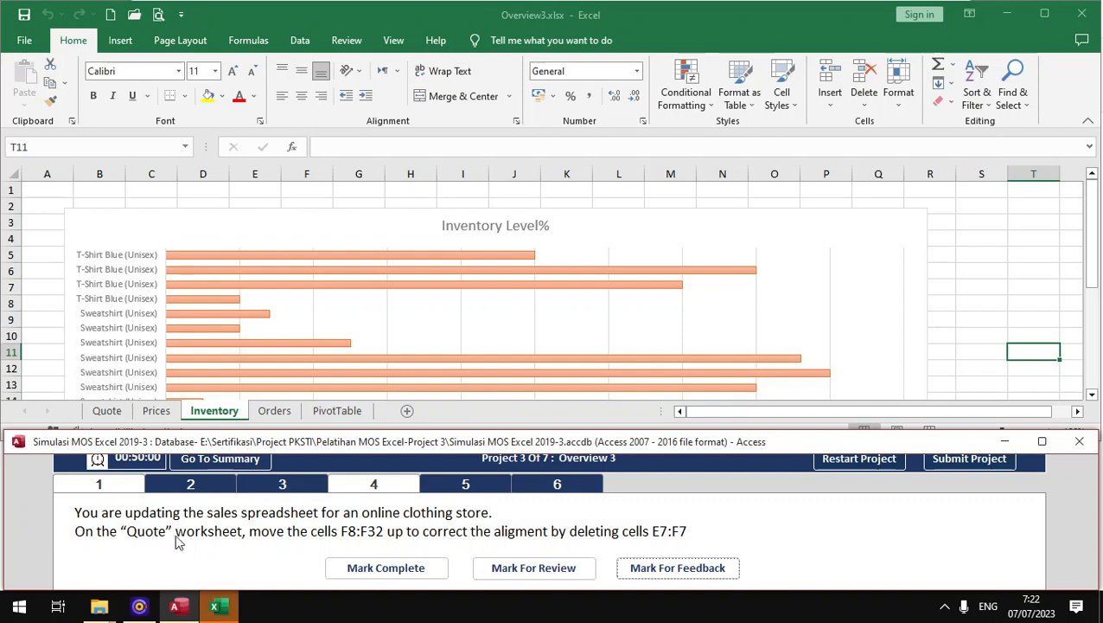
Step: Delete cells E7:F7 on the Quote sheet with Shift cells up, and mark task 1 complete
click(108, 411)
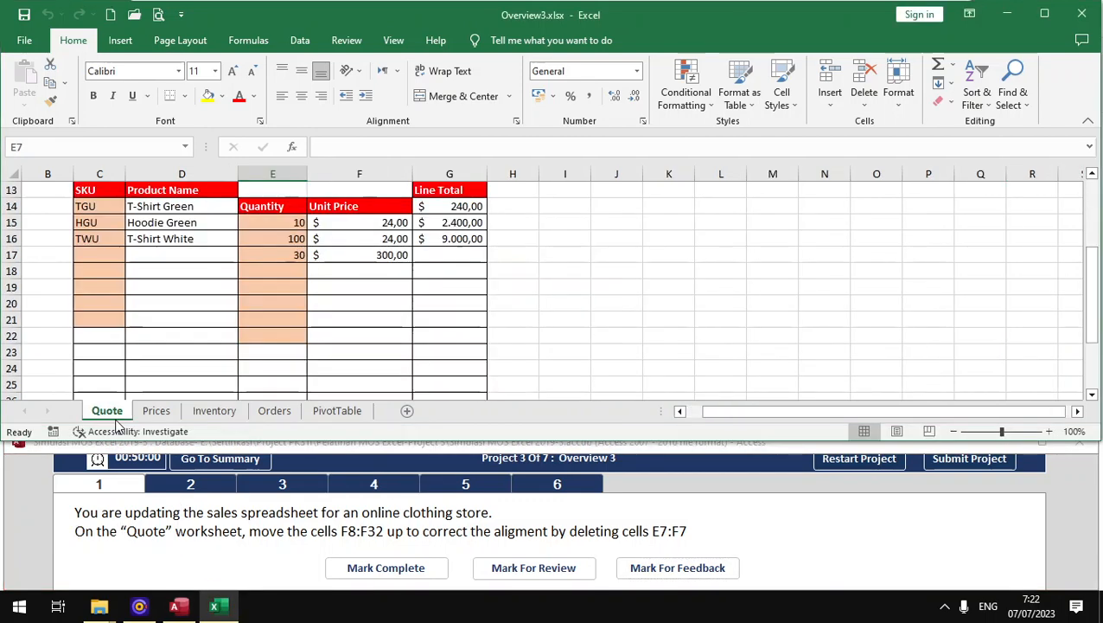
scroll(287, 327, up, 1)
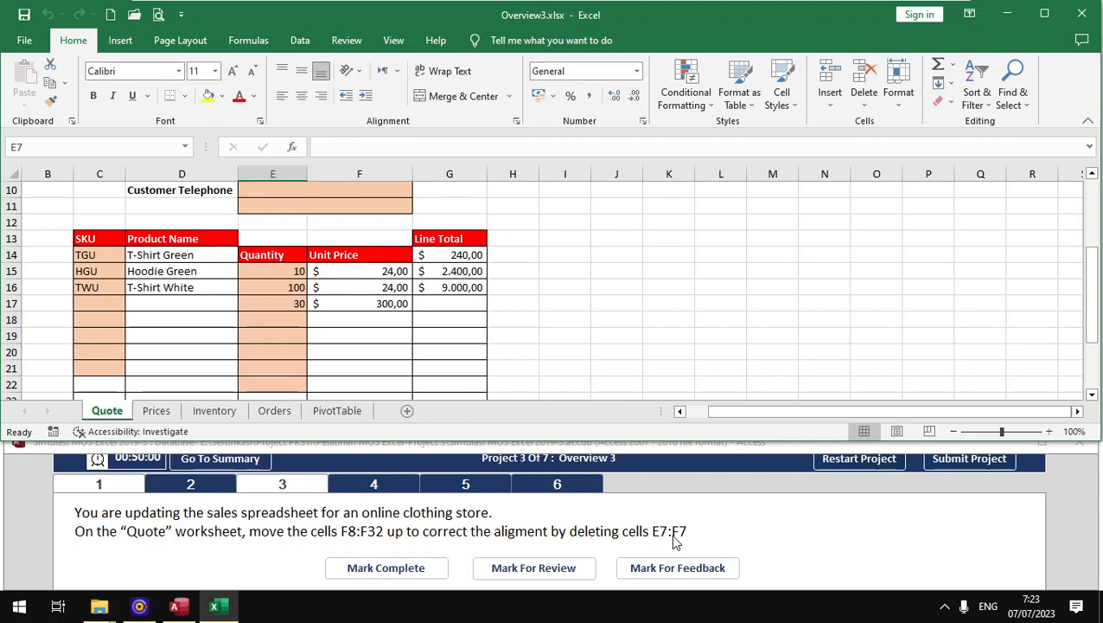
scroll(230, 365, up, 2)
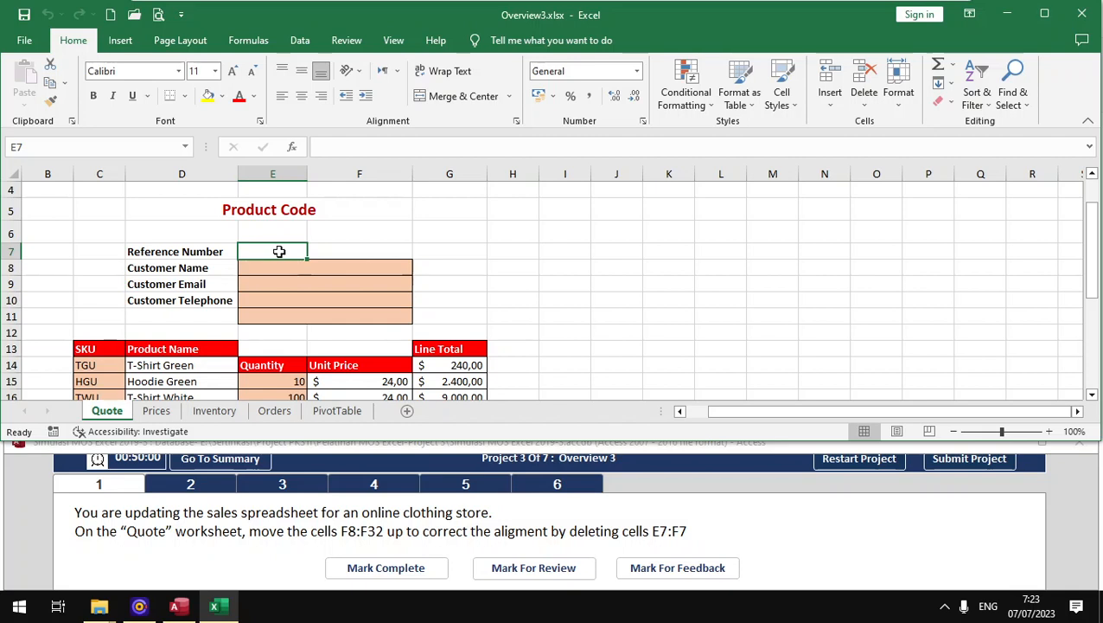
drag(296, 251, 337, 251)
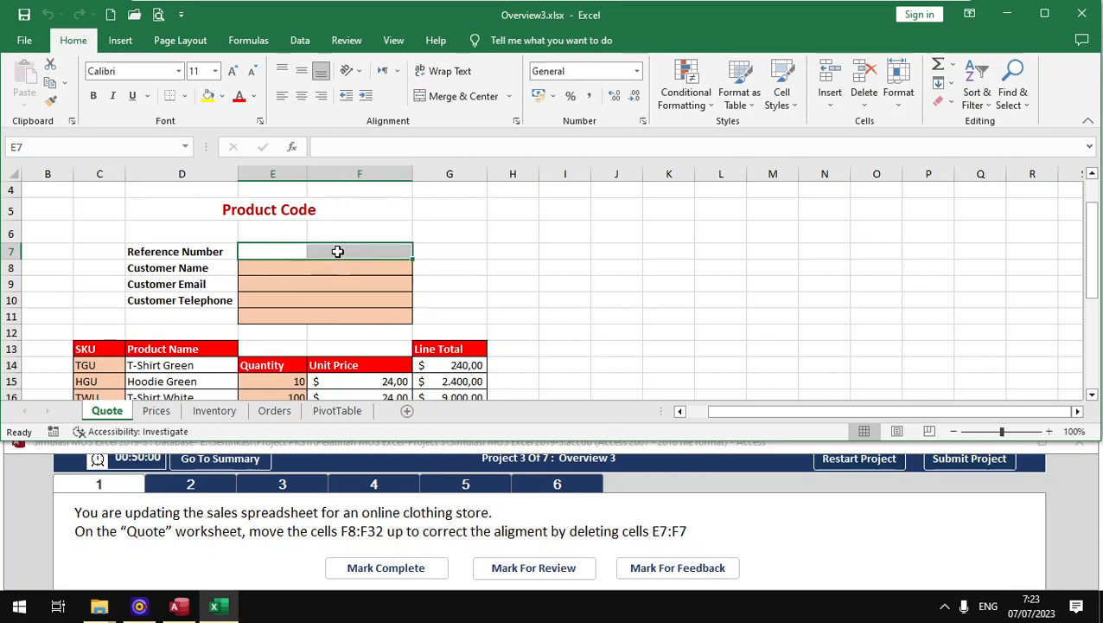
right_click(338, 251)
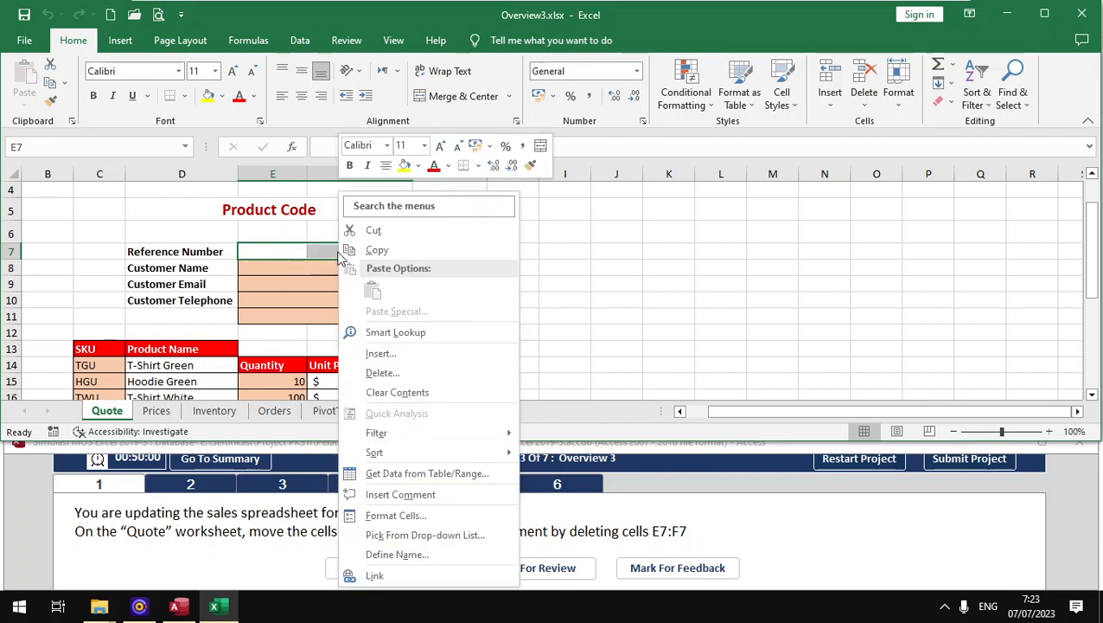
click(383, 374)
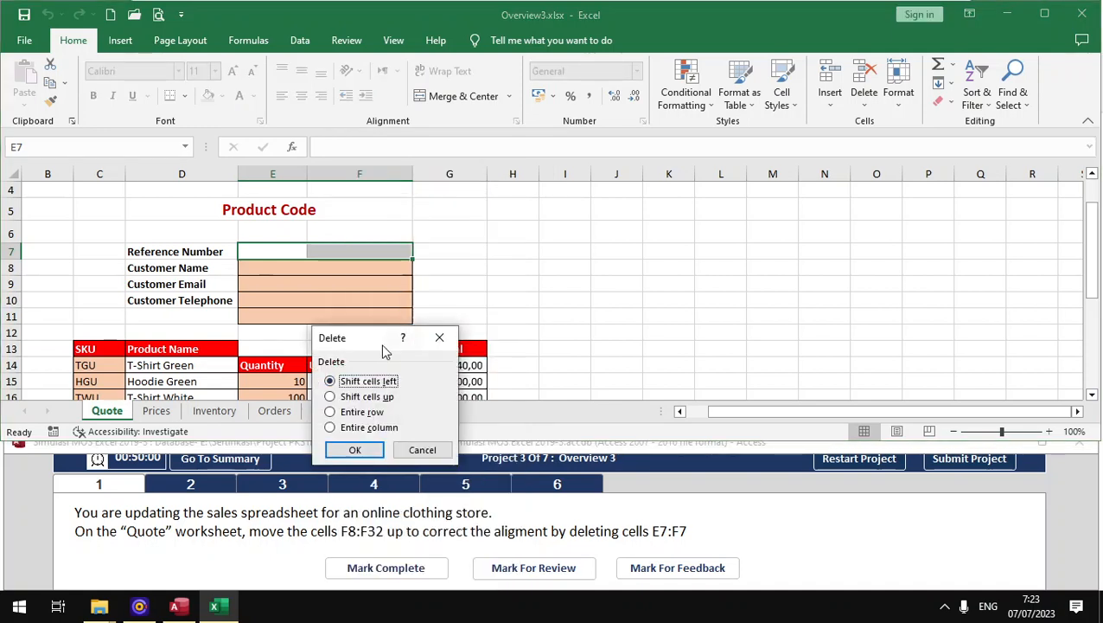
click(370, 398)
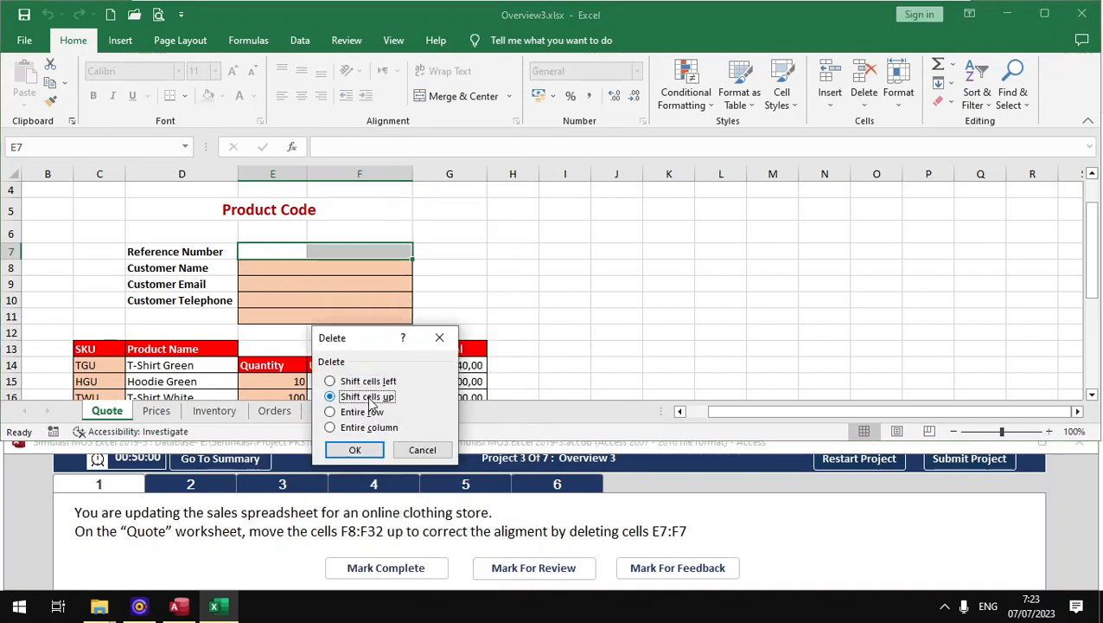
click(355, 449)
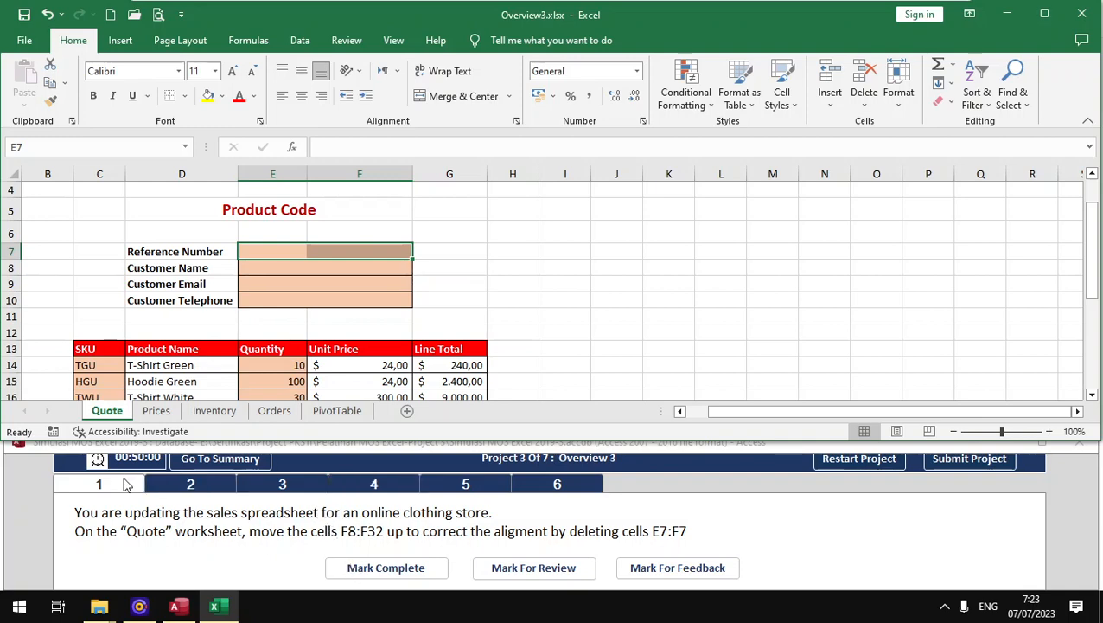
click(339, 577)
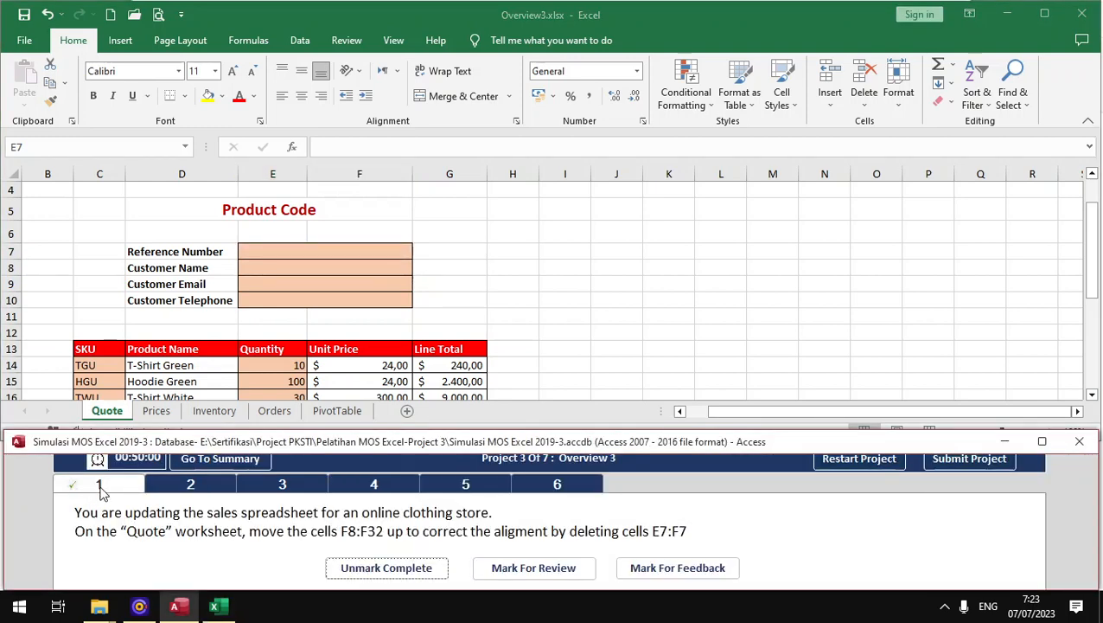
Step: Apply the Title cell style to the Inventory Prices heading in A1, then mark task 2 complete
click(186, 486)
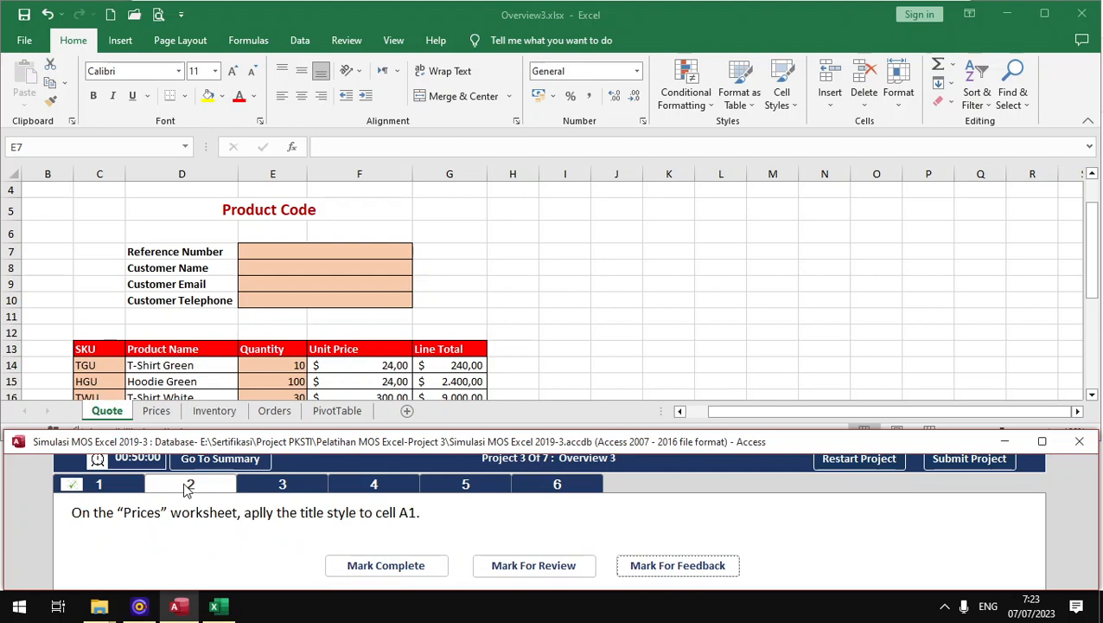
click(155, 411)
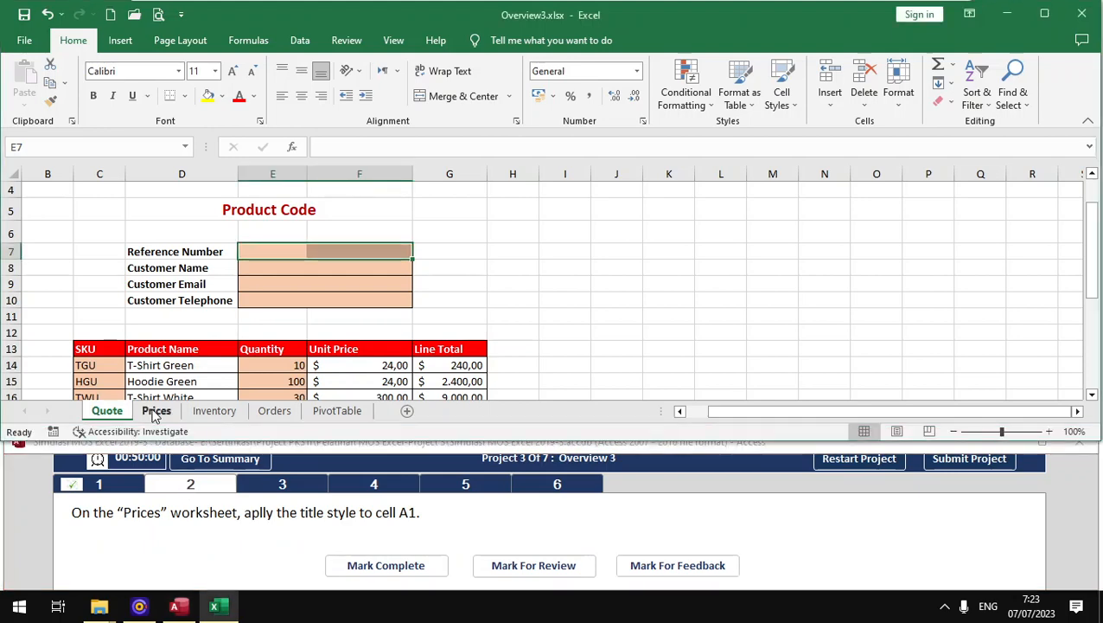
scroll(276, 377, up, 5)
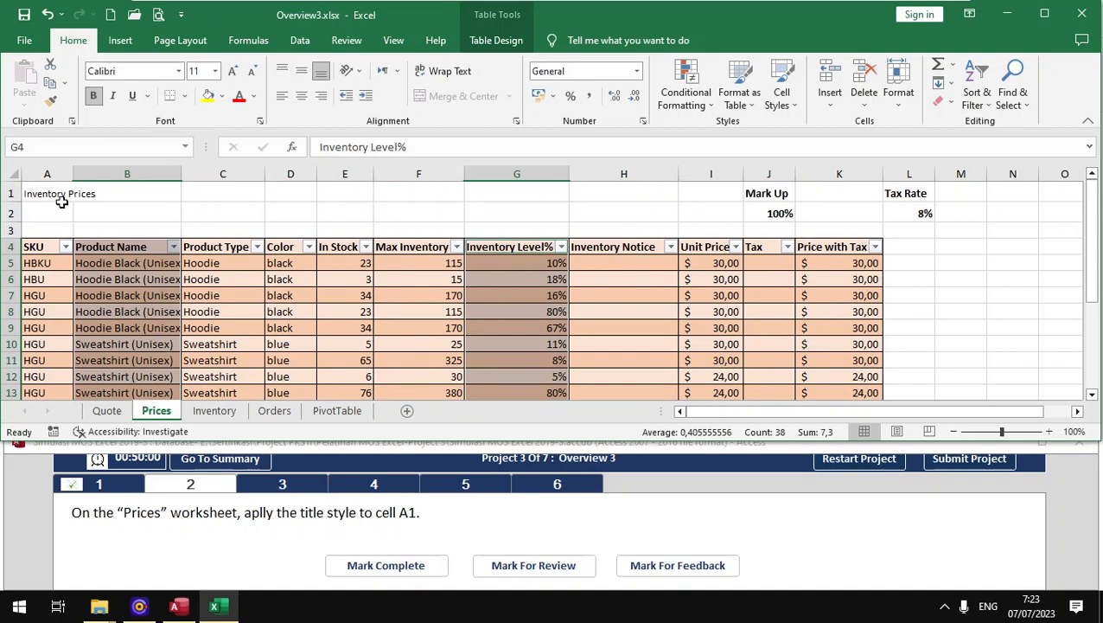
click(37, 191)
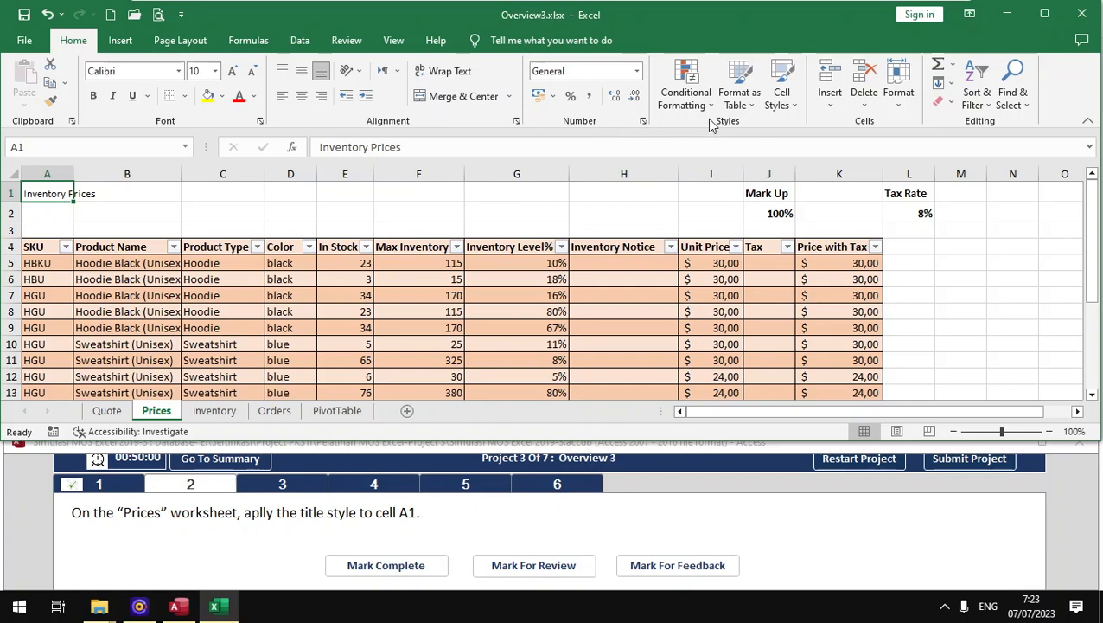
click(779, 102)
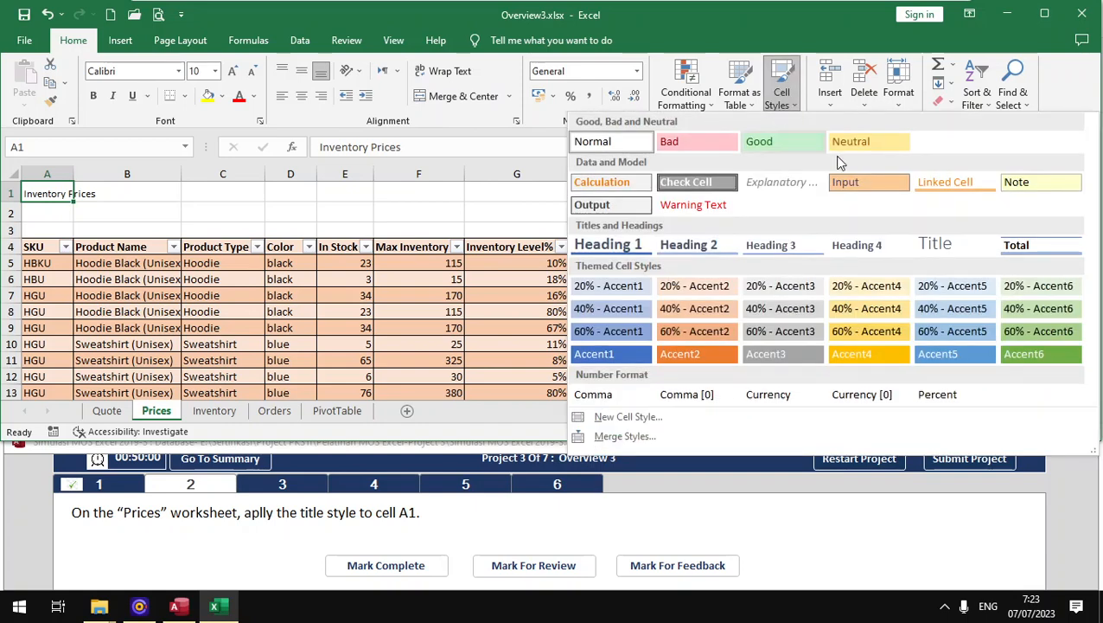
click(943, 253)
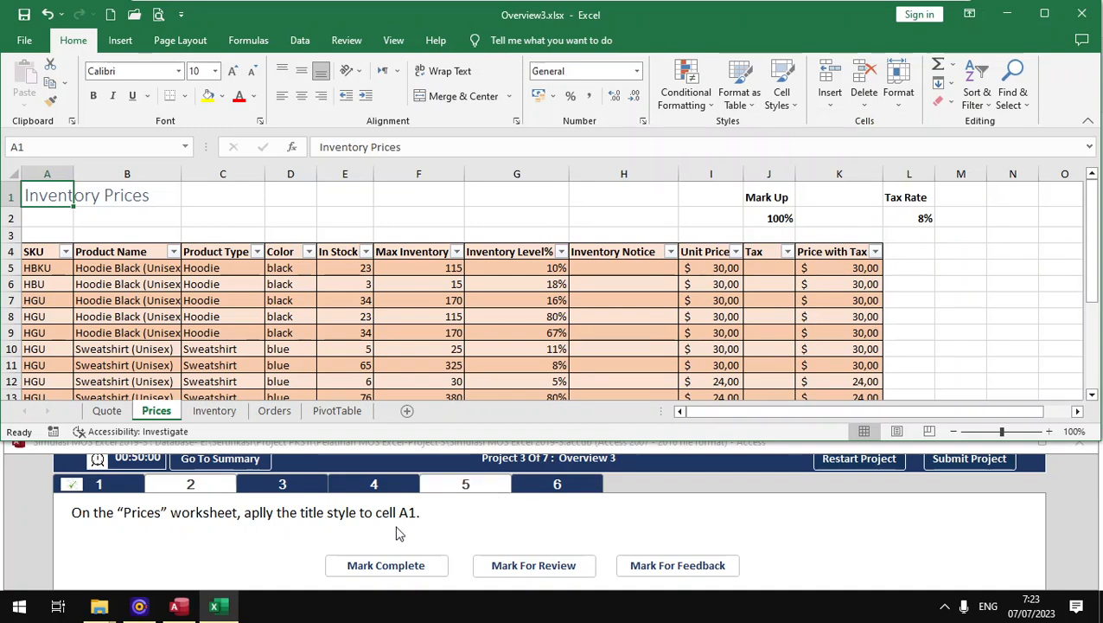
click(362, 563)
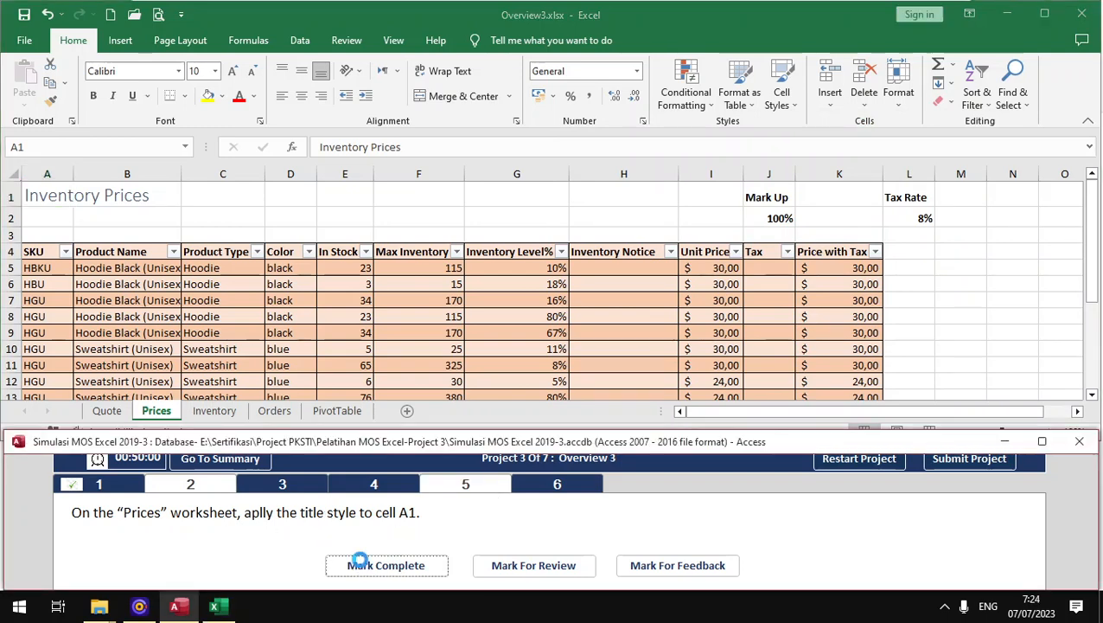
click(284, 493)
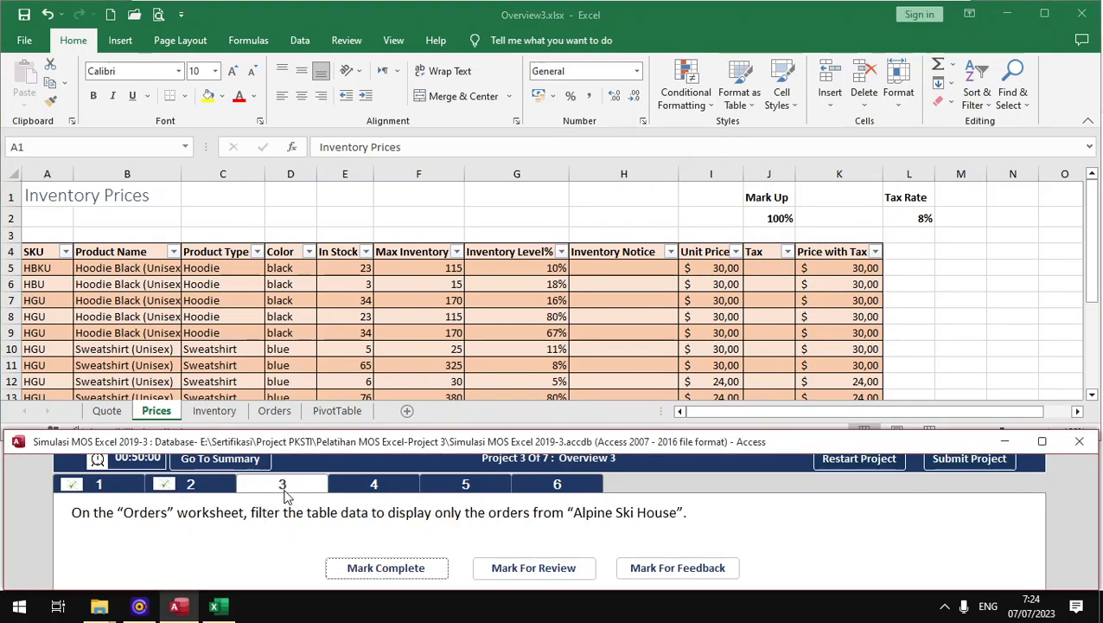
Step: Filter Customer Name on the Orders sheet to Alpine Ski House only, mark task 3 complete
click(274, 411)
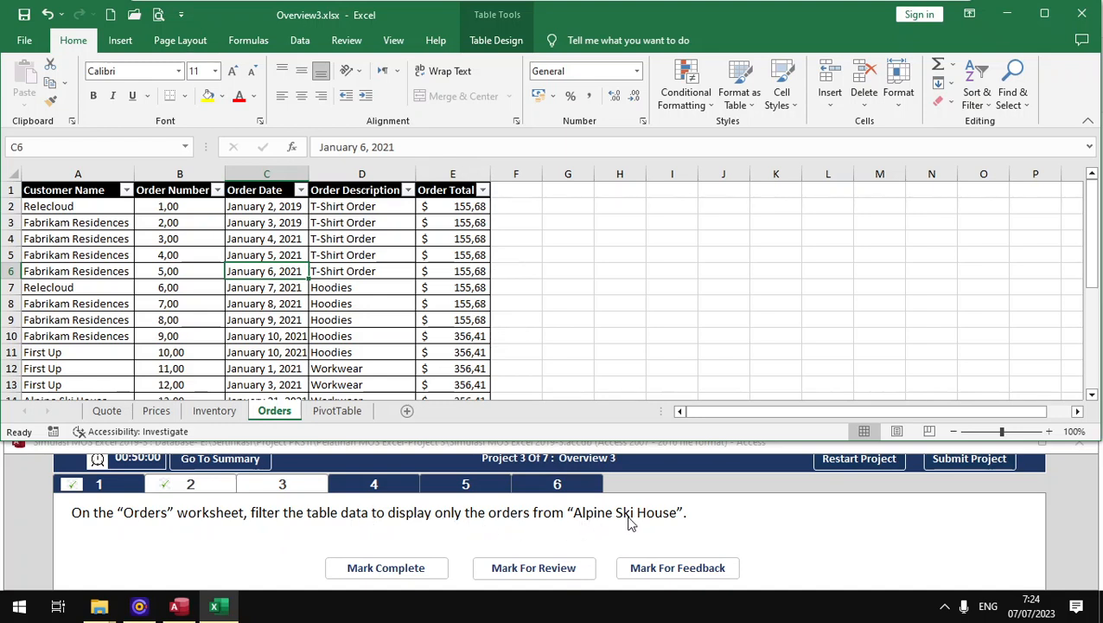
click(104, 254)
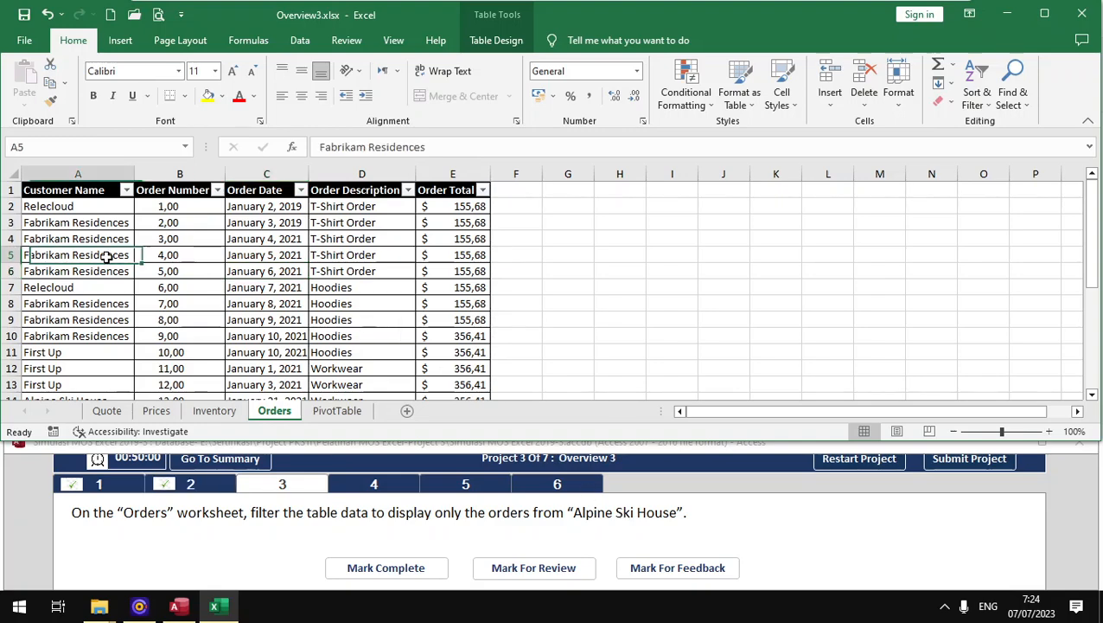
scroll(102, 273, down, 1)
scroll(102, 273, down, 2)
scroll(106, 266, up, 3)
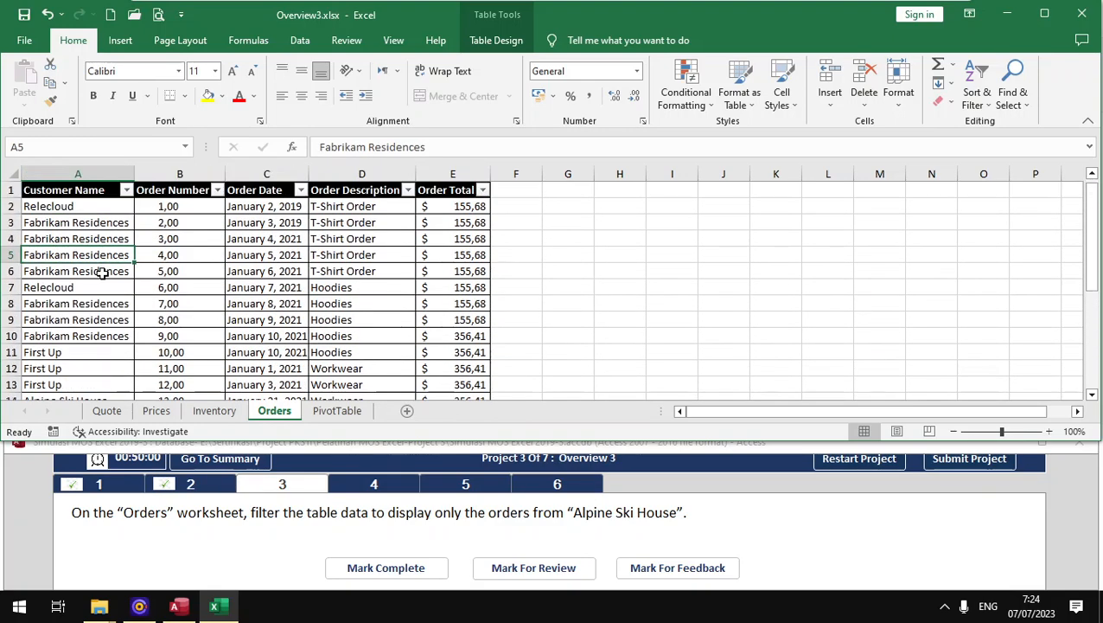
click(125, 194)
click(126, 192)
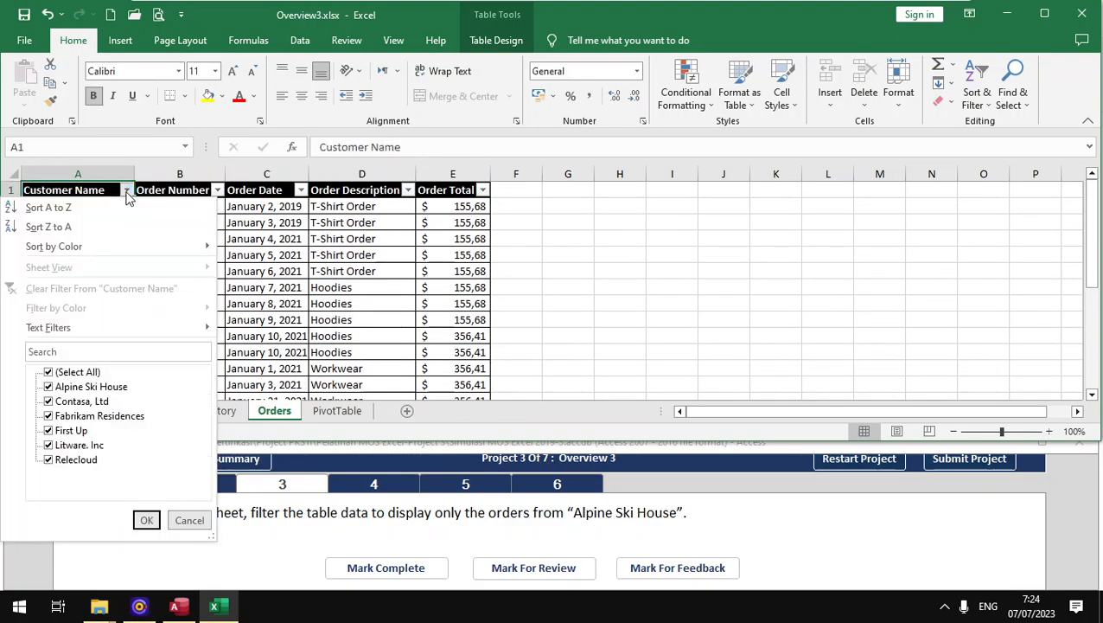
click(49, 372)
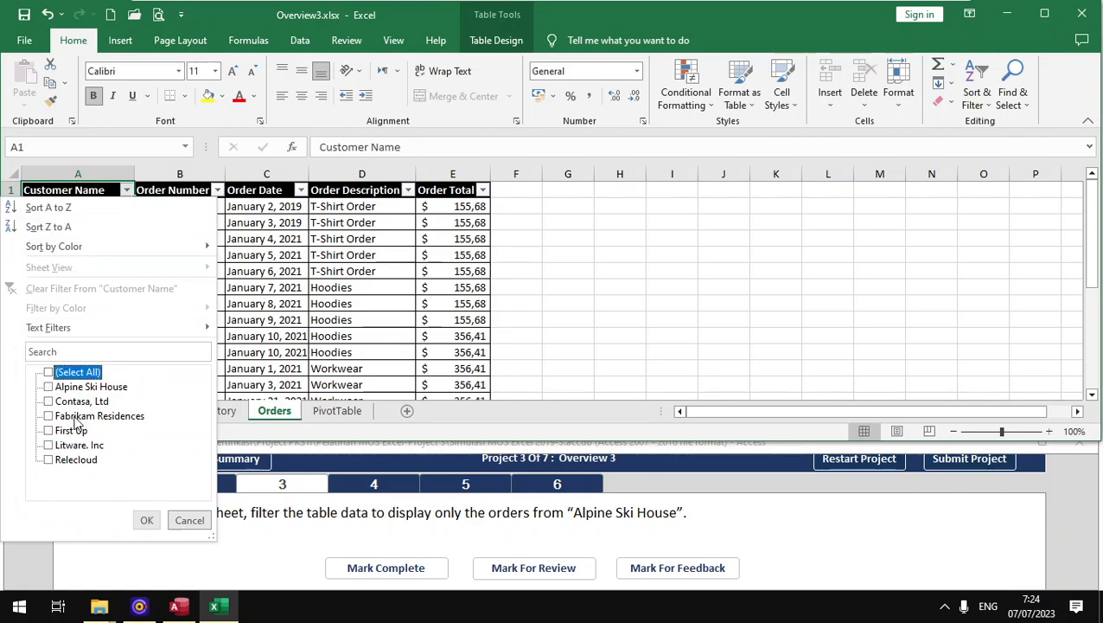
click(82, 388)
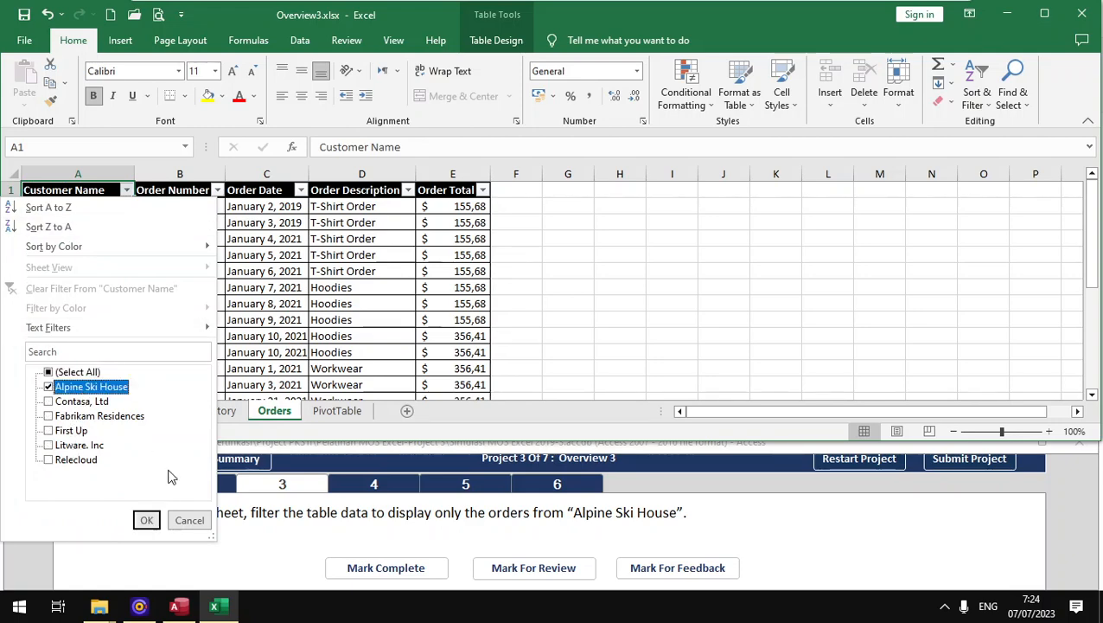
click(147, 520)
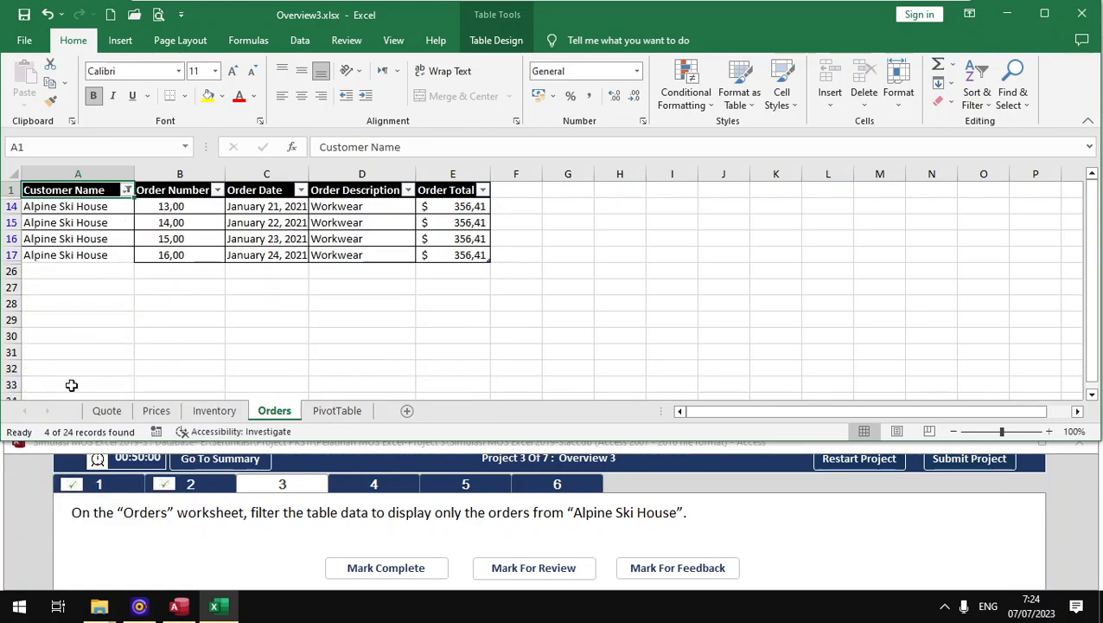
click(356, 568)
click(374, 487)
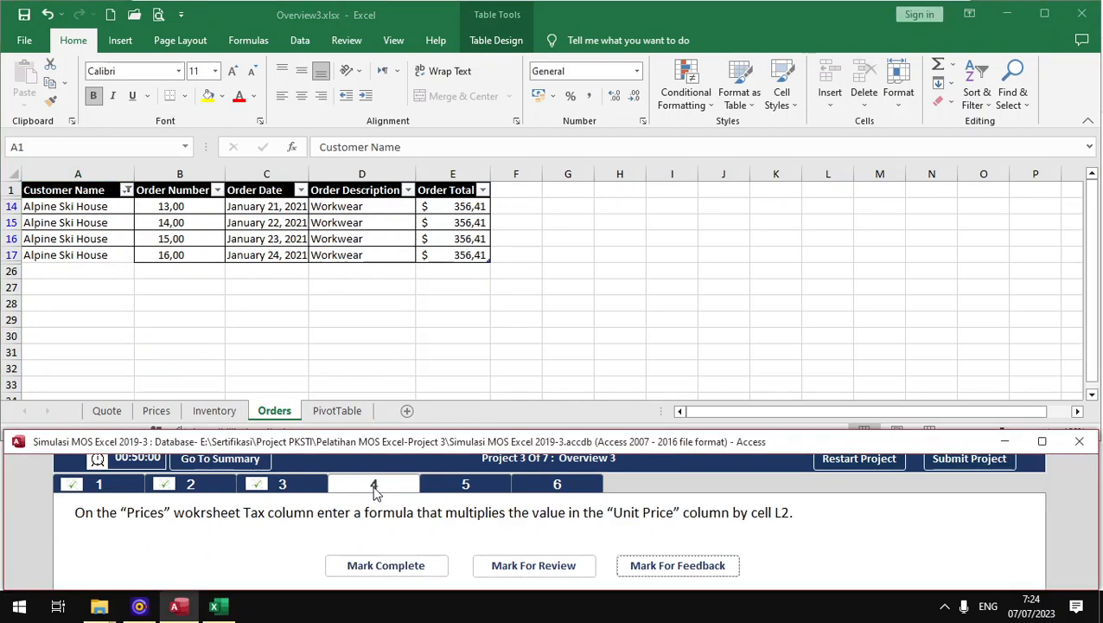
Step: Enter =[@[Unit Price]]*L$2 in J5 on the Prices sheet to fill the Tax column
click(156, 411)
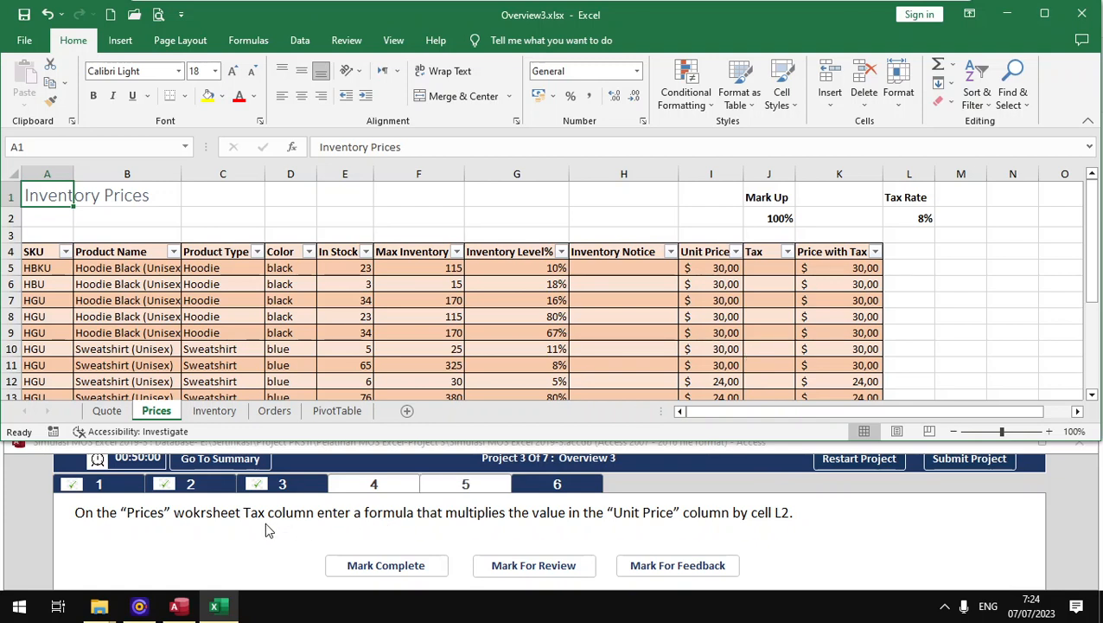
click(761, 271)
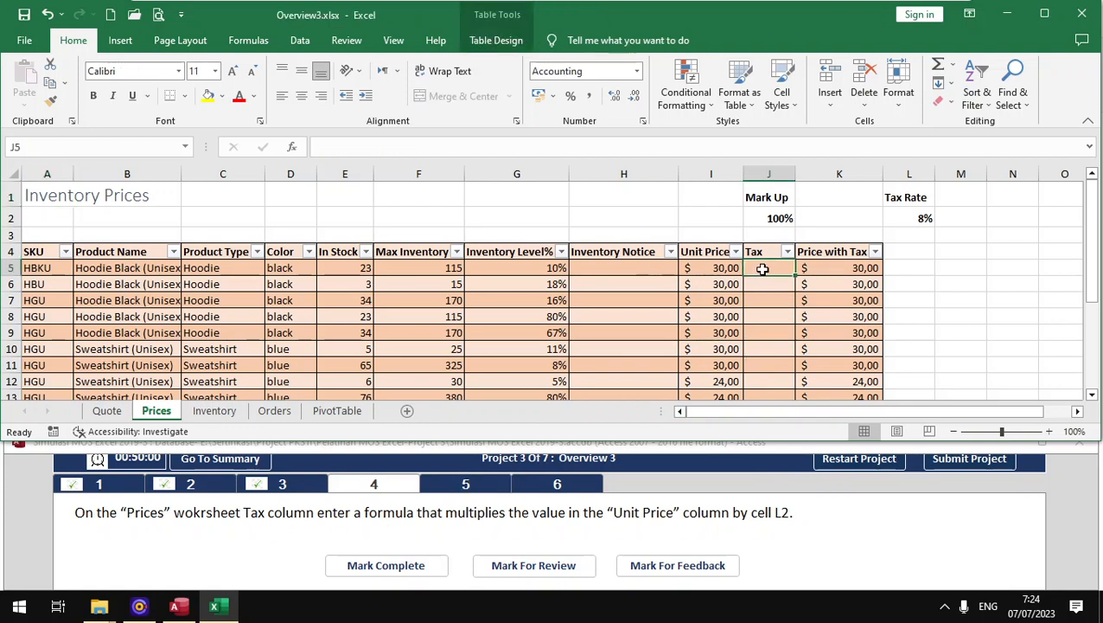
text(=[@[Unit Prices)
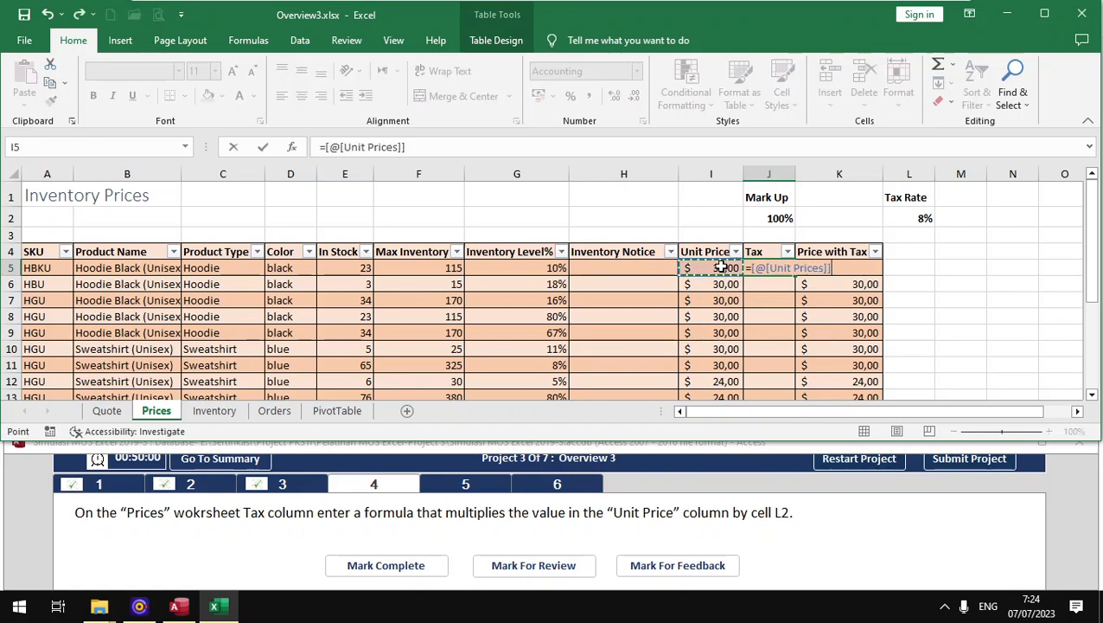
text(8*)
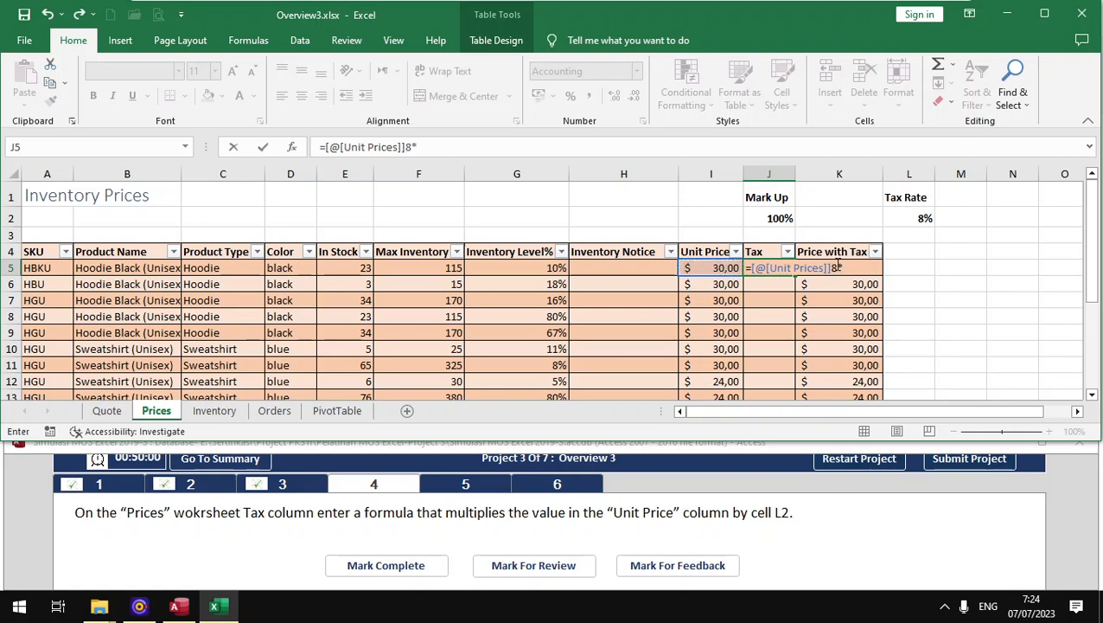
key(Left)
key(BackSpace)
click(909, 220)
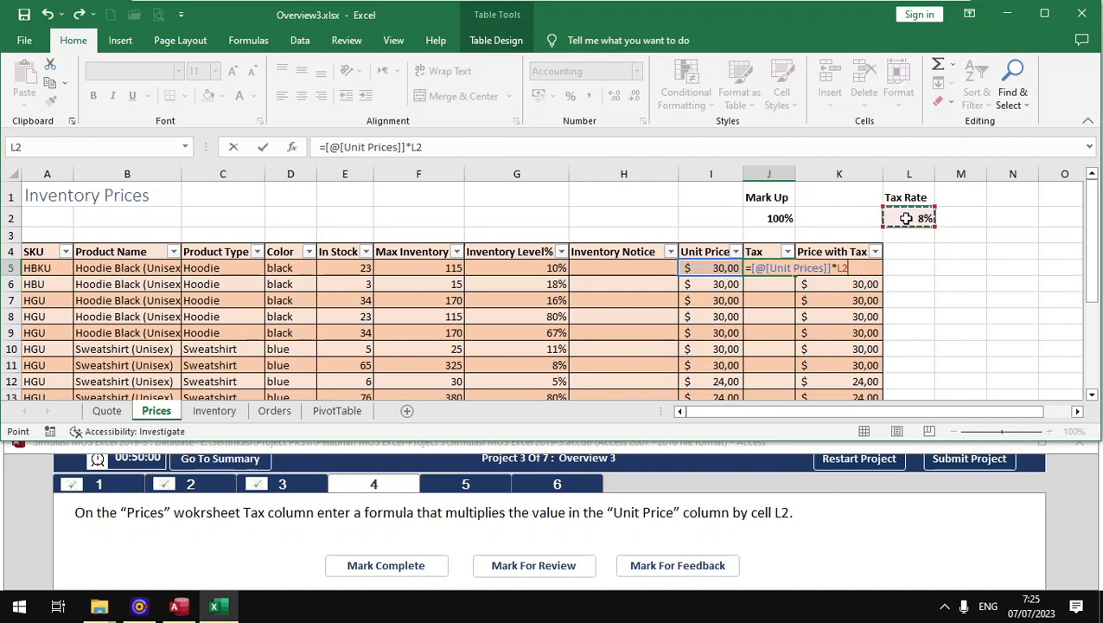
key(F4)
key(F4)
key(Return)
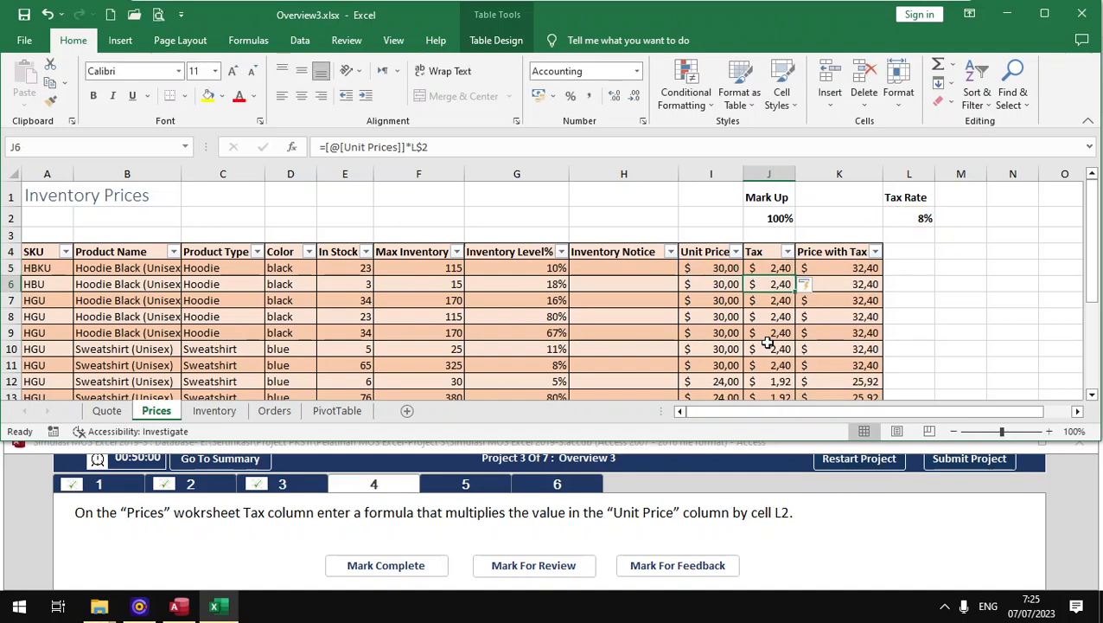
click(377, 568)
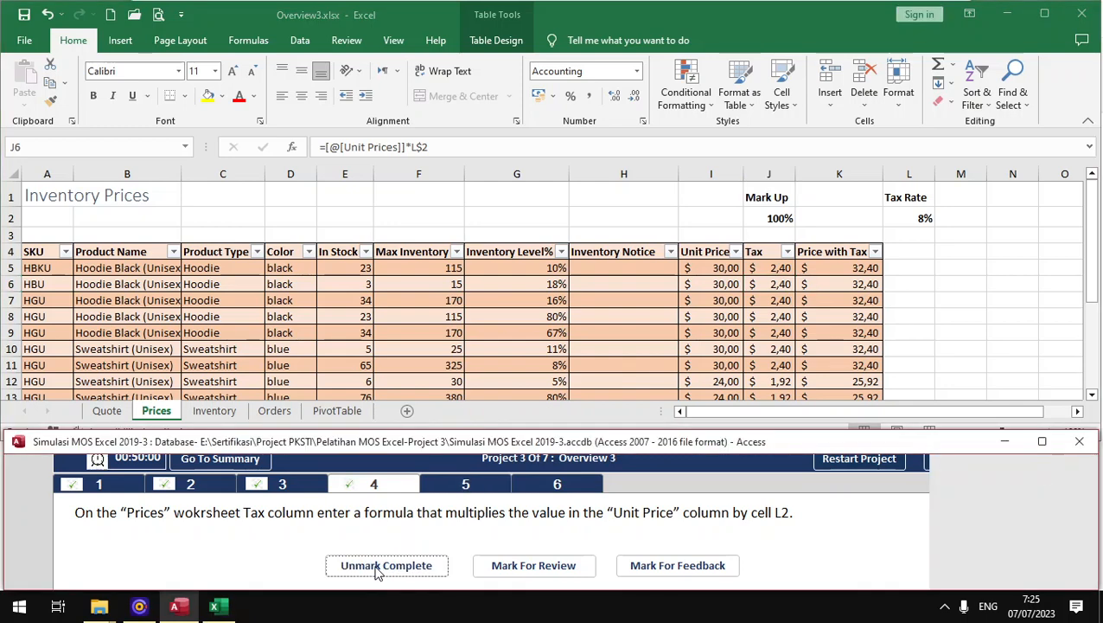
Step: Mark the Tax task complete and return to the Prices sheet, cancelling an accidental edit
click(472, 490)
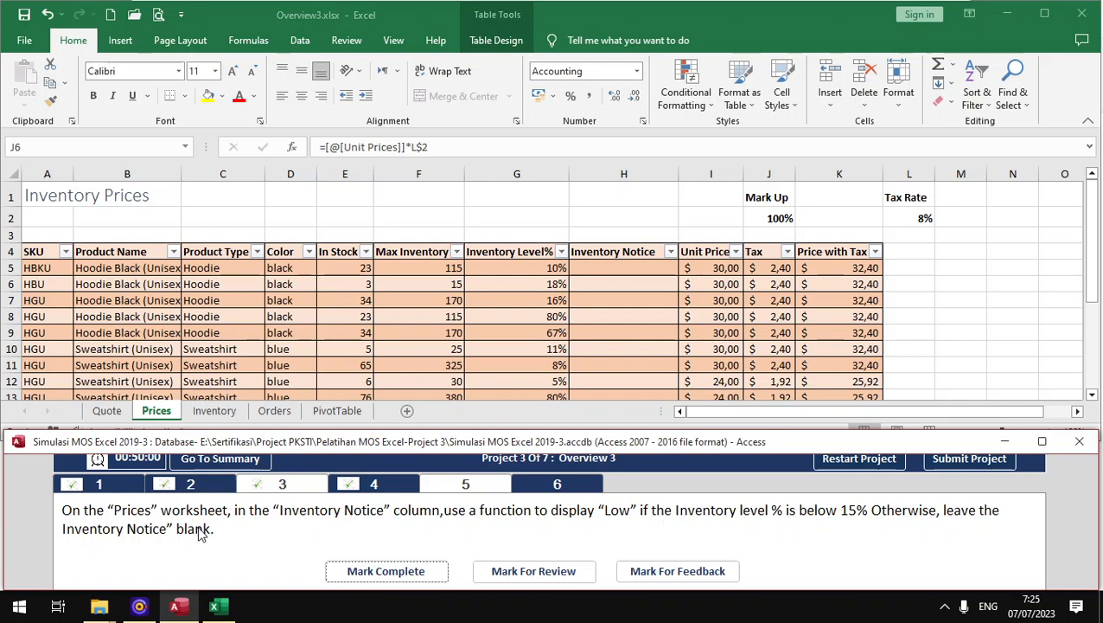
double_click(624, 267)
click(624, 266)
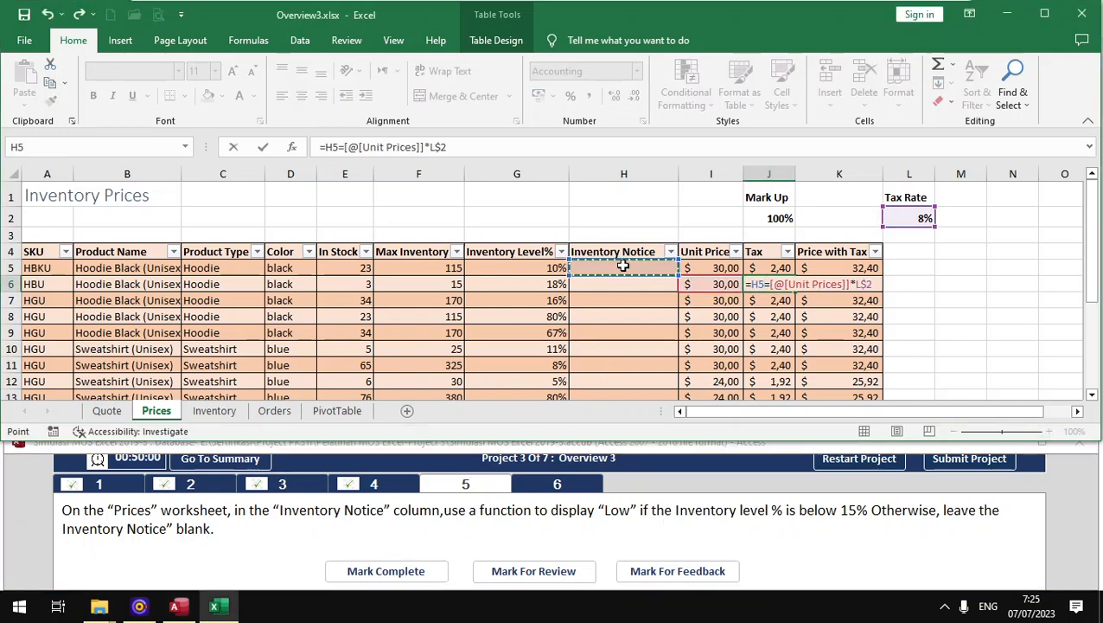
key(Escape)
Step: Enter =IF([@[Inventory Level%]]<15%;"Low";"") in H5 to fill the Inventory Notice column
click(623, 266)
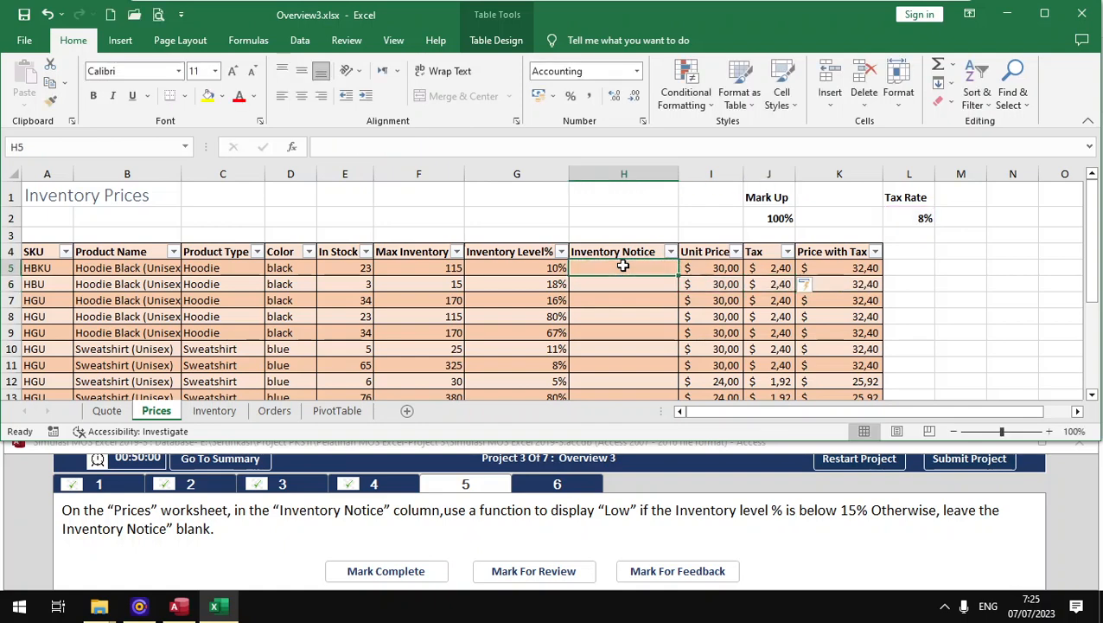
text(=if)
key(Tab)
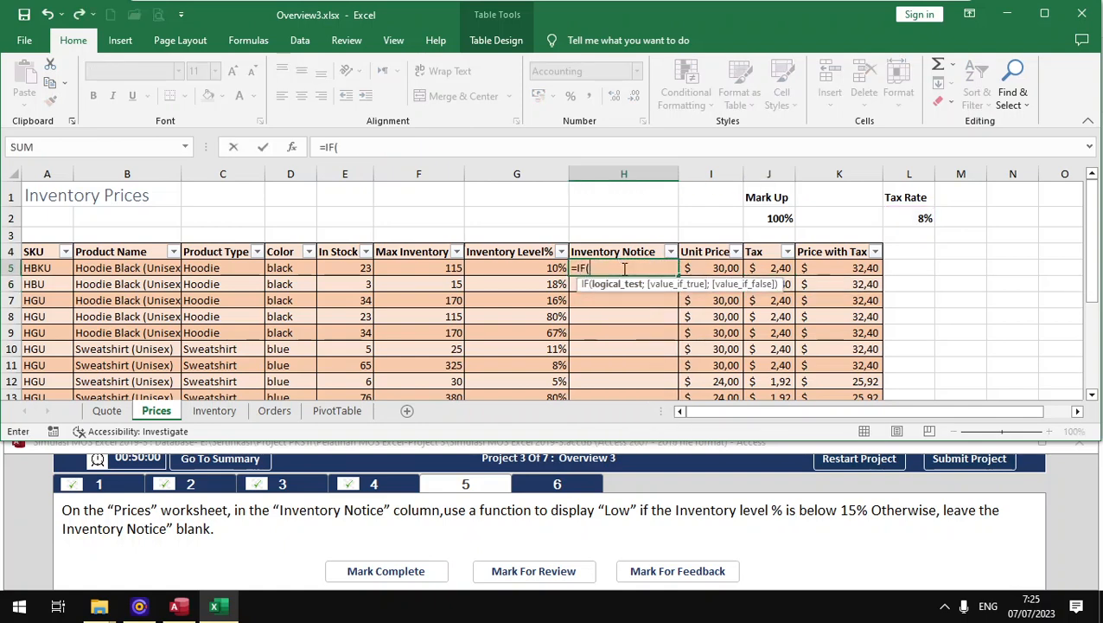
click(540, 268)
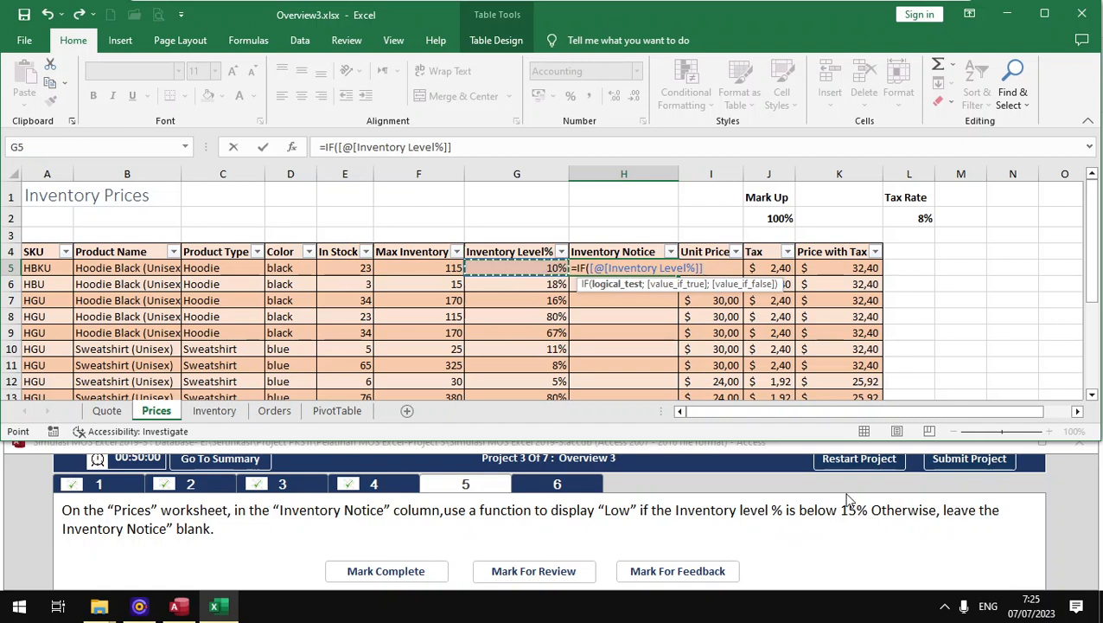
text(<)
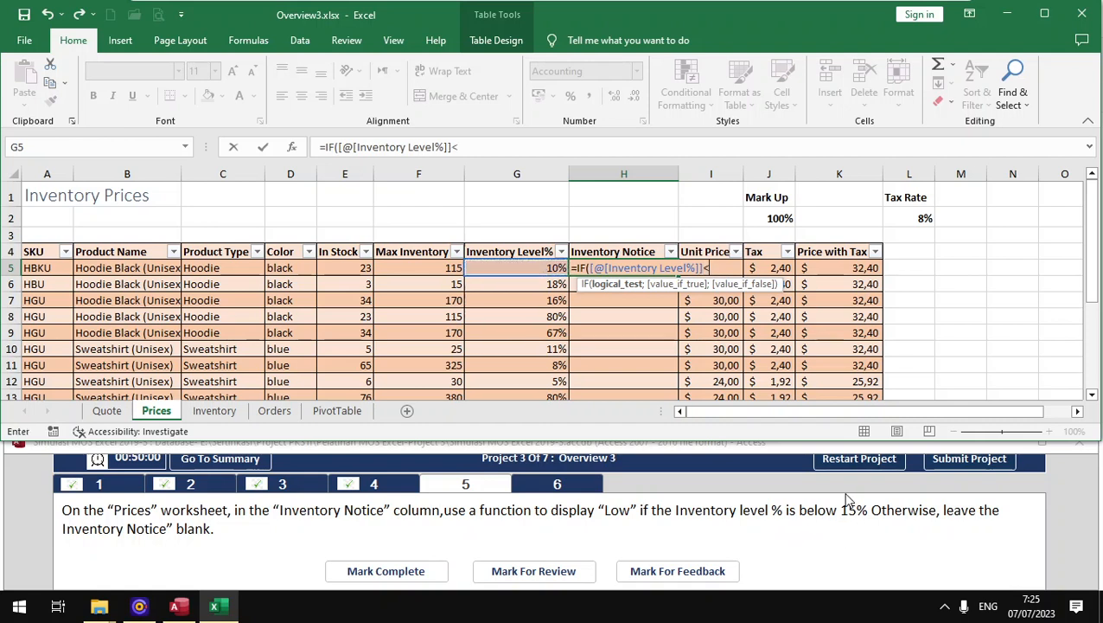
text(15%;)
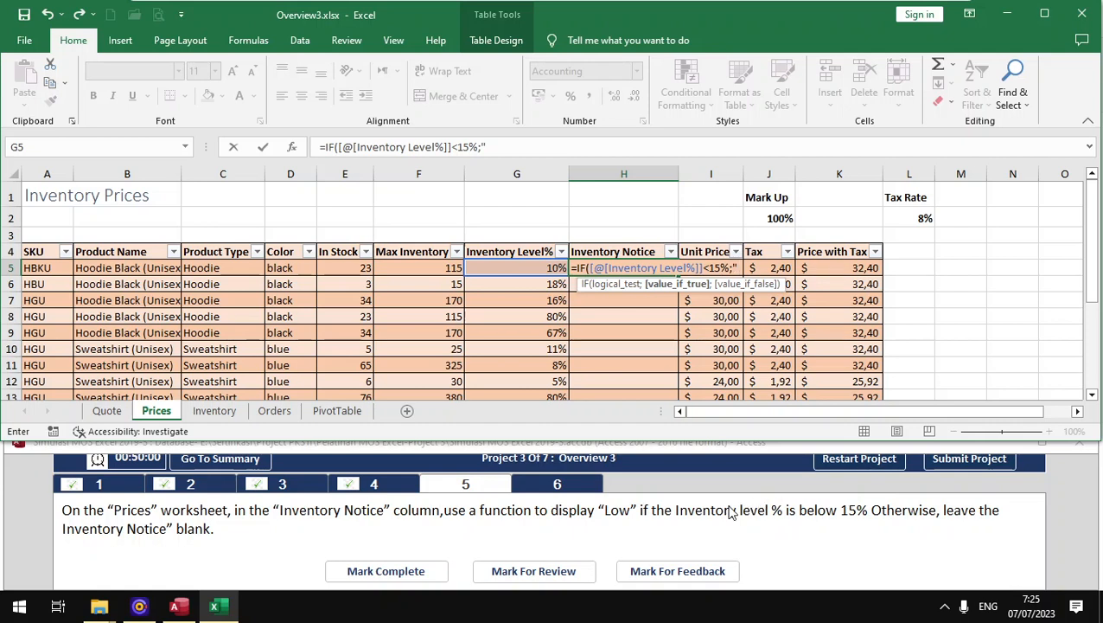
text("Low";)
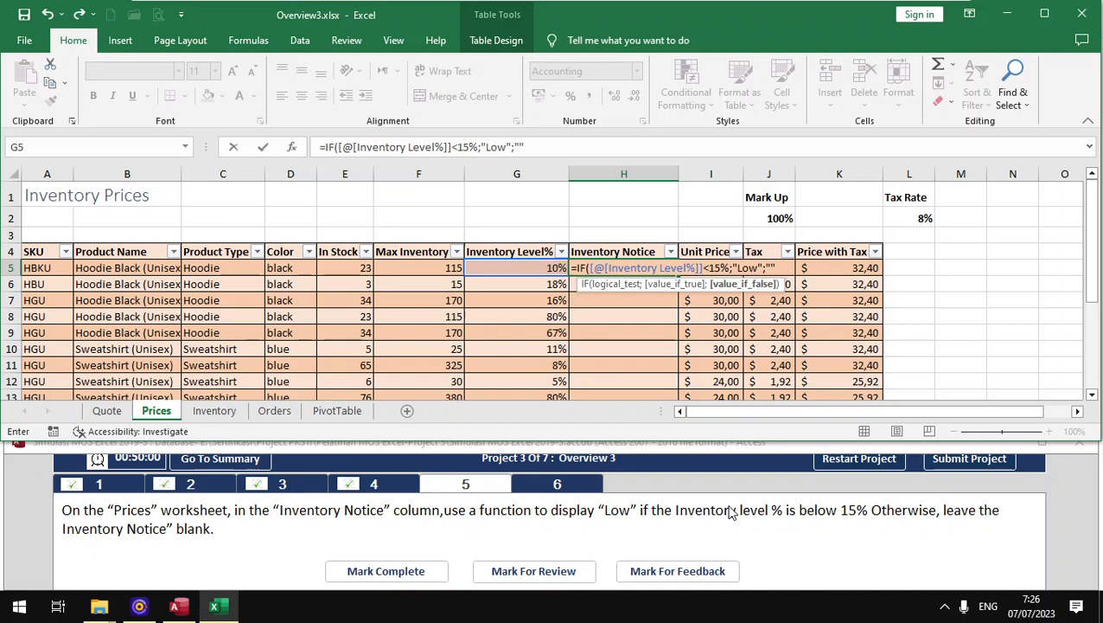
text("")))
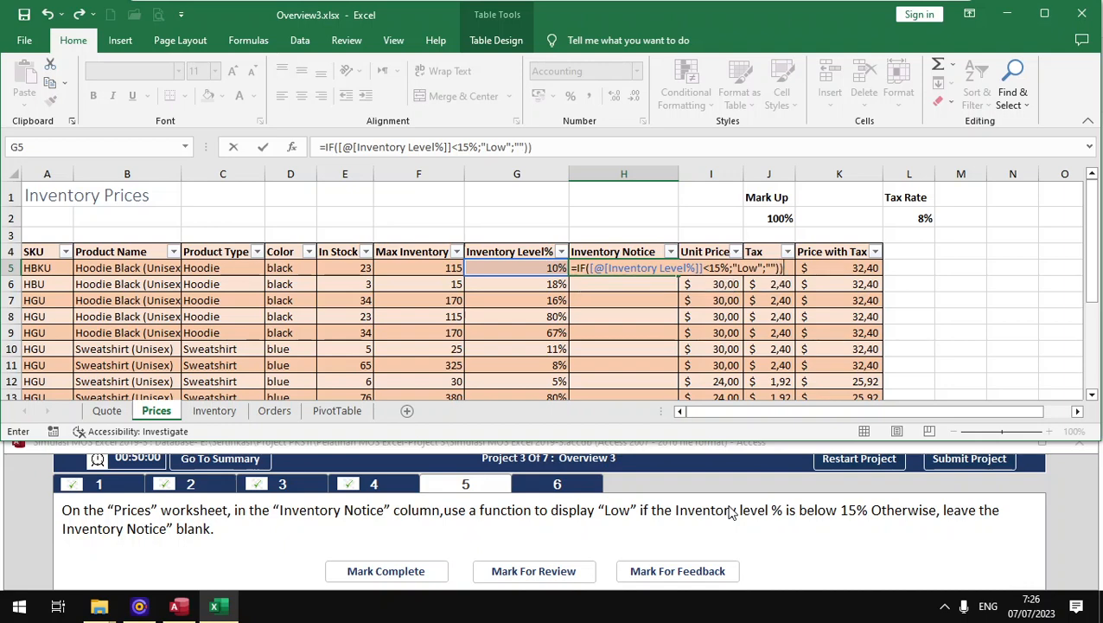
key(Return)
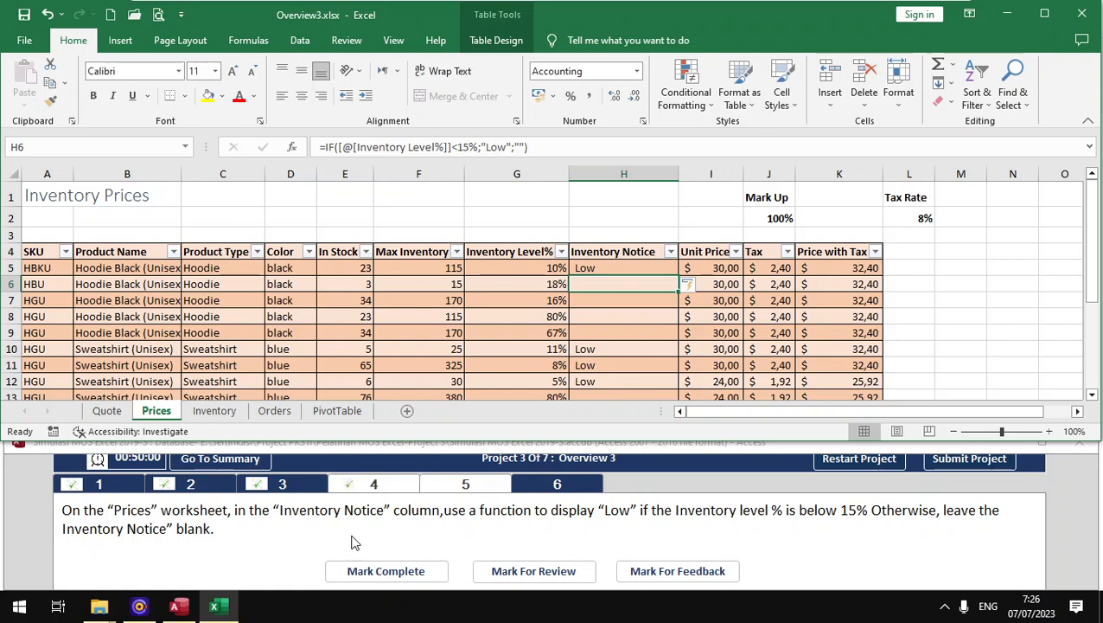
click(367, 571)
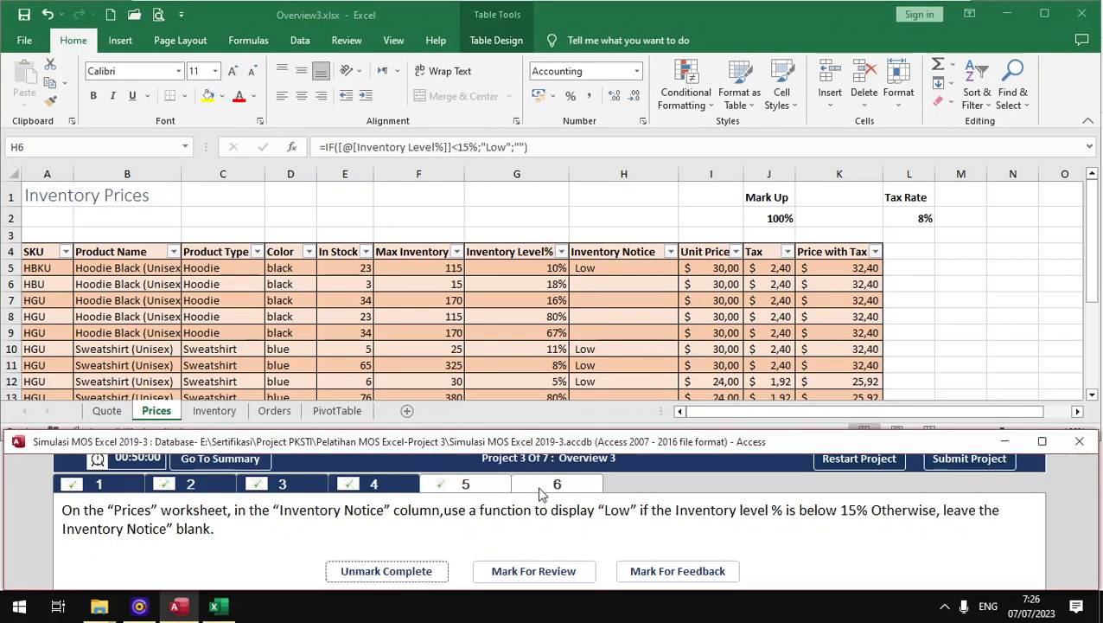
Step: Bring the workbook forward and select the Inventory Level% chart on its chart sheet
click(214, 418)
click(213, 413)
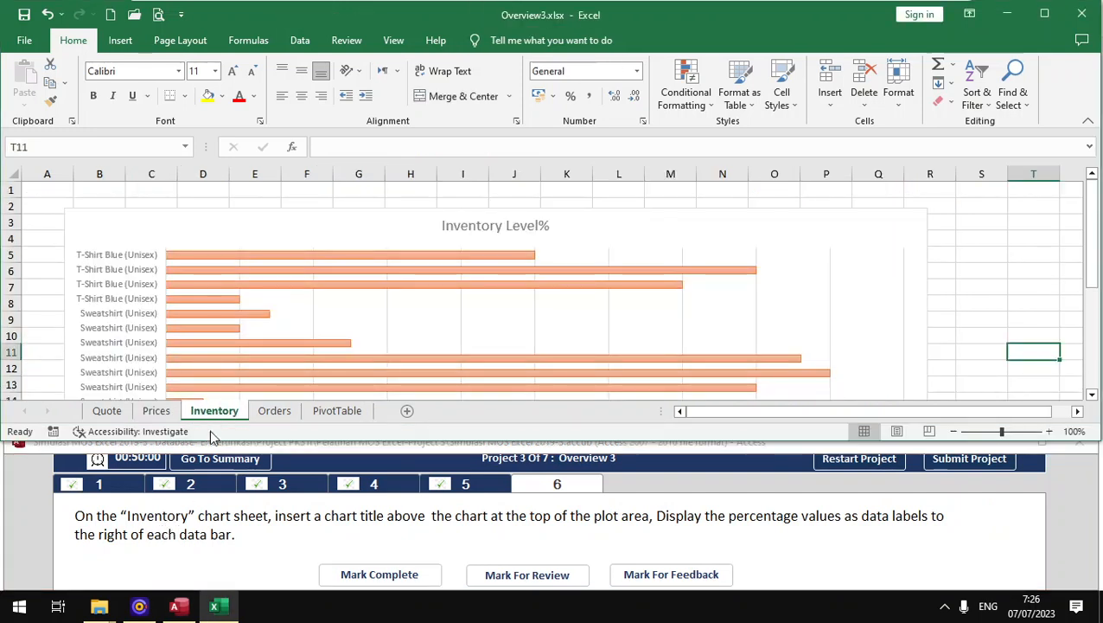
click(387, 529)
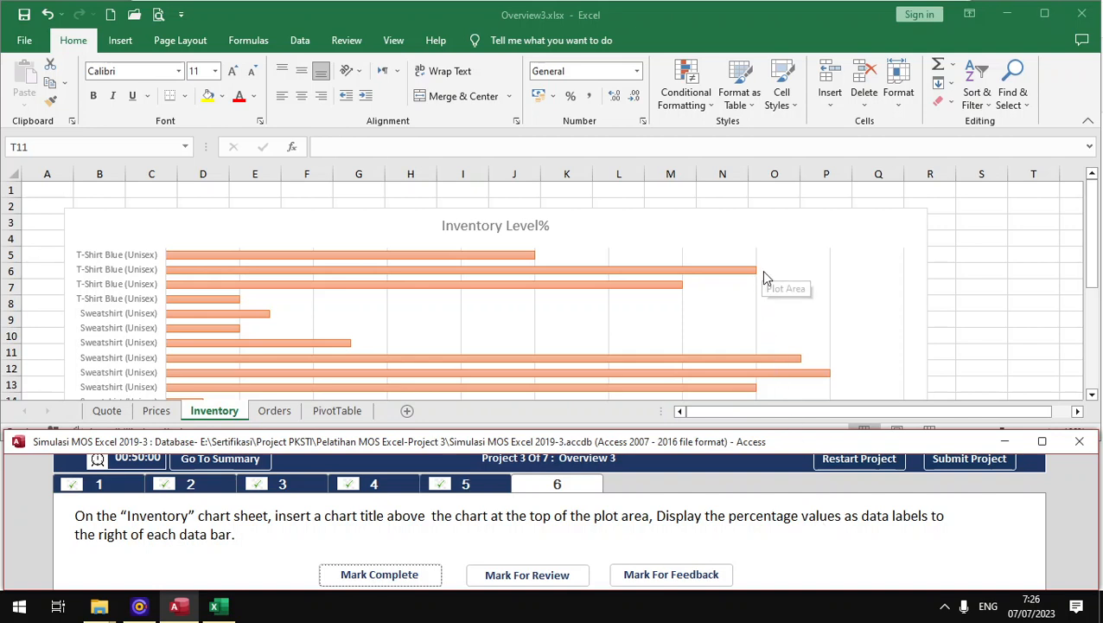
click(780, 229)
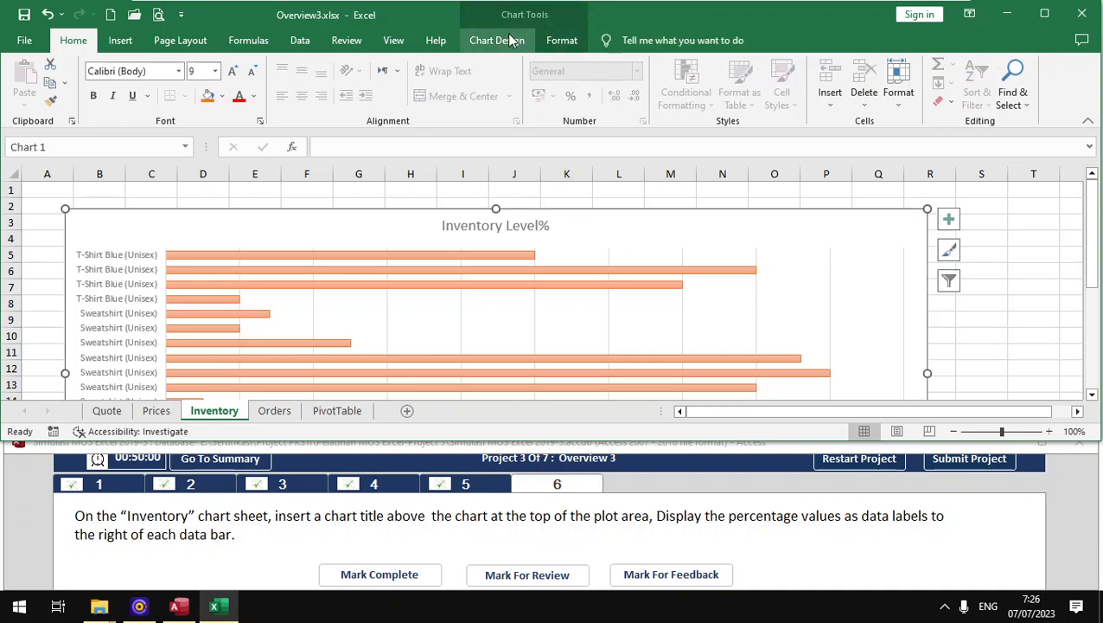
Step: Place the chart's percentage data labels at the Outside End of each bar
click(949, 219)
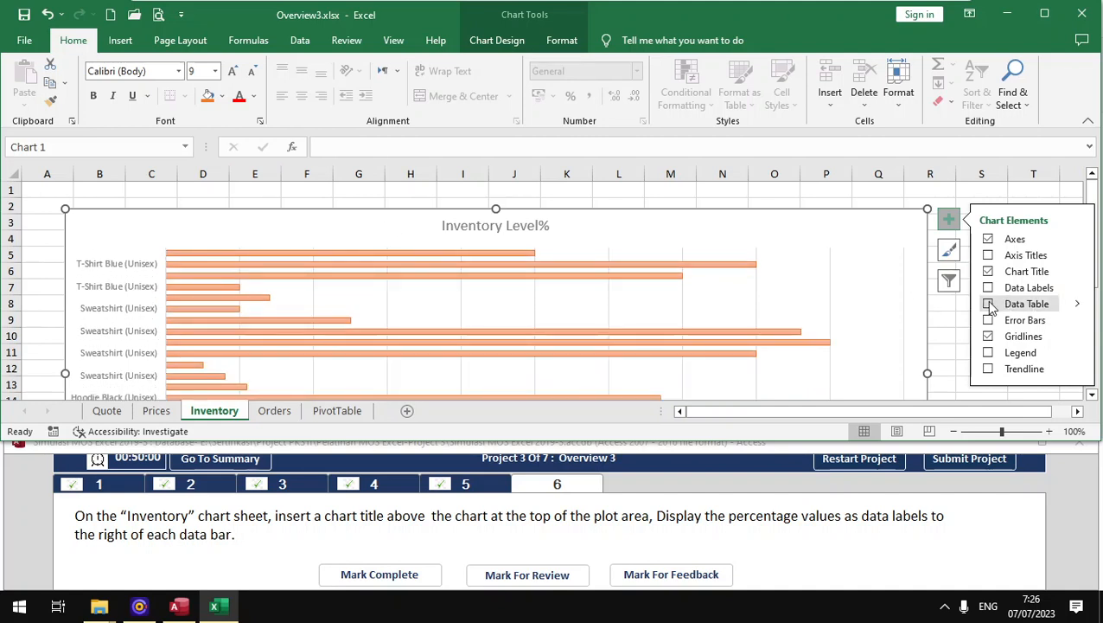
click(485, 41)
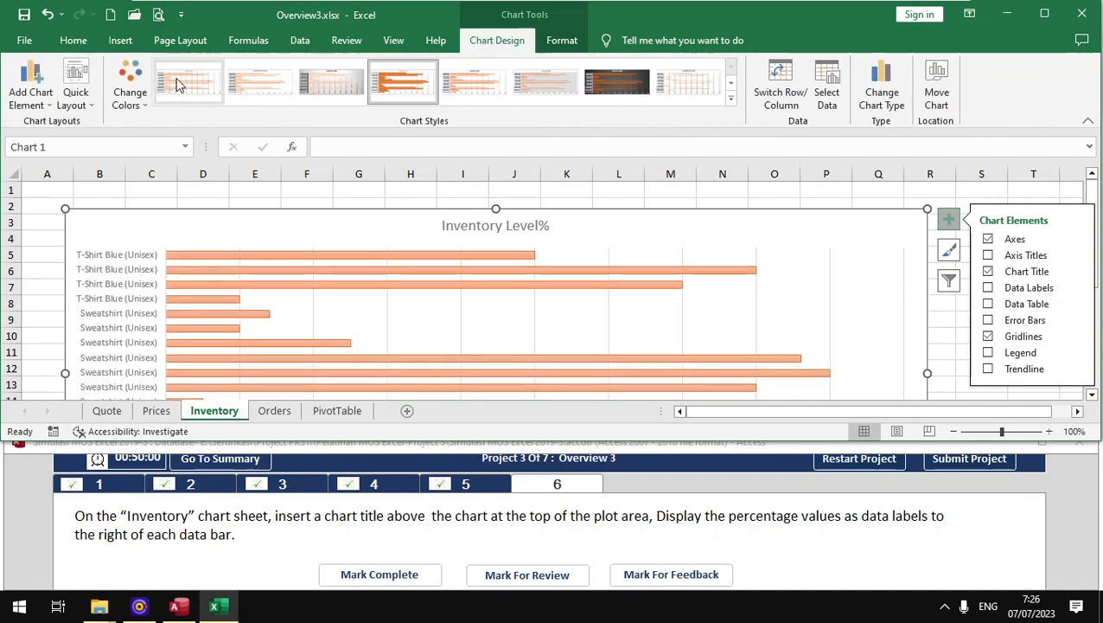
click(76, 93)
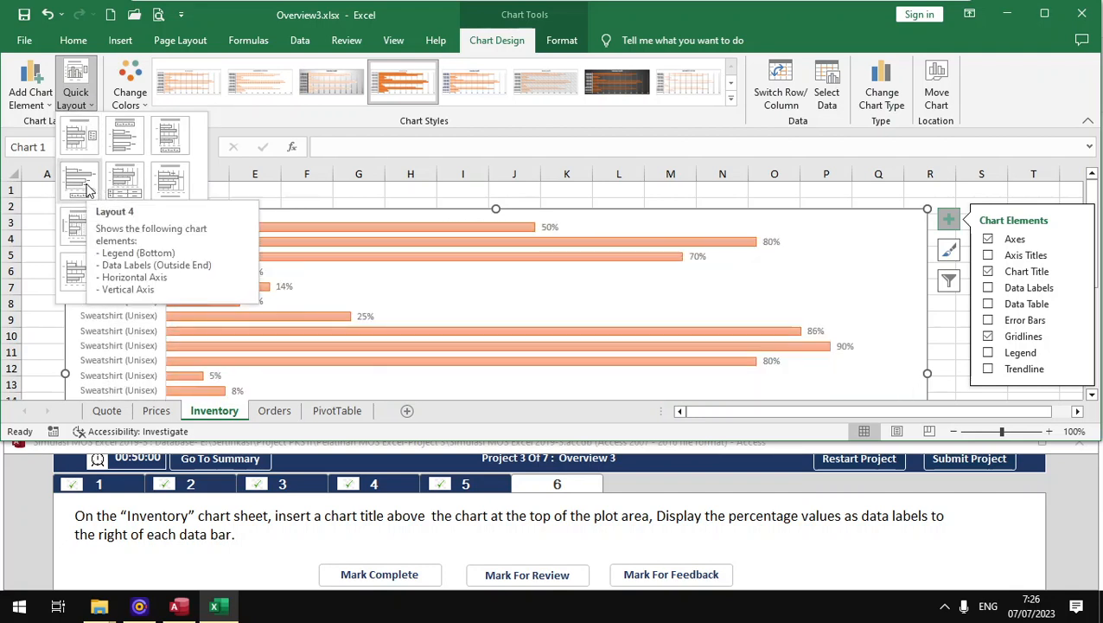
click(86, 188)
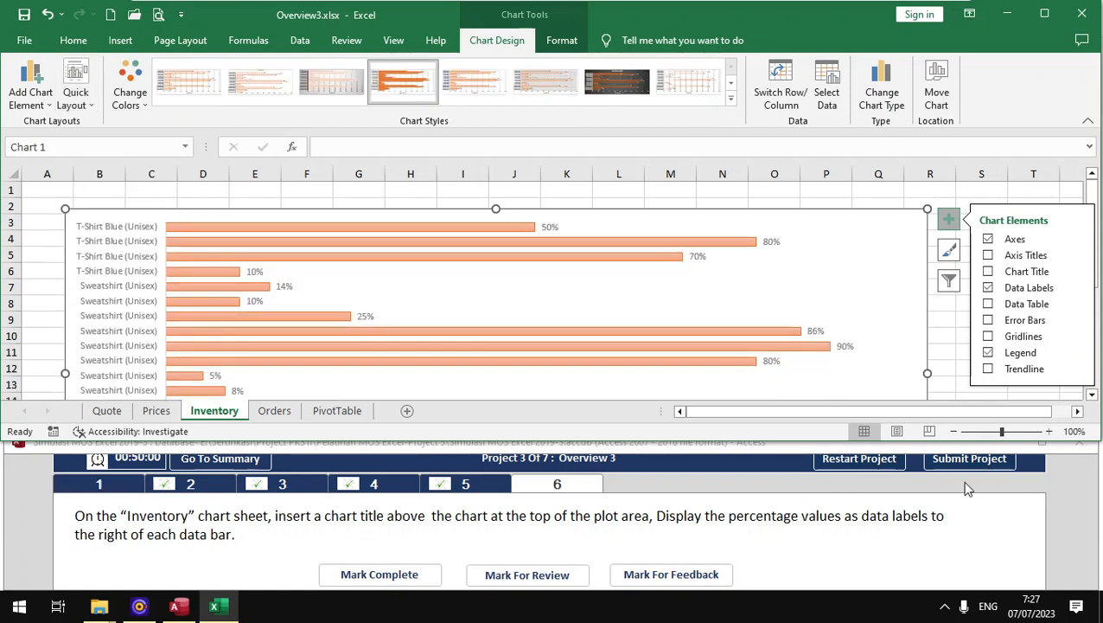
click(1079, 291)
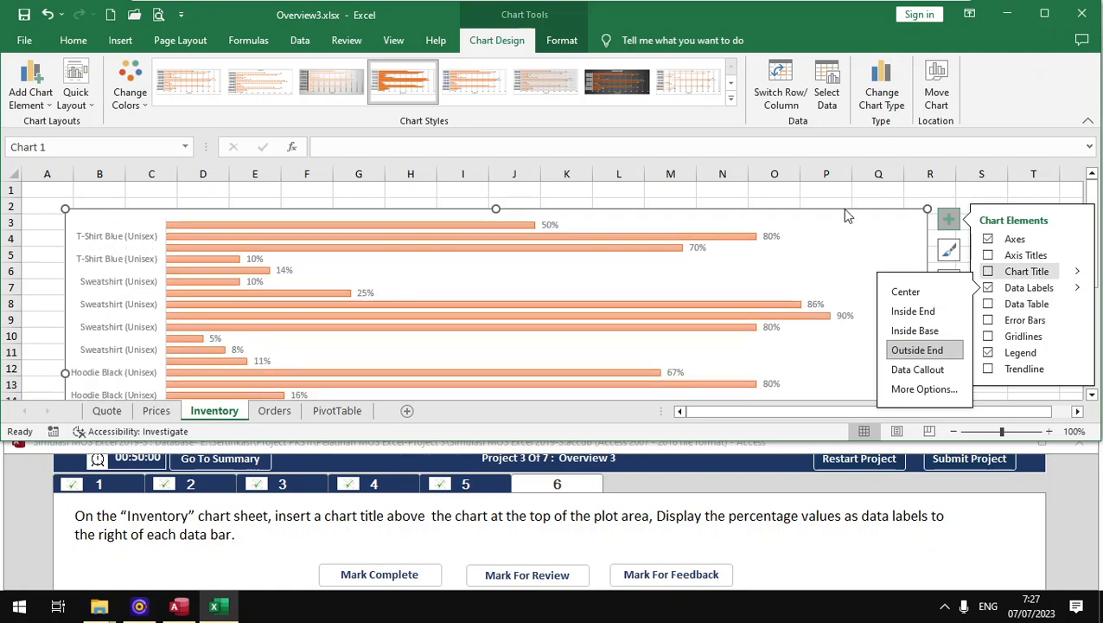
click(396, 576)
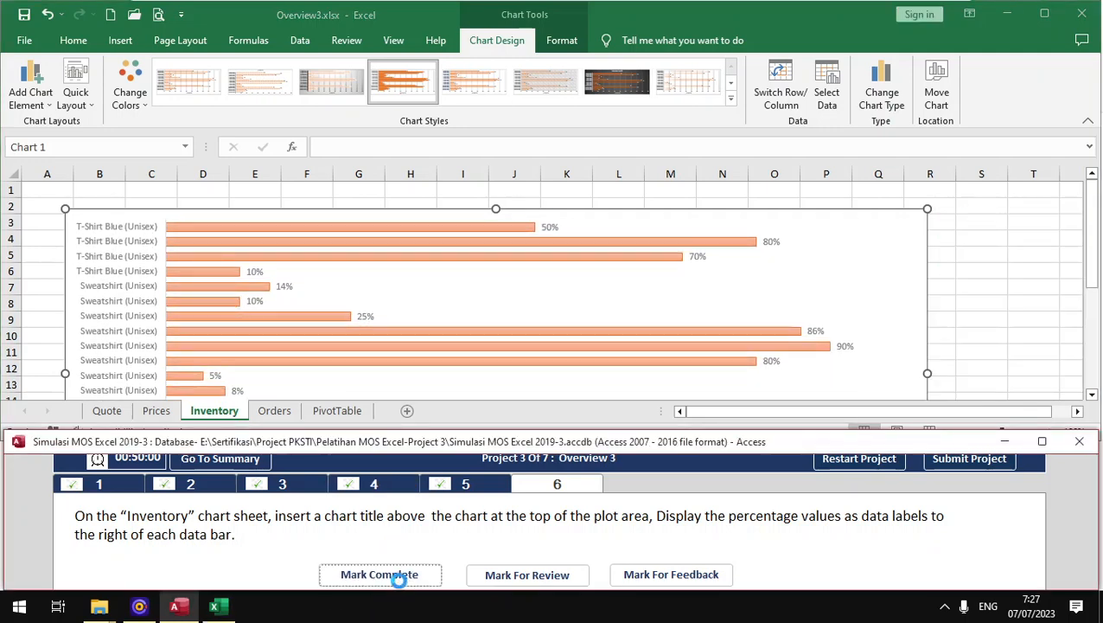
Step: Mark the chart task complete and select Total sales F4:F11 on Overview4's Summary sheet
click(972, 461)
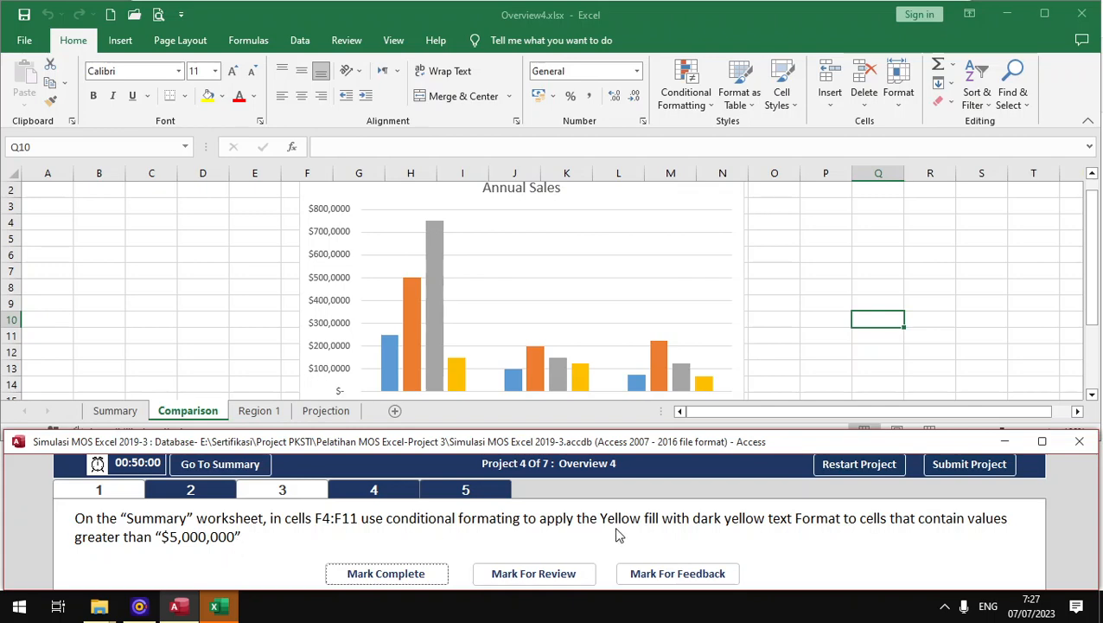
click(134, 411)
scroll(378, 303, up, 3)
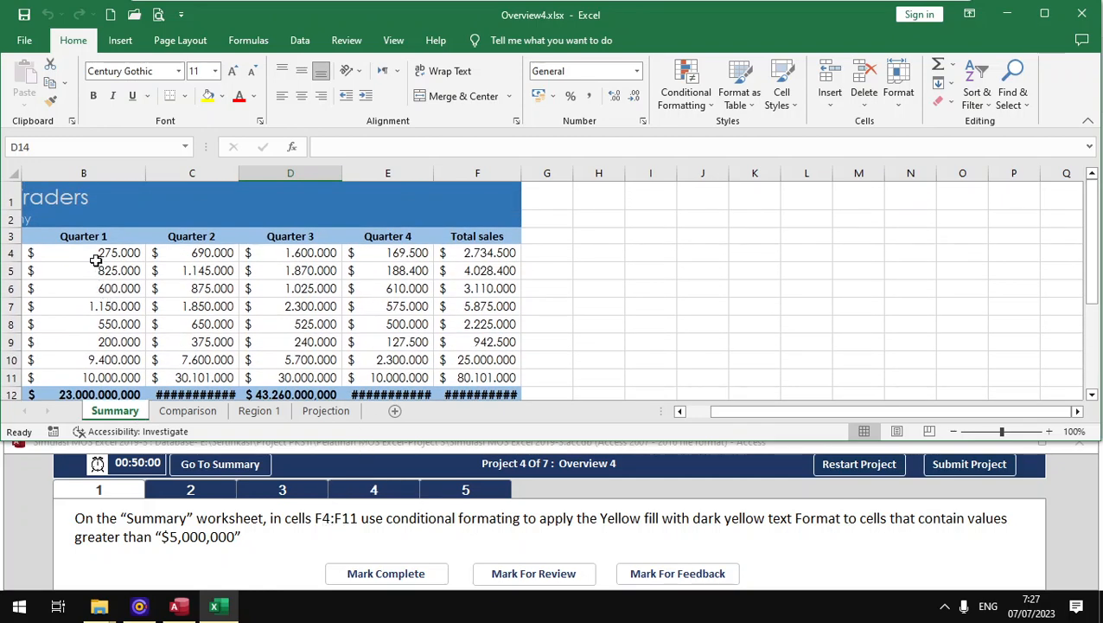
drag(470, 252, 478, 373)
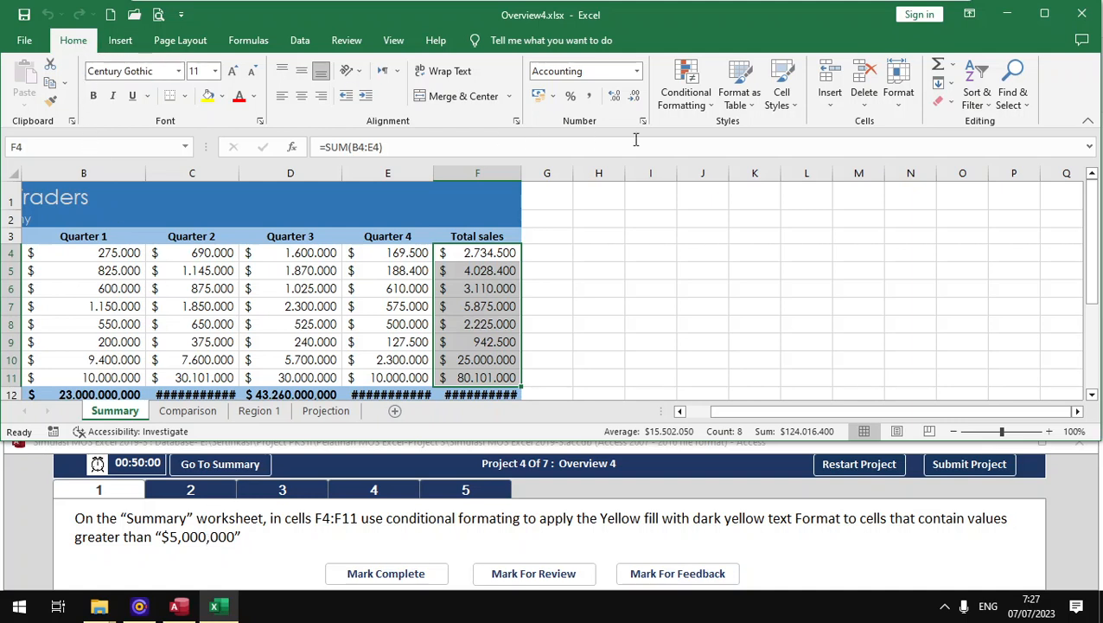
Step: Add a Greater Than 5000000 rule to F4:F11 using Yellow Fill with Dark Yellow Text
click(686, 105)
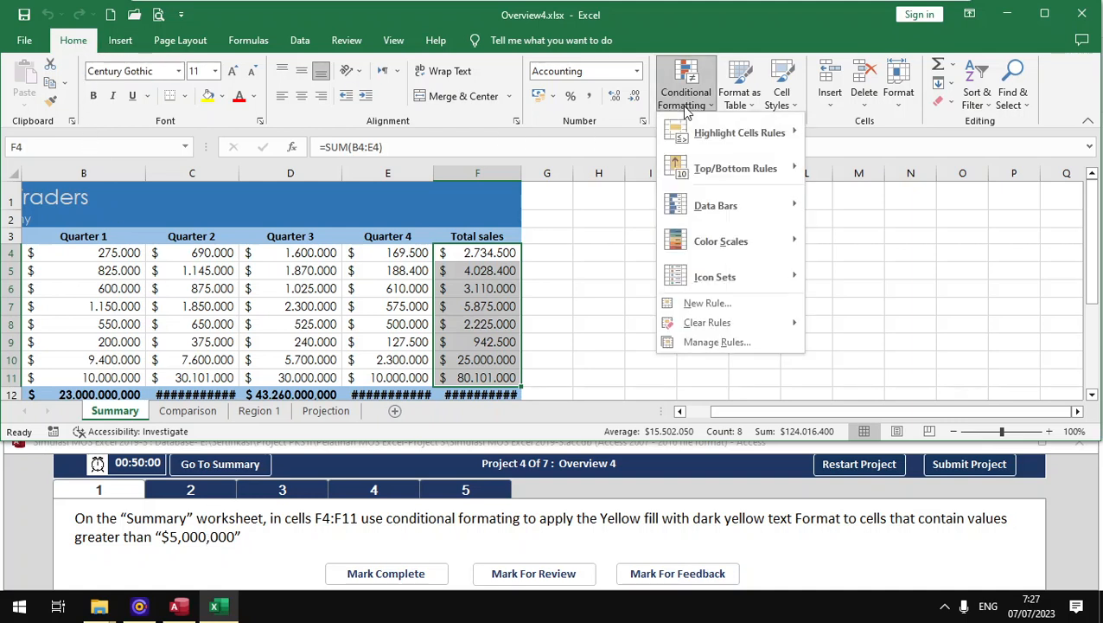
mouse_move(729, 135)
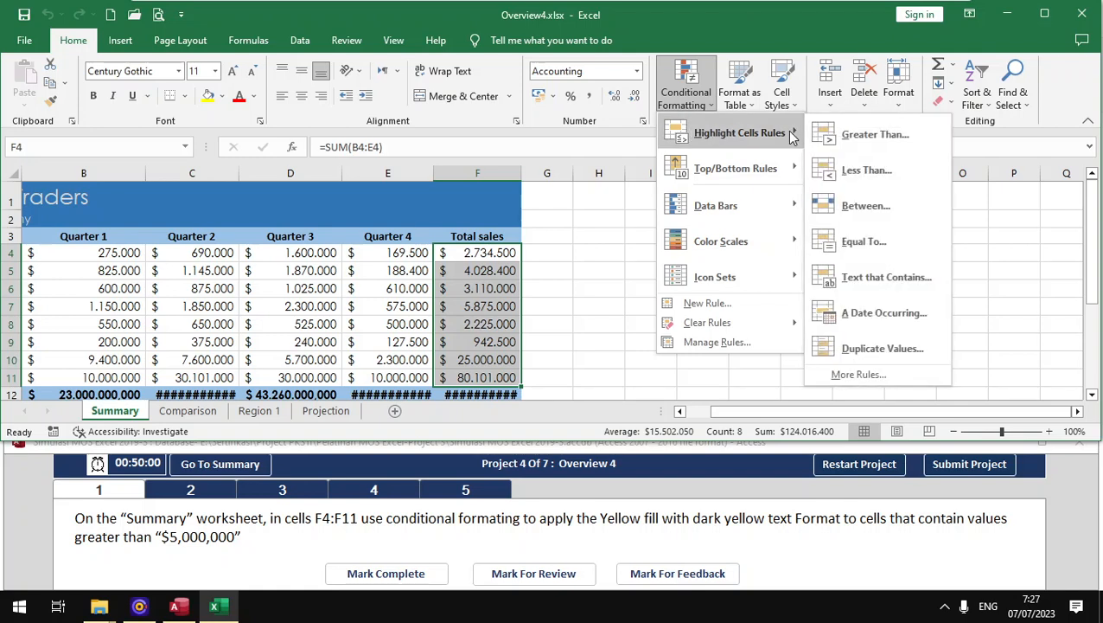
click(856, 136)
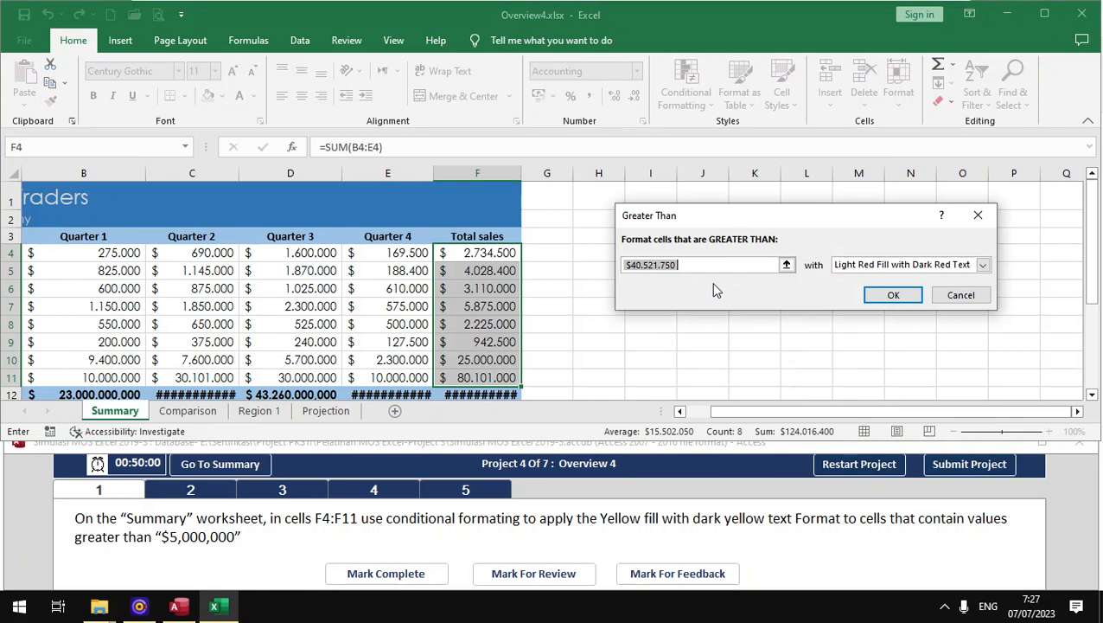
text(50)
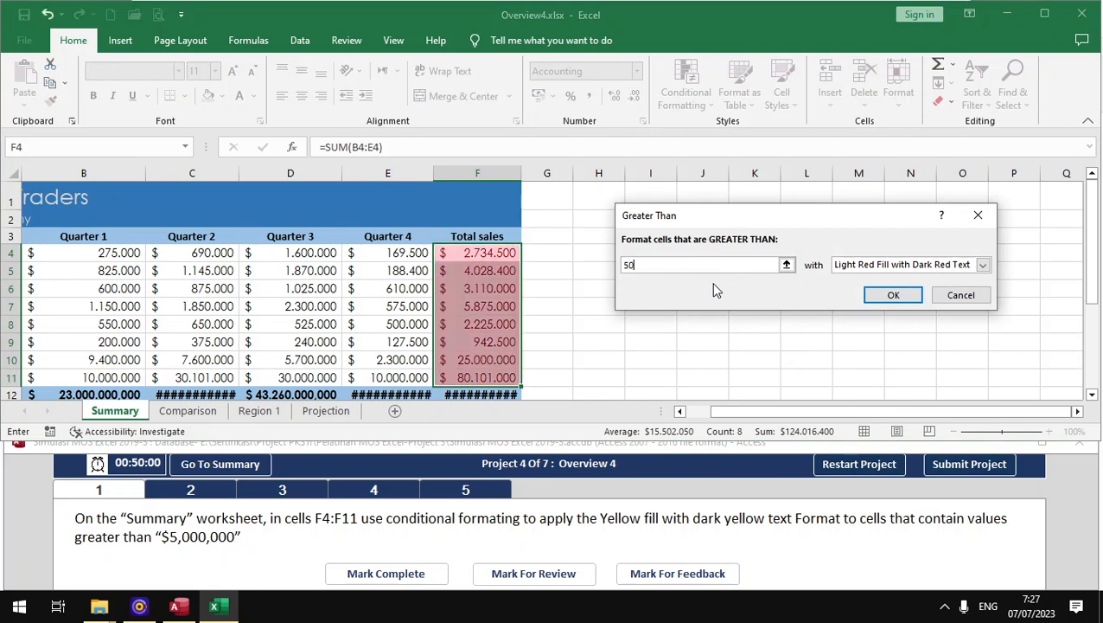
text(00000)
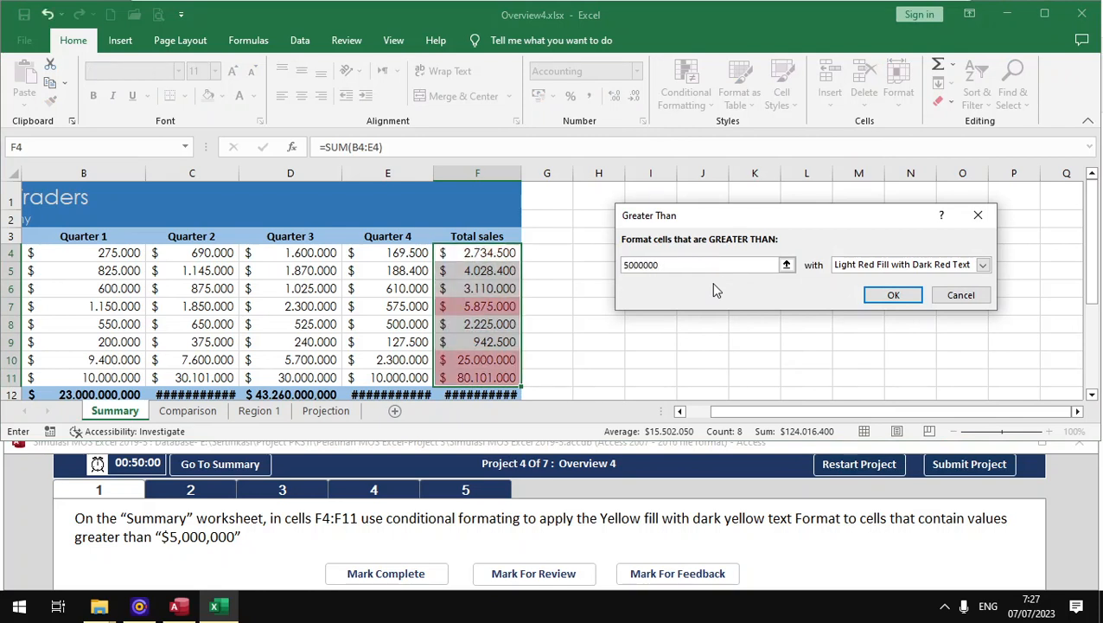
click(983, 266)
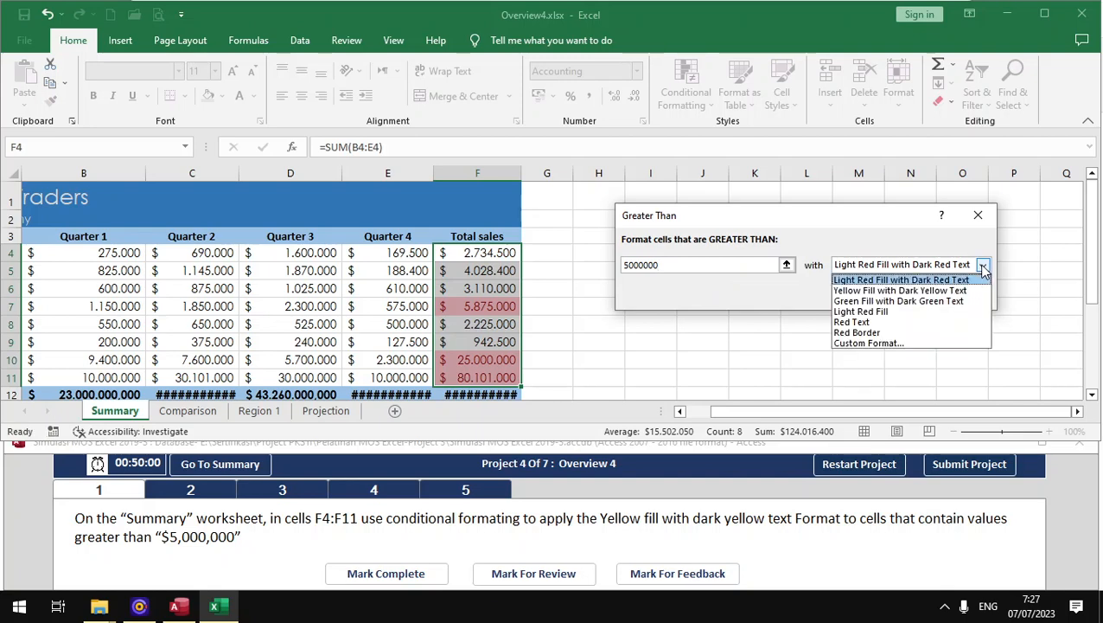
click(903, 291)
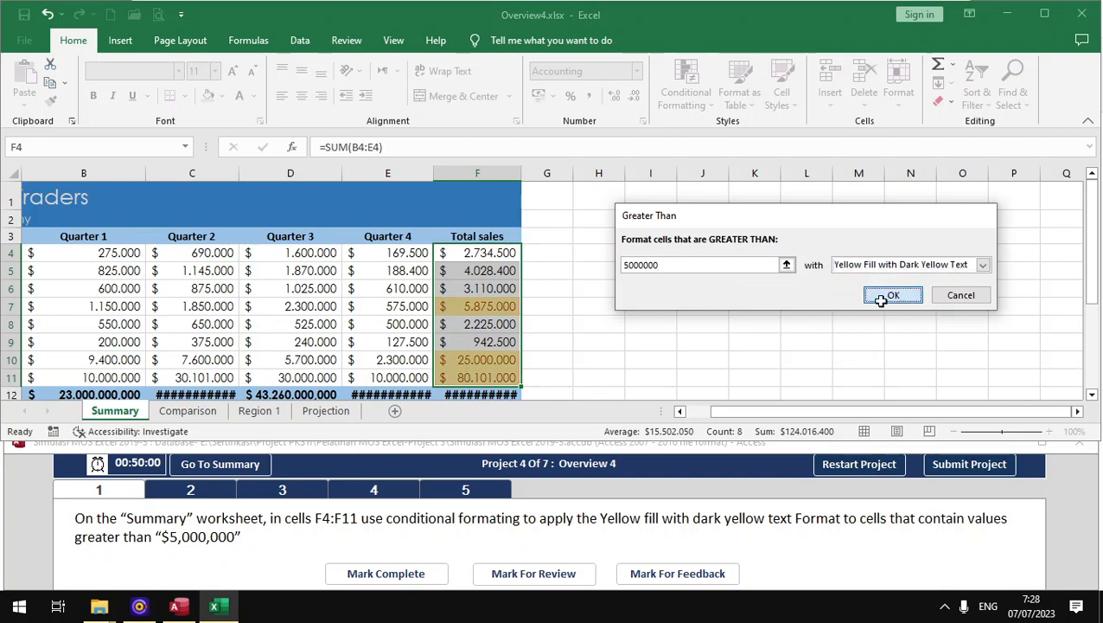
click(883, 296)
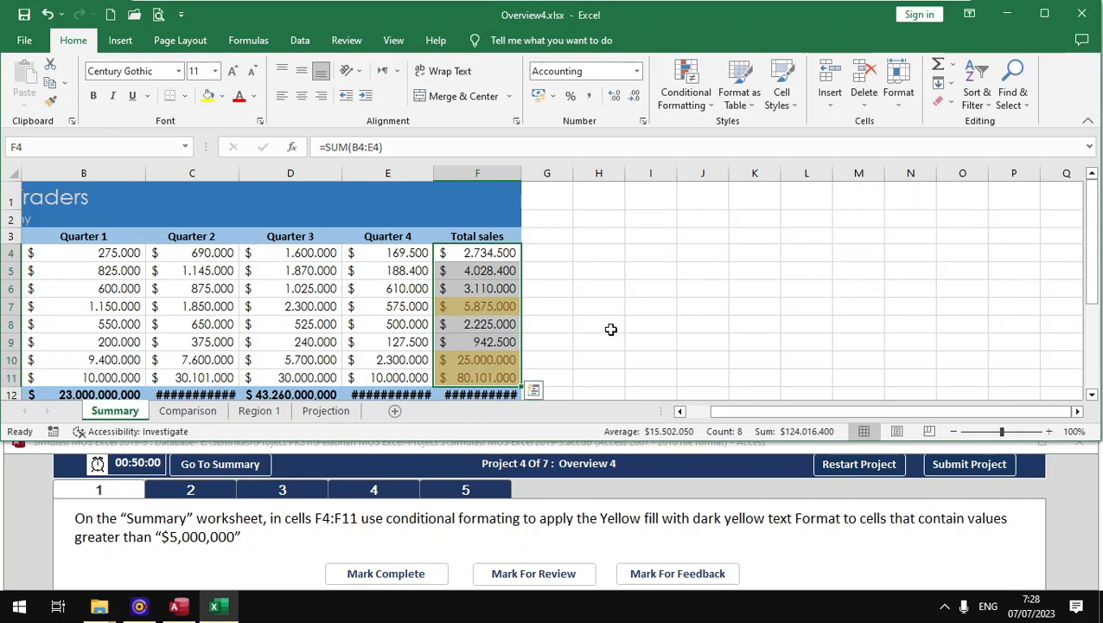
Step: Mark the highlighting task complete, load task 2, and show the Region 1 sheet
click(385, 574)
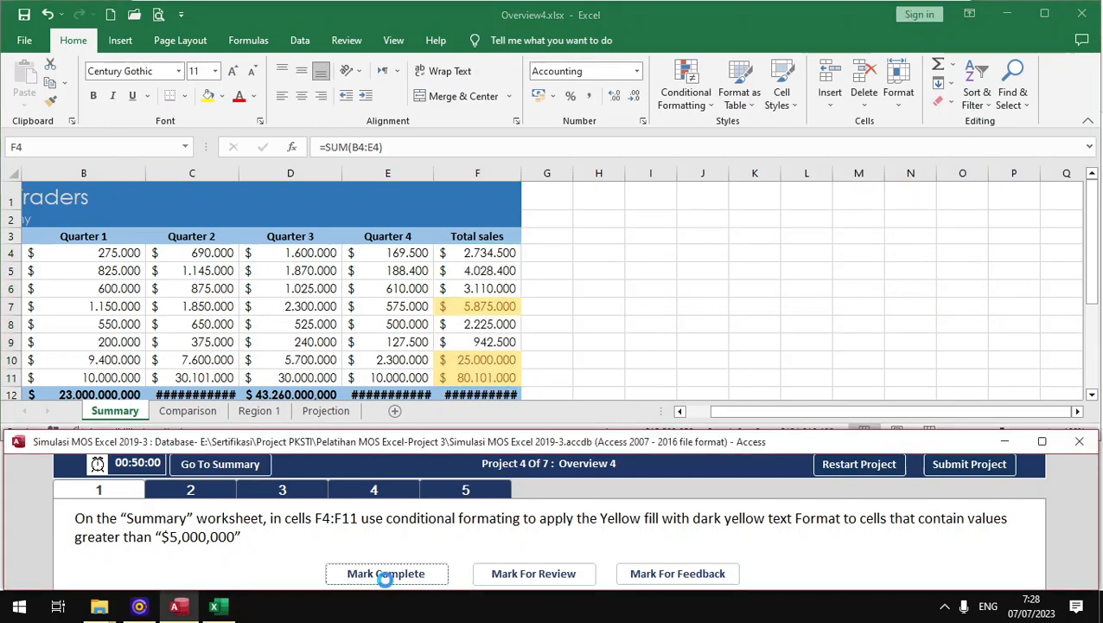
click(190, 492)
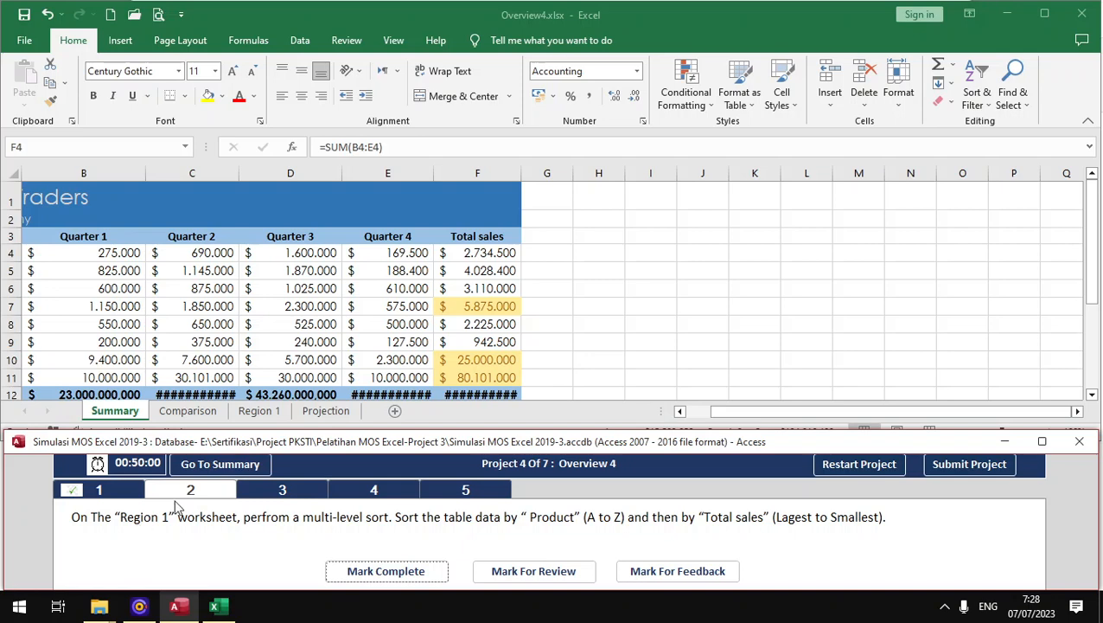
click(258, 410)
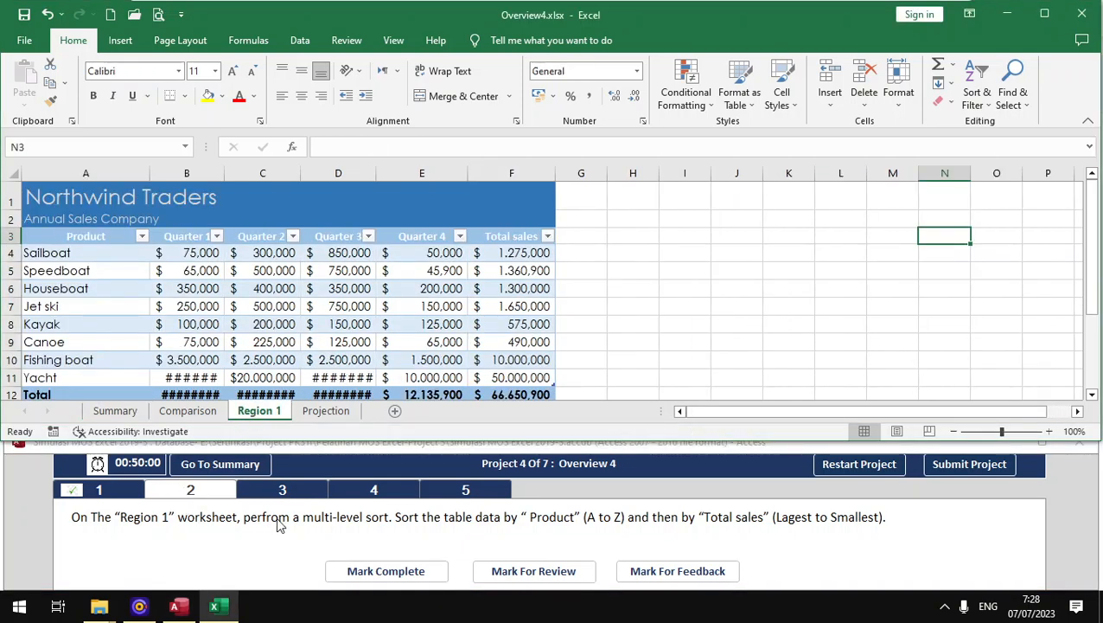
Step: Open Sort for the Region 1 table and sort first by Product, A to Z
click(351, 313)
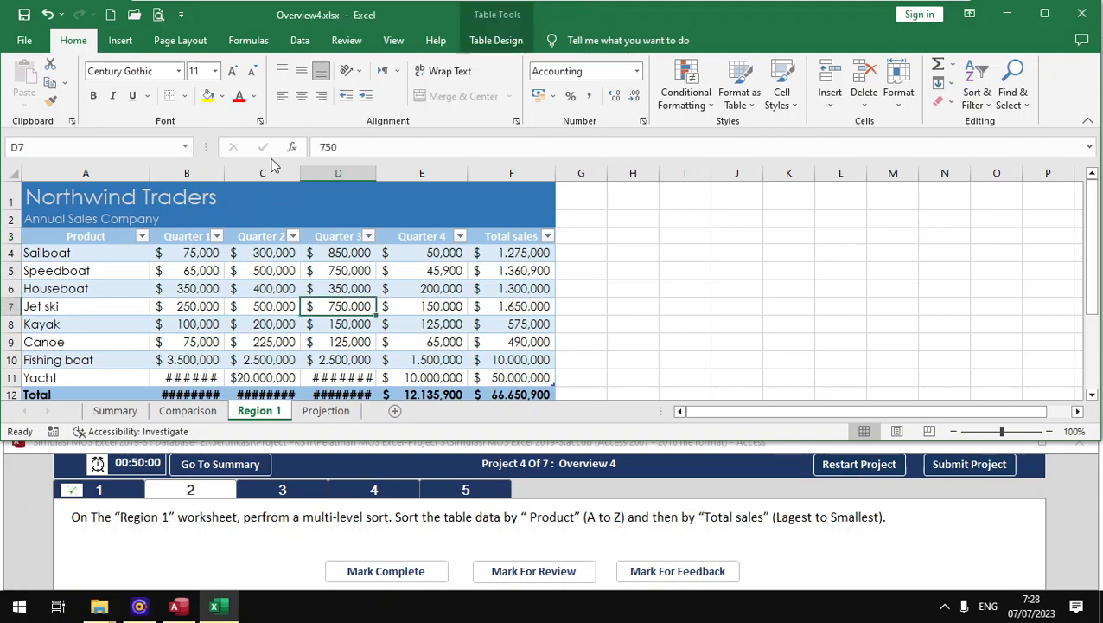
click(300, 41)
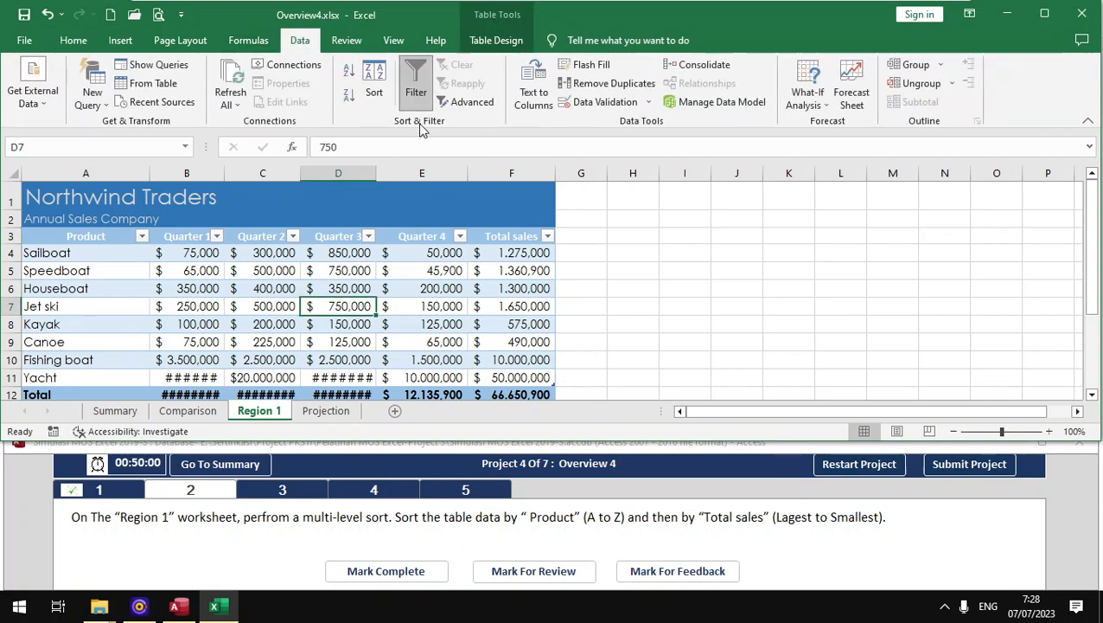
click(385, 87)
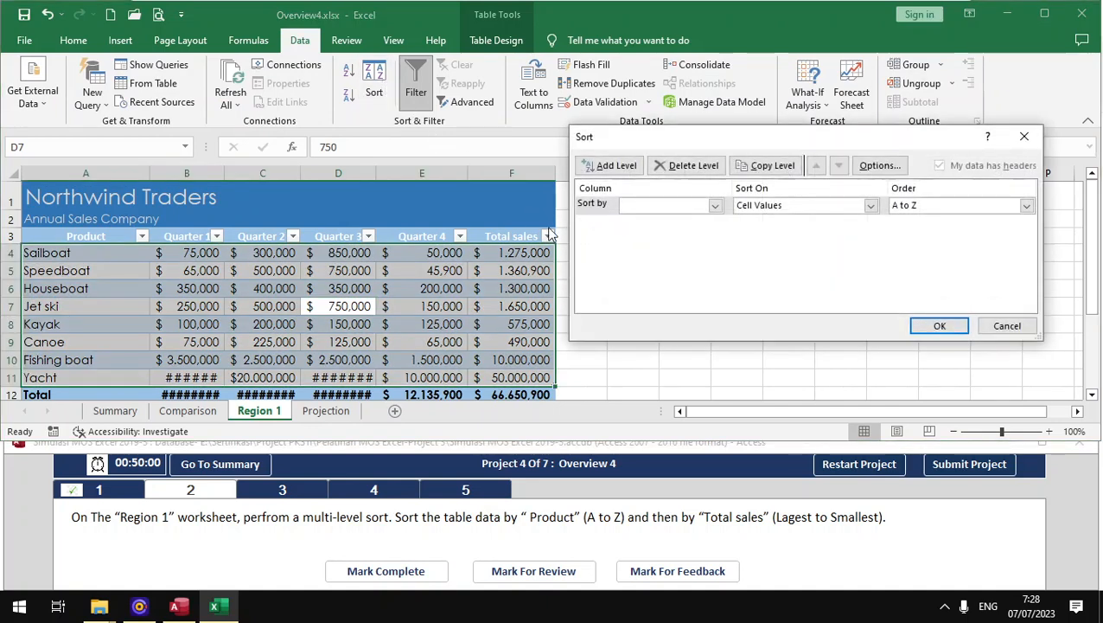
click(715, 205)
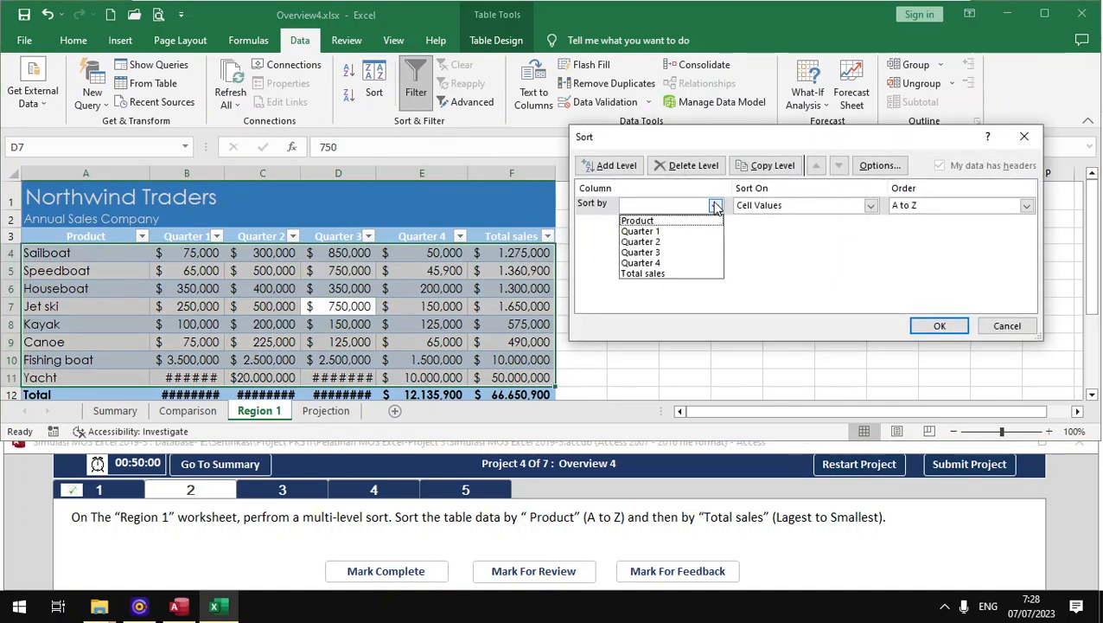
click(702, 221)
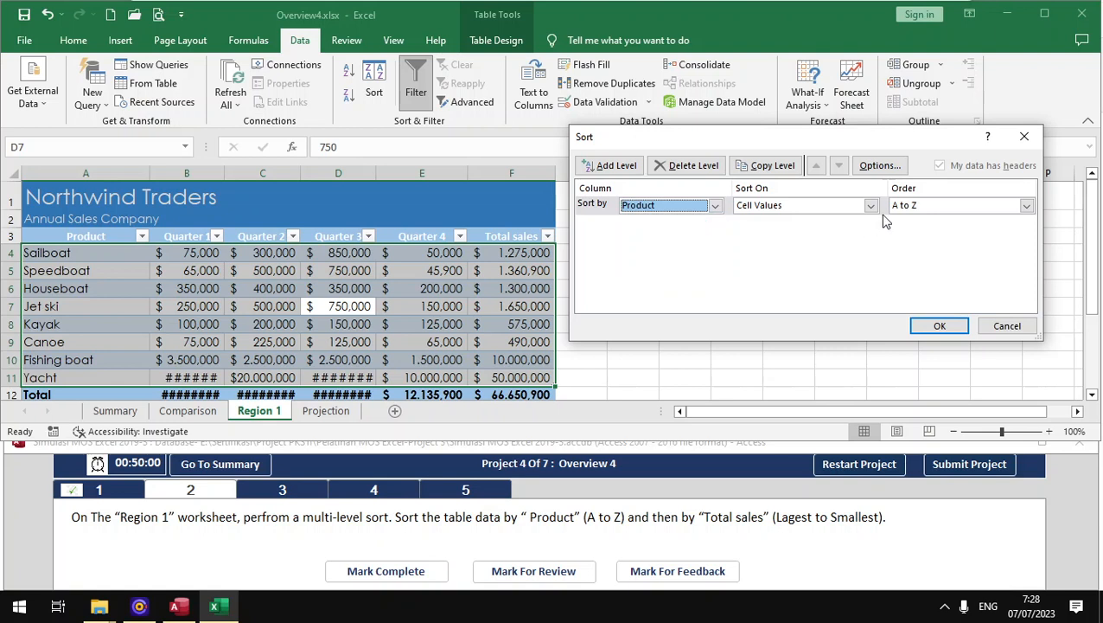
Step: Add a second level by Total sales, Largest to Smallest, apply it, and mark the task complete
click(621, 165)
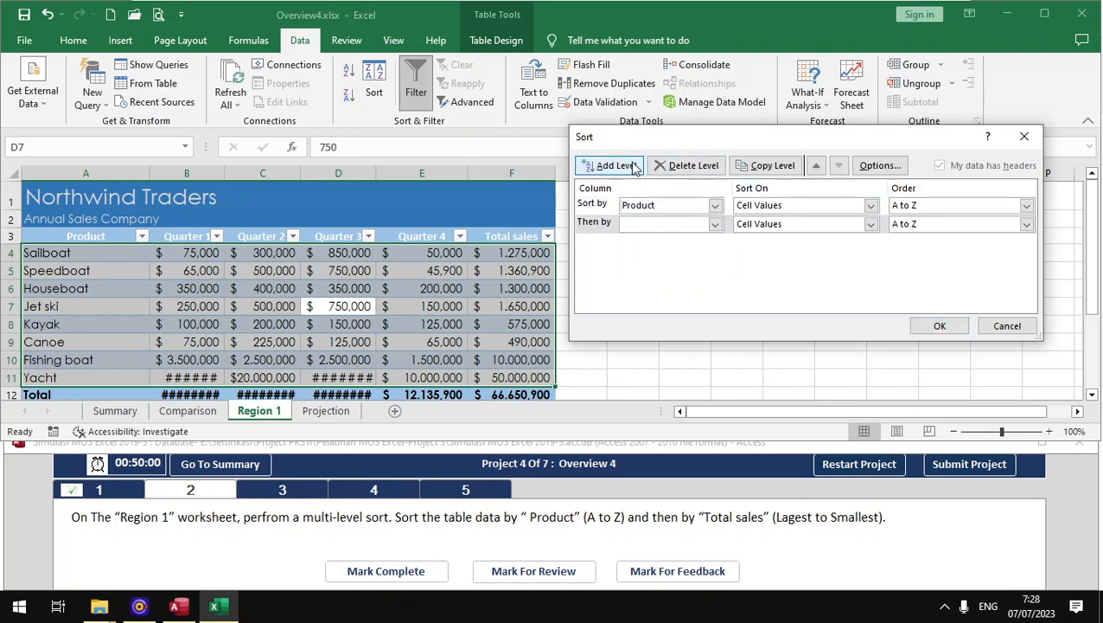
click(715, 225)
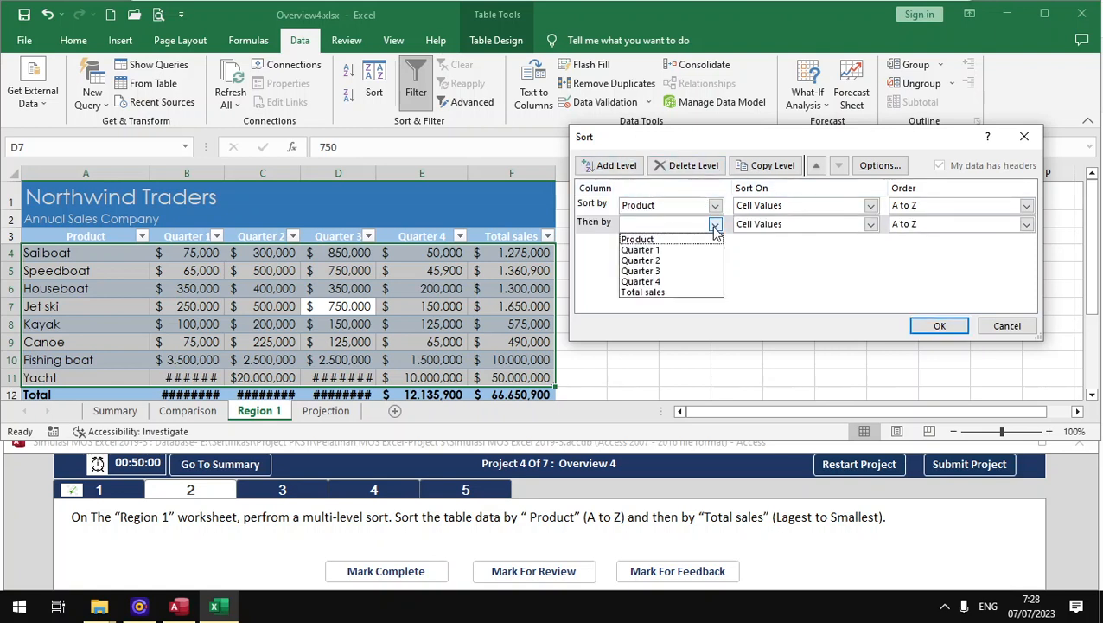
click(669, 294)
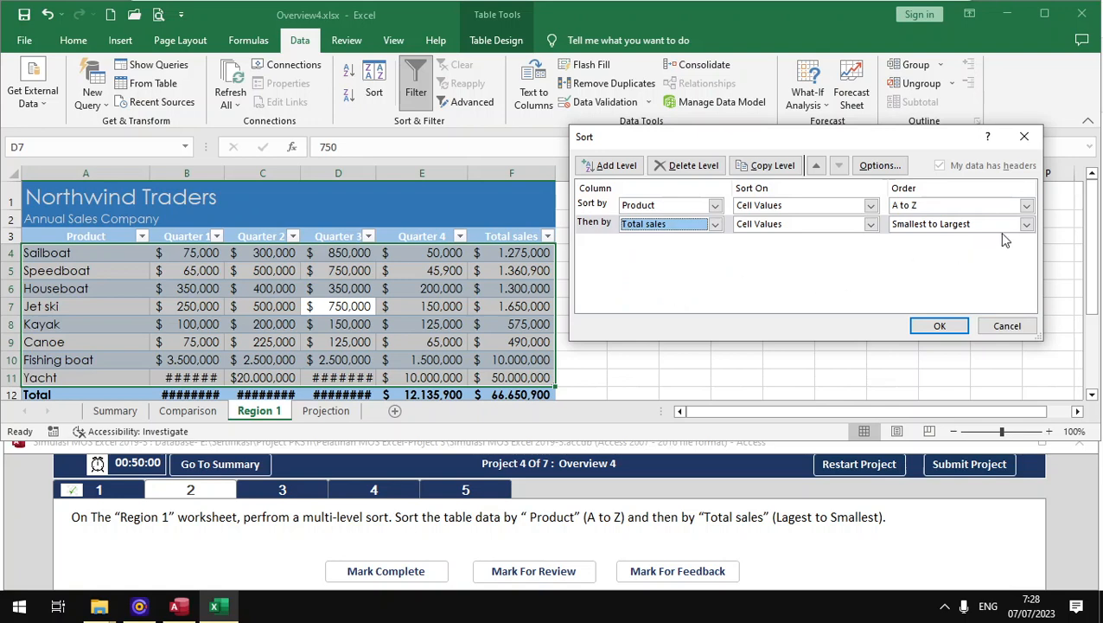
click(1026, 225)
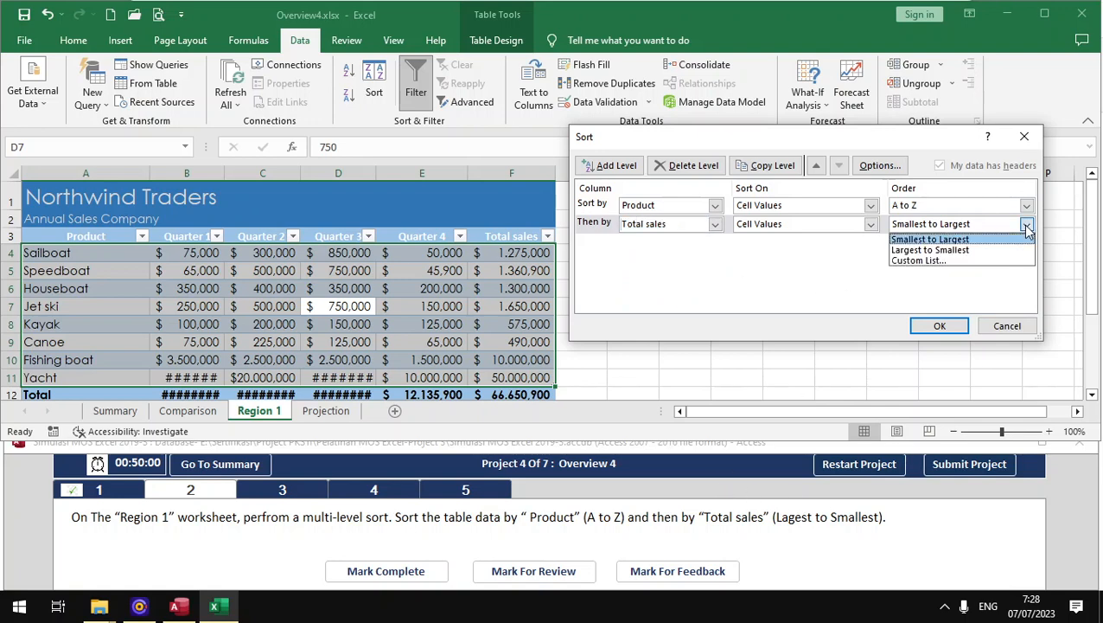
click(983, 247)
click(927, 324)
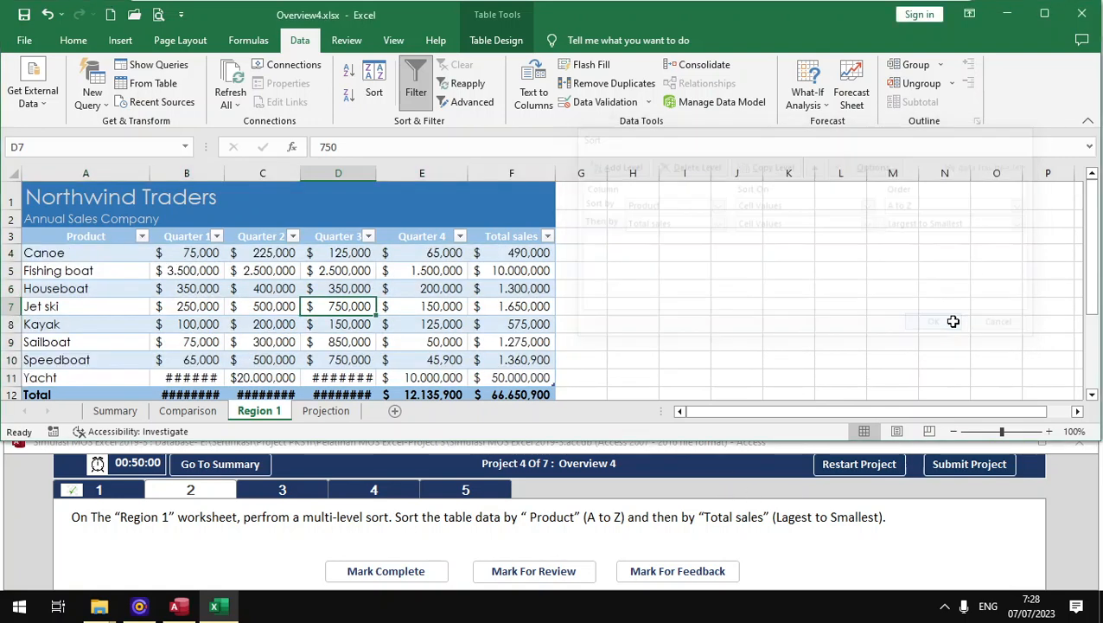
click(401, 572)
click(277, 491)
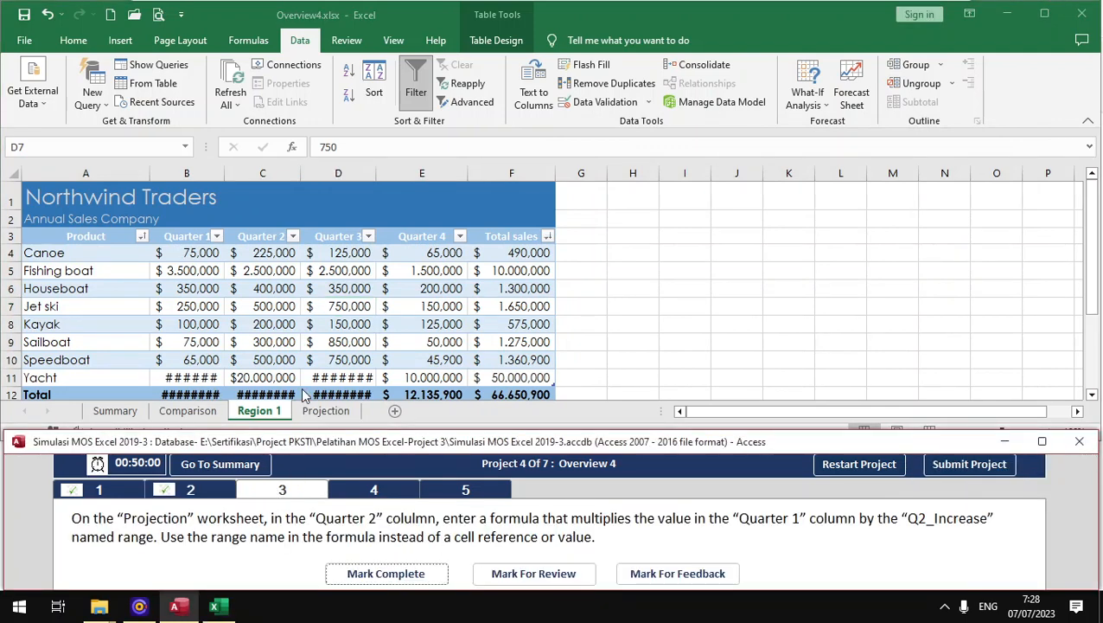
Step: Go to the Projection sheet and select Sailboat's Quarter 2 cell C4
scroll(304, 355, down, 1)
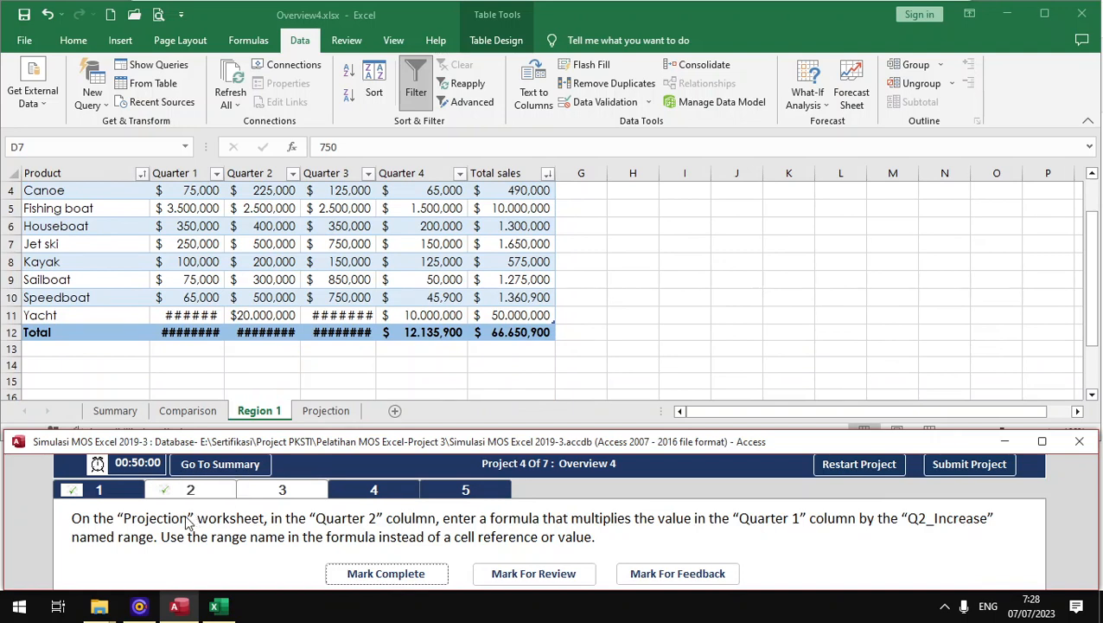
click(328, 412)
click(331, 414)
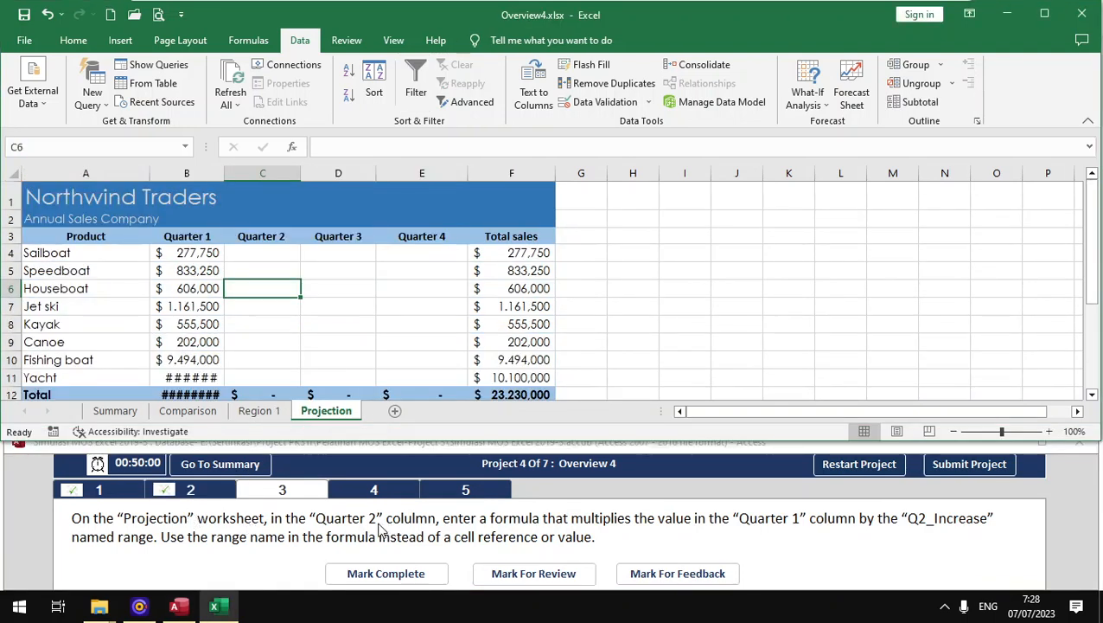
click(287, 254)
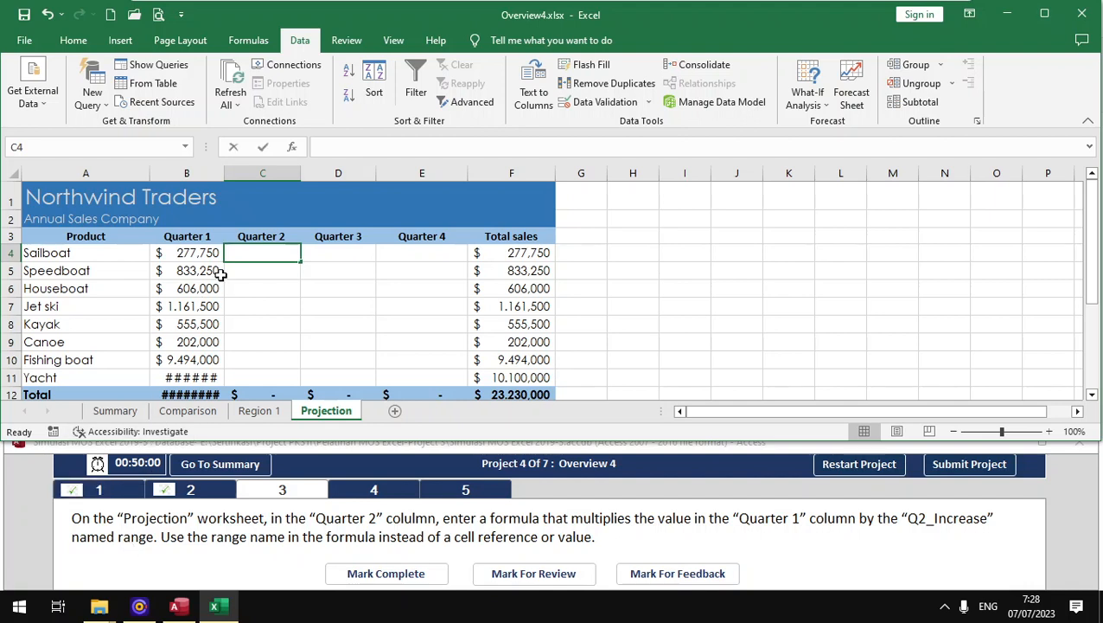
Step: Enter =B4*Q2_Increase in C4 and mark the projection task complete
text(=)
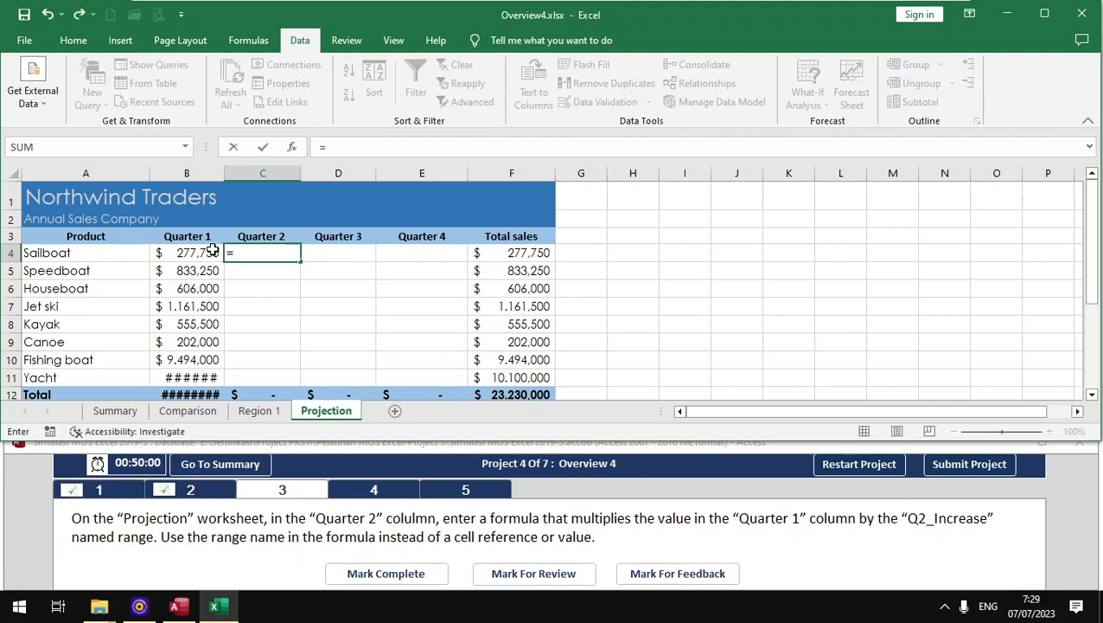
click(212, 251)
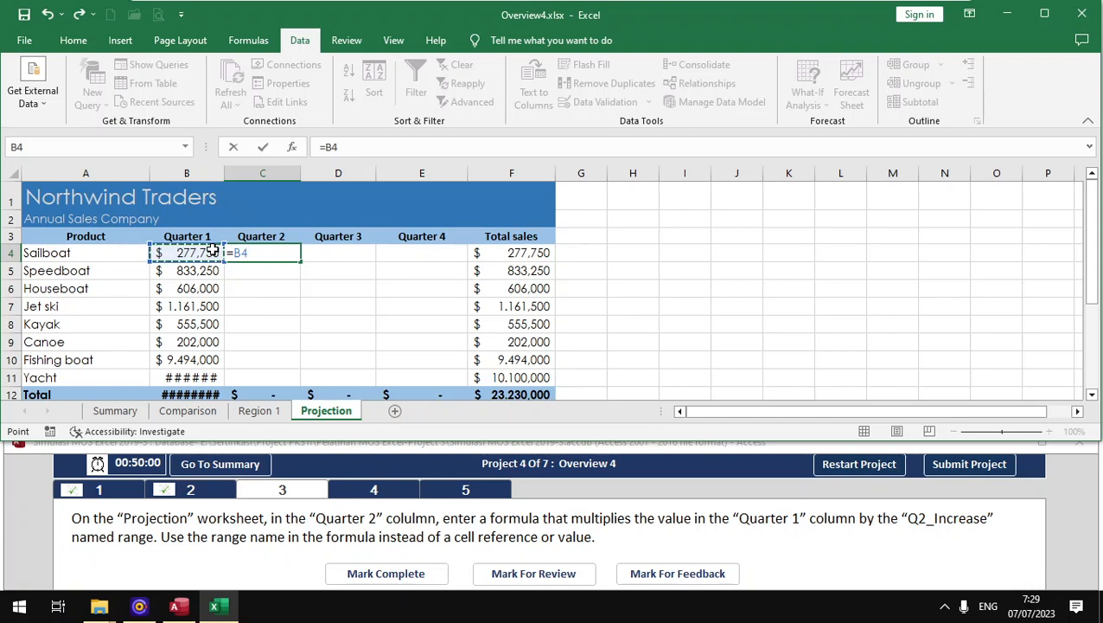
text(*q2)
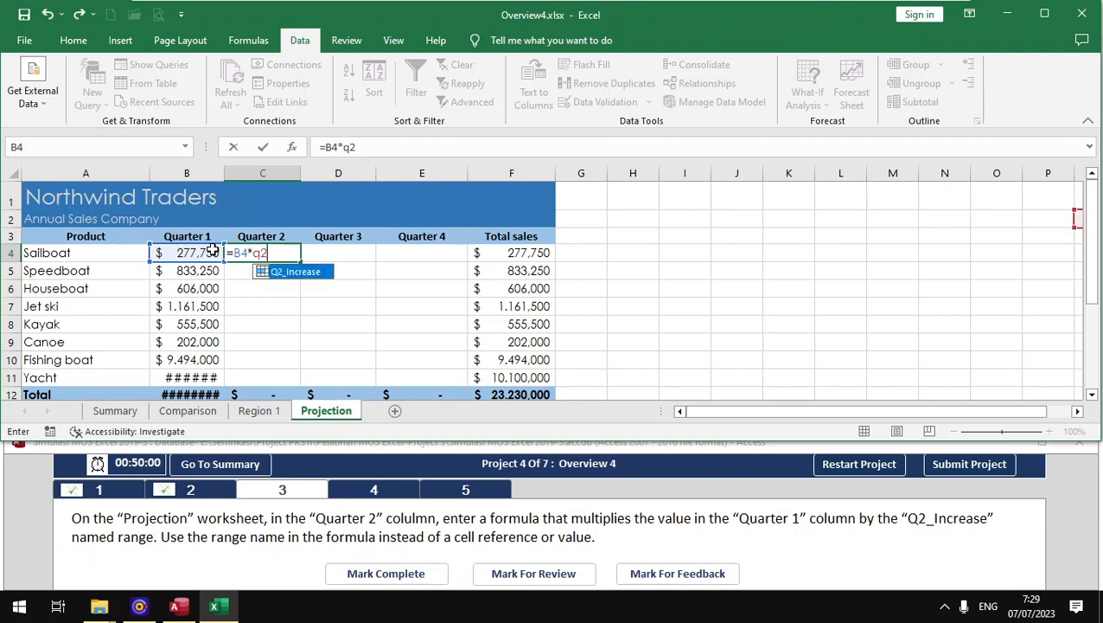
double_click(313, 272)
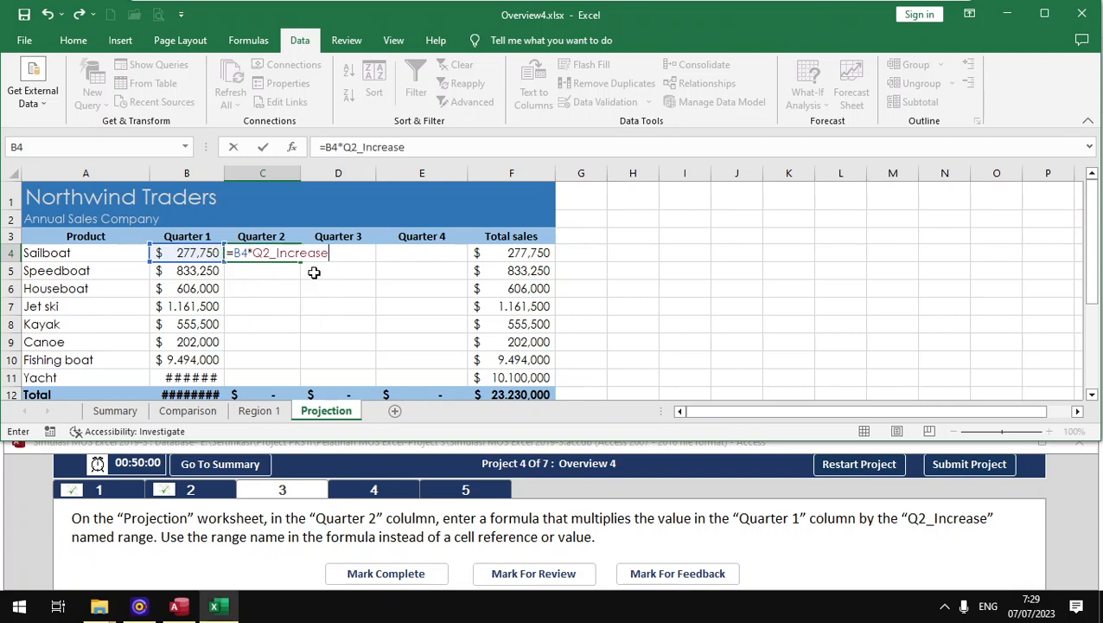
key(Return)
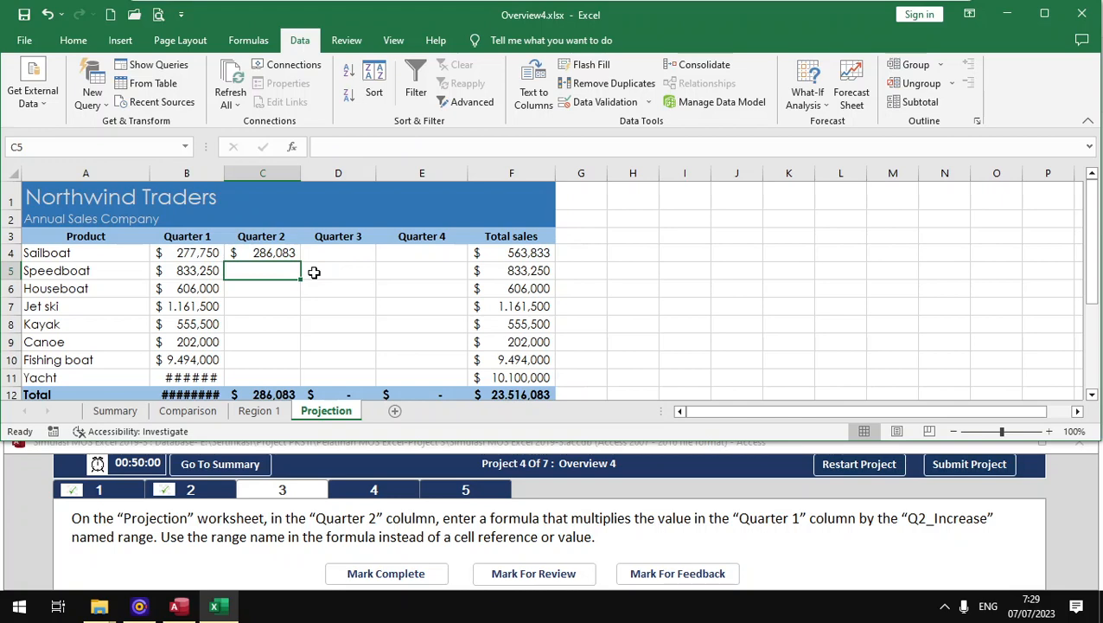
click(386, 573)
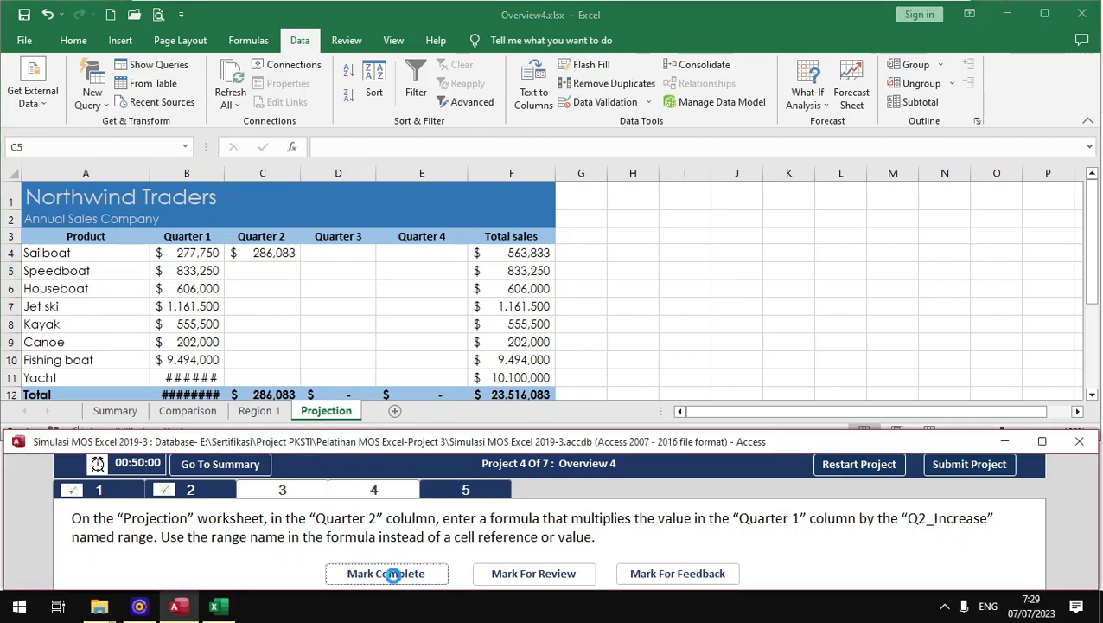
click(373, 492)
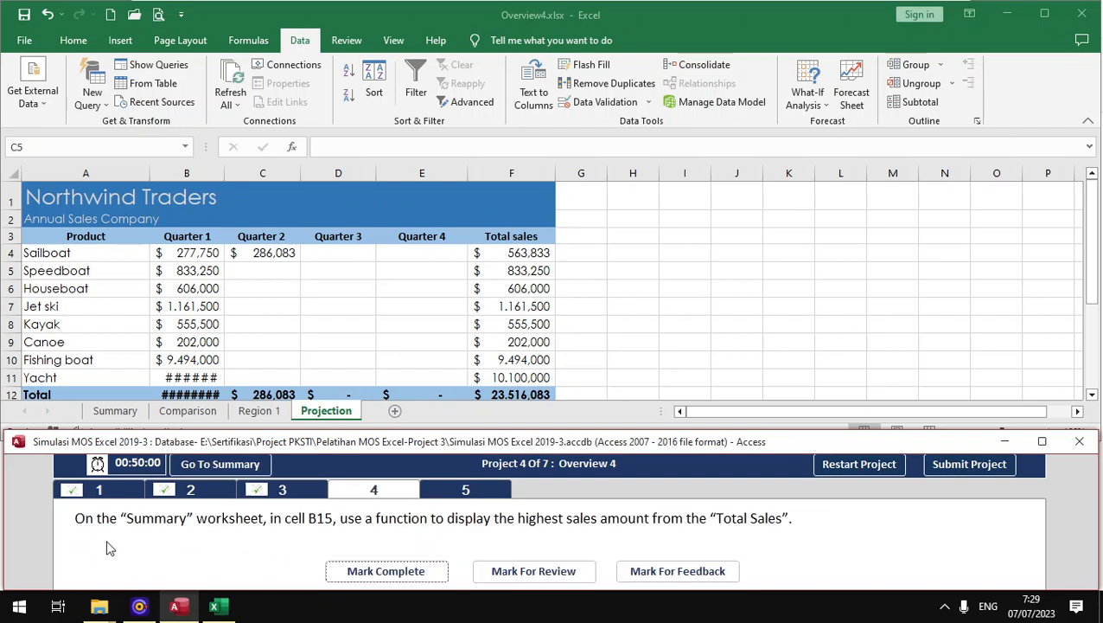
Step: Select the Highest Sales Amount cell on the Summary sheet
click(136, 411)
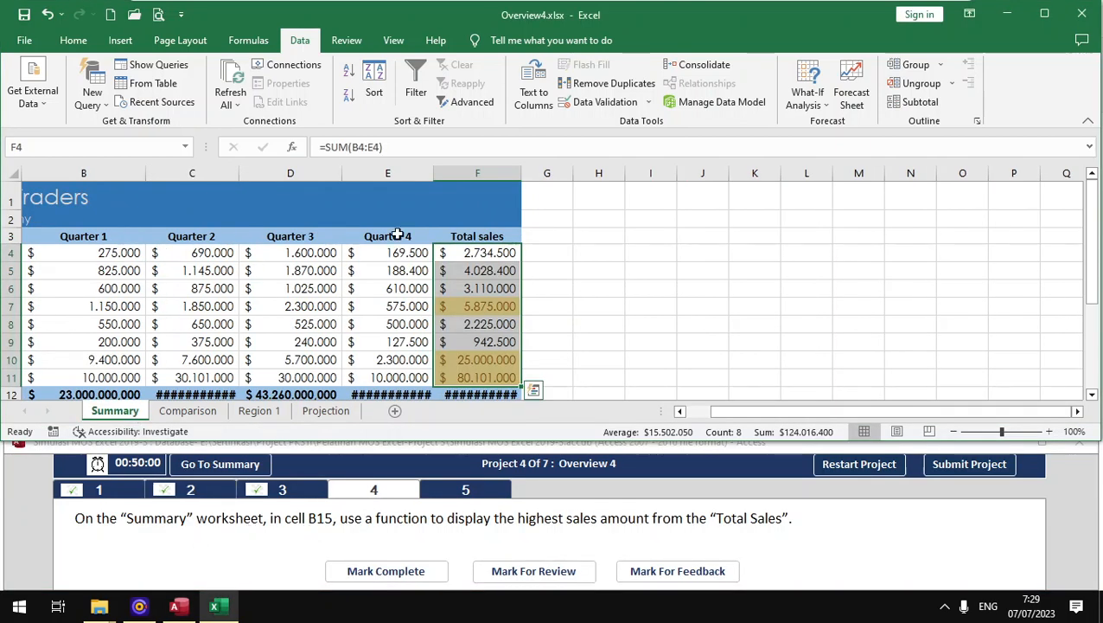
scroll(308, 333, down, 2)
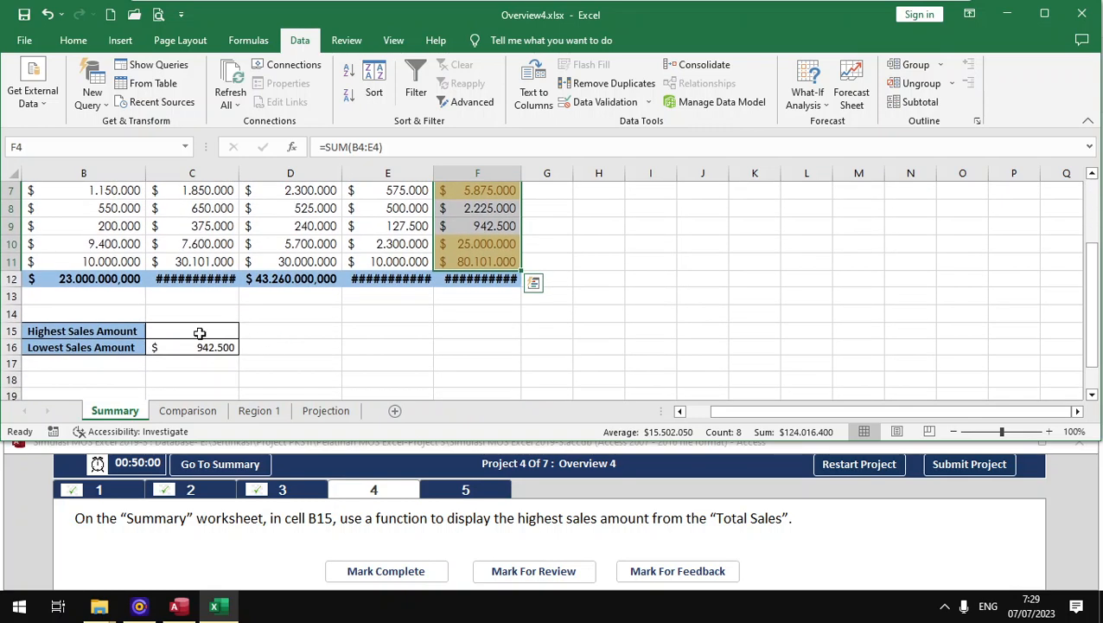
click(200, 333)
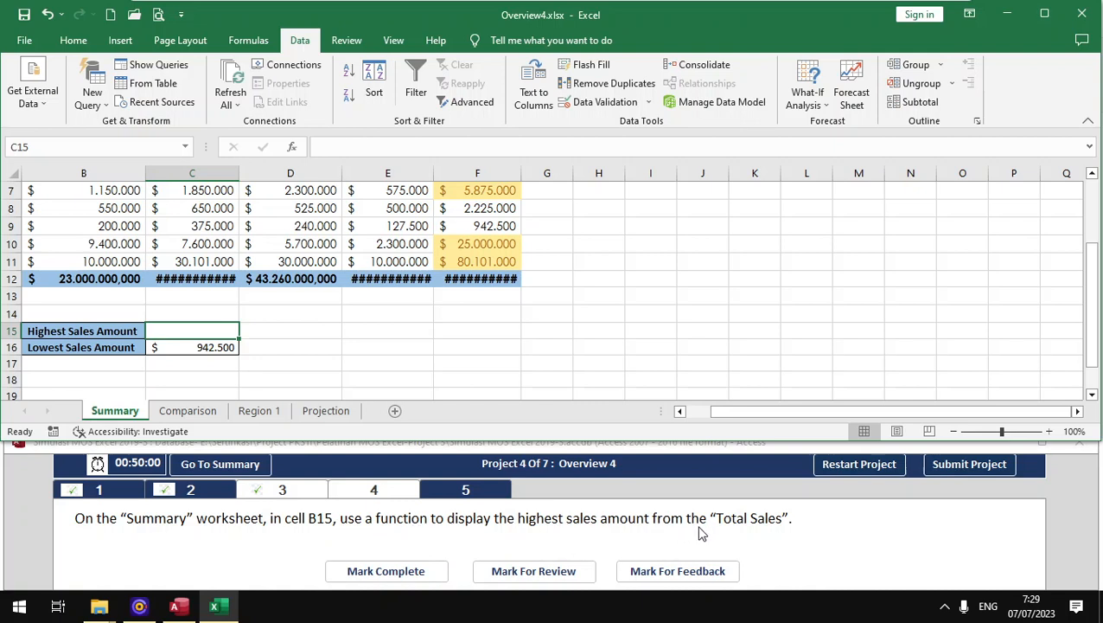
Step: Enter =MAX(F4:F11) there to show 80.101.000, and mark the task complete
text(=max)
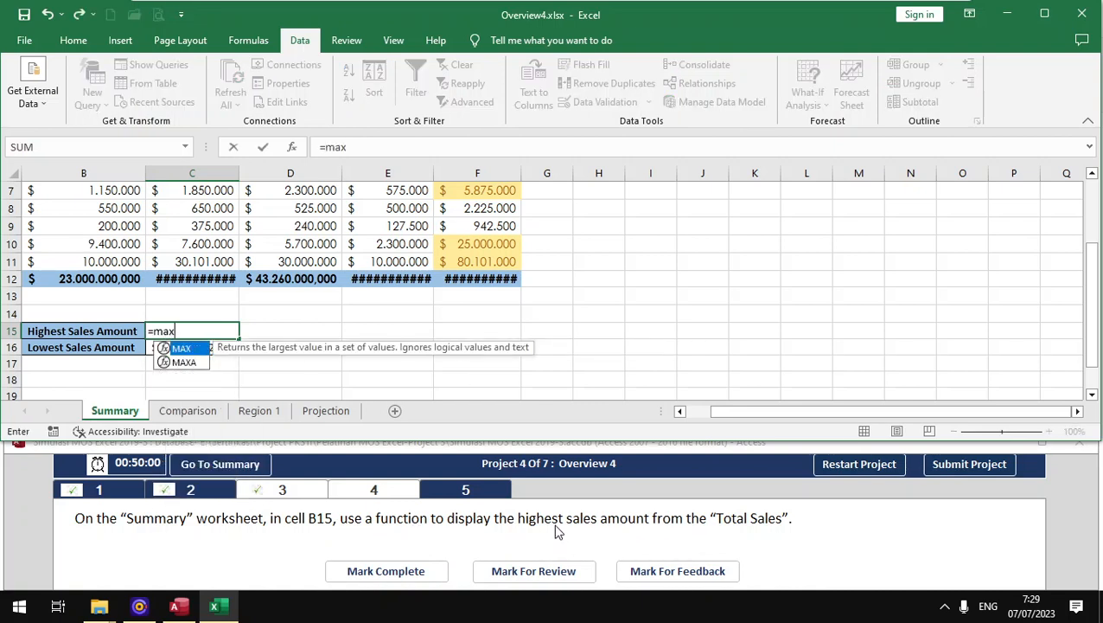
key(Tab)
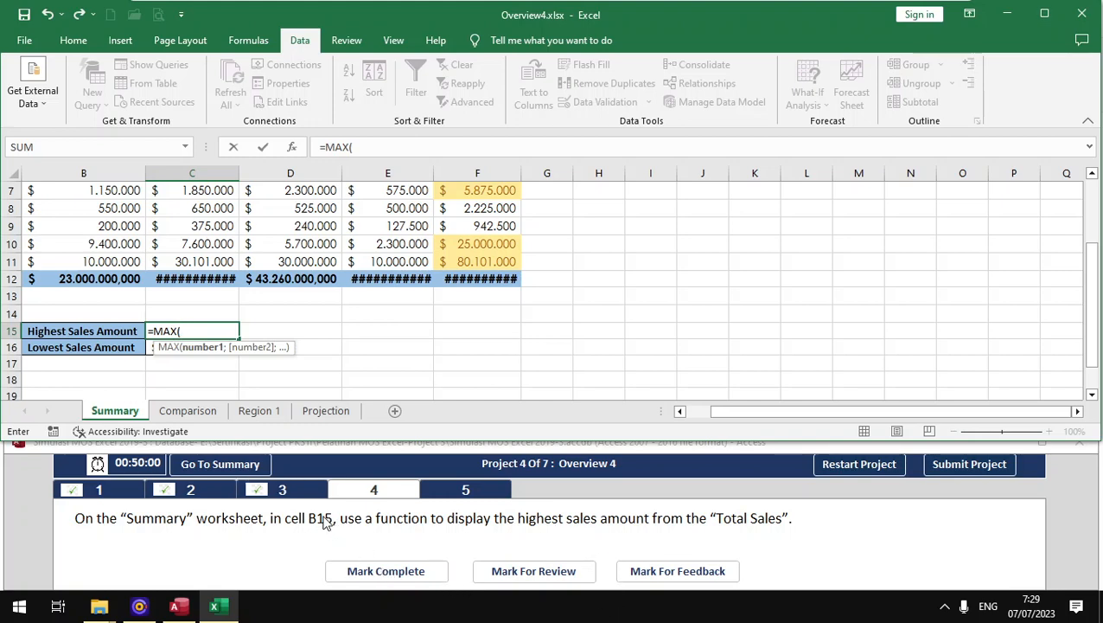
scroll(224, 304, up, 2)
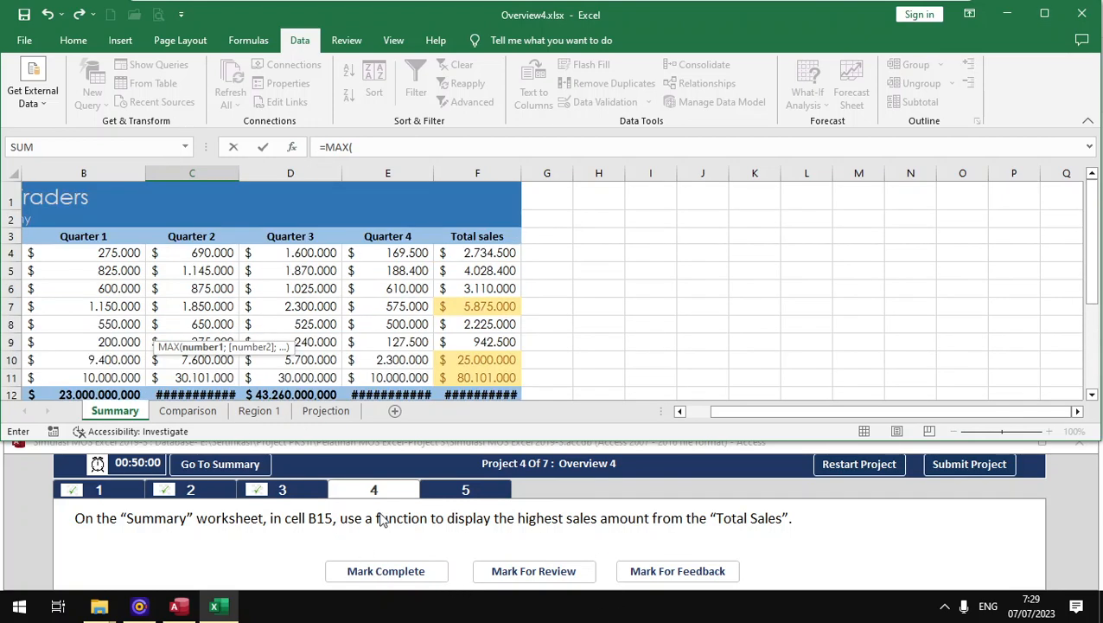
drag(467, 256, 482, 376)
key(Return)
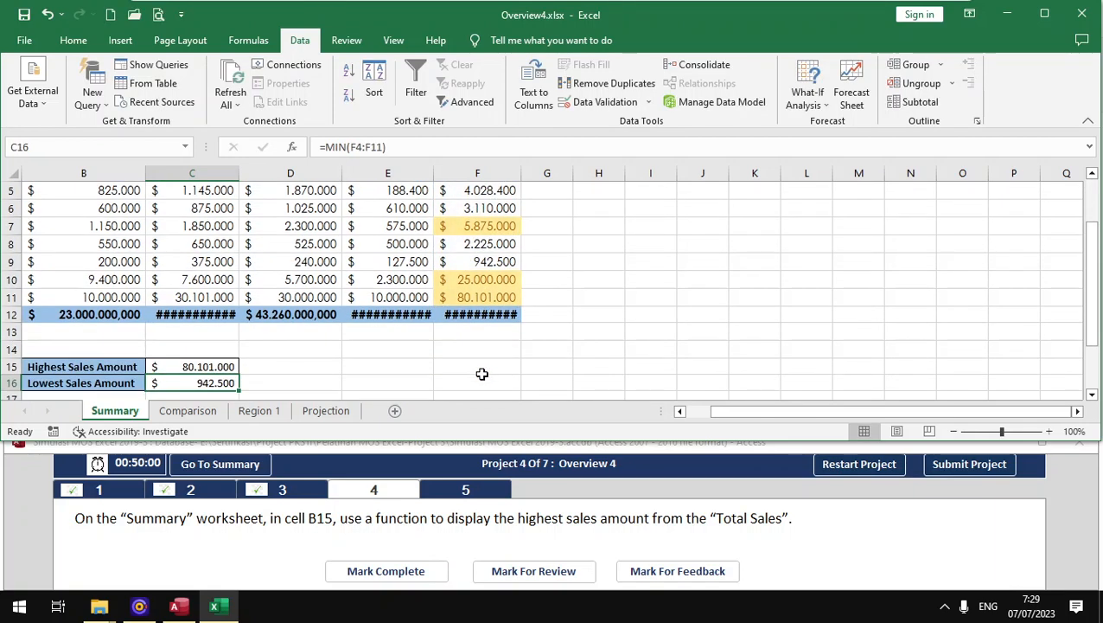
click(377, 580)
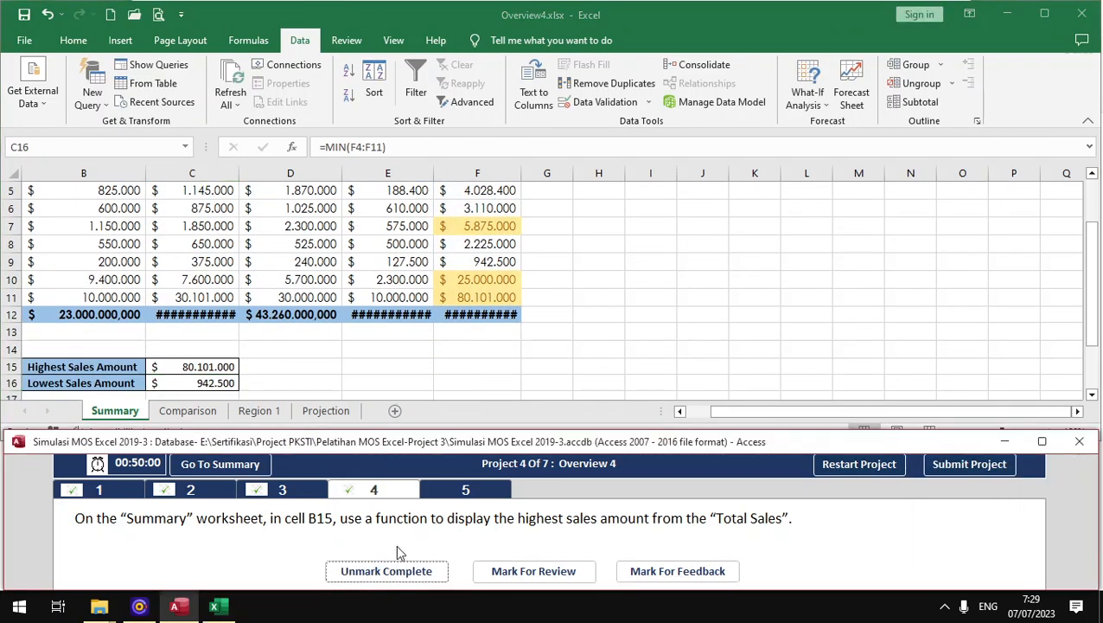
click(446, 488)
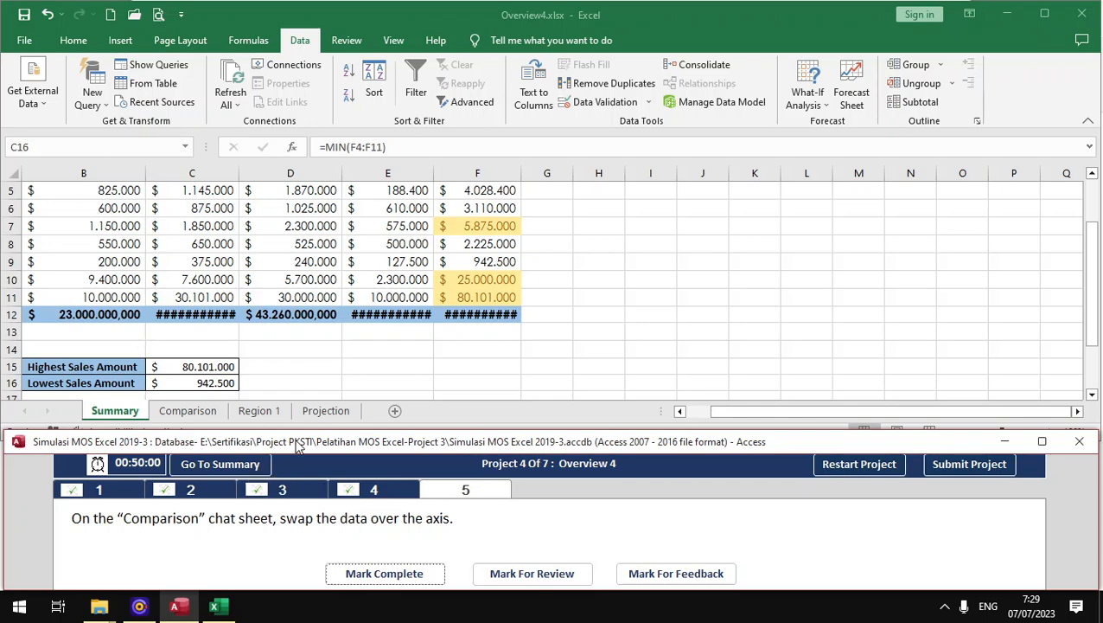
Step: Switch Row/Column on the Comparison sheet's Annual Sales chart, mark it complete, and submit the project
click(197, 409)
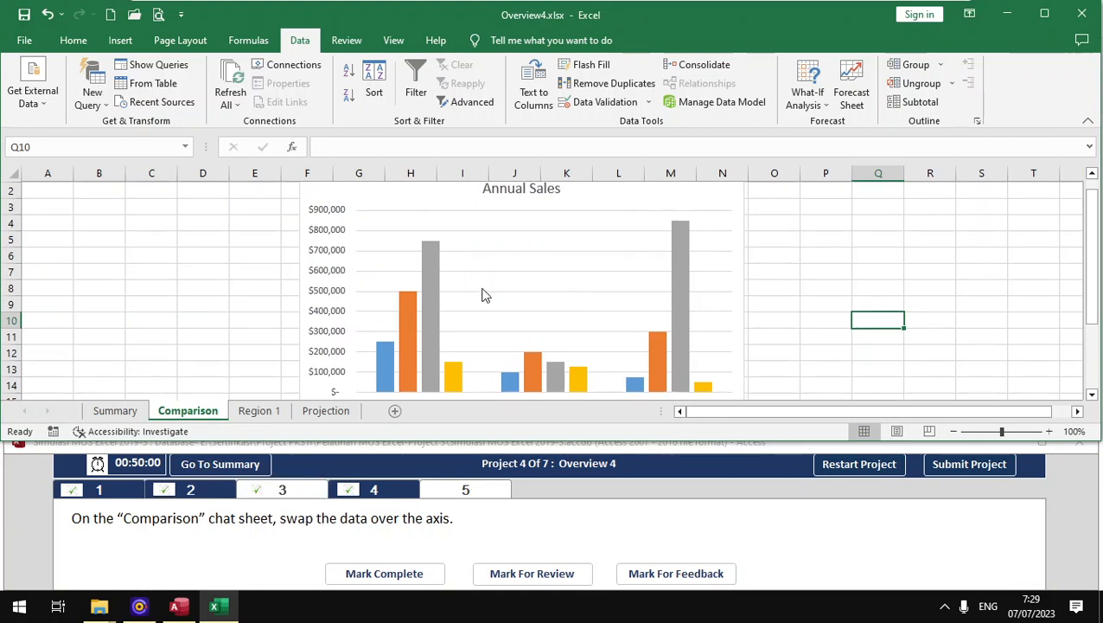
scroll(485, 293, up, 1)
click(581, 204)
click(486, 44)
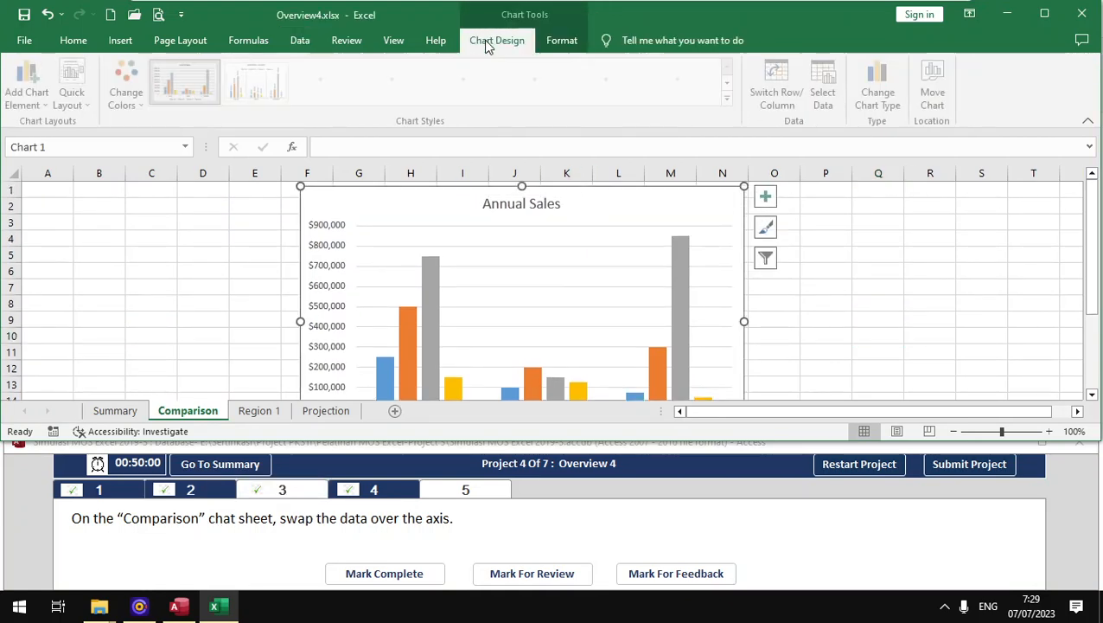
click(778, 82)
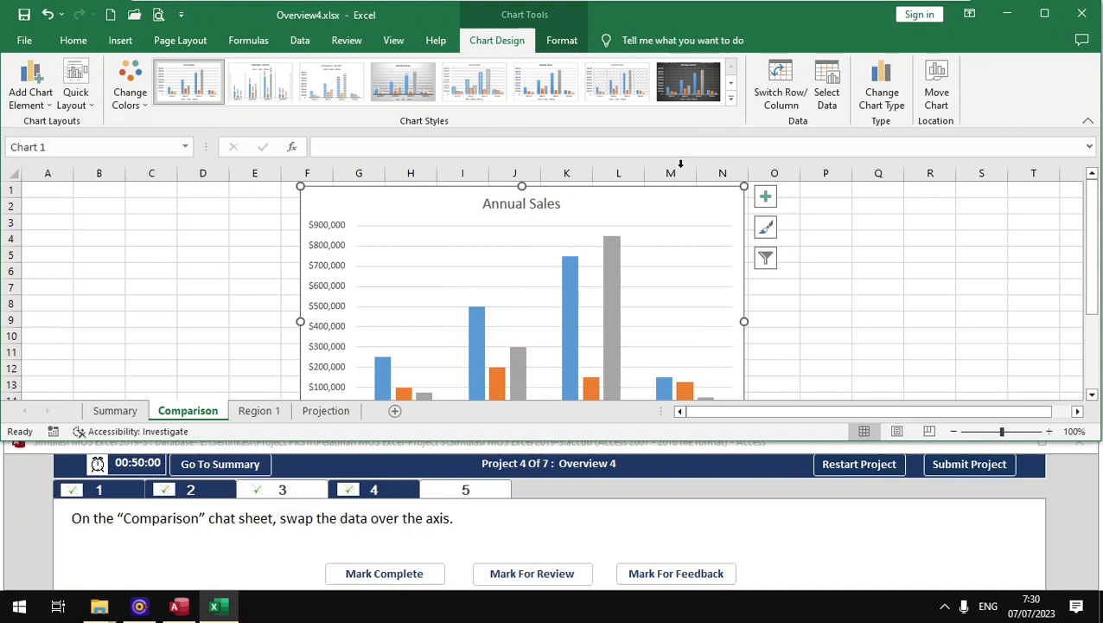
click(368, 578)
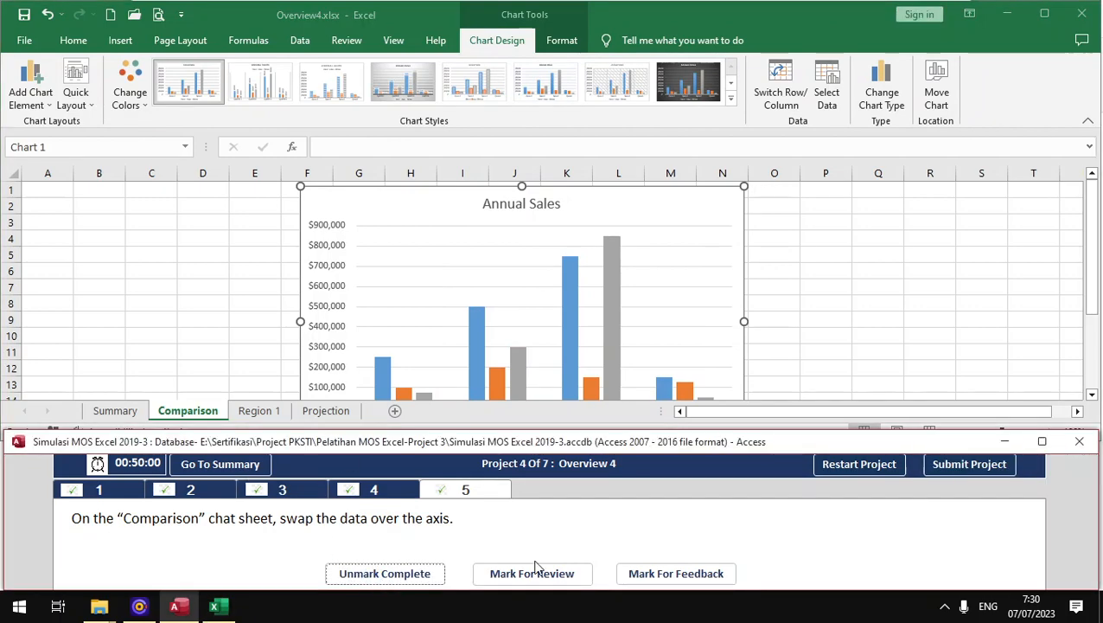
click(954, 464)
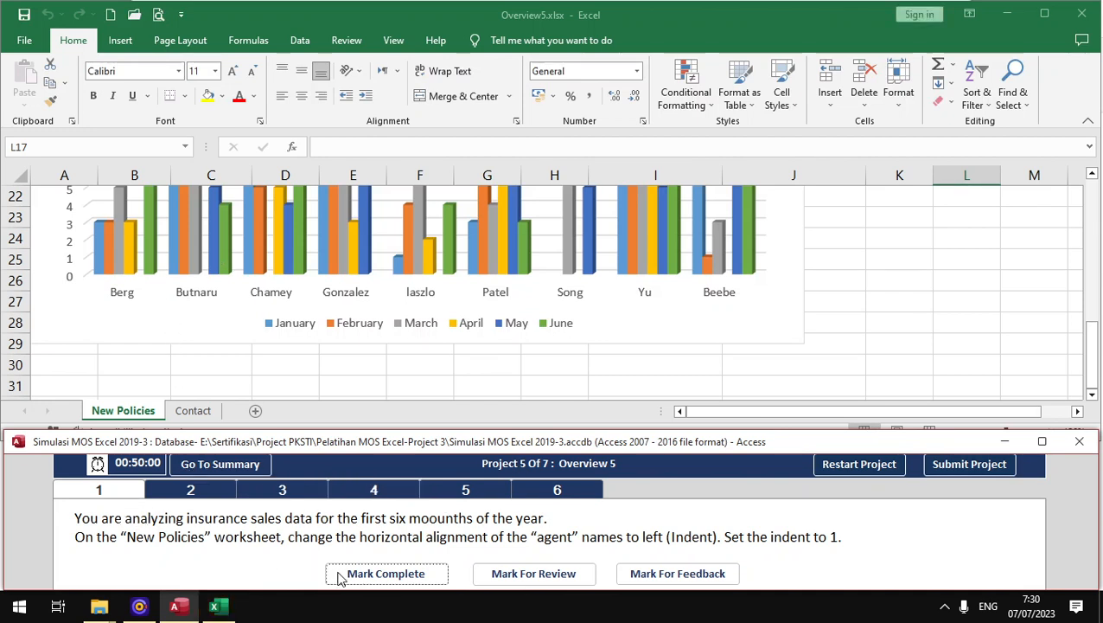
Step: Select the Agent cell A4 on New Policies and bring up the Format Cells alignment settings
click(189, 491)
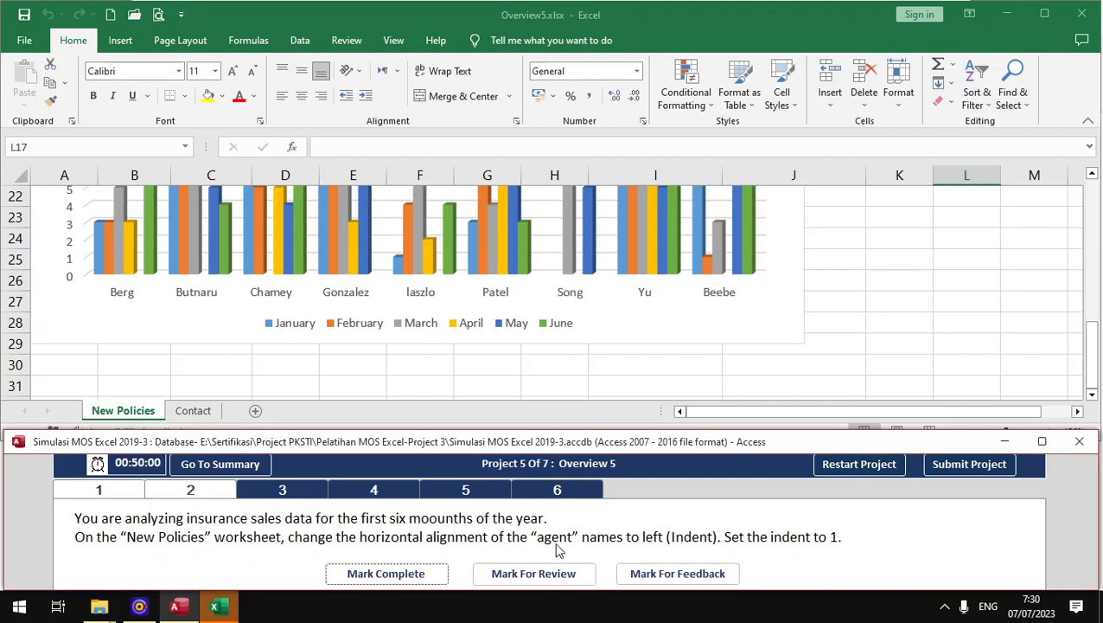
scroll(492, 324, up, 7)
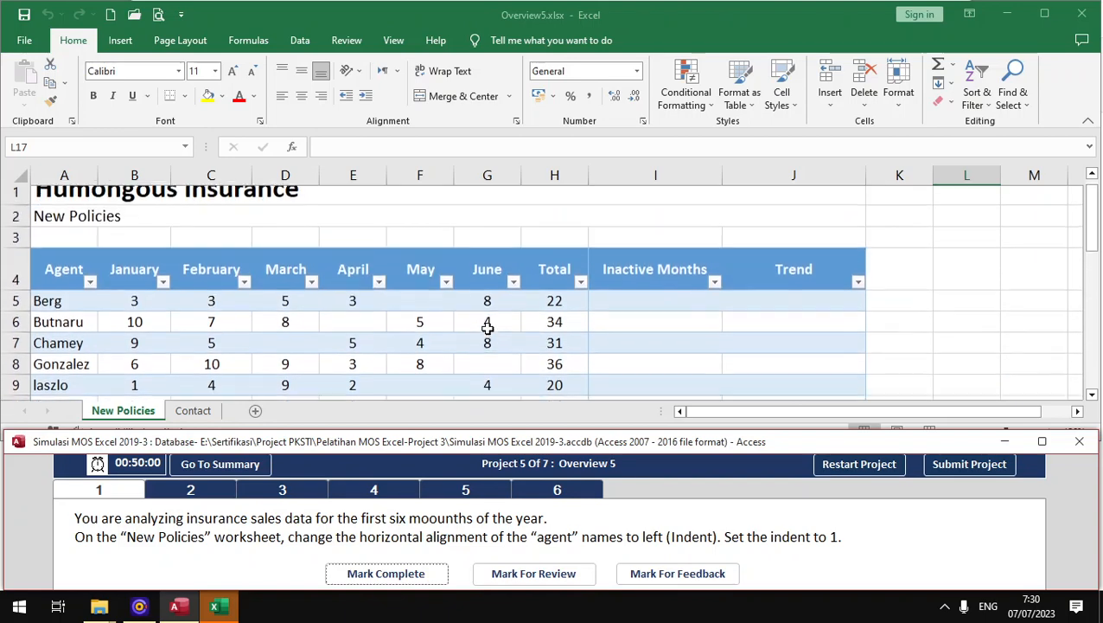
click(57, 286)
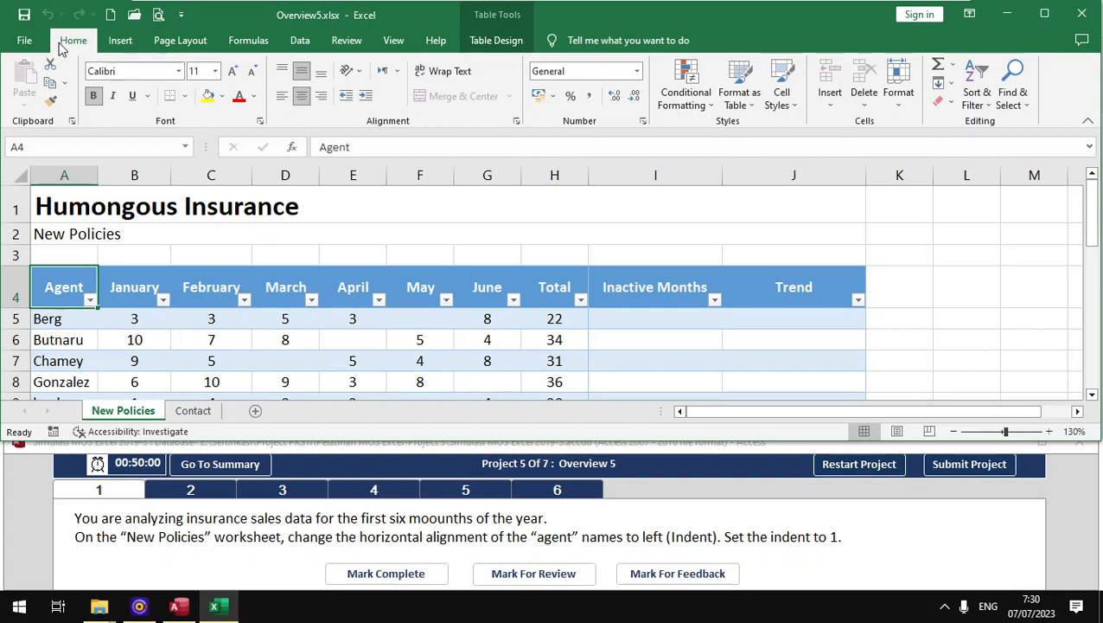
click(516, 123)
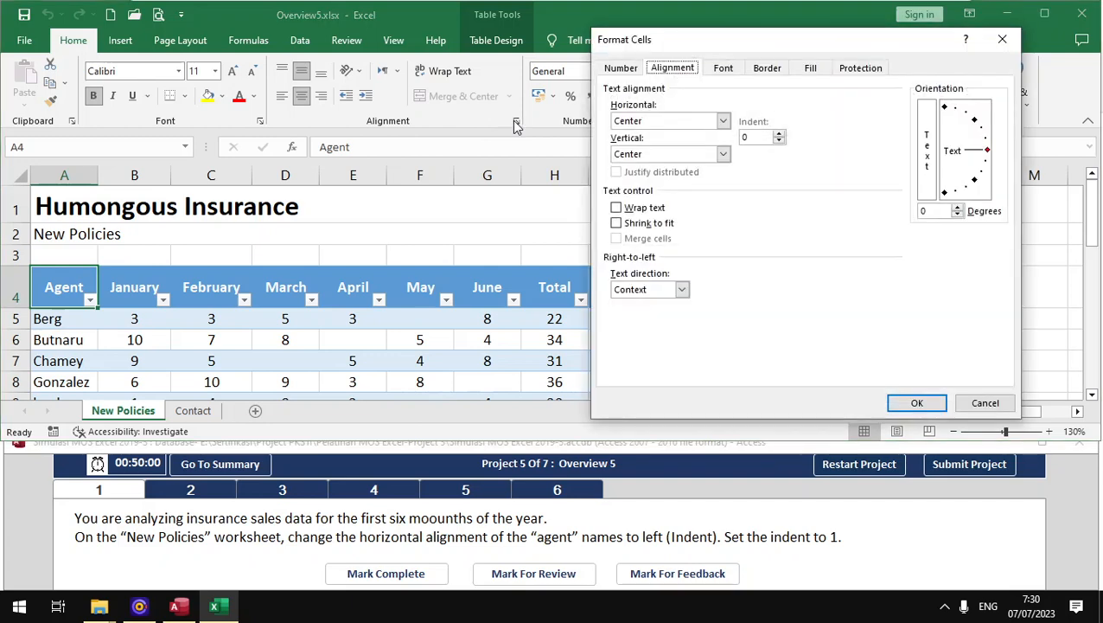
Step: Set cell A4's horizontal alignment to Left (Indent) with indent 1 and mark the task complete
click(723, 123)
click(683, 145)
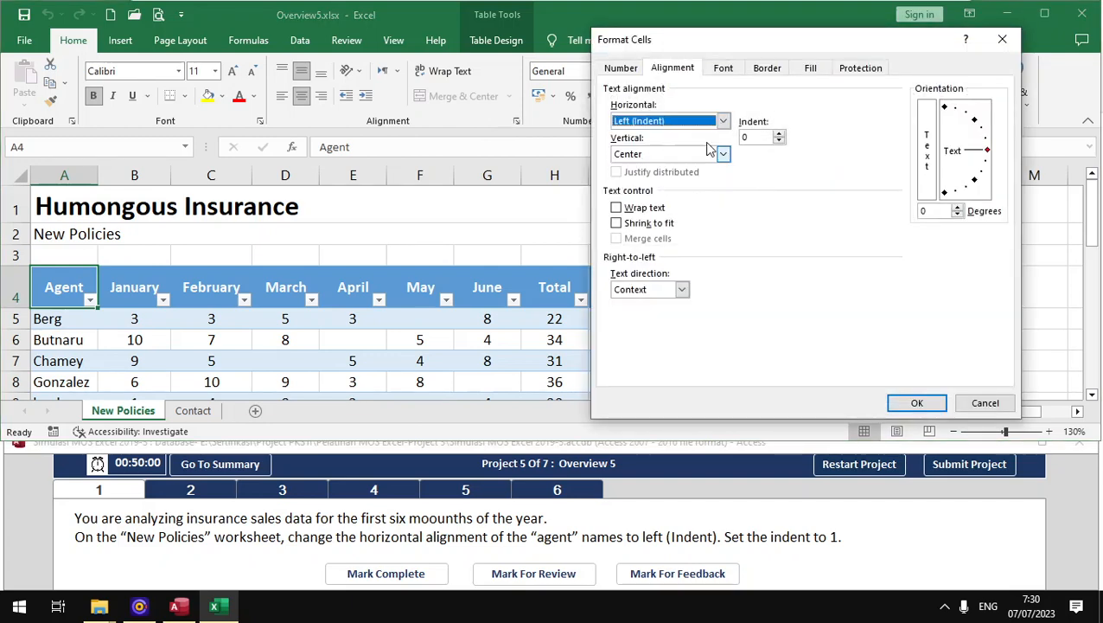
click(778, 135)
click(915, 402)
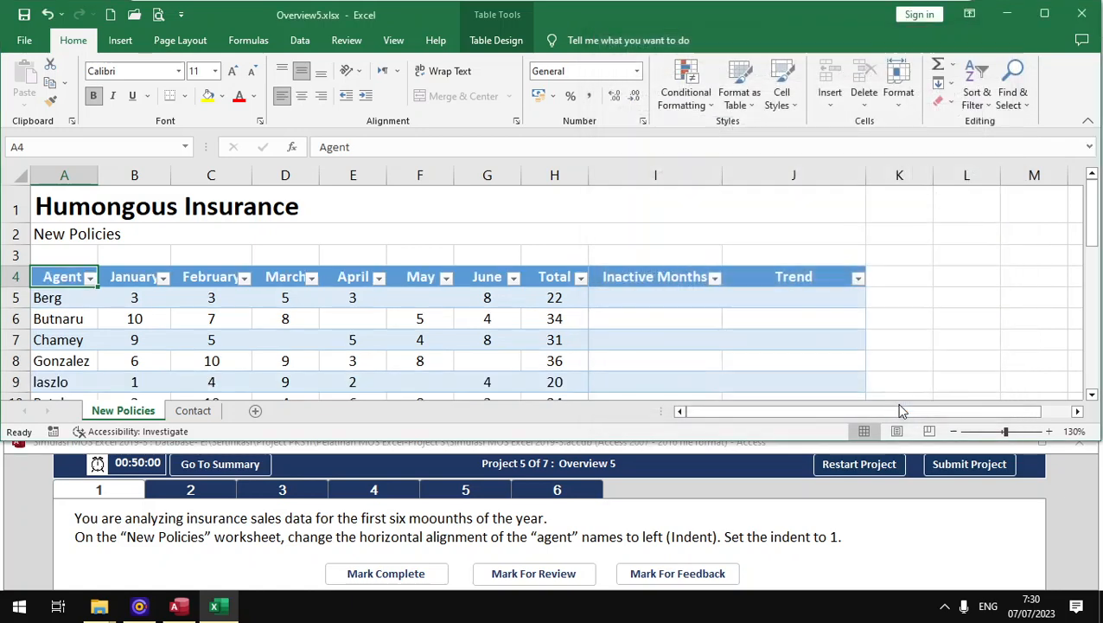
click(386, 576)
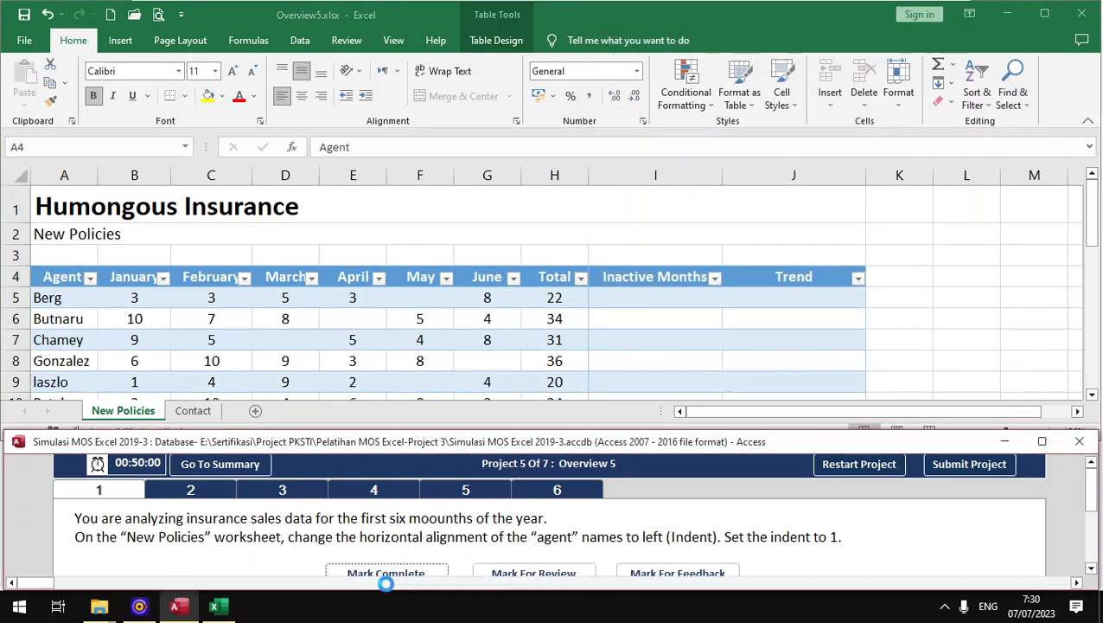
Step: Insert a win/loss sparkline in J5 using Berg's January–June values B5:G5
click(205, 494)
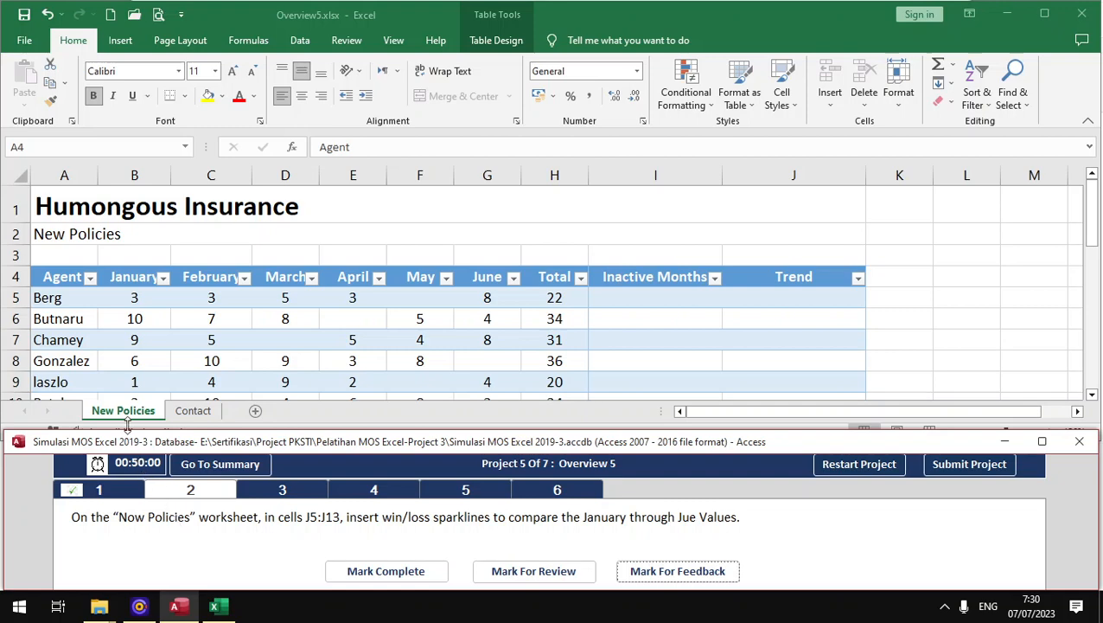
scroll(291, 367, down, 2)
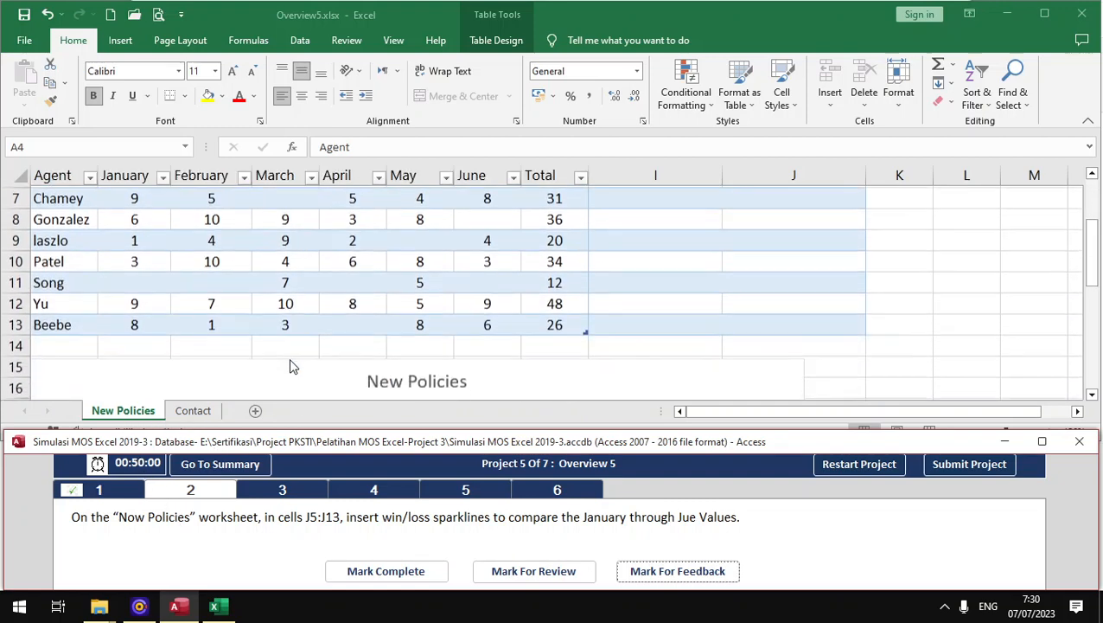
scroll(523, 294, up, 2)
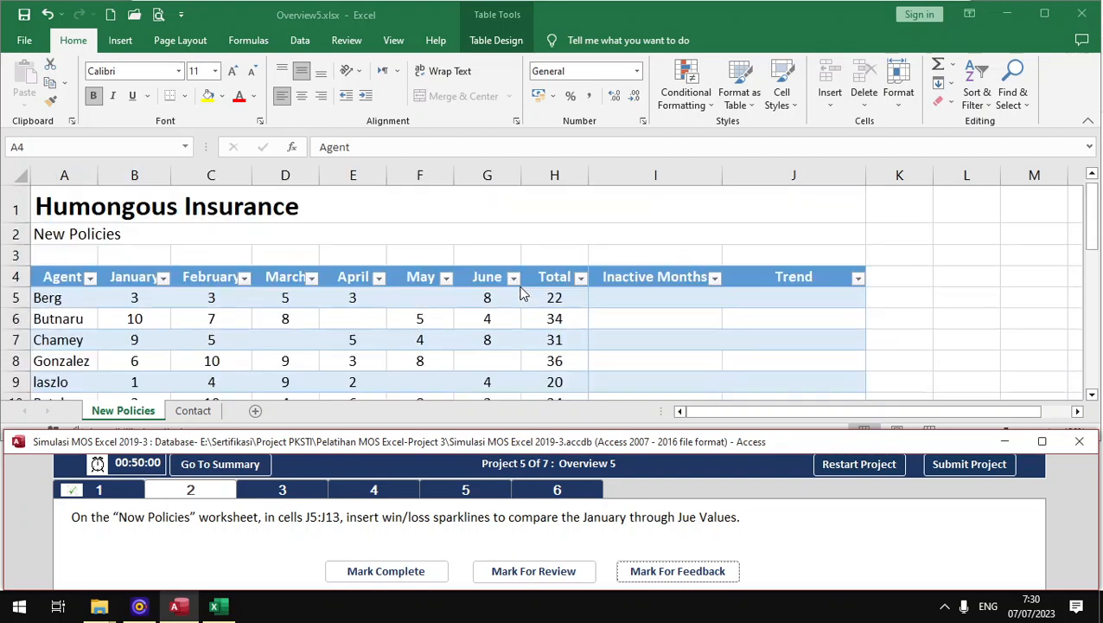
click(789, 301)
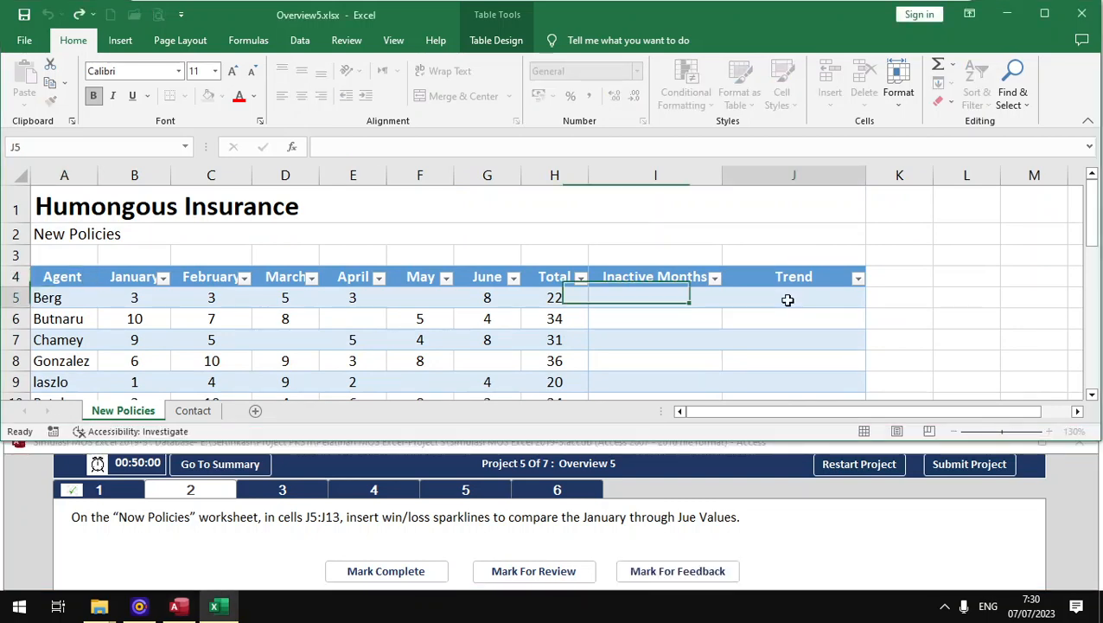
click(111, 41)
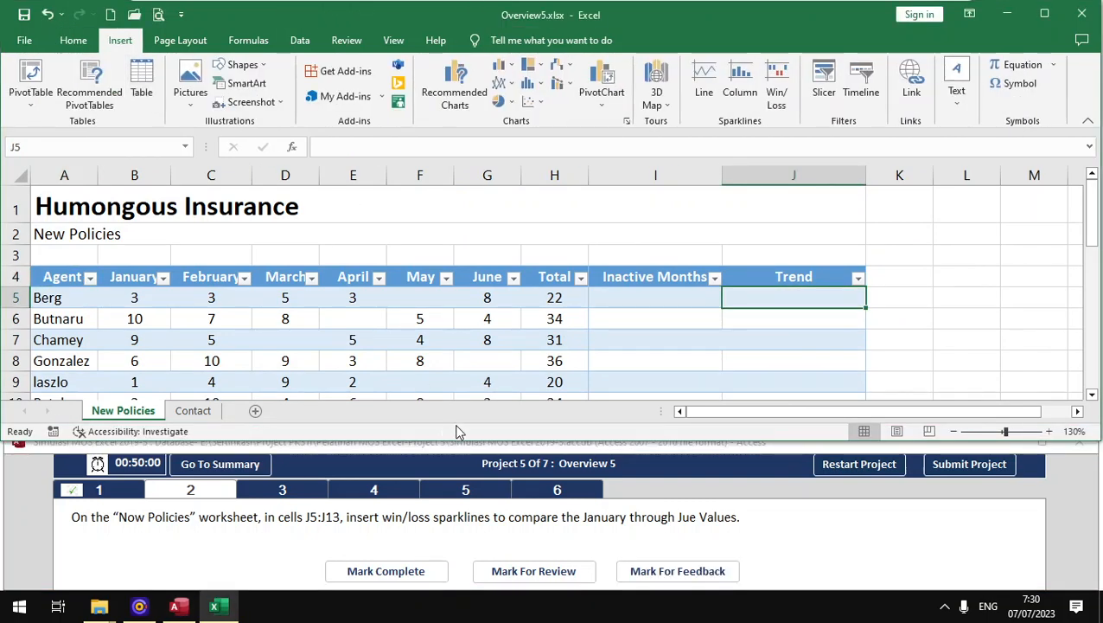
click(778, 87)
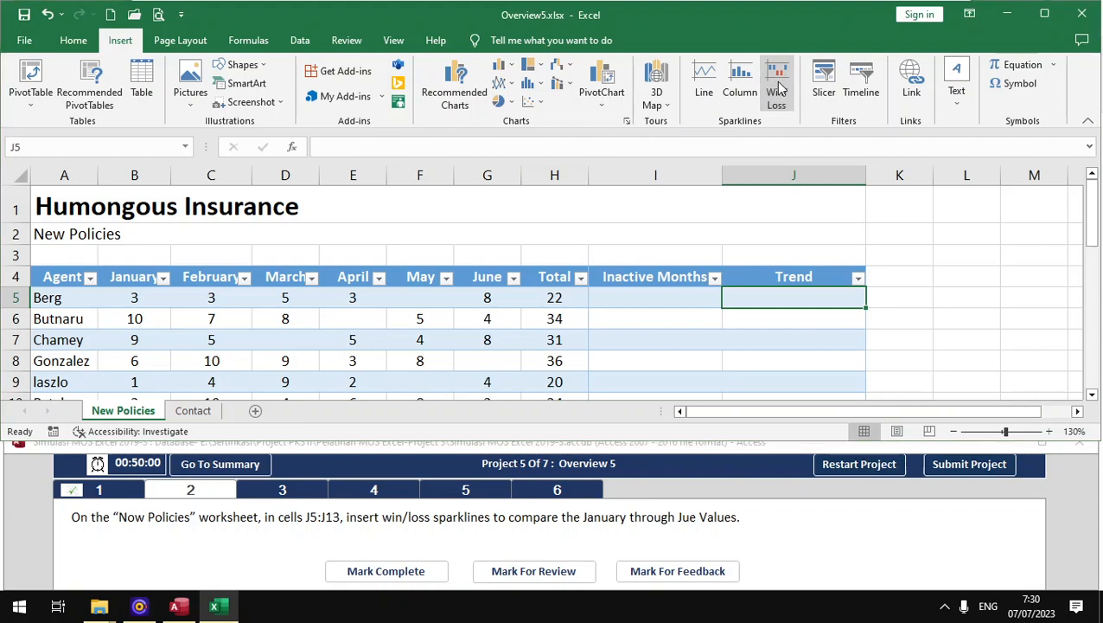
drag(132, 298, 456, 308)
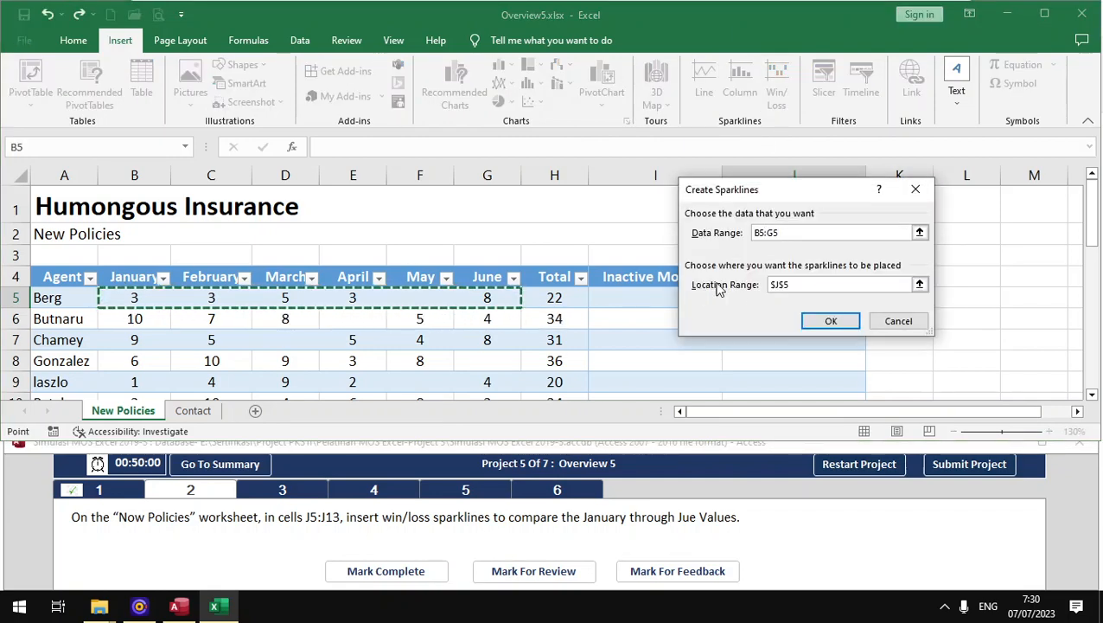
click(830, 321)
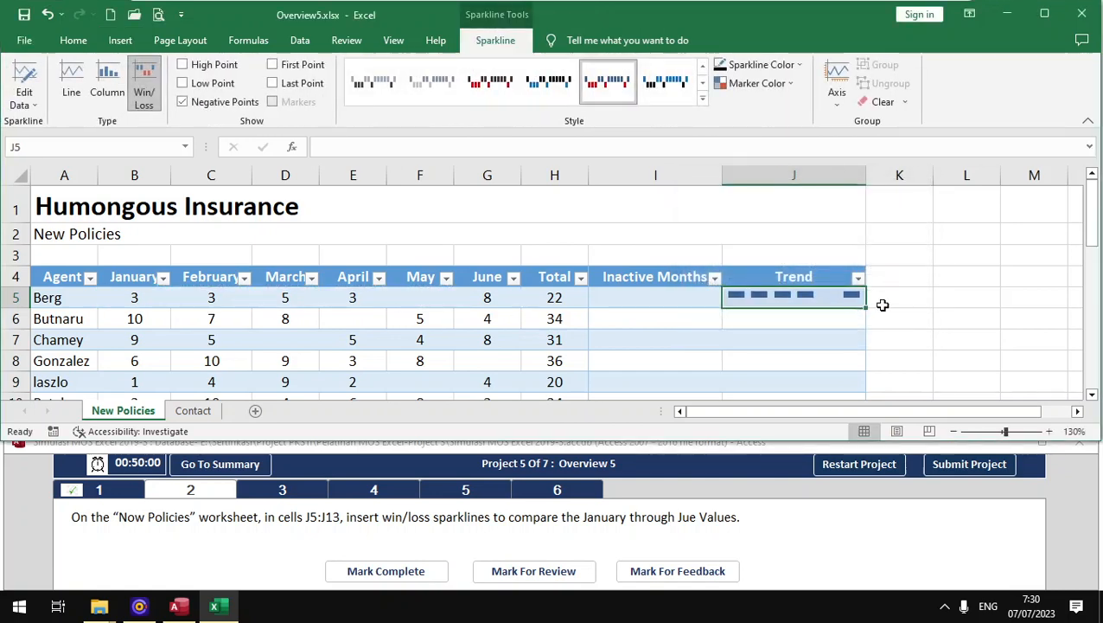
Step: Copy the sparkline down through J13 and mark the sparkline task complete
drag(866, 307, 839, 280)
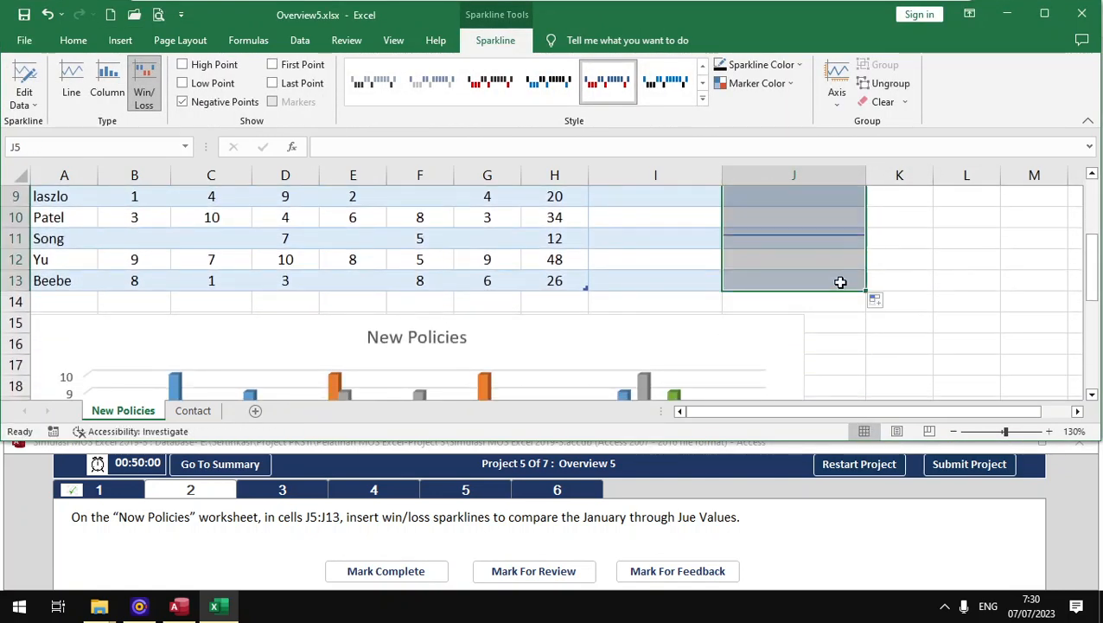
scroll(486, 338, up, 3)
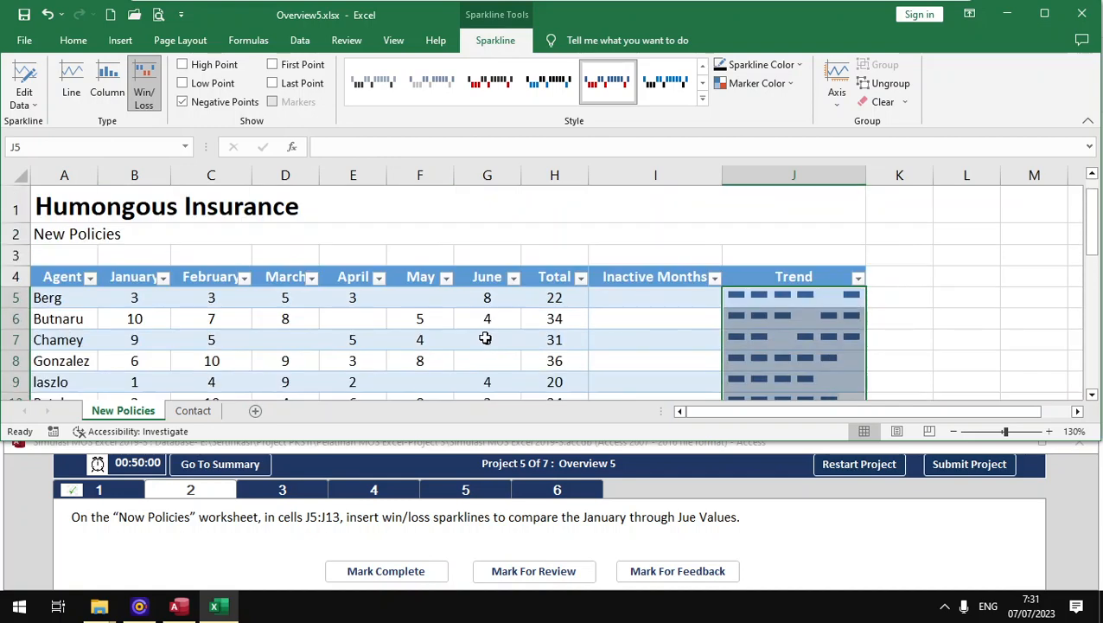
click(418, 574)
click(418, 575)
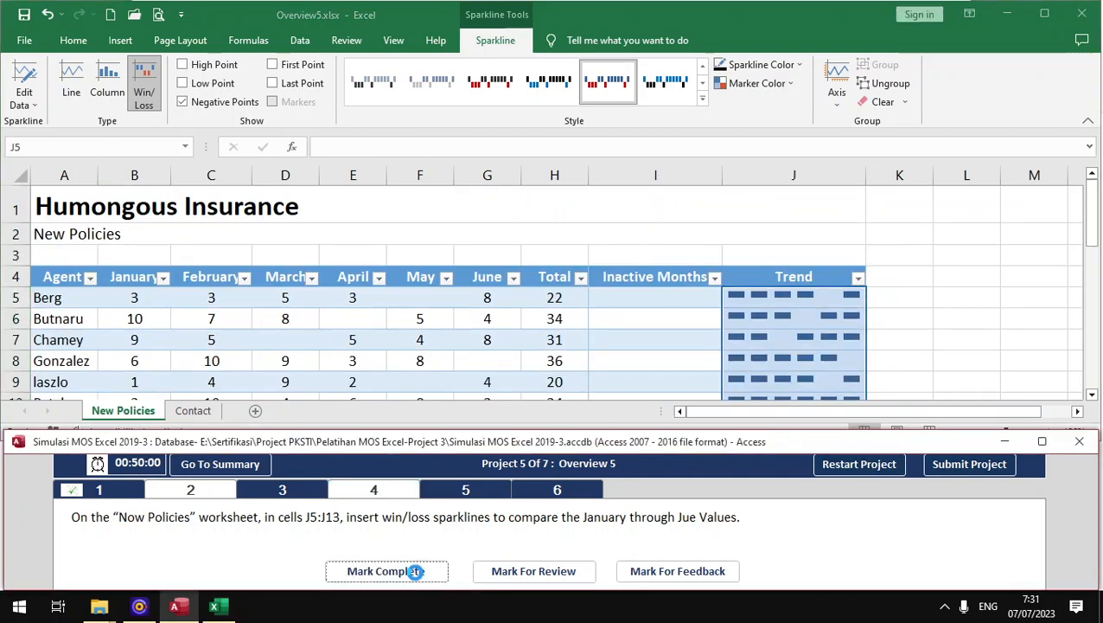
click(267, 497)
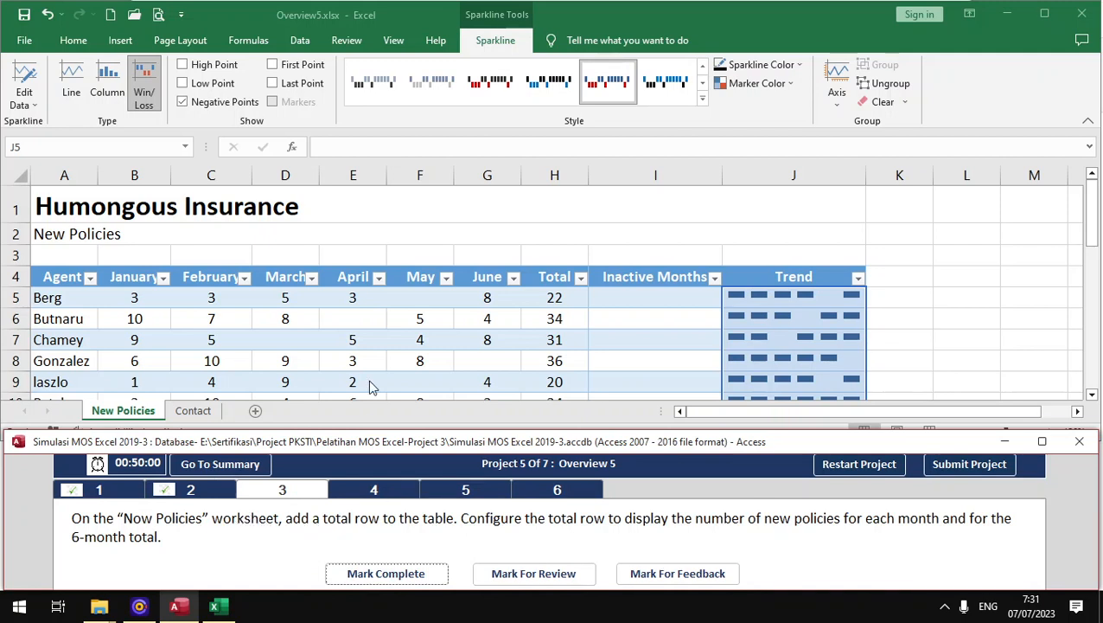
Step: Turn on the New Policies table's Total Row, which shows 263, and mark task 3 complete
click(373, 364)
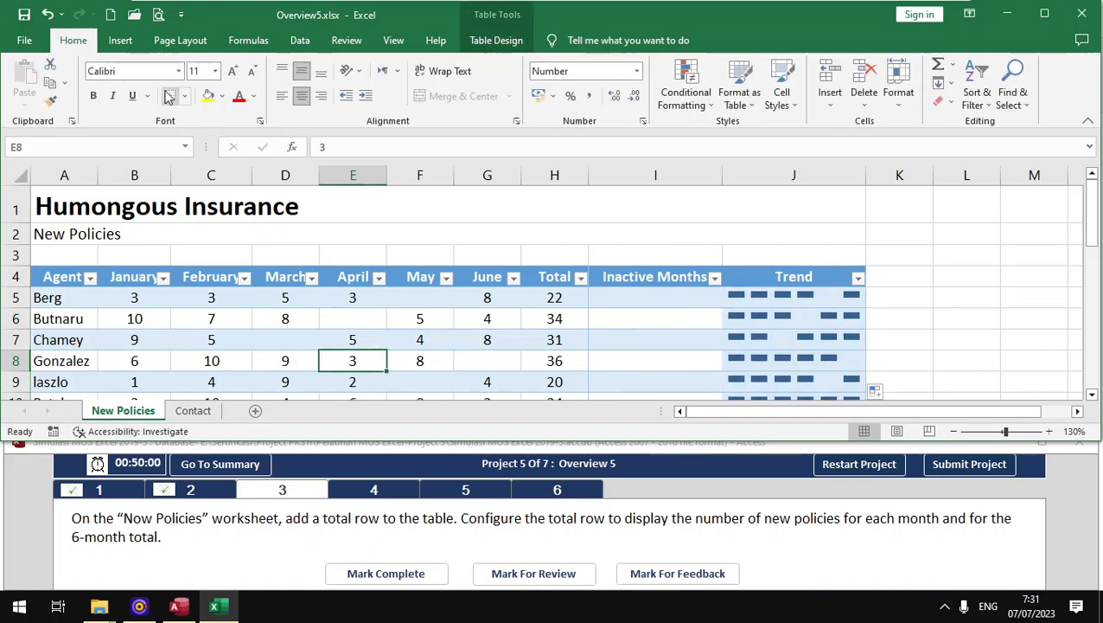
click(492, 40)
click(484, 83)
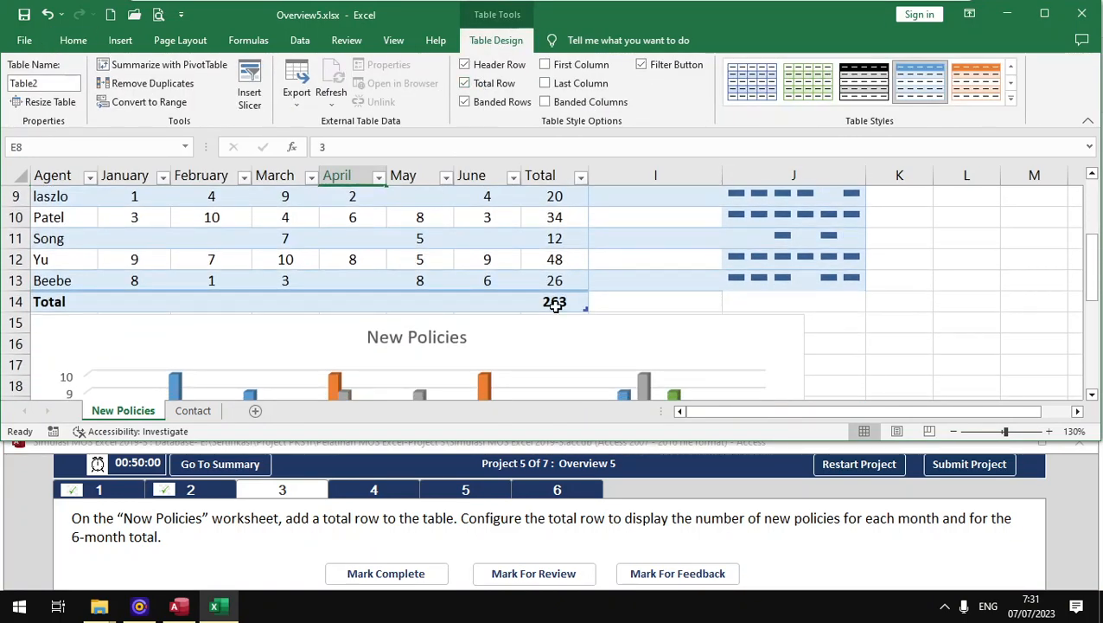
click(374, 576)
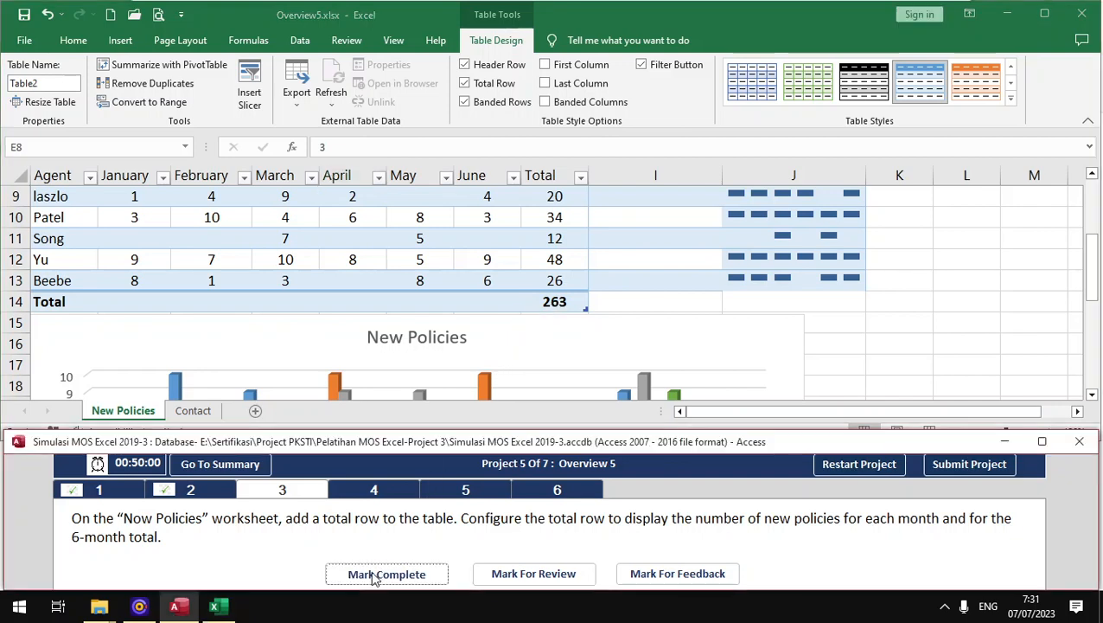
click(375, 576)
click(374, 491)
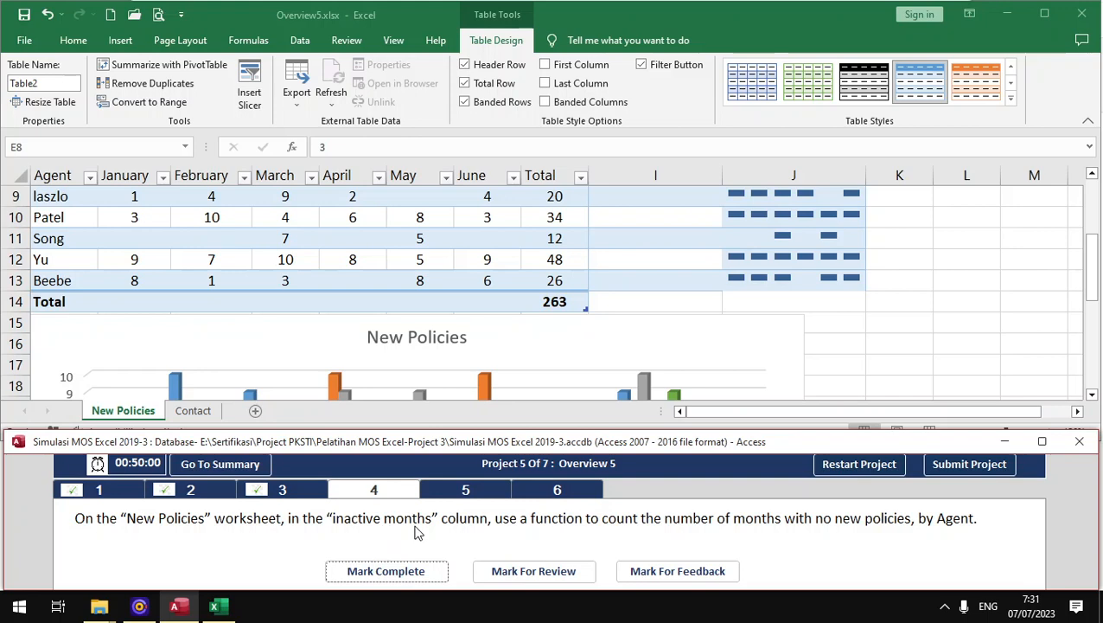
scroll(614, 317, up, 3)
Step: Enter =COUNTBLANK(B5:G5) in I5 and fill it down to I13
click(621, 297)
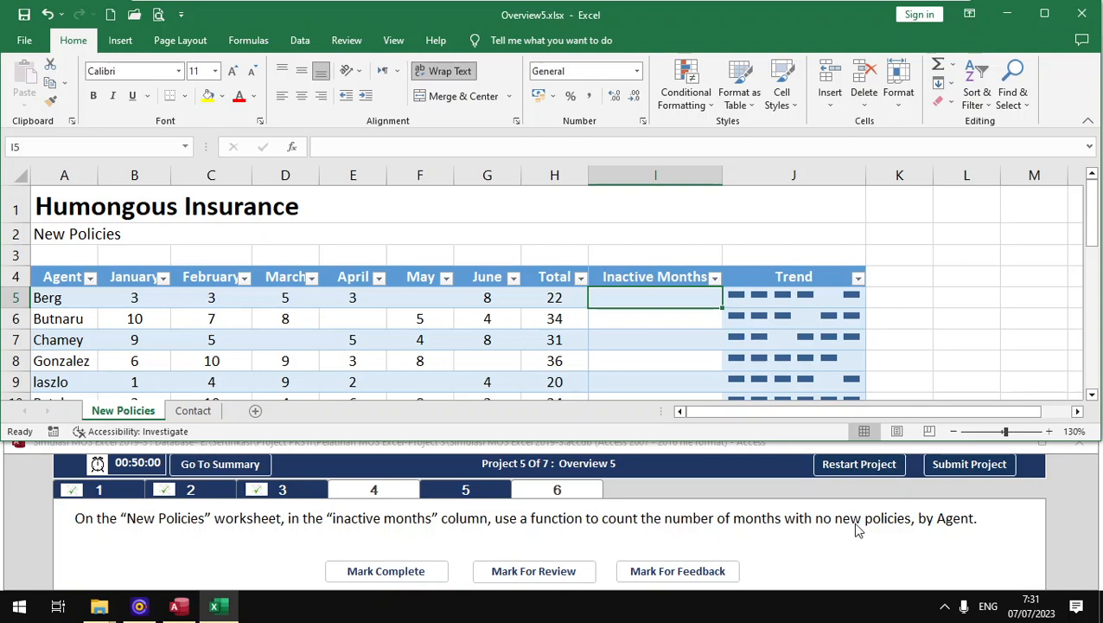
text(=)
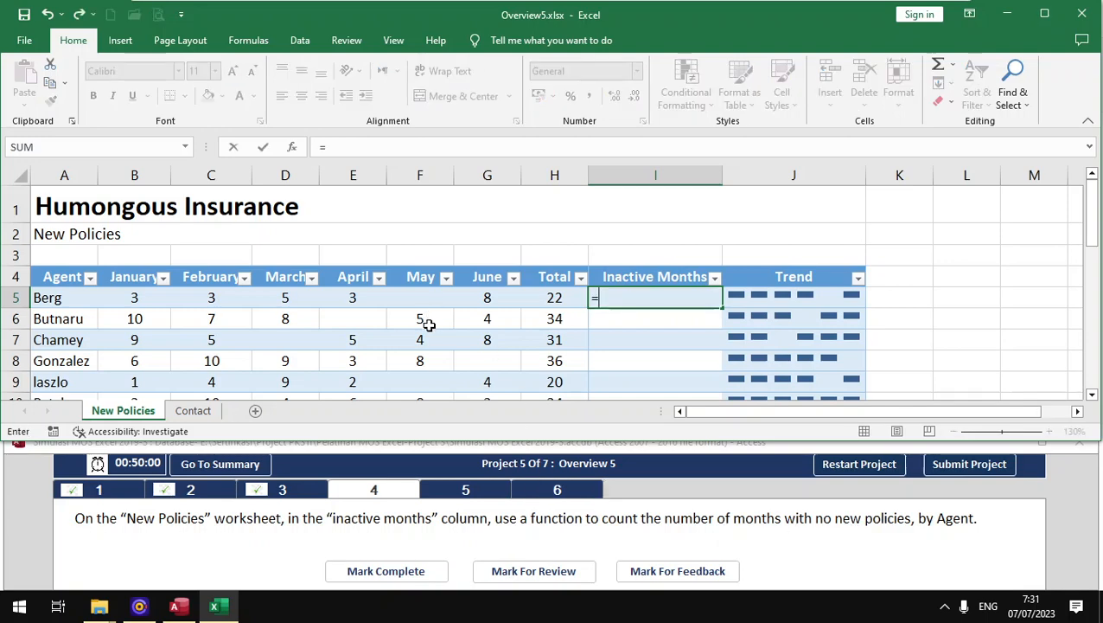
text(coun)
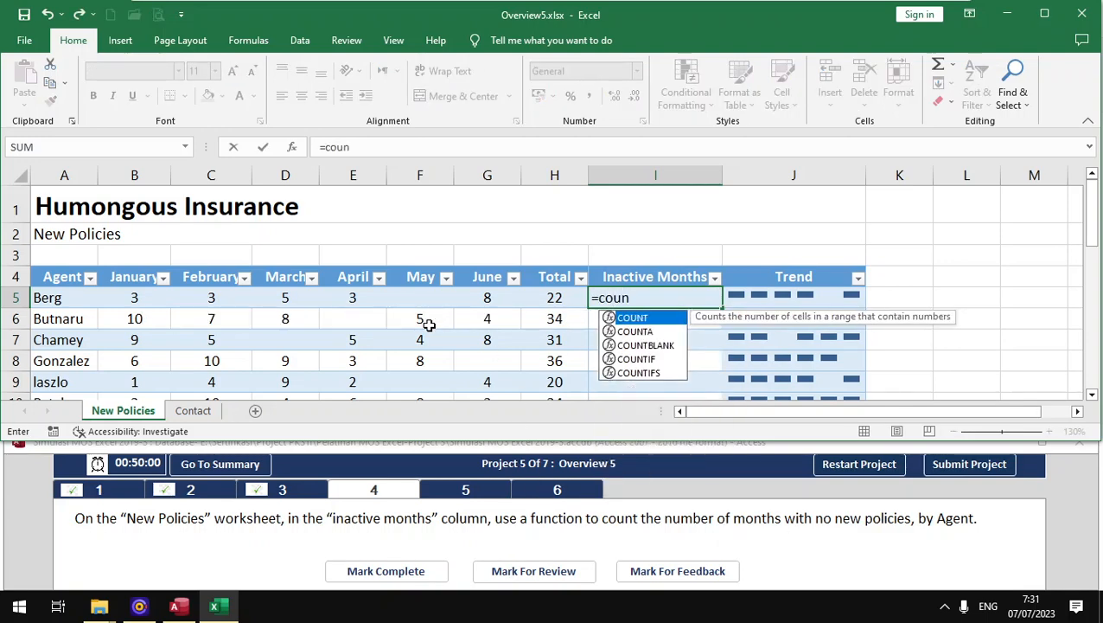
key(Down)
key(Down)
key(Tab)
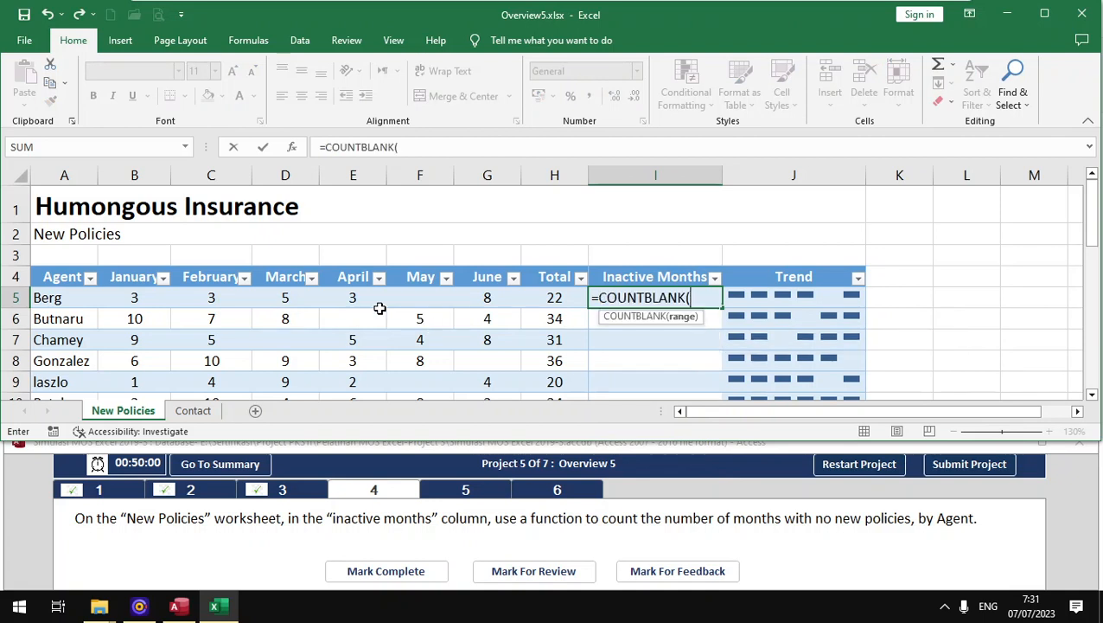
drag(160, 297, 489, 298)
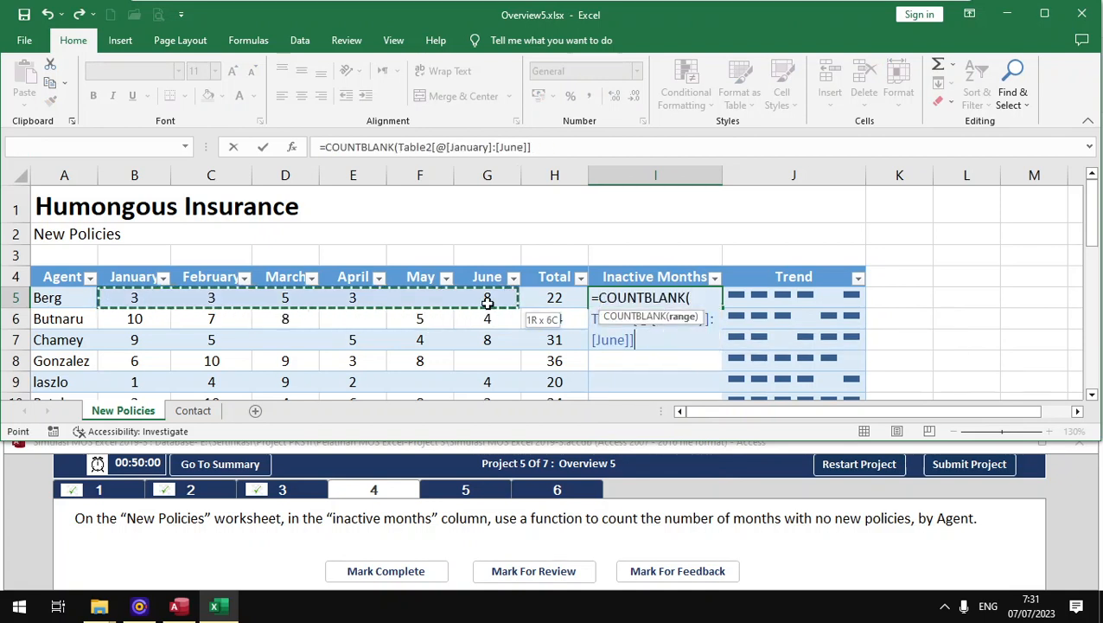
key(Return)
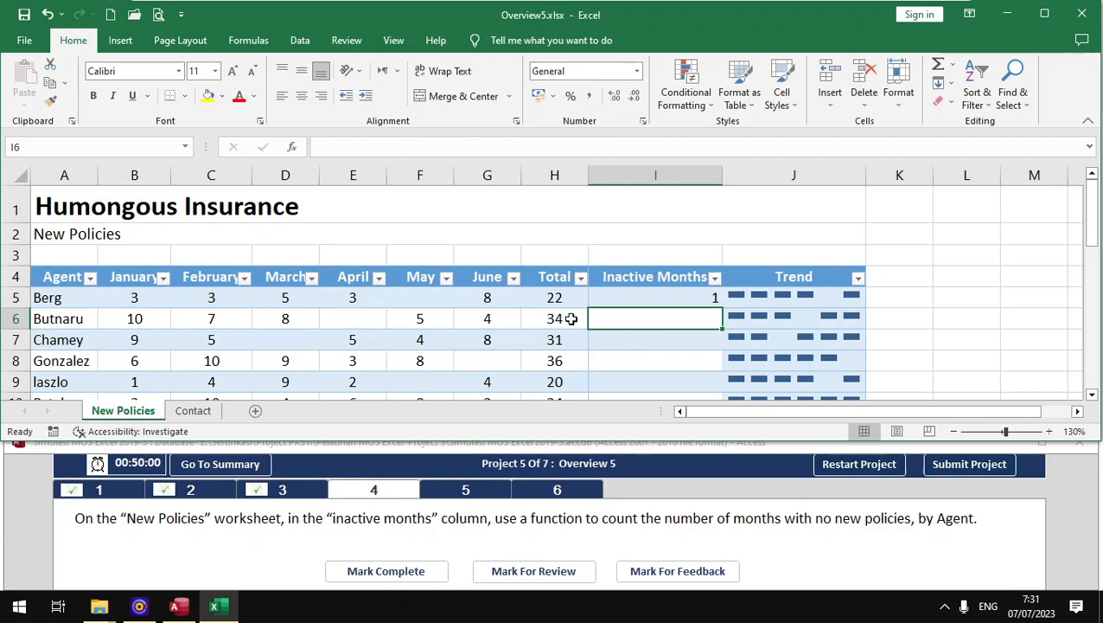
click(614, 292)
drag(722, 311, 707, 352)
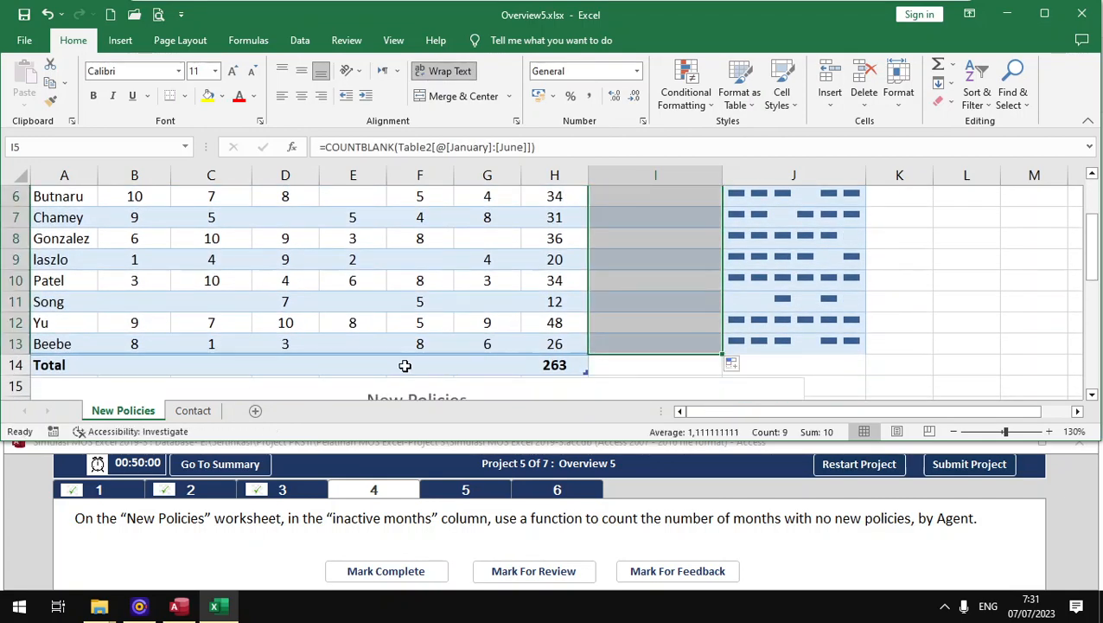
Step: Check the agents' empty month cells against the counts, including Song's four blank months
scroll(337, 344, up, 2)
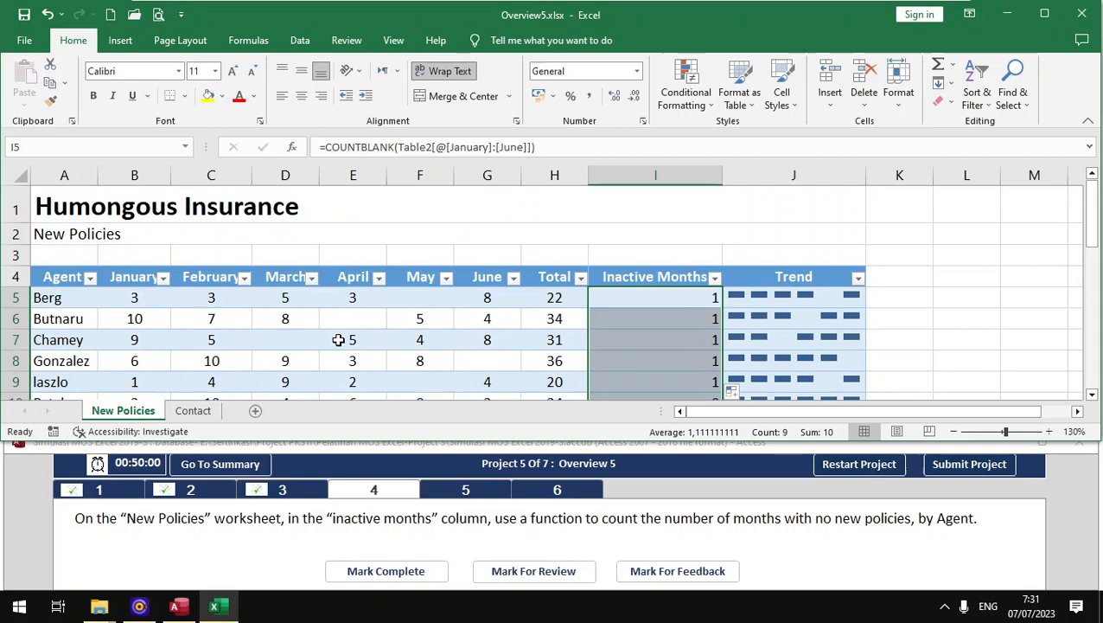
click(448, 294)
click(290, 344)
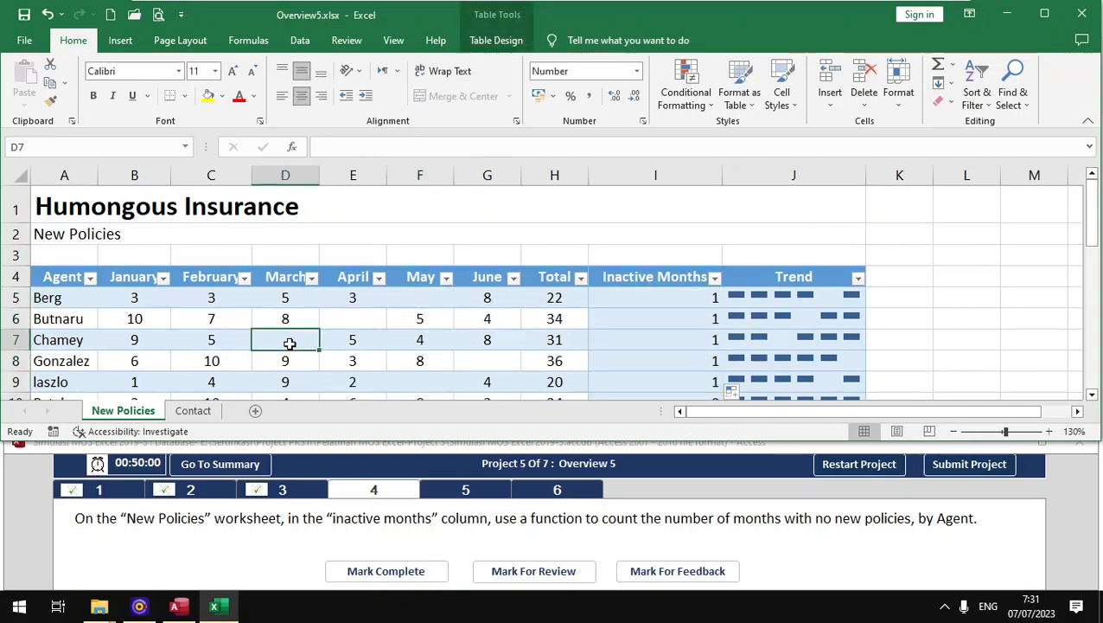
scroll(368, 358, down, 2)
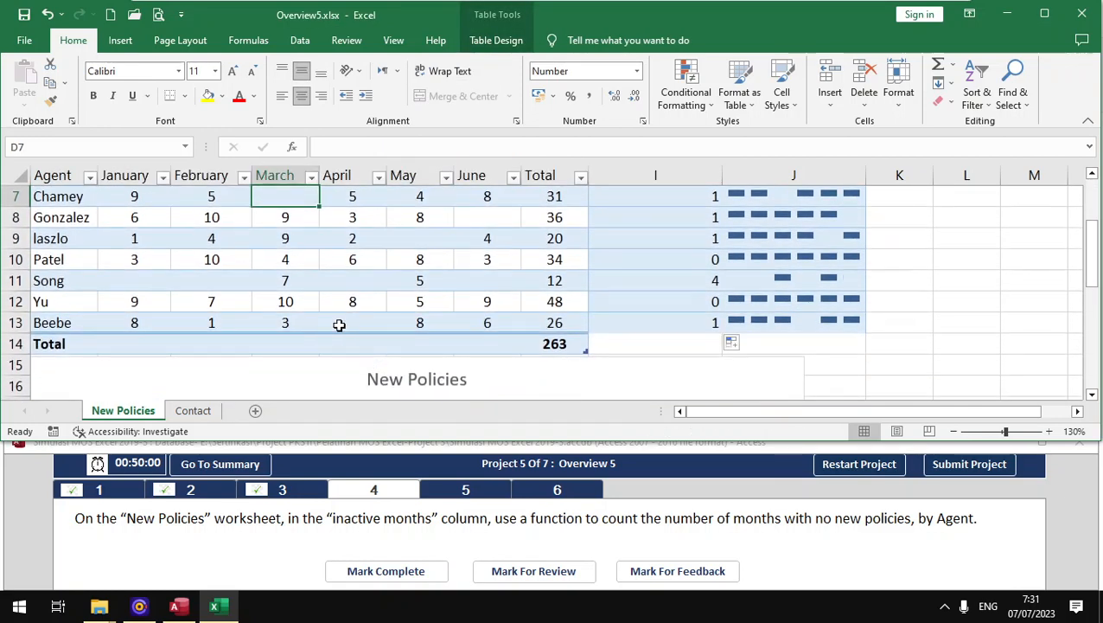
click(339, 325)
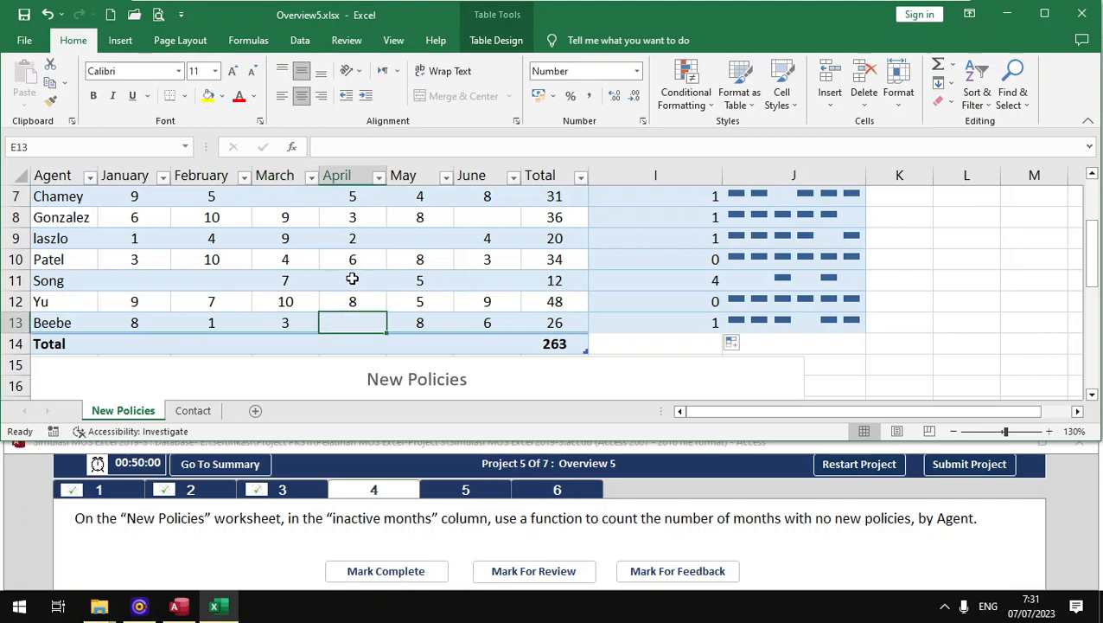
click(352, 279)
click(199, 278)
click(142, 278)
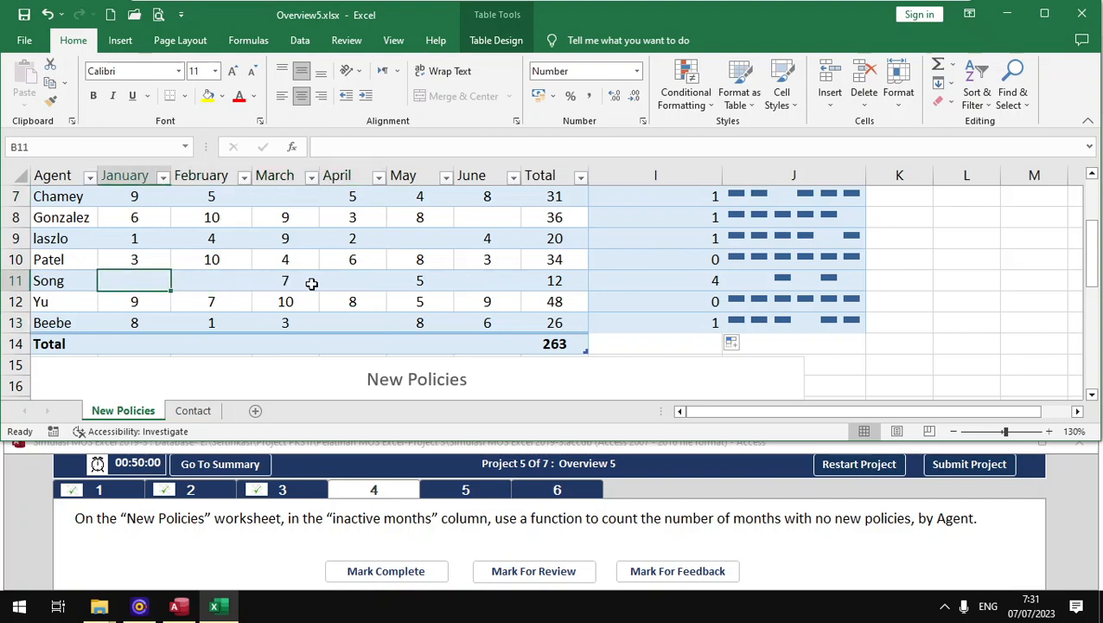
click(460, 275)
scroll(624, 215, up, 2)
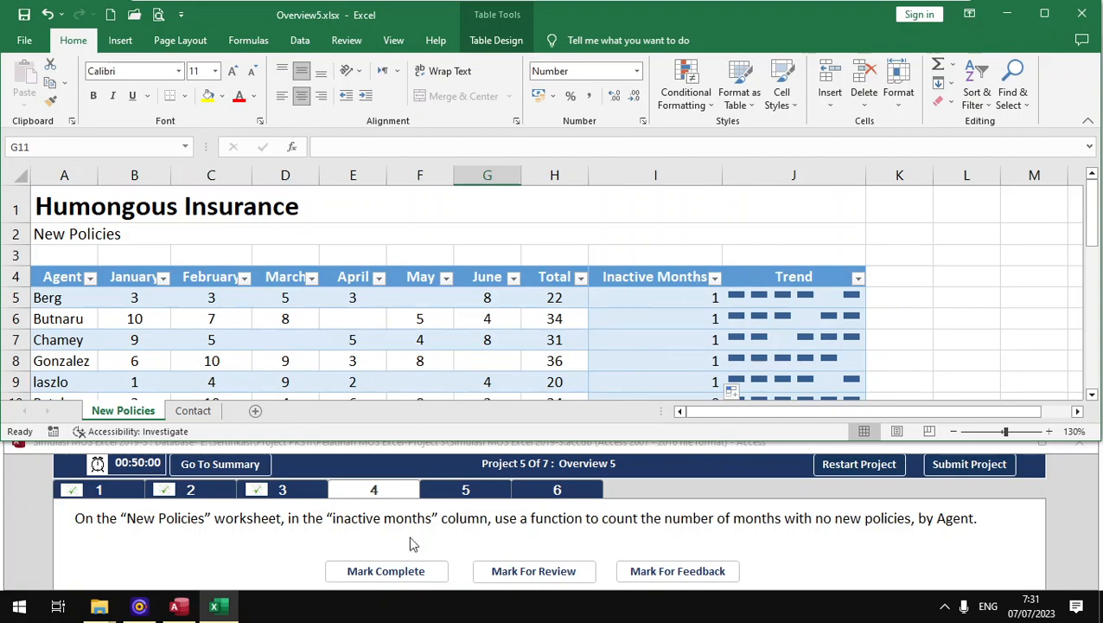
Step: Mark the inactive months task complete and switch to the Contact sheet
click(370, 572)
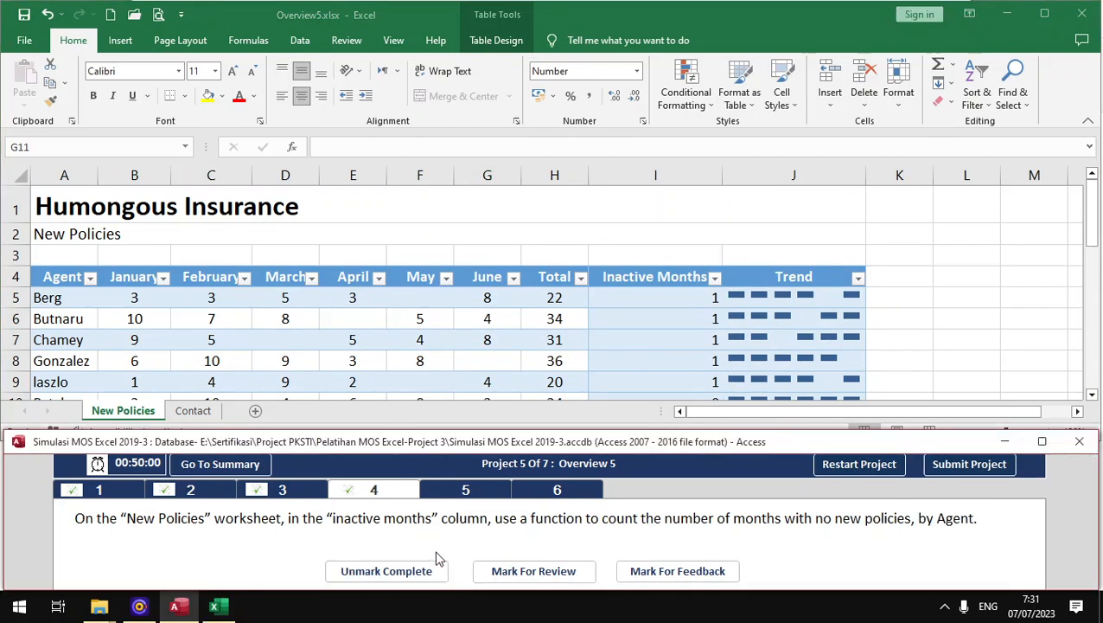
click(466, 493)
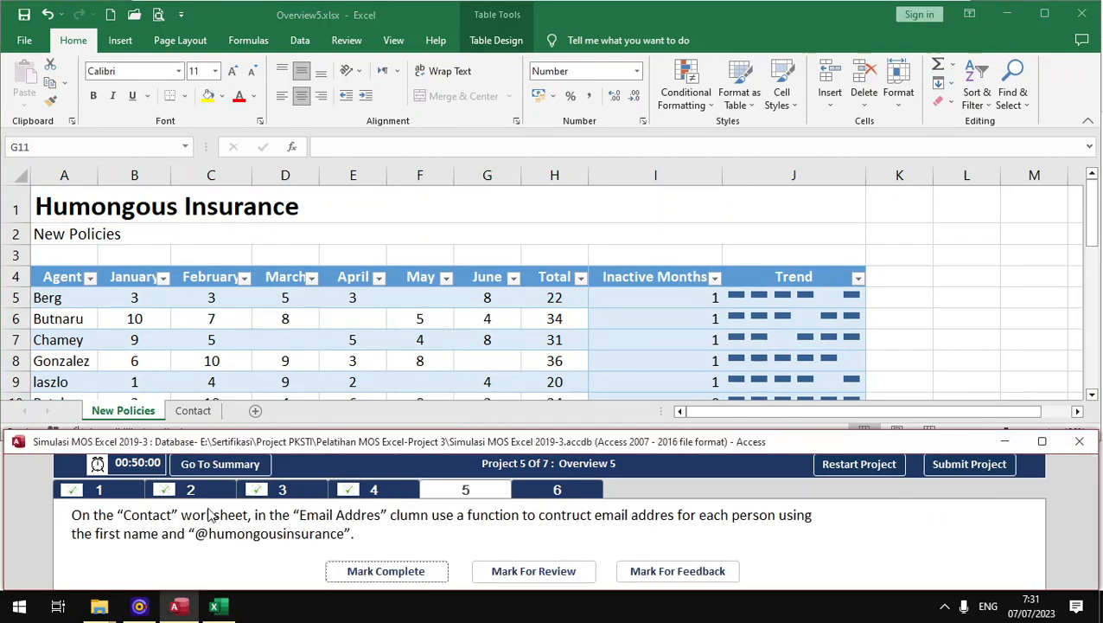
click(195, 421)
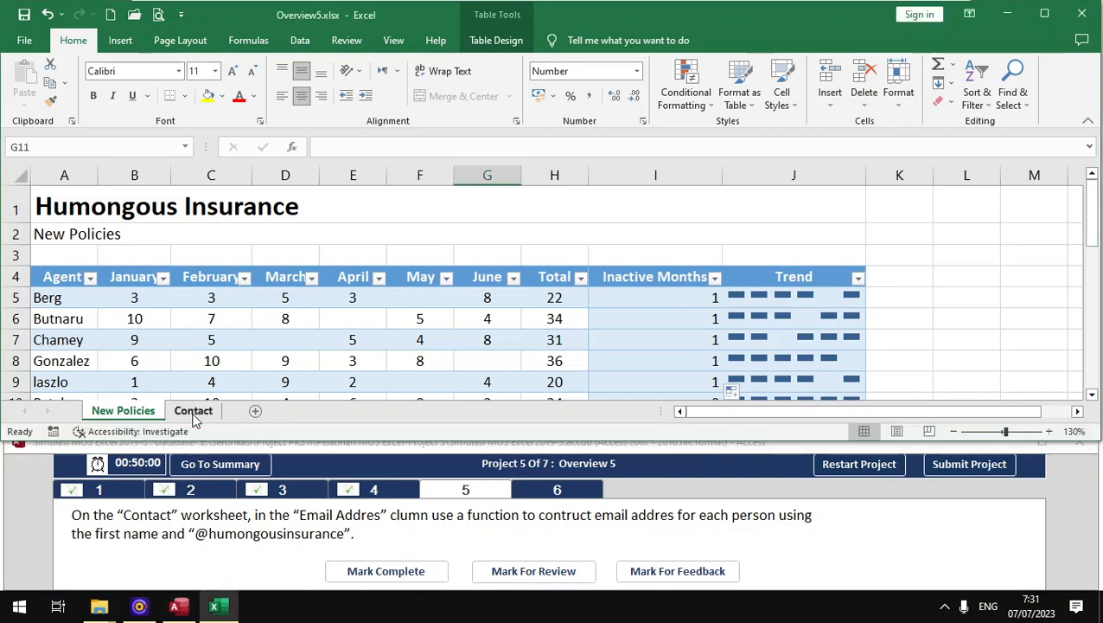
click(193, 412)
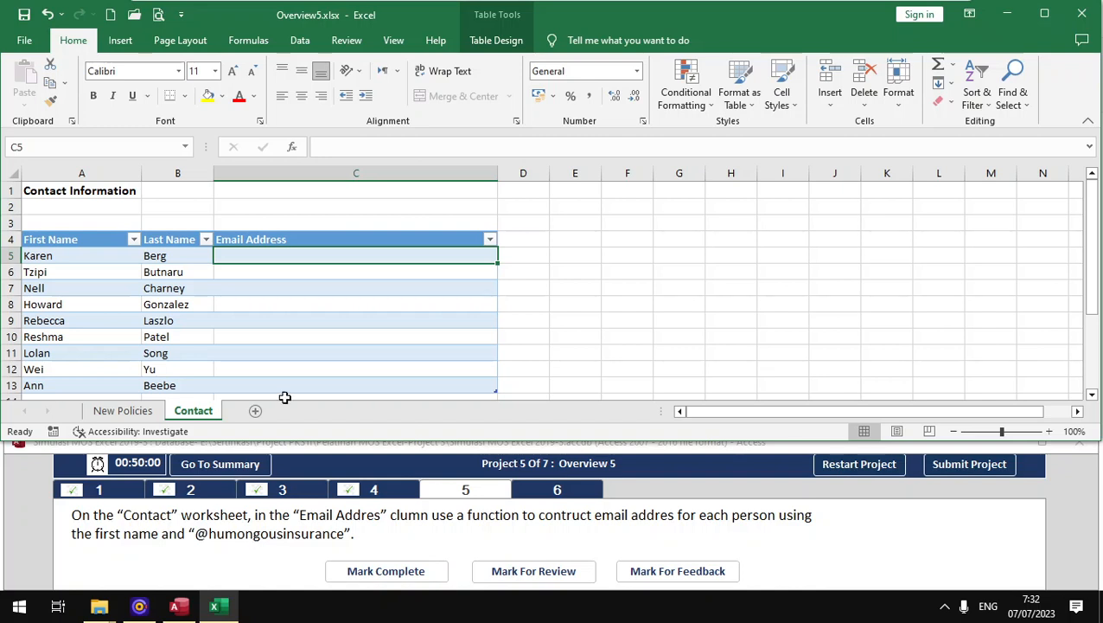
Step: Start a CONCATENATE email formula in C5, then discard the mistyped attempt
text(=con)
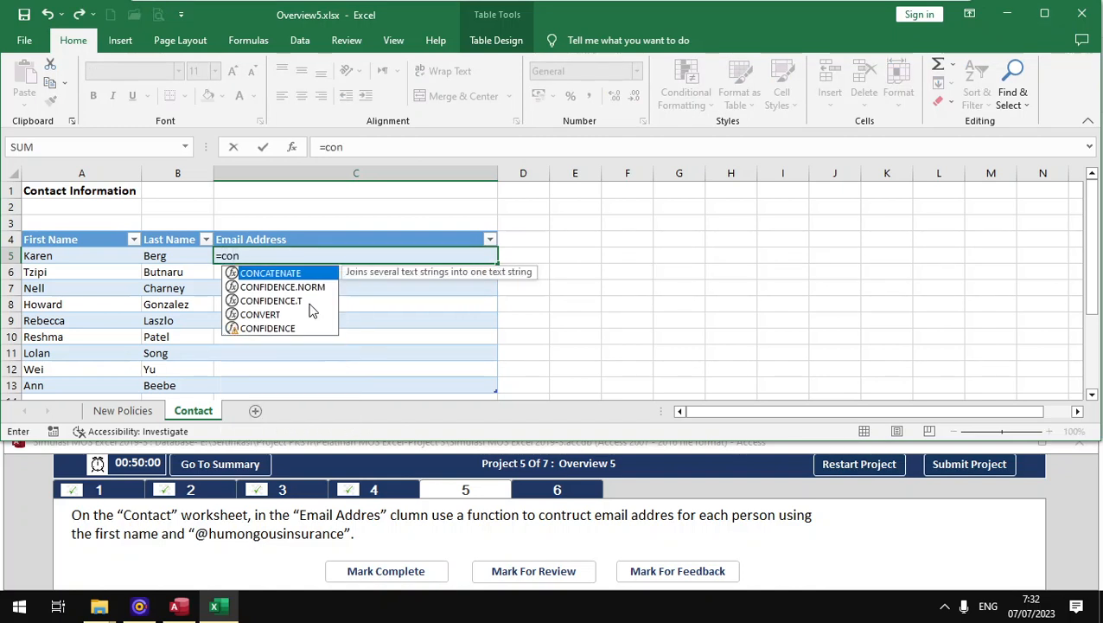
key(Tab)
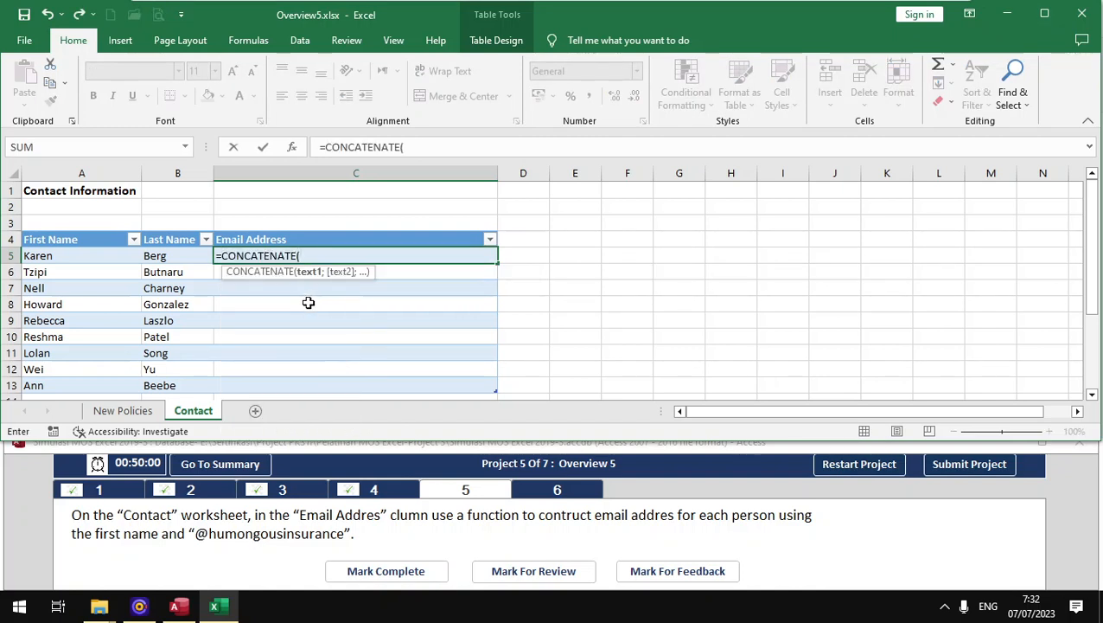
click(58, 256)
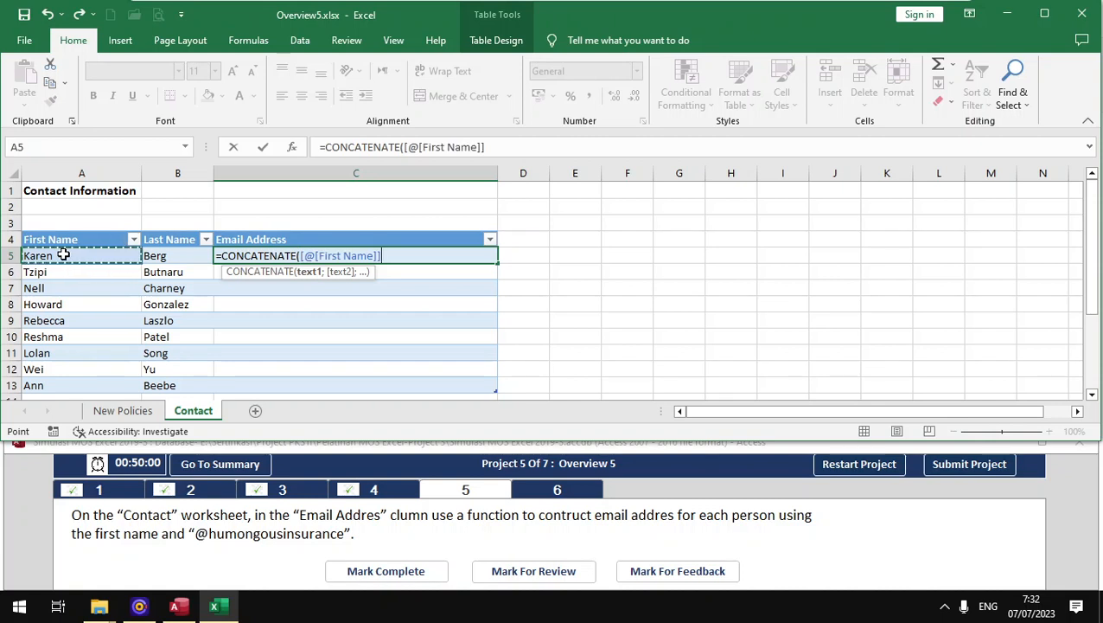
text(;"@hu)
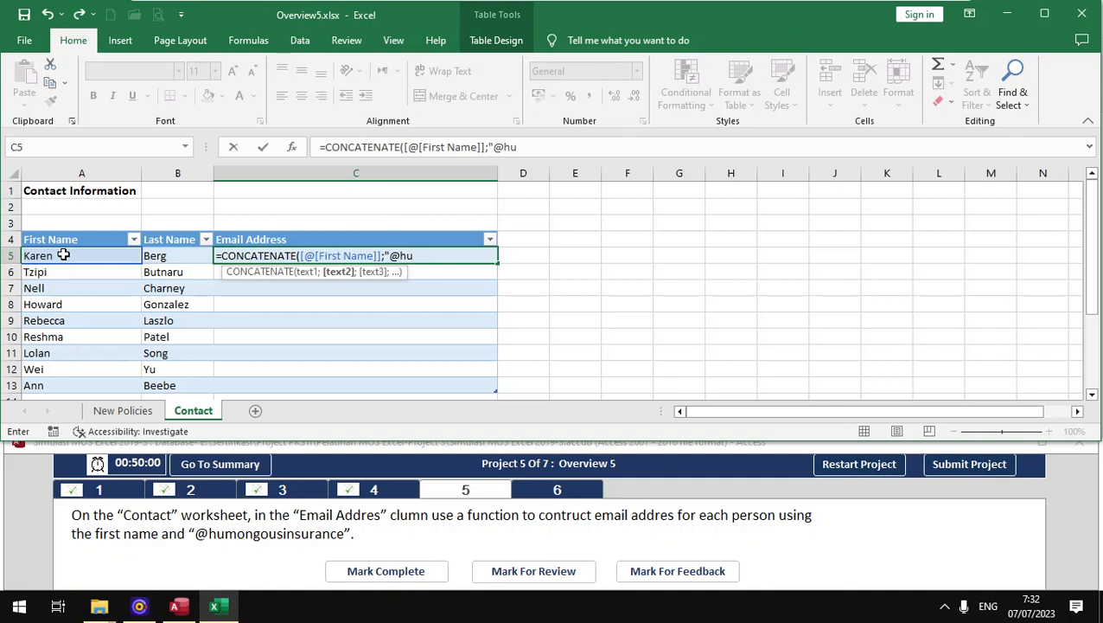
text(mongousin)
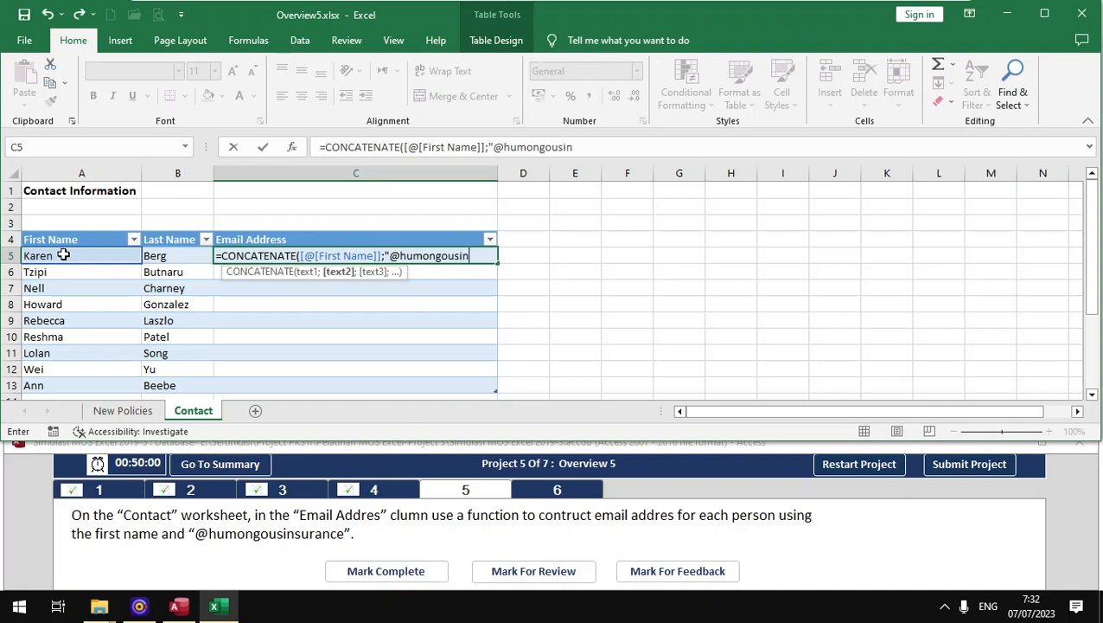
text(ce)
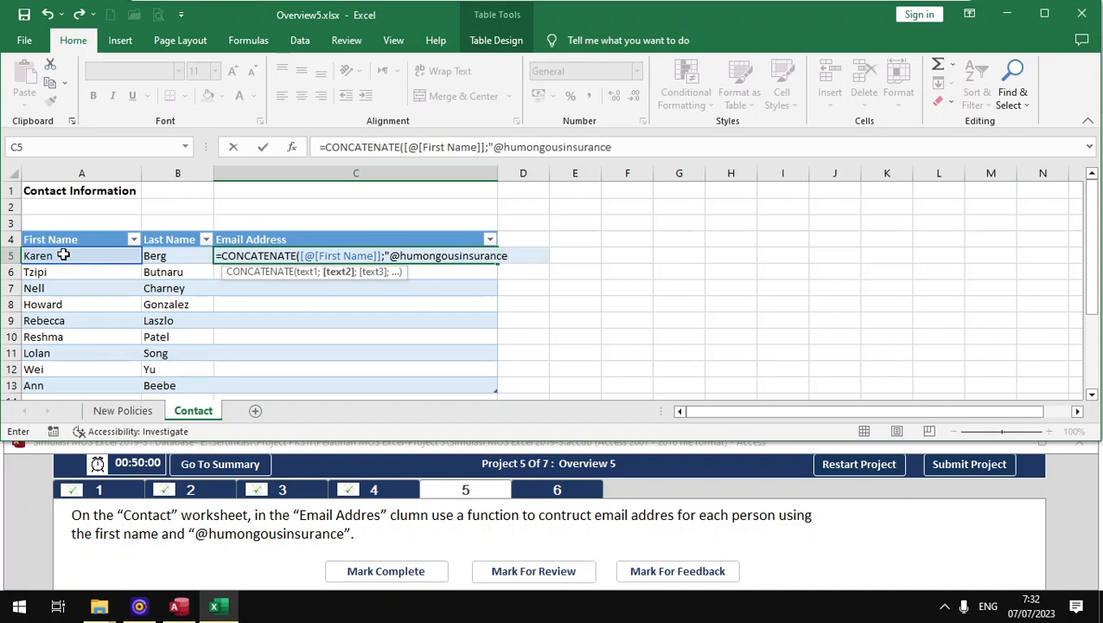
key(Return)
key(Return)
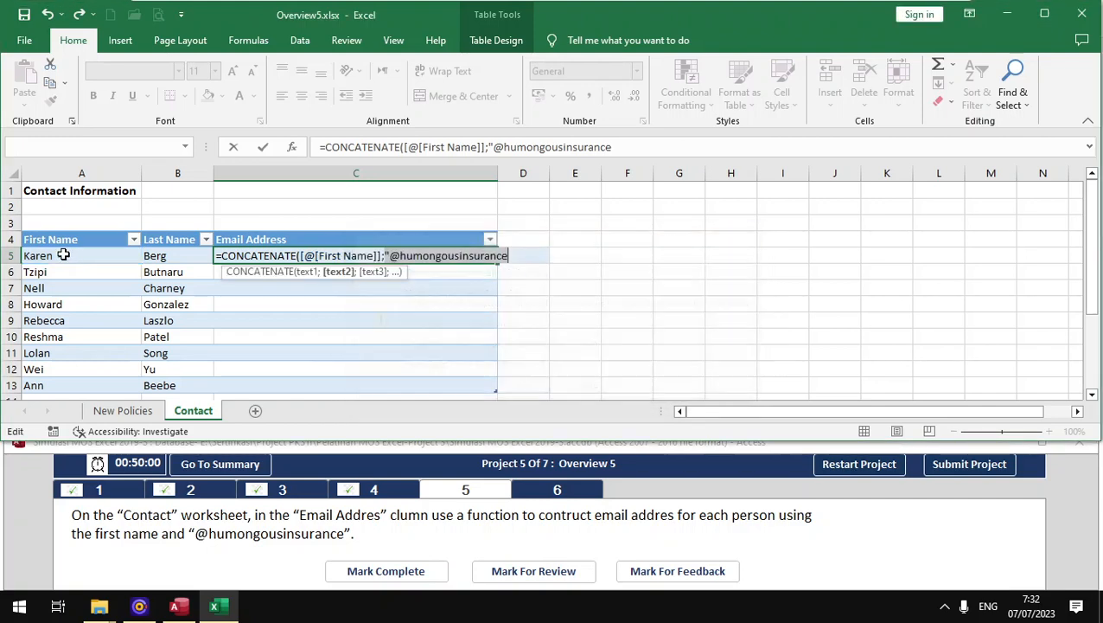
key(BackSpace)
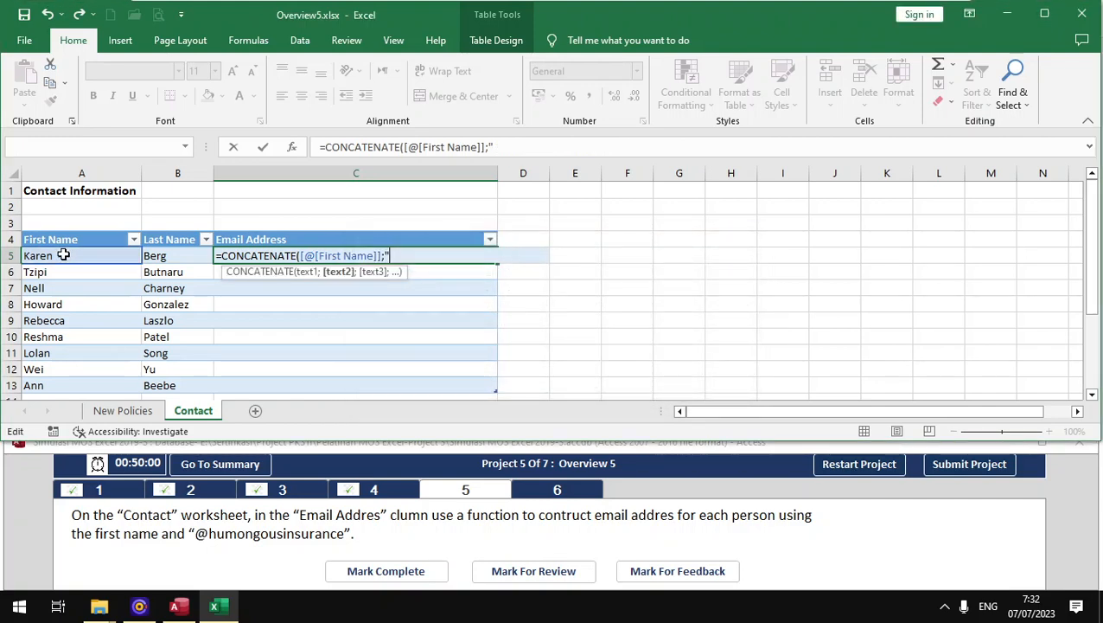
key(Escape)
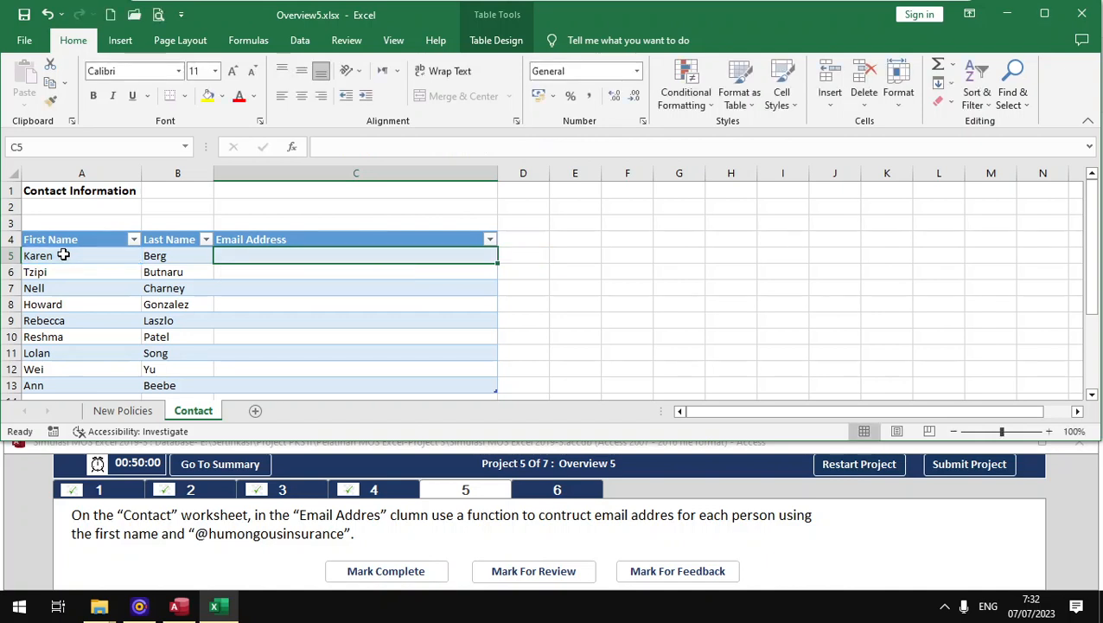
text(=)
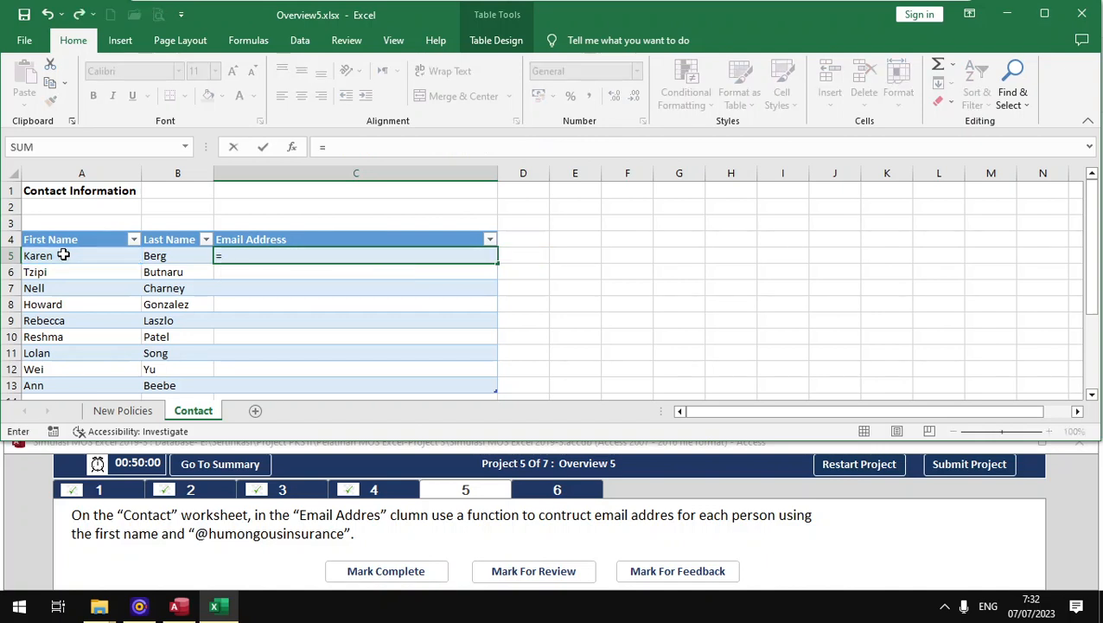
text(con)
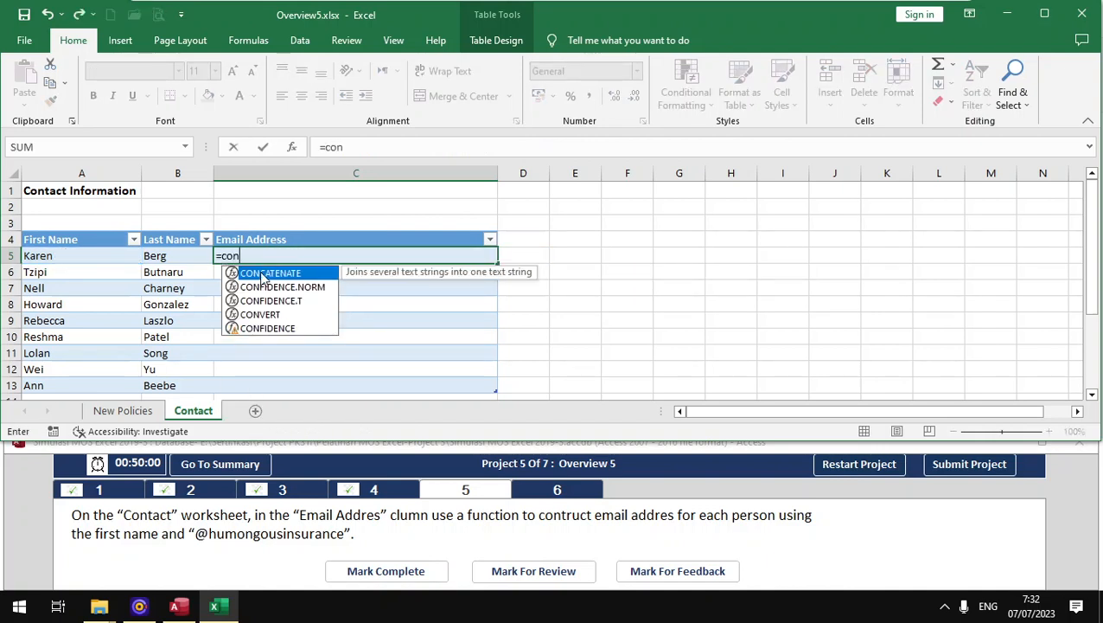
double_click(262, 275)
click(70, 257)
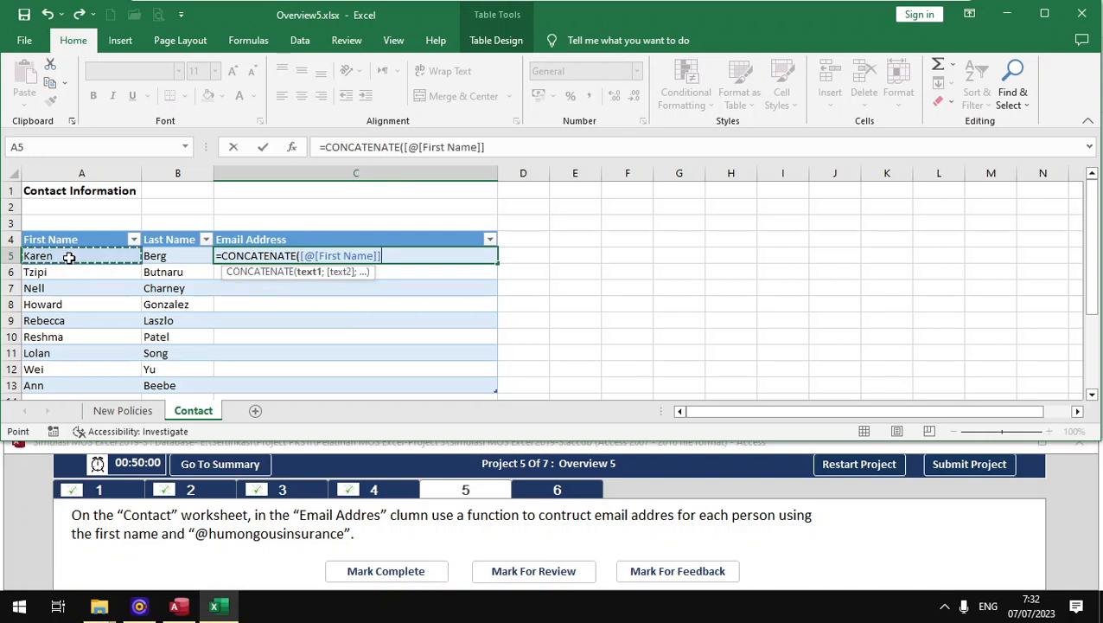
text(;)
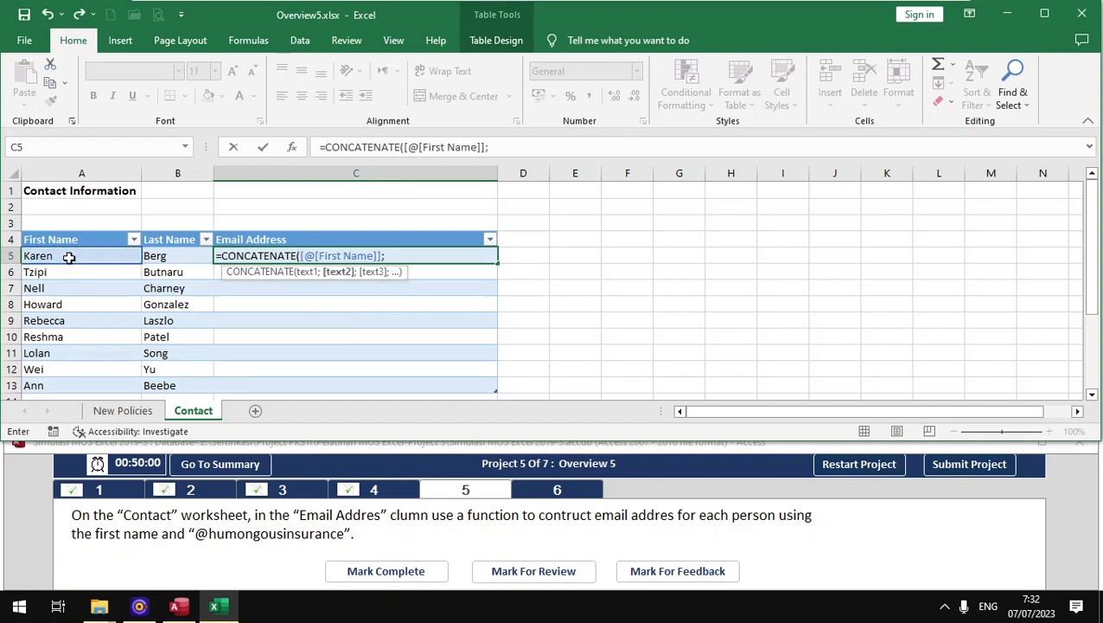
text("")
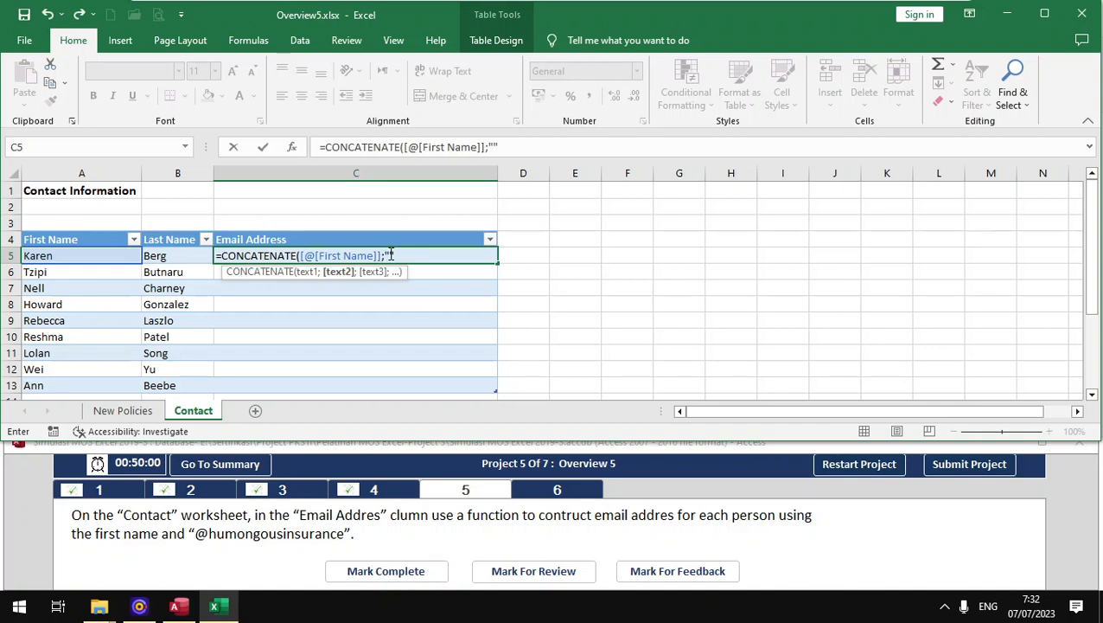
text(@humong)
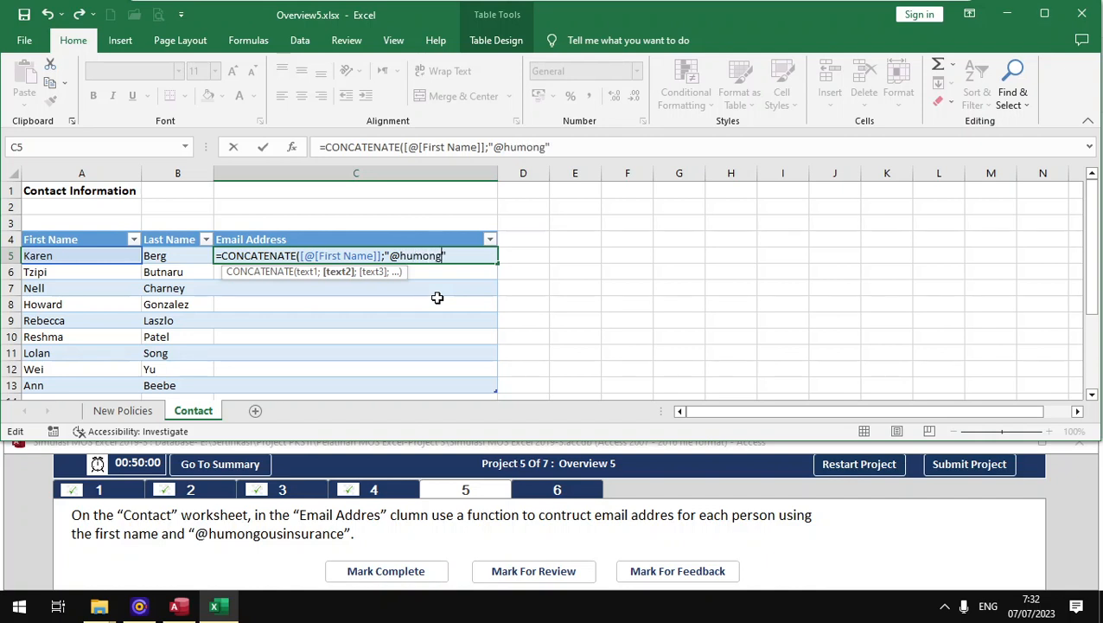
text(ousinsuran)
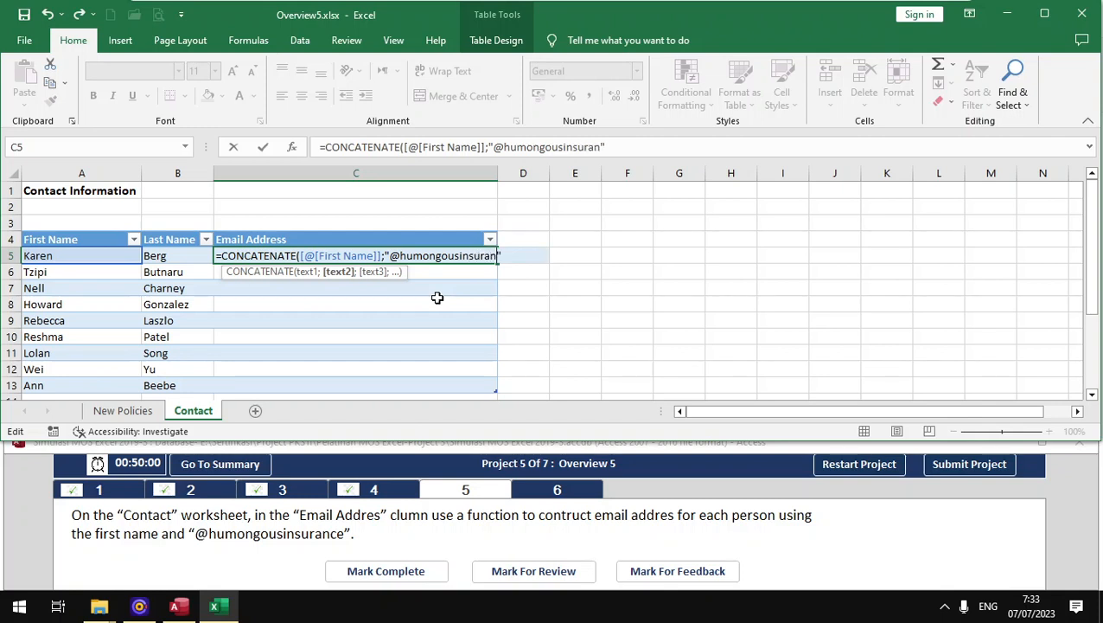
text(ce"))
key(Return)
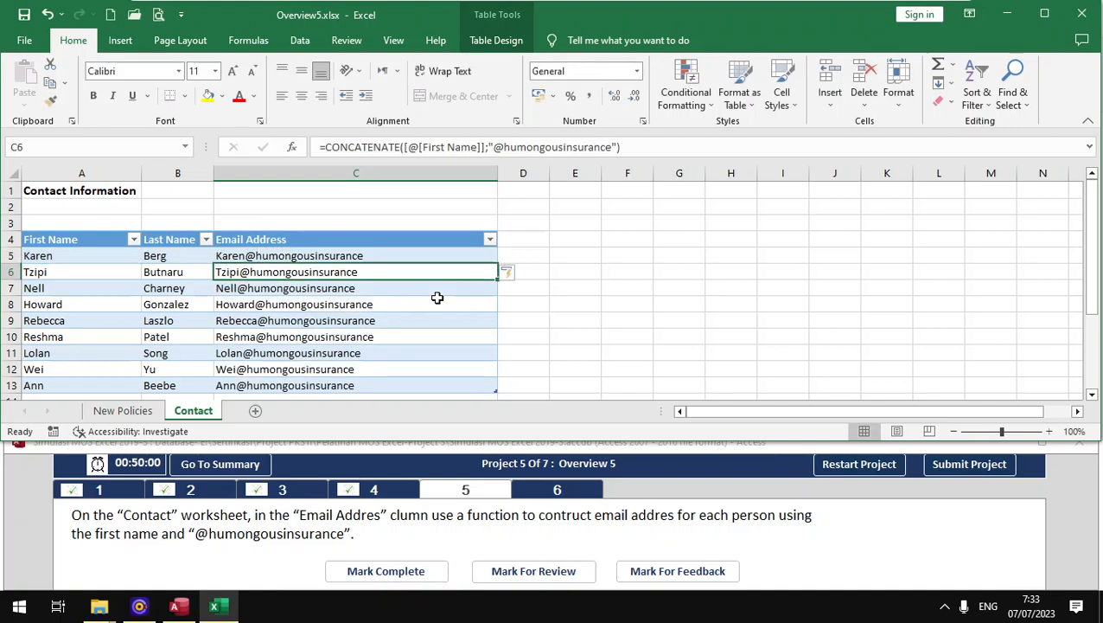
Step: Mark the email task complete and bring up task 6 on the New Policies sheet
click(215, 540)
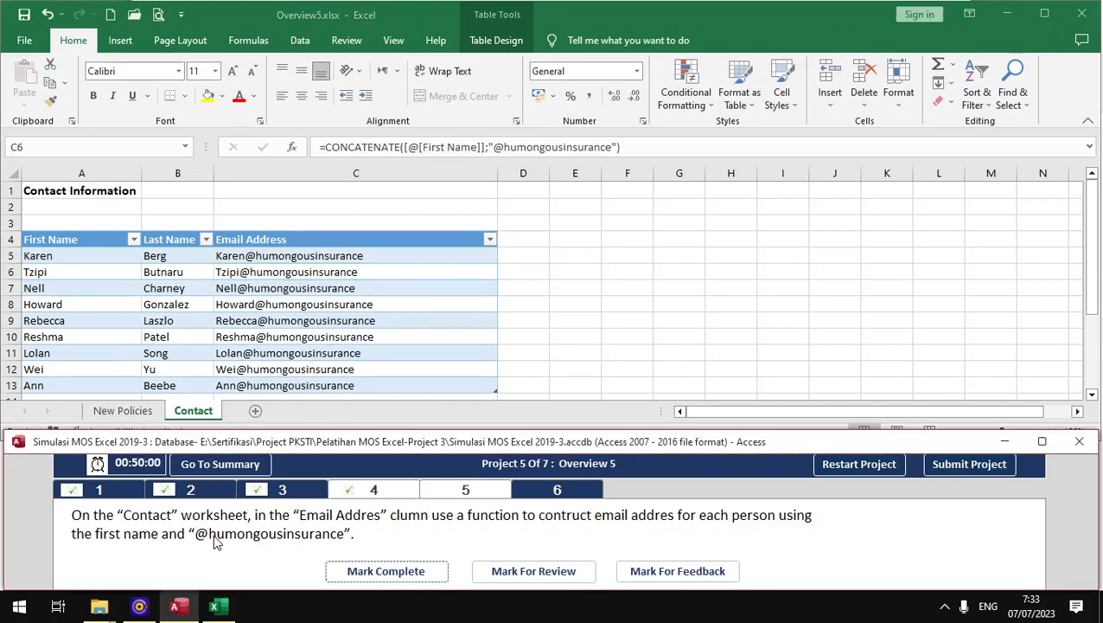
click(387, 571)
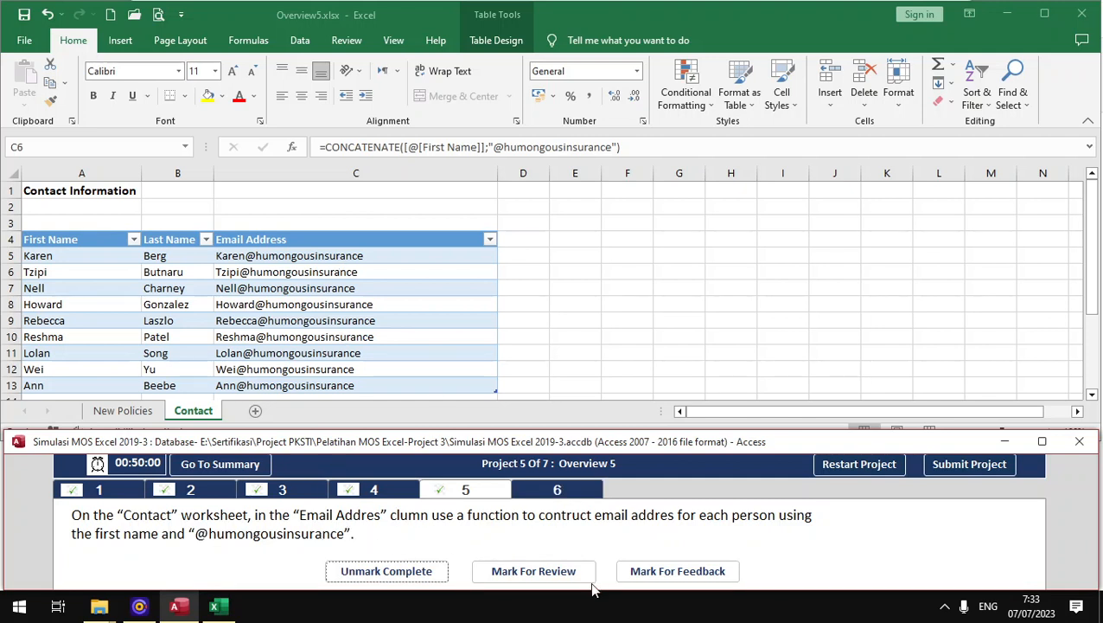
click(551, 491)
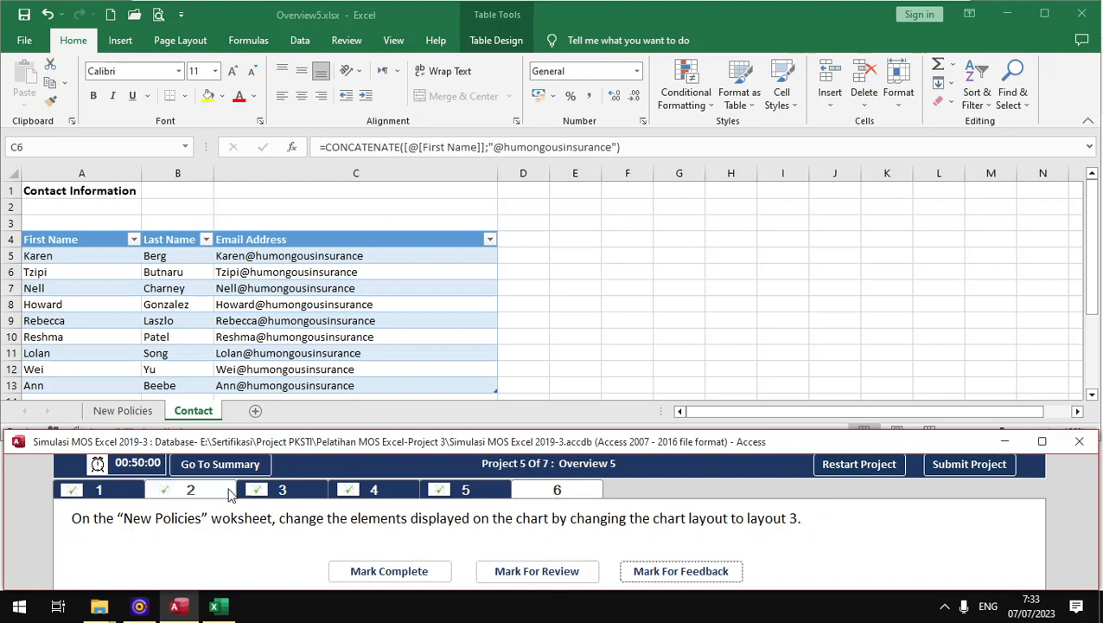
click(152, 413)
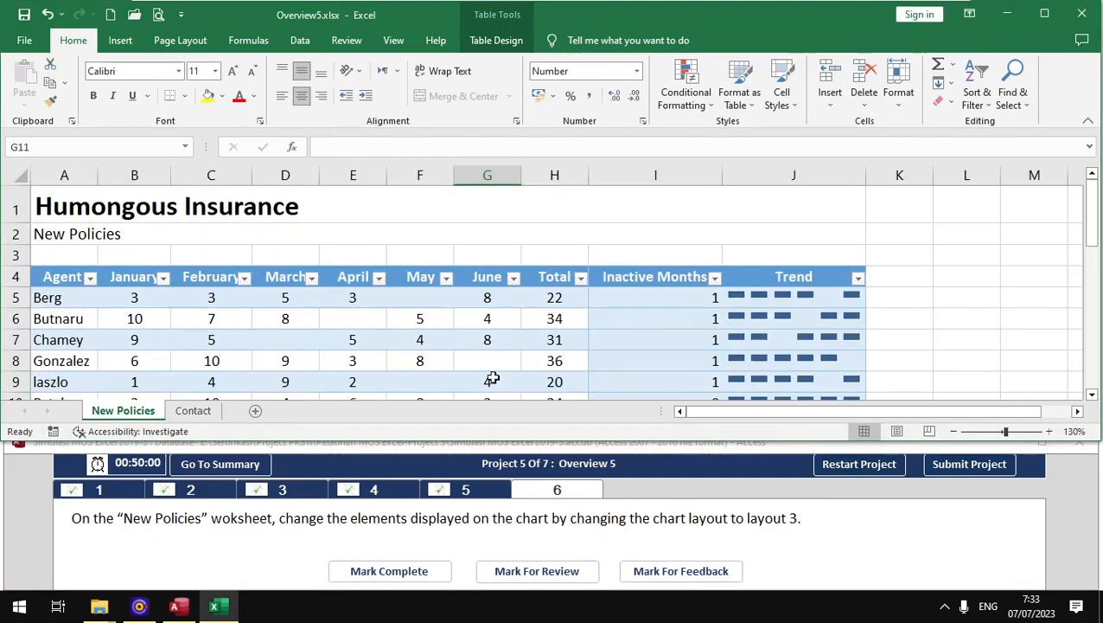
scroll(491, 377, down, 5)
Step: Apply Quick Layout 3 to the New Policies chart, mark it complete and submit Overview 5
click(585, 248)
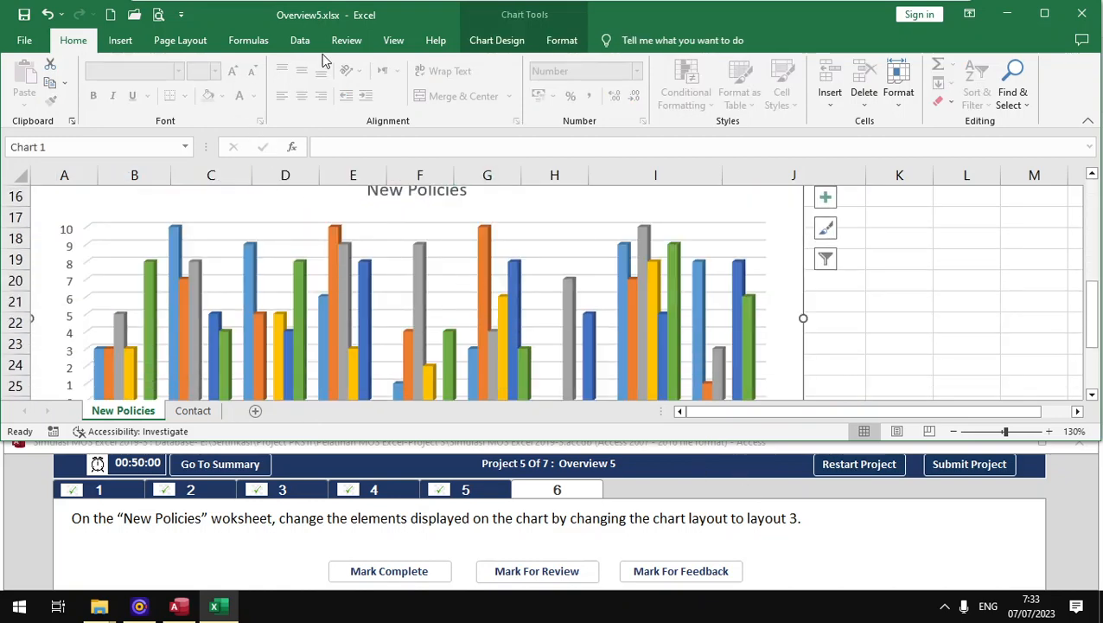
click(499, 40)
click(76, 99)
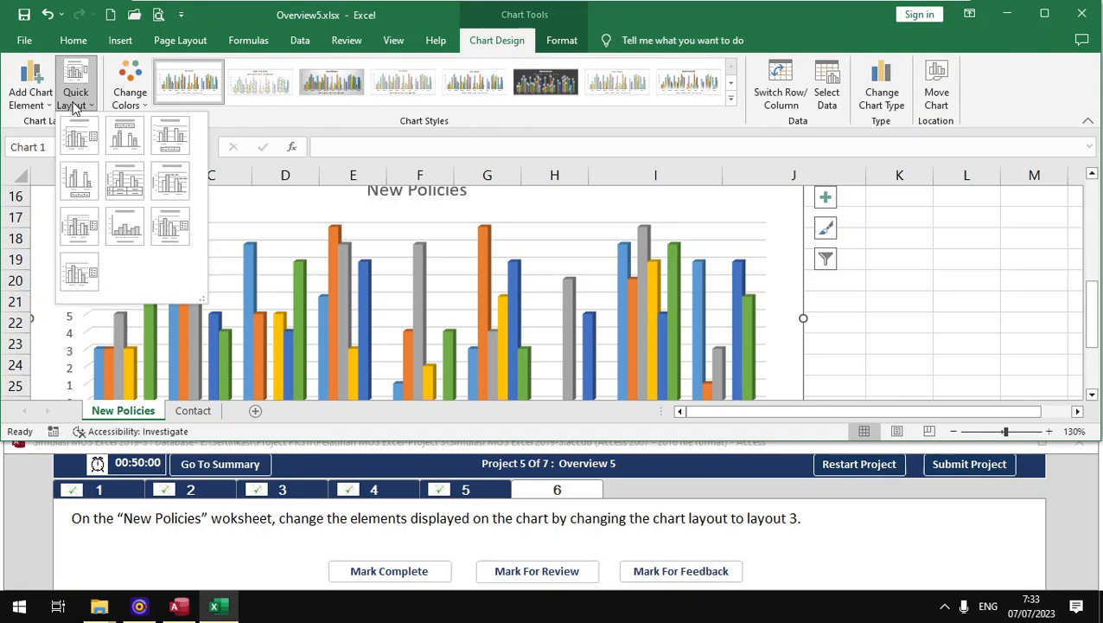
click(165, 149)
click(426, 569)
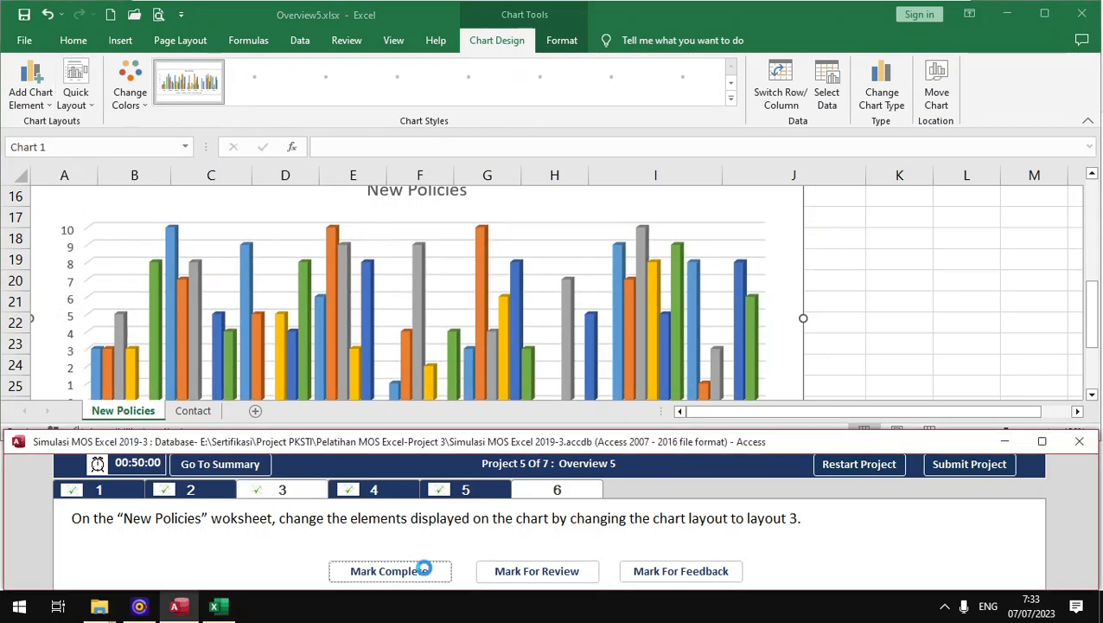
click(951, 472)
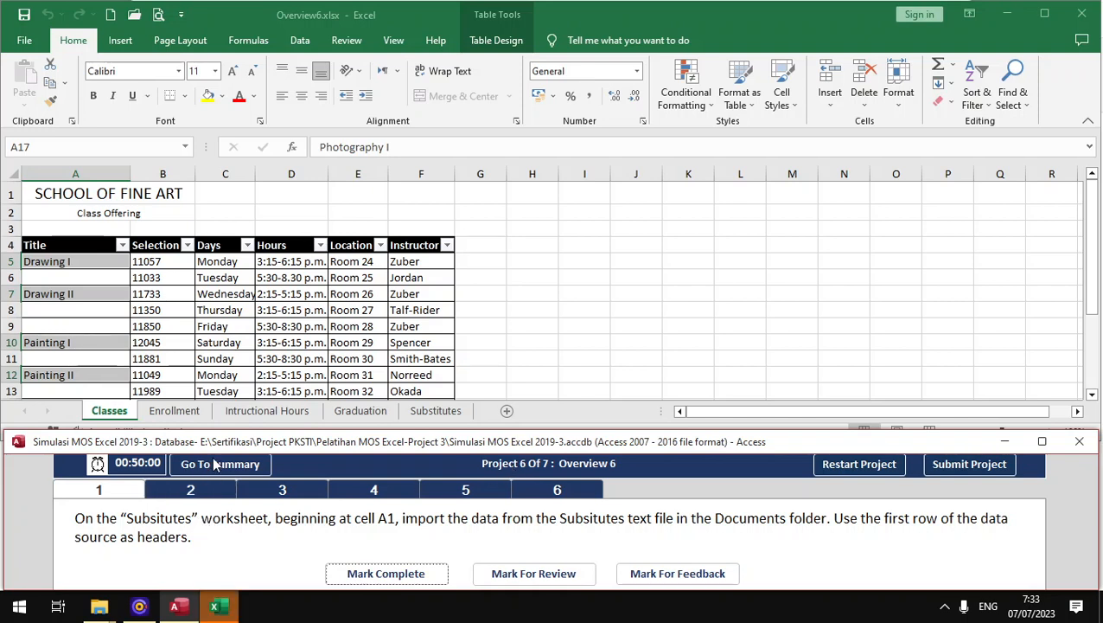
Step: On the Substitutes sheet, start a text import of Subsitutes.txt from the project folder on Data (E:)
click(422, 414)
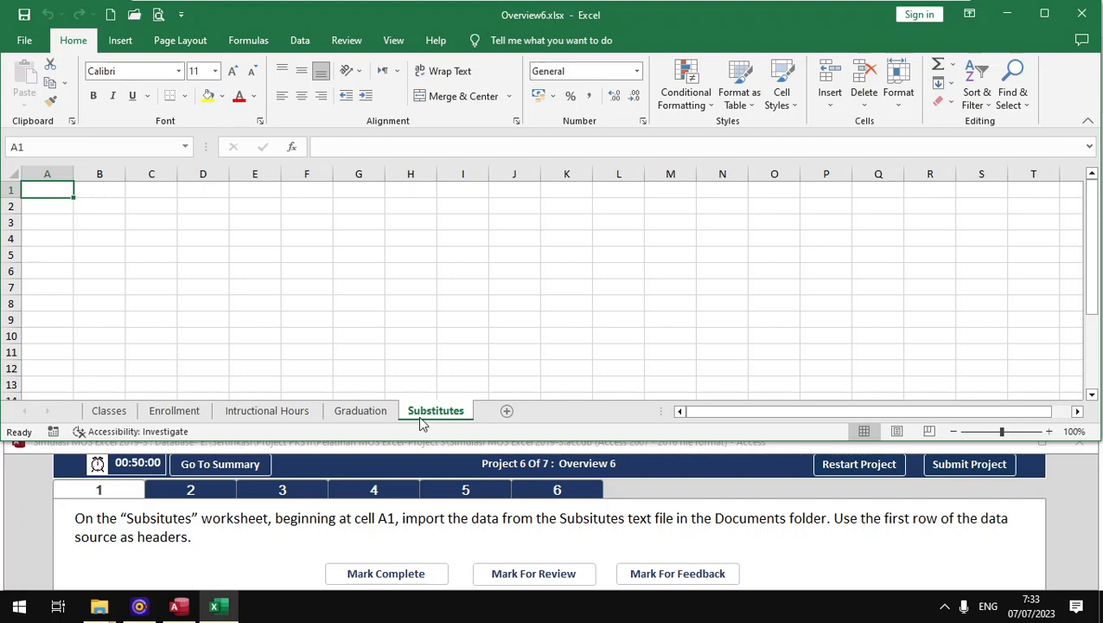
click(299, 40)
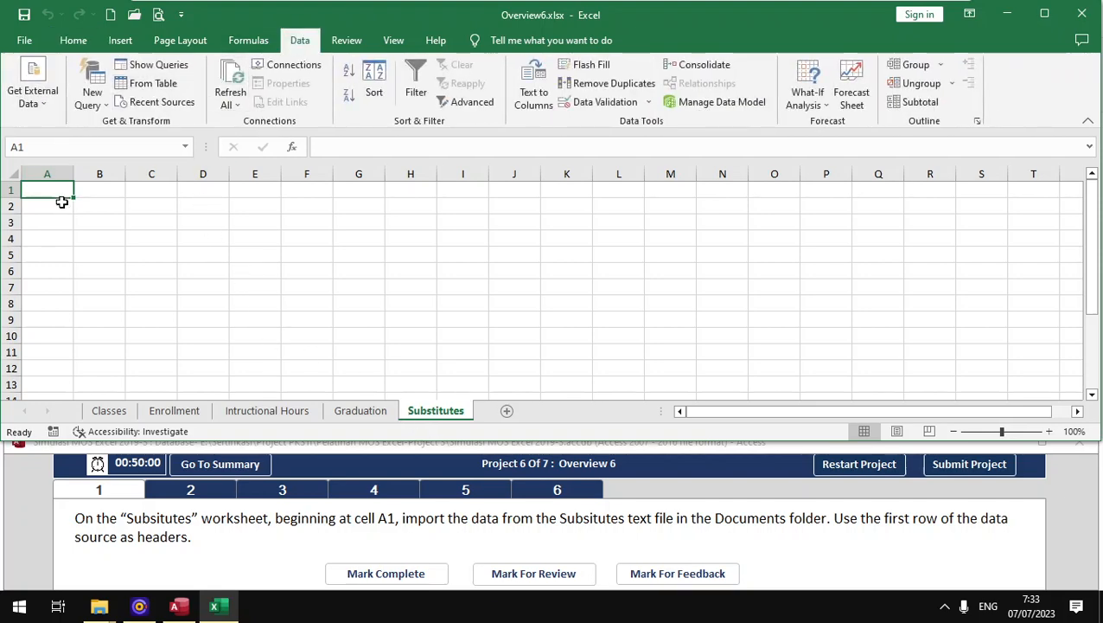
click(32, 93)
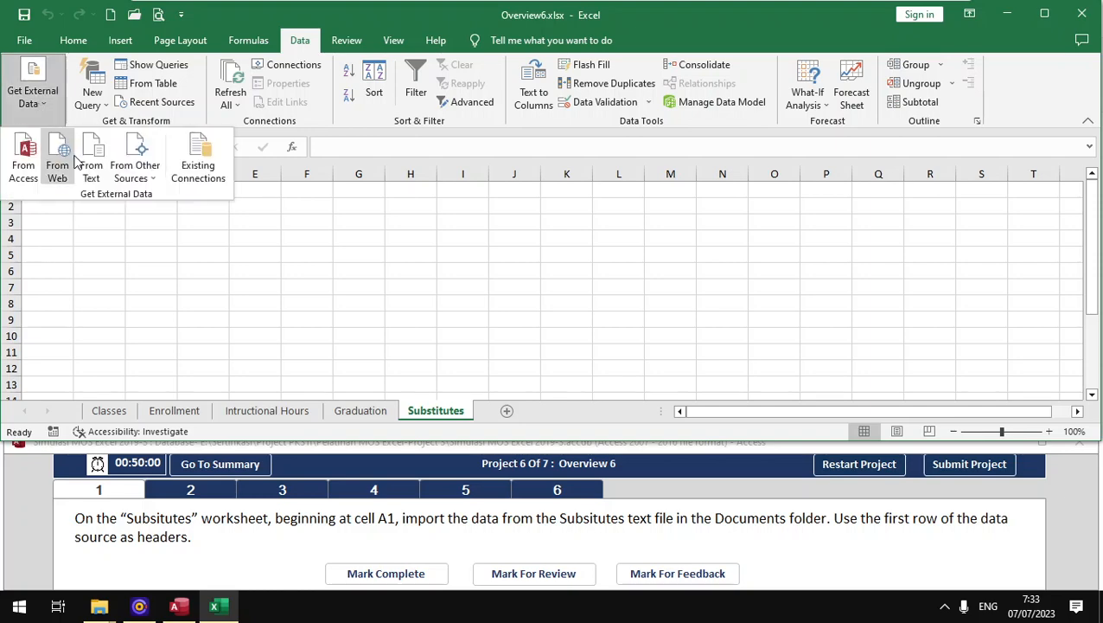
click(99, 167)
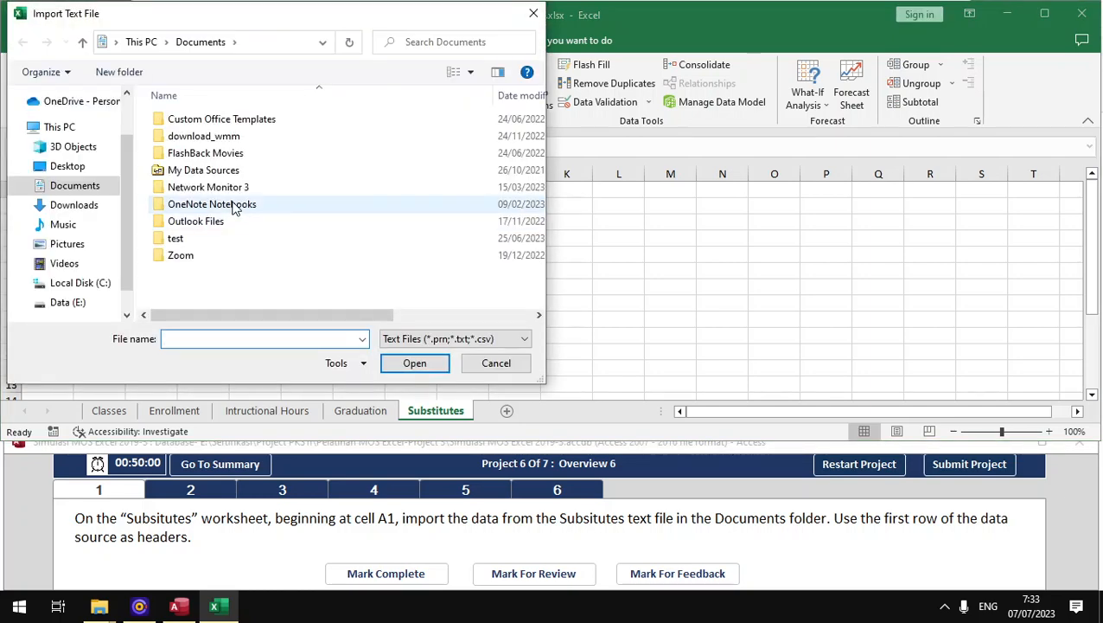
click(67, 302)
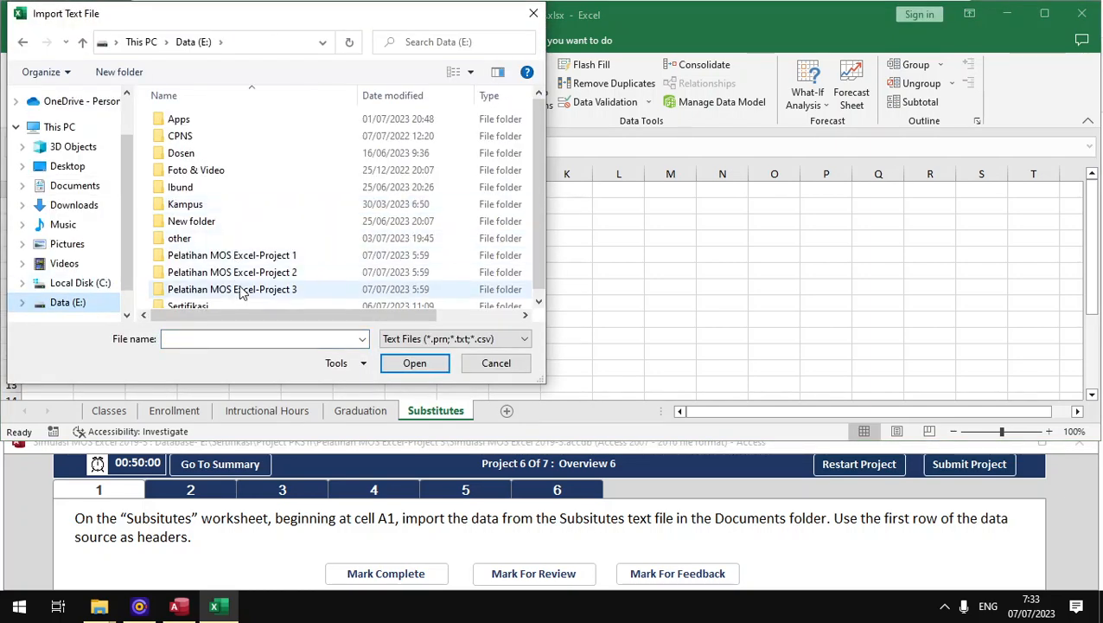
double_click(238, 287)
click(224, 121)
click(414, 363)
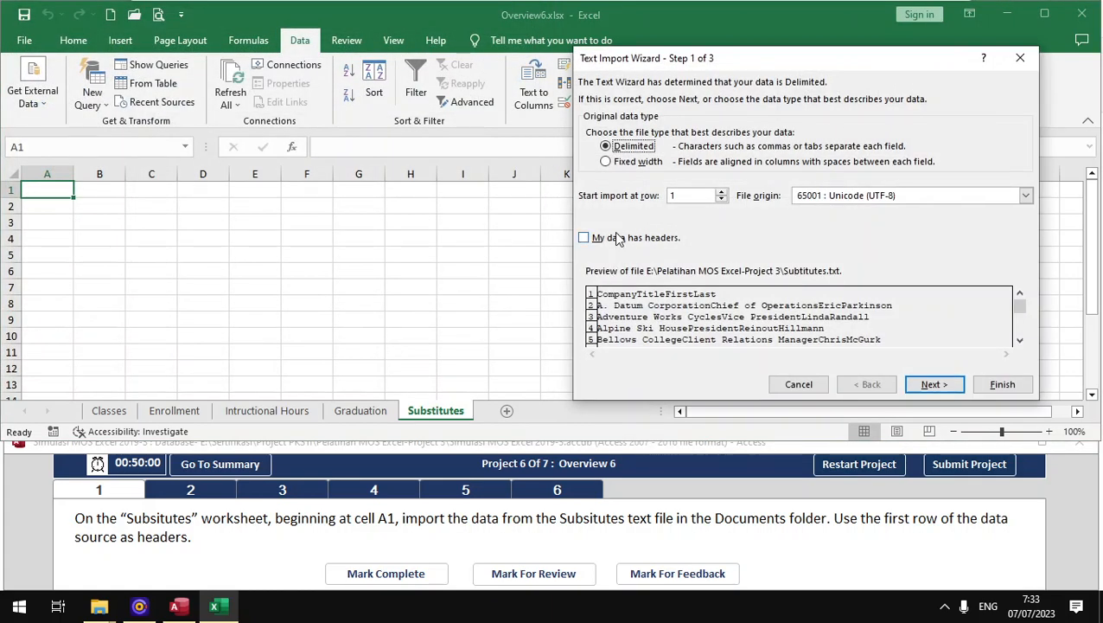
Step: Finish the Text Import Wizard with My data has headers, placing the data at A1, and mark it complete
click(617, 238)
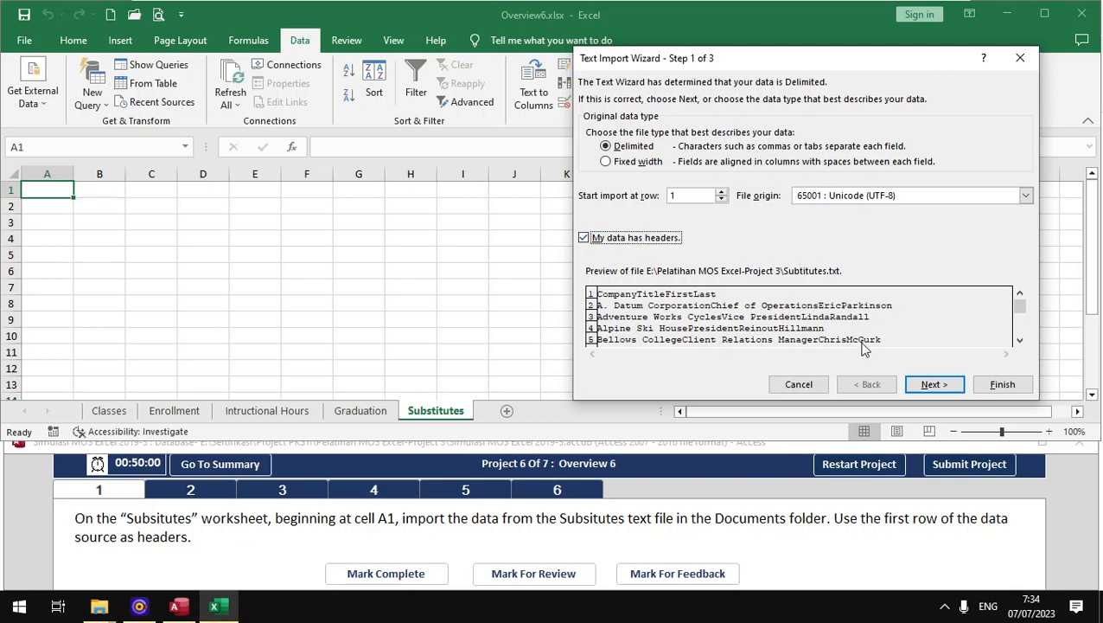
click(925, 383)
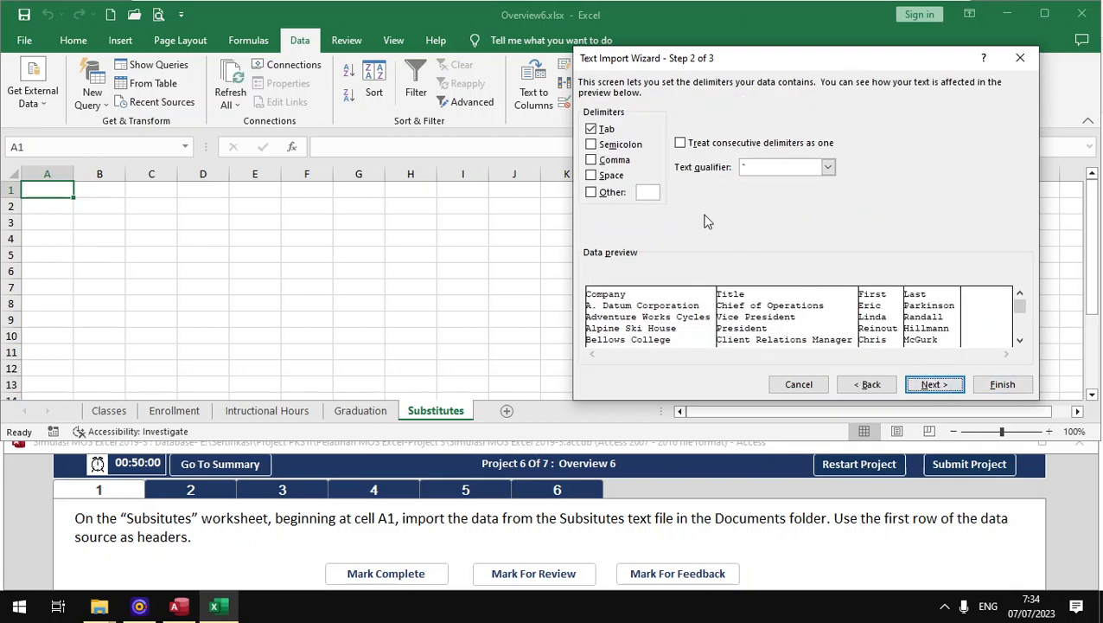
click(955, 384)
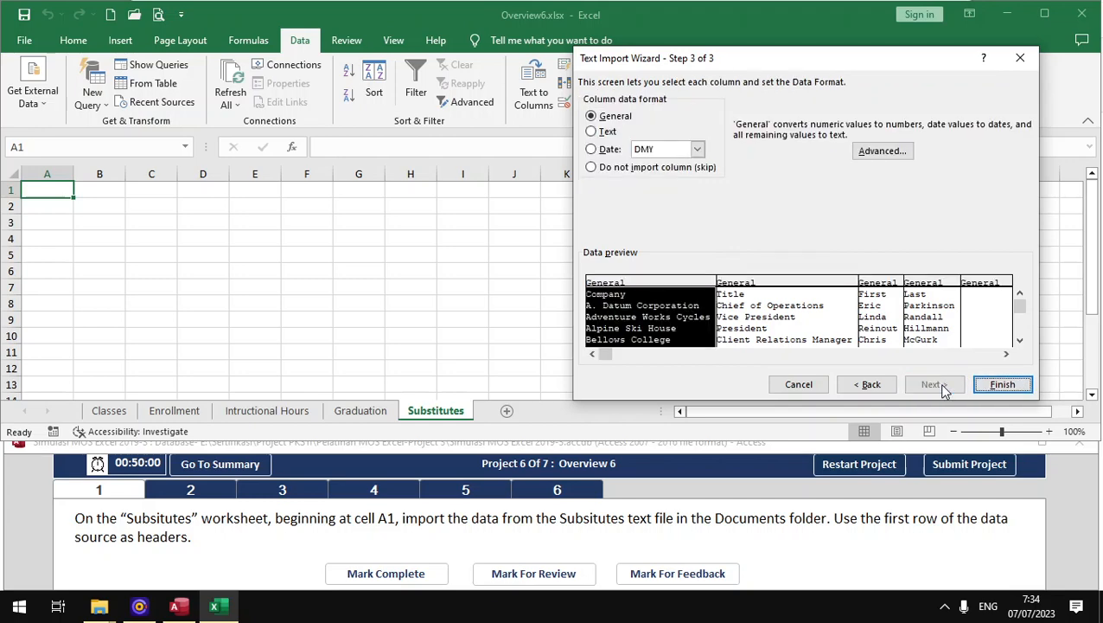
click(878, 389)
click(880, 389)
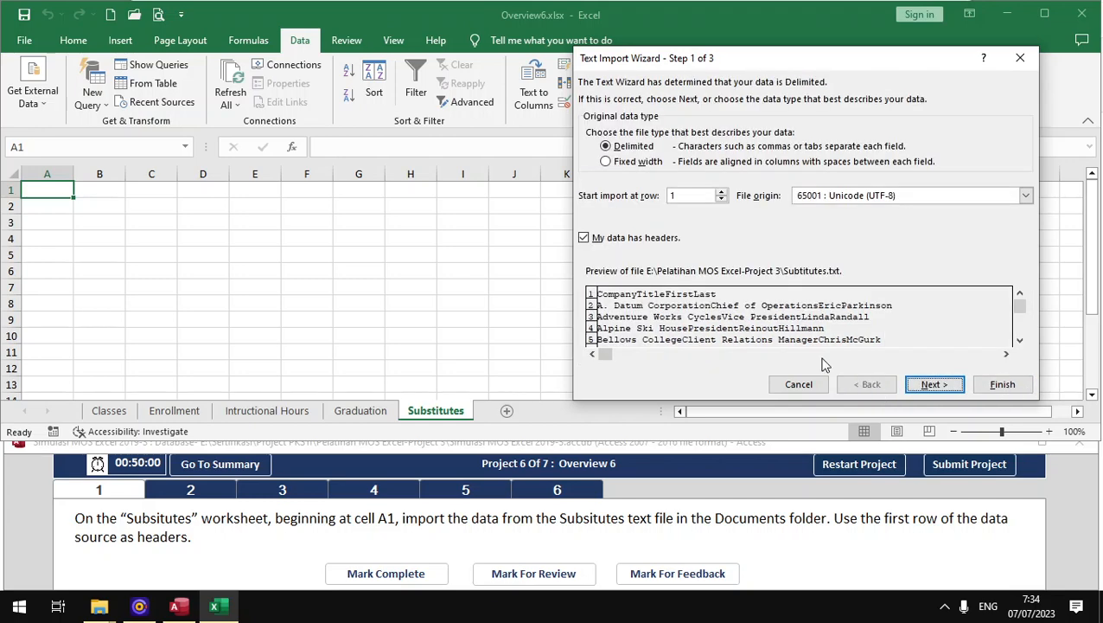
click(925, 386)
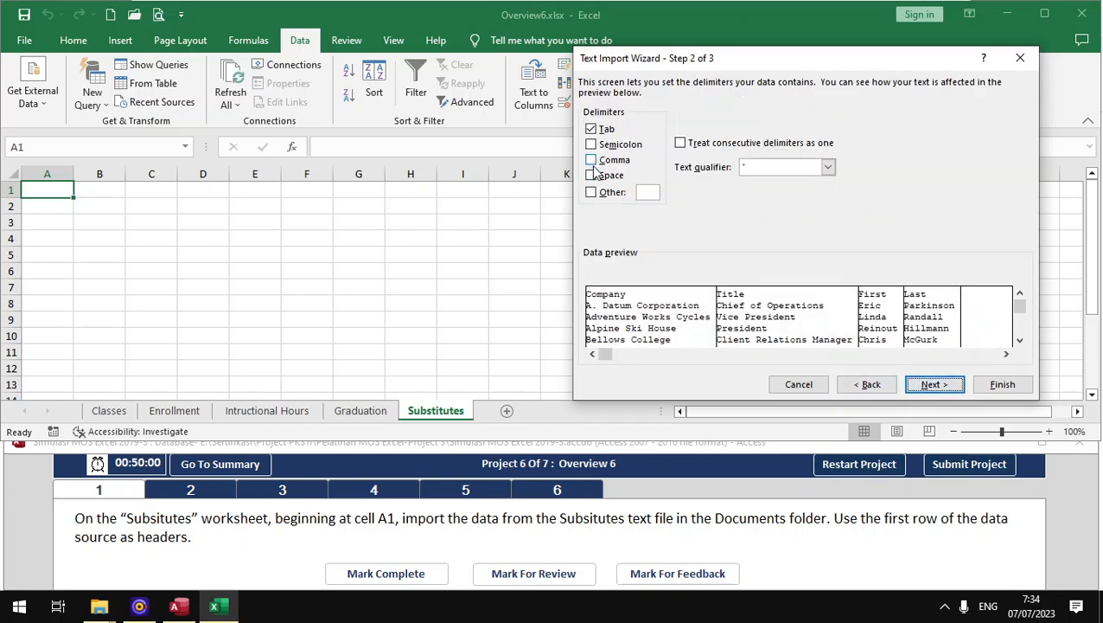
click(934, 385)
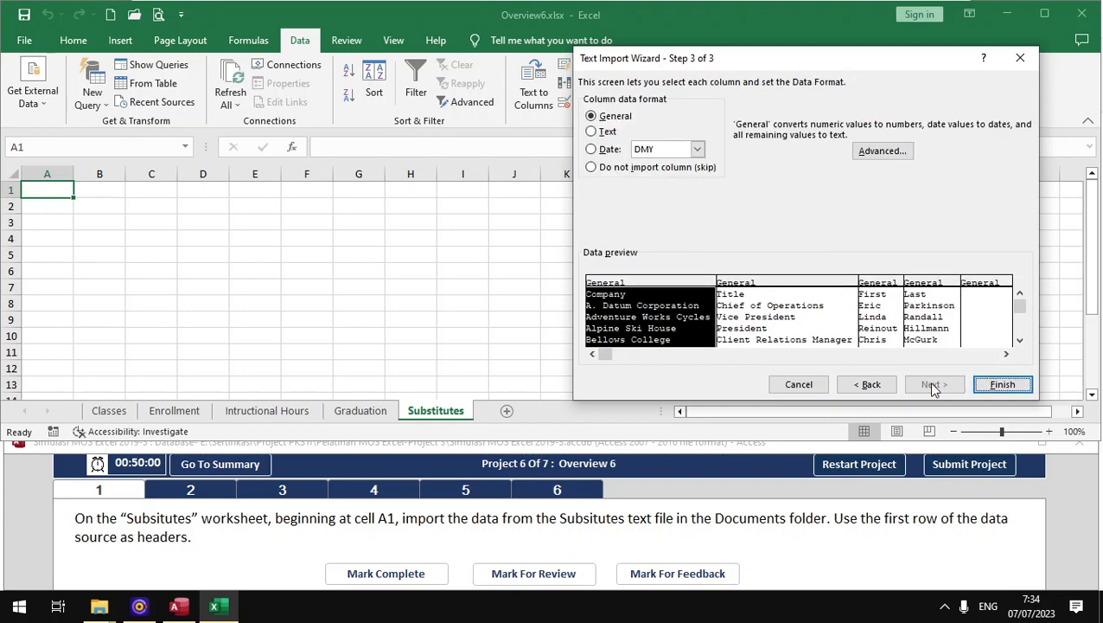
click(1003, 384)
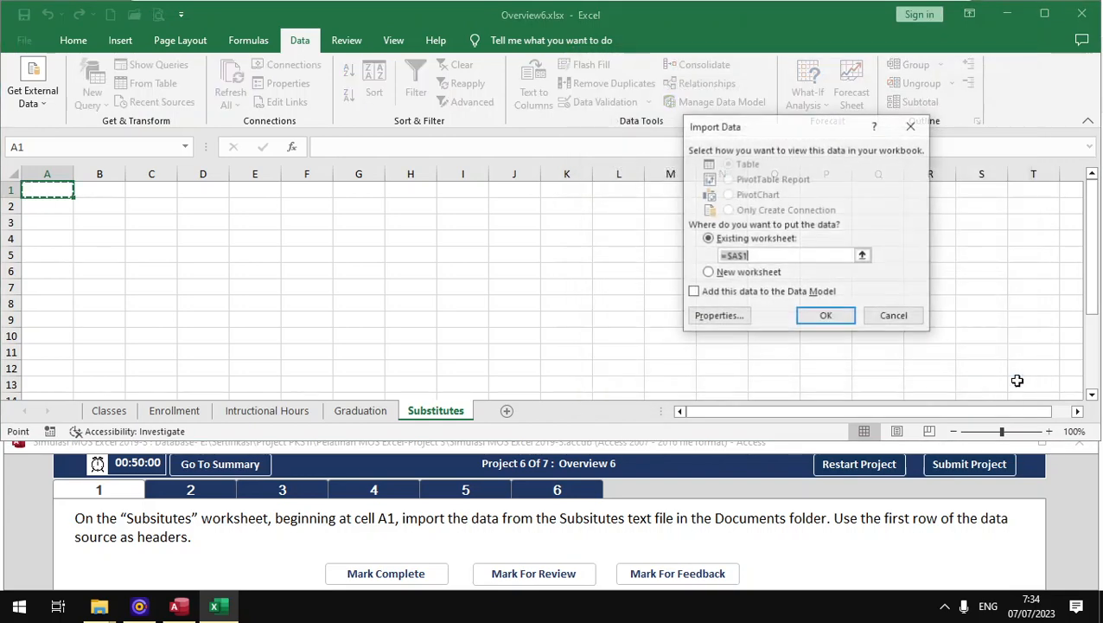
click(825, 317)
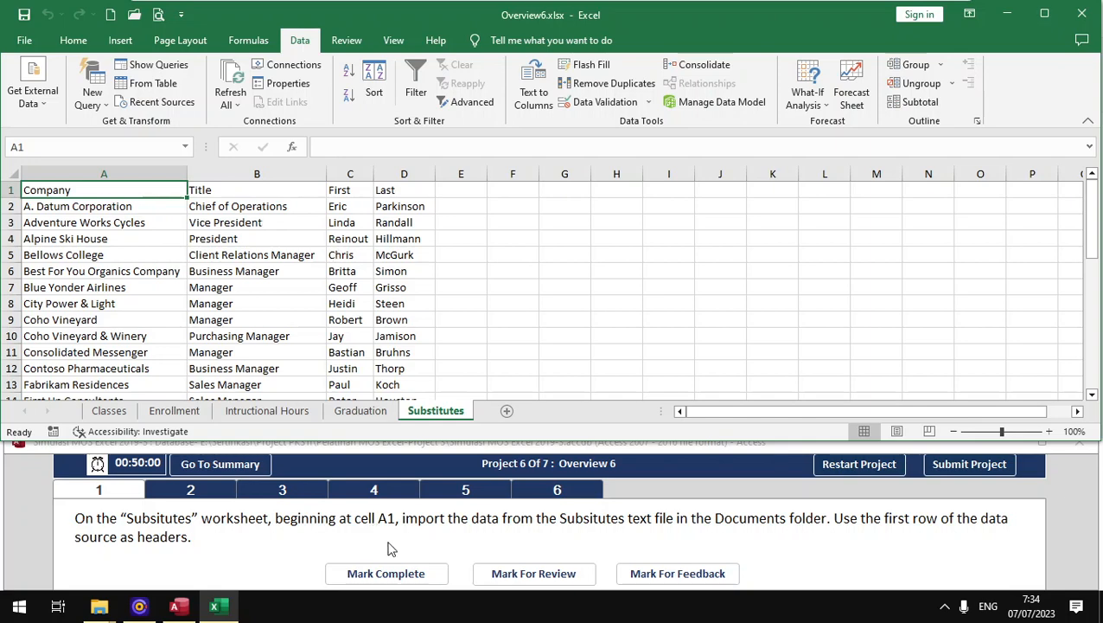
click(394, 572)
Step: Set columns B:G on the Intructional Hours sheet to width 12 and mark the task complete
click(209, 492)
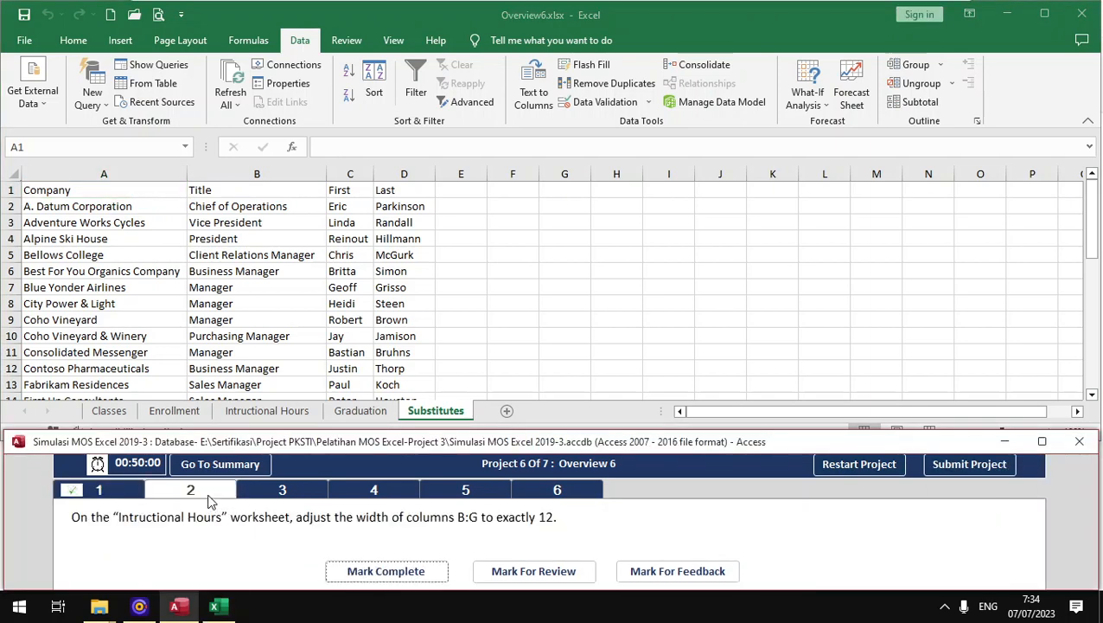
click(290, 415)
click(289, 415)
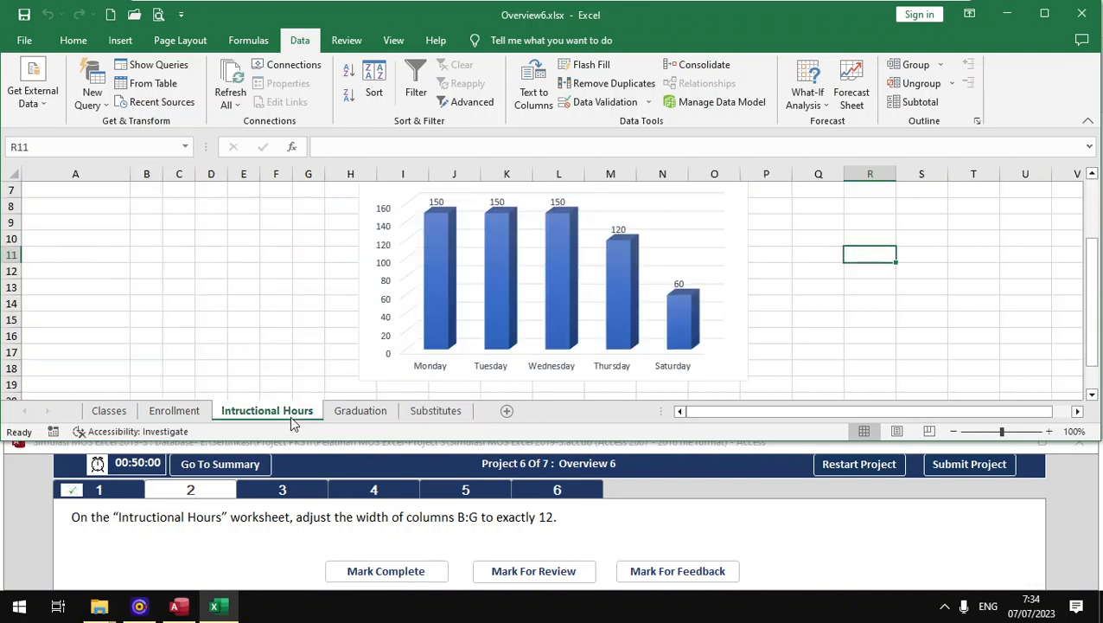
scroll(282, 247, up, 2)
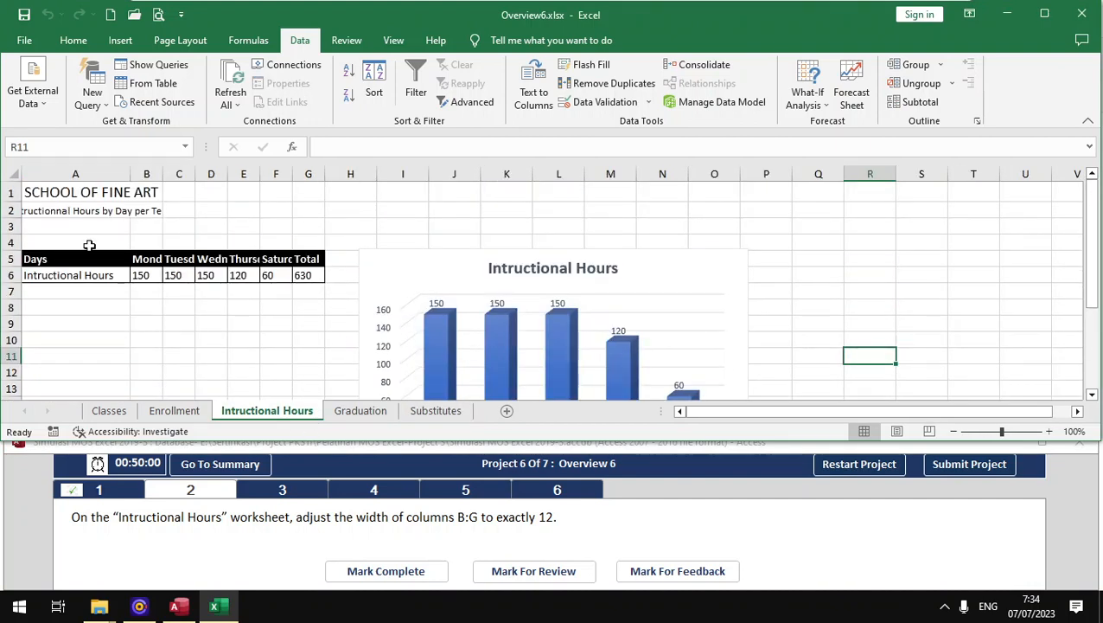
drag(146, 174, 308, 174)
click(73, 39)
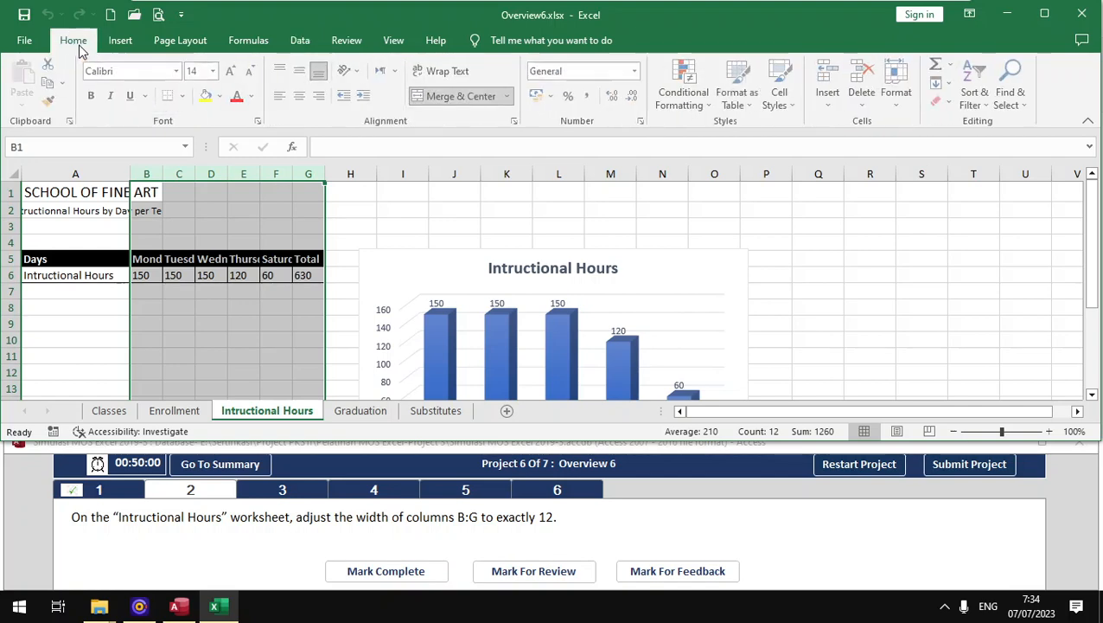
click(893, 108)
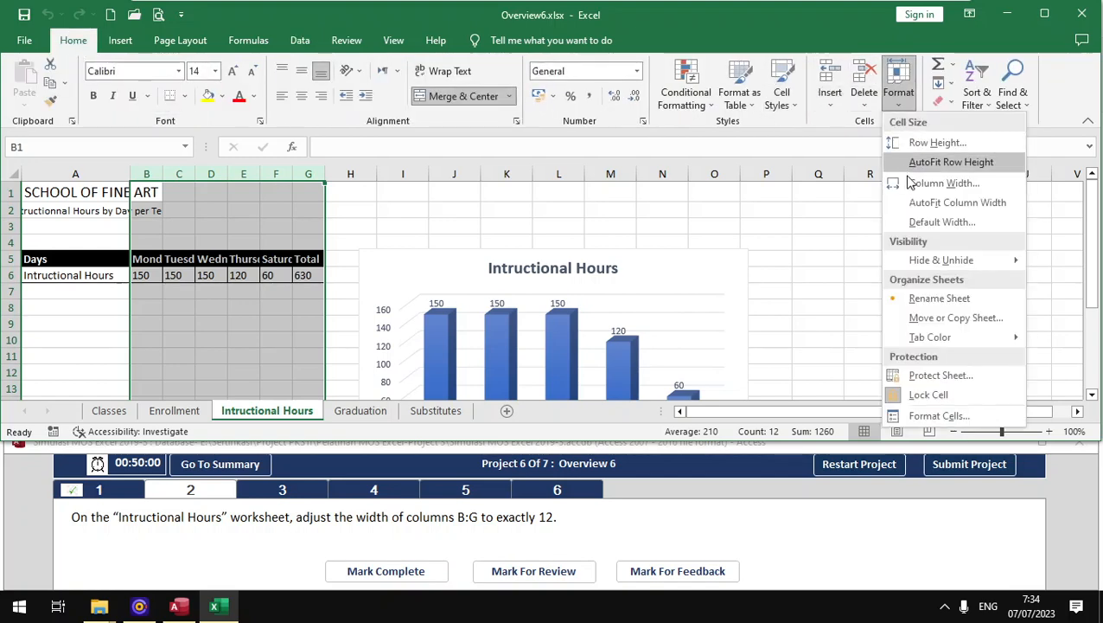
right_click(238, 176)
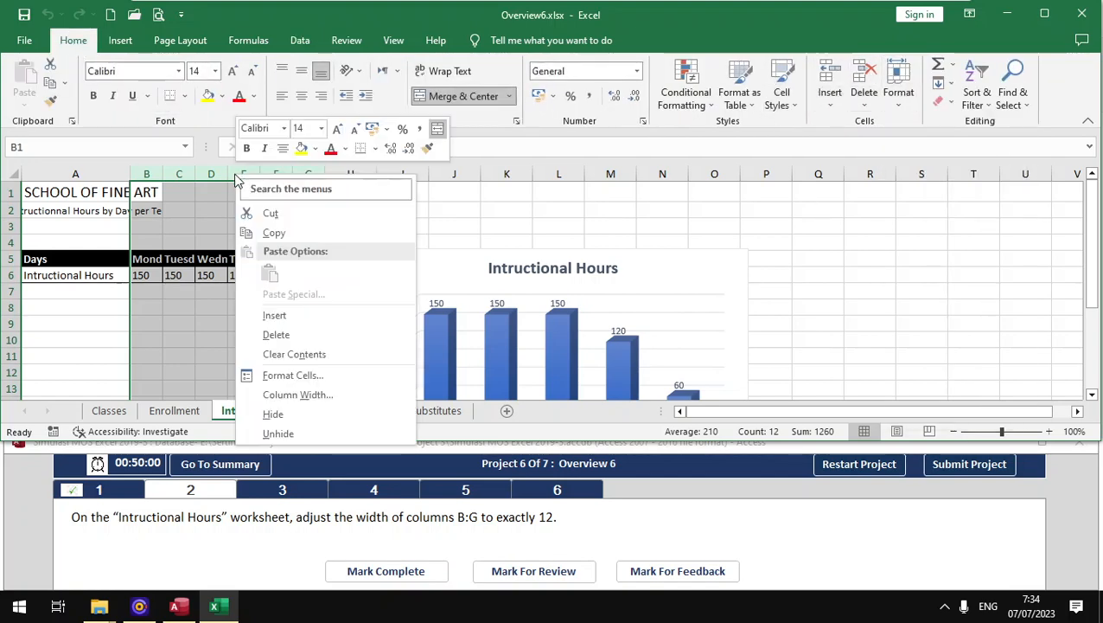
click(297, 395)
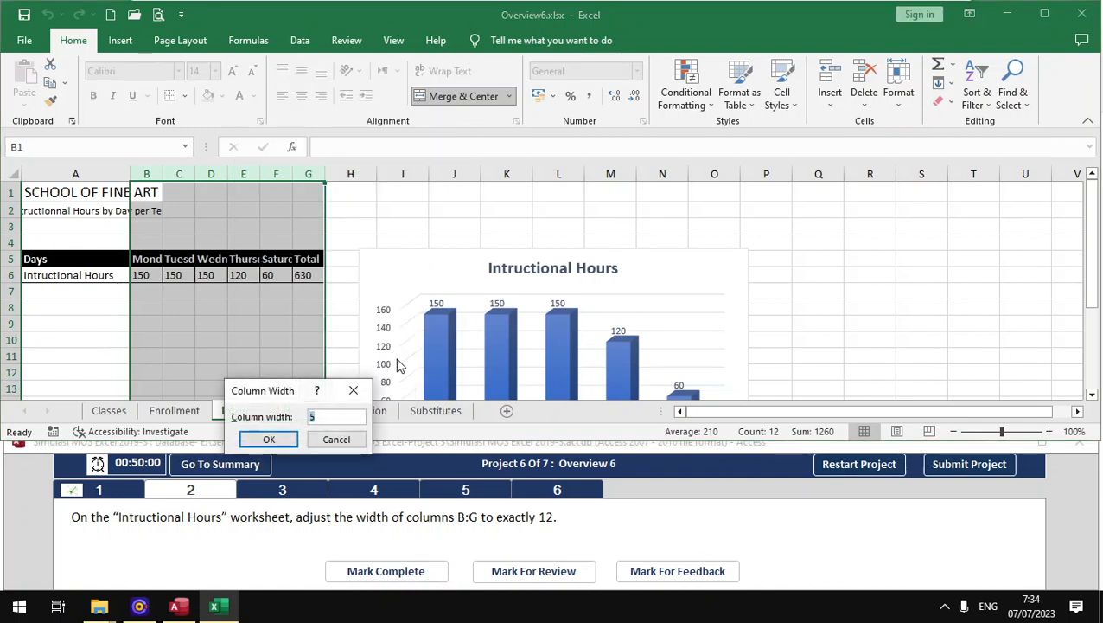
text(12)
click(376, 585)
Step: Insert a column sparkline in G5 from D5:F5 and fill it down to G10
click(253, 492)
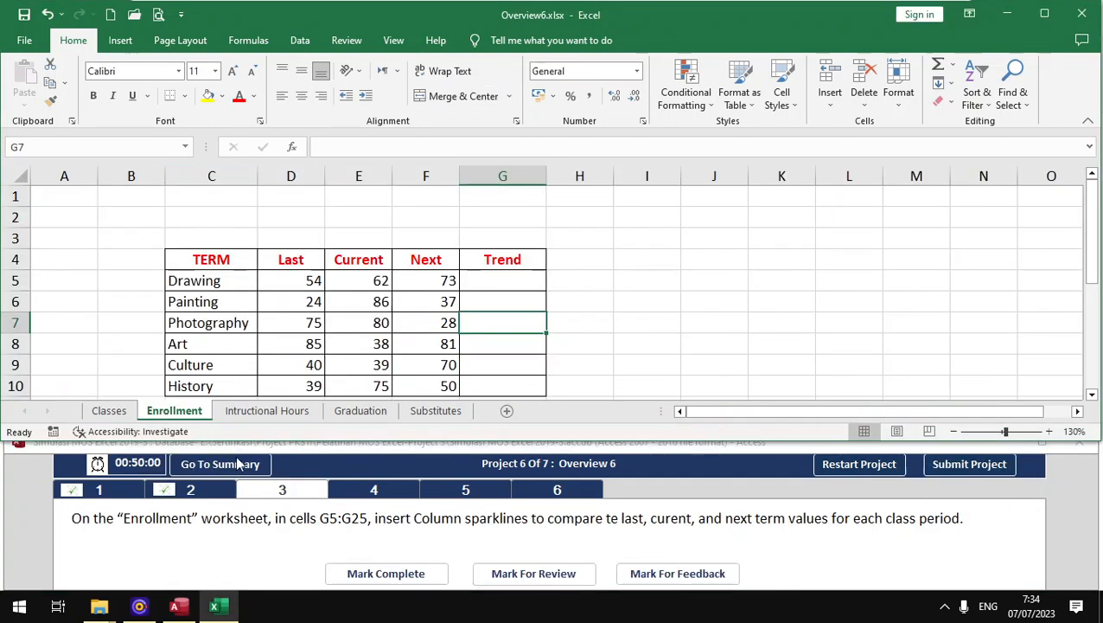
click(516, 283)
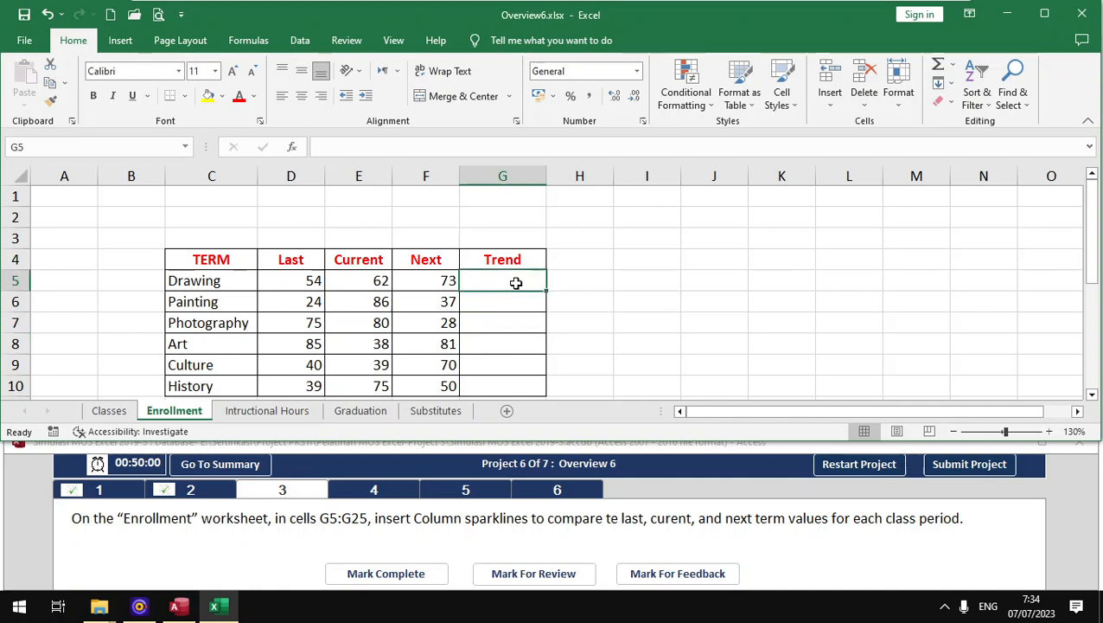
click(121, 41)
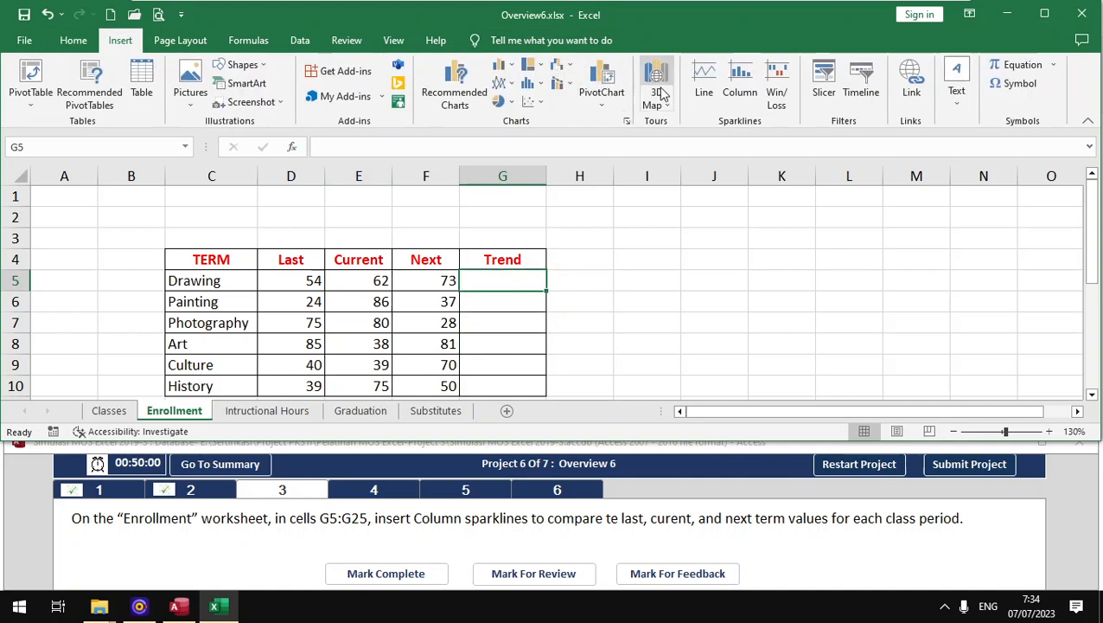
click(740, 97)
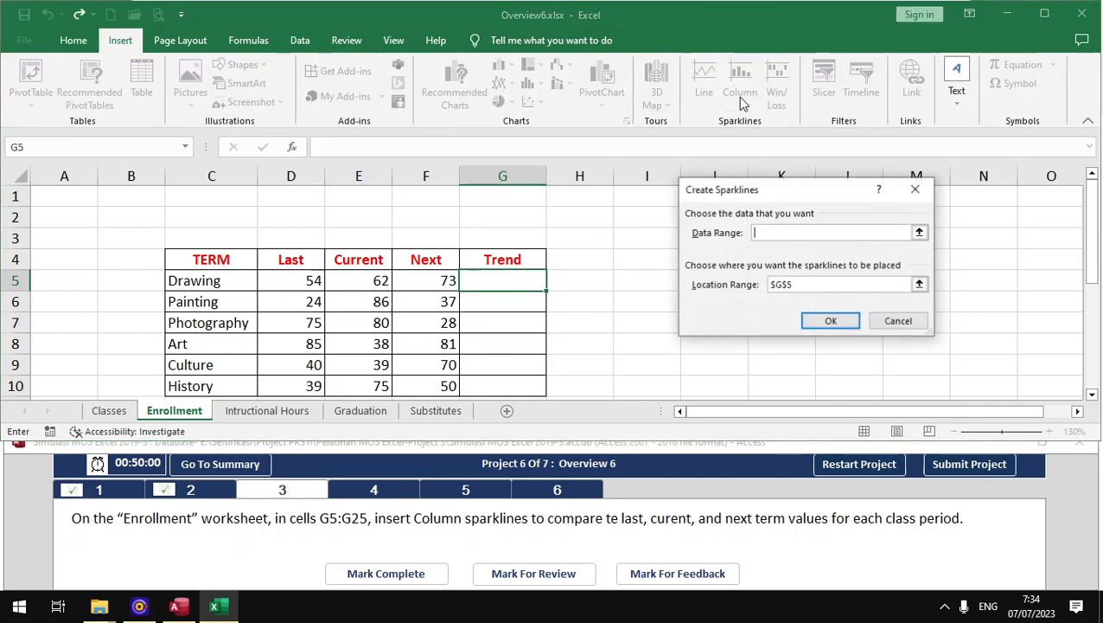
drag(306, 282, 437, 281)
click(830, 321)
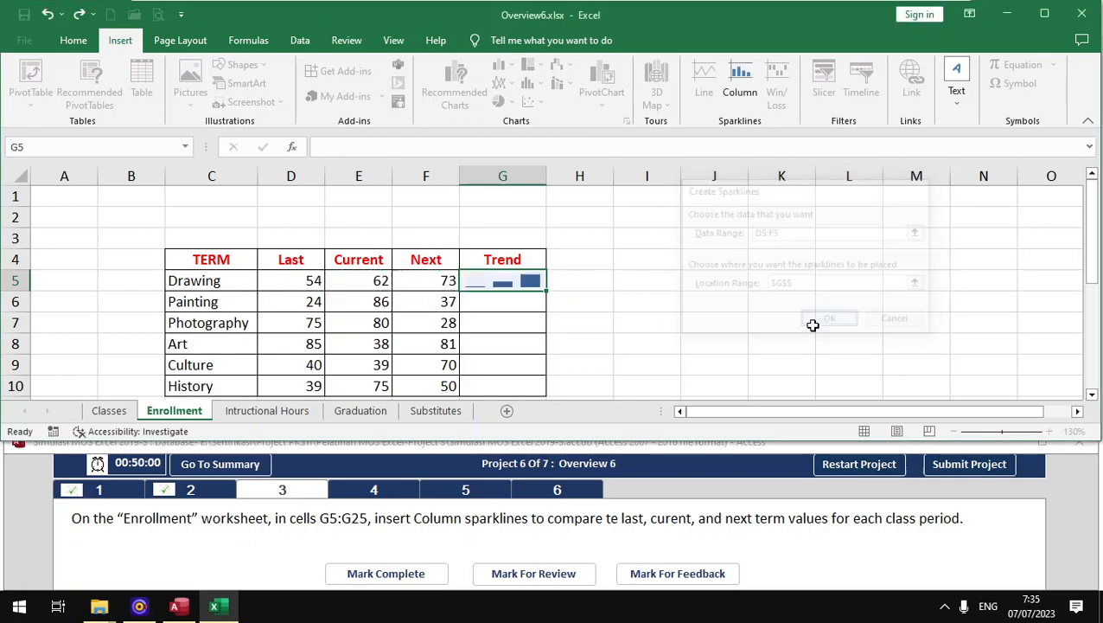
drag(550, 289, 548, 393)
click(417, 574)
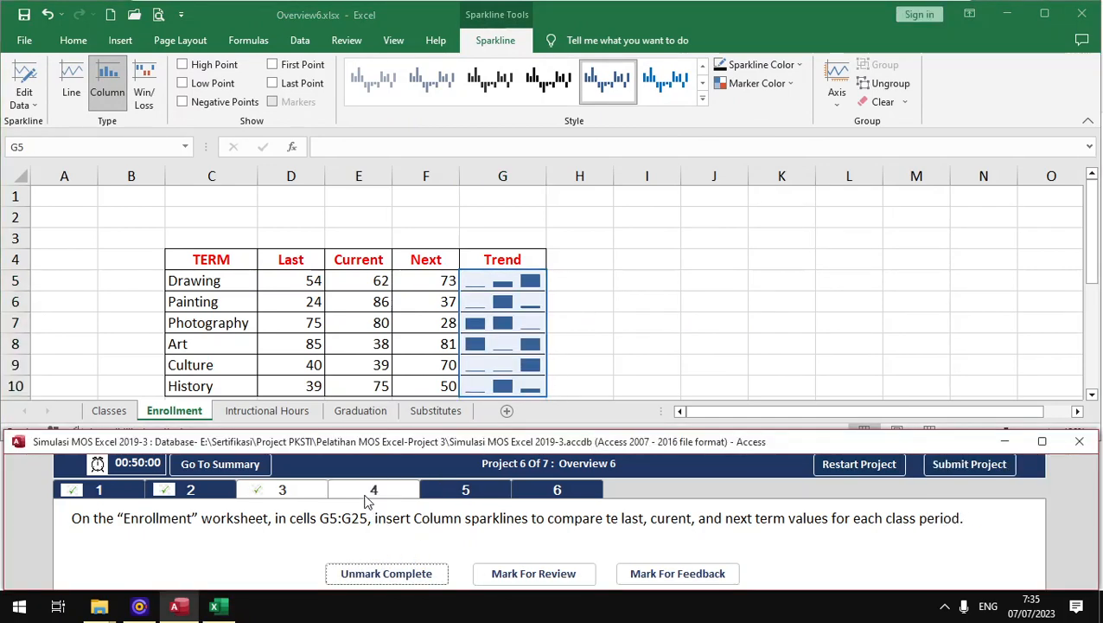
Step: Convert the Classes sheet's class table to a normal range and mark the task complete
click(114, 412)
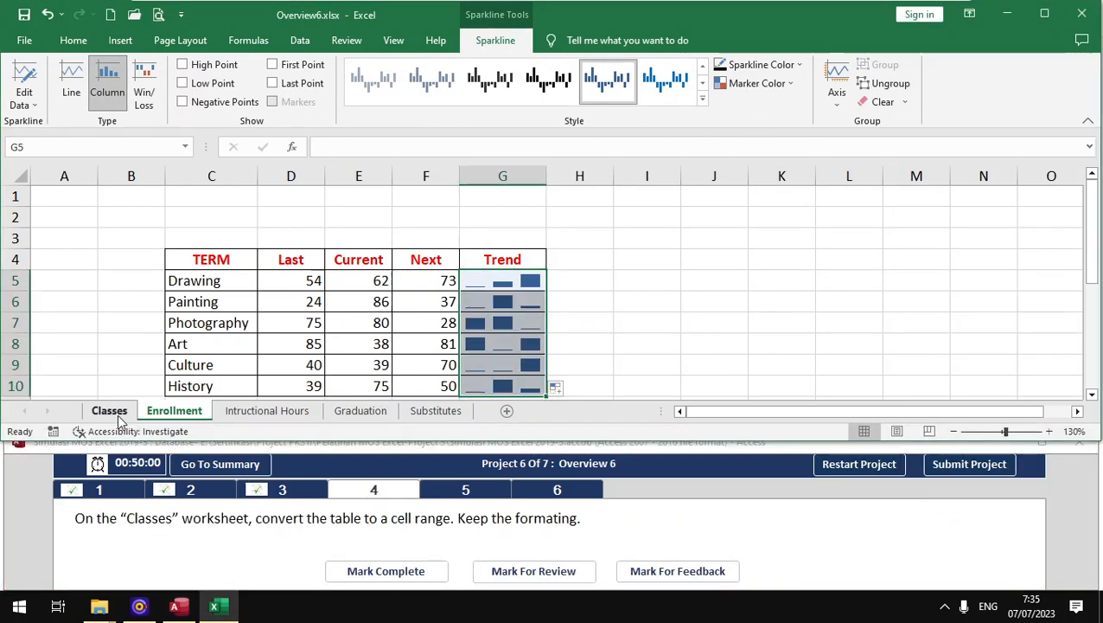
click(183, 325)
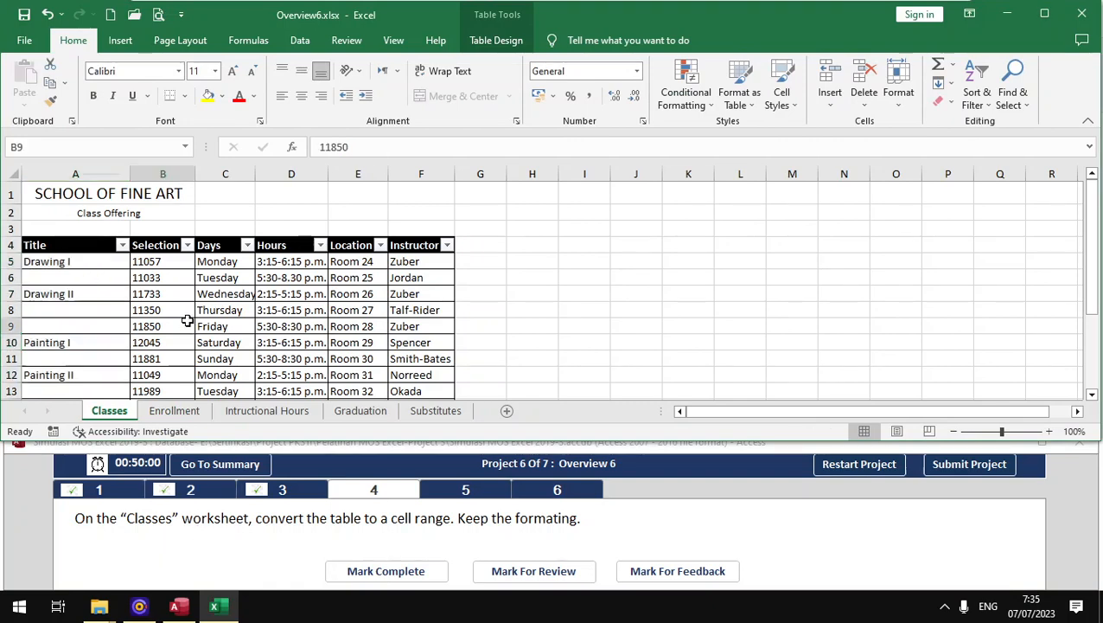
click(499, 42)
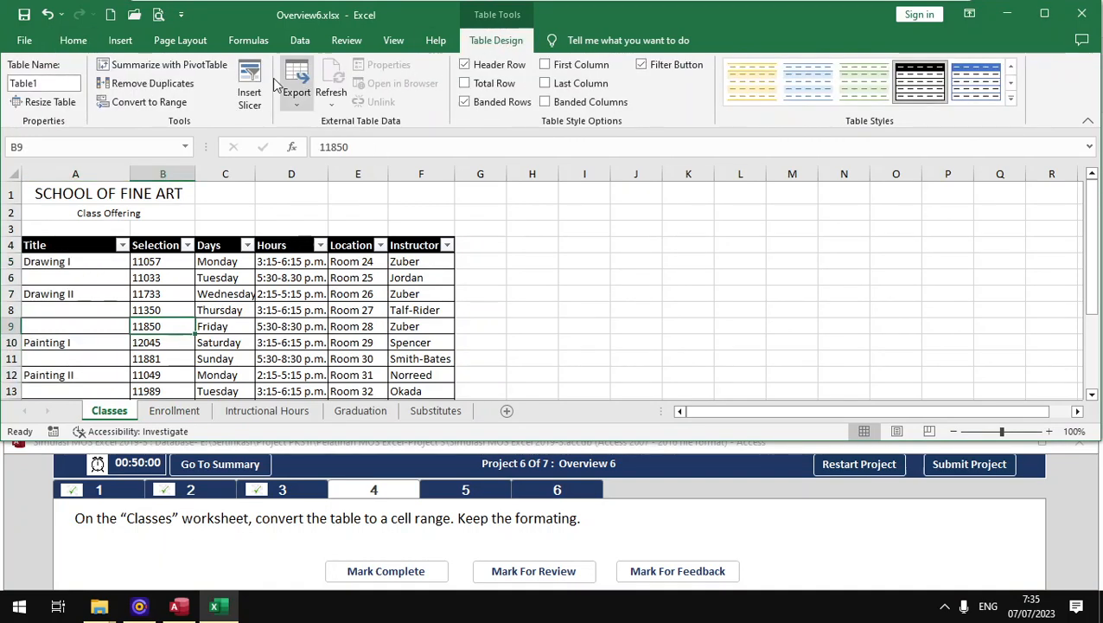
click(116, 104)
click(544, 350)
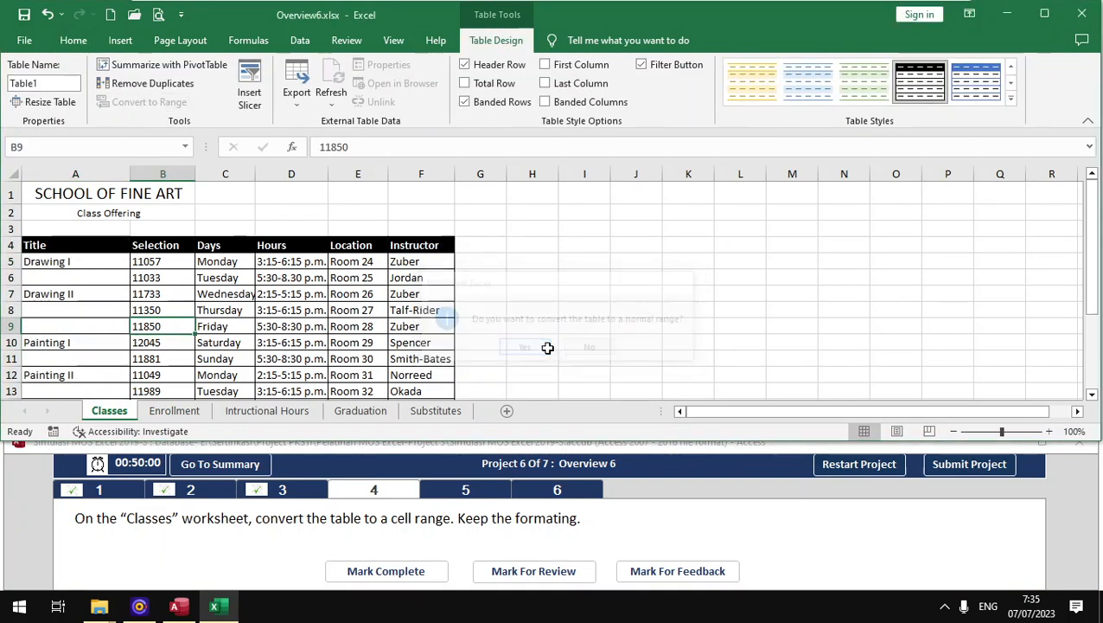
click(395, 573)
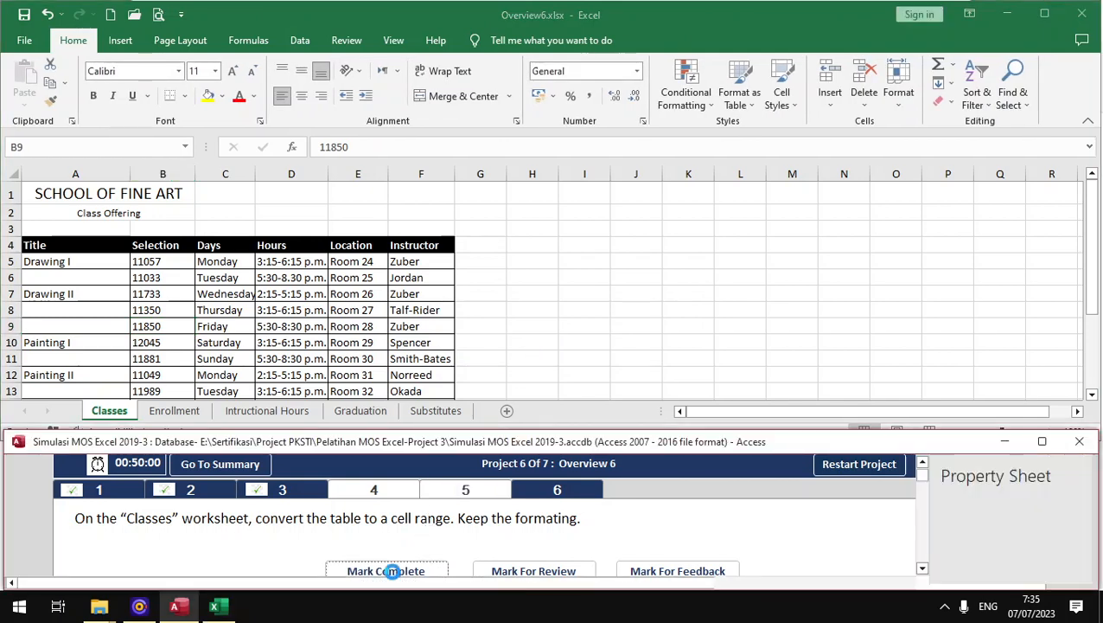
Step: Move the Graduation Candidates pie chart to a new chart sheet named Graduation Chart
click(465, 492)
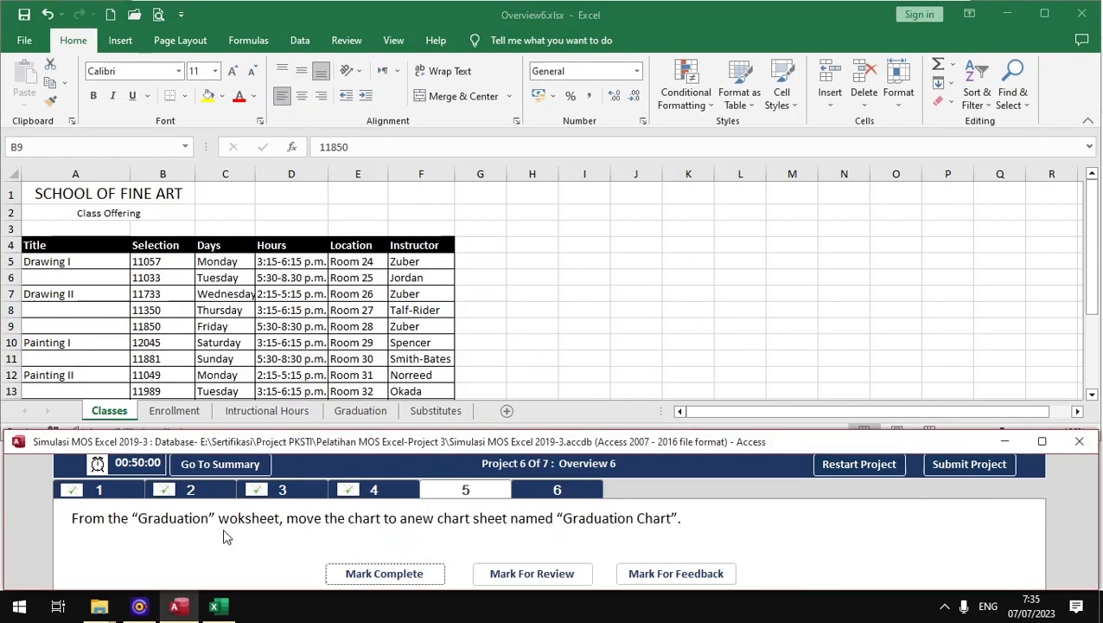
click(363, 410)
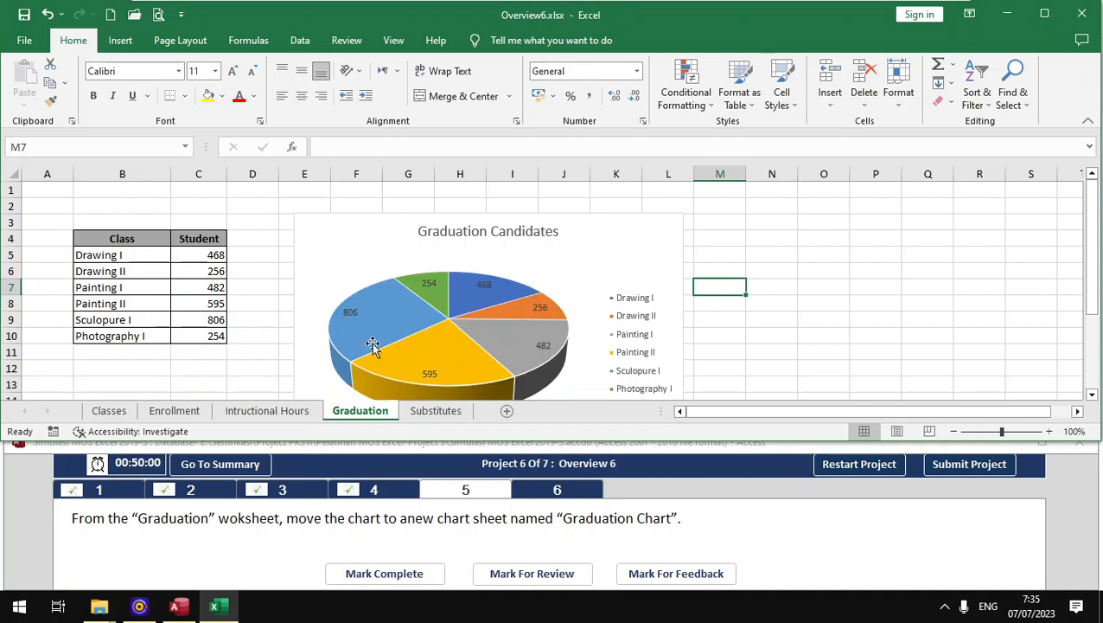
click(572, 257)
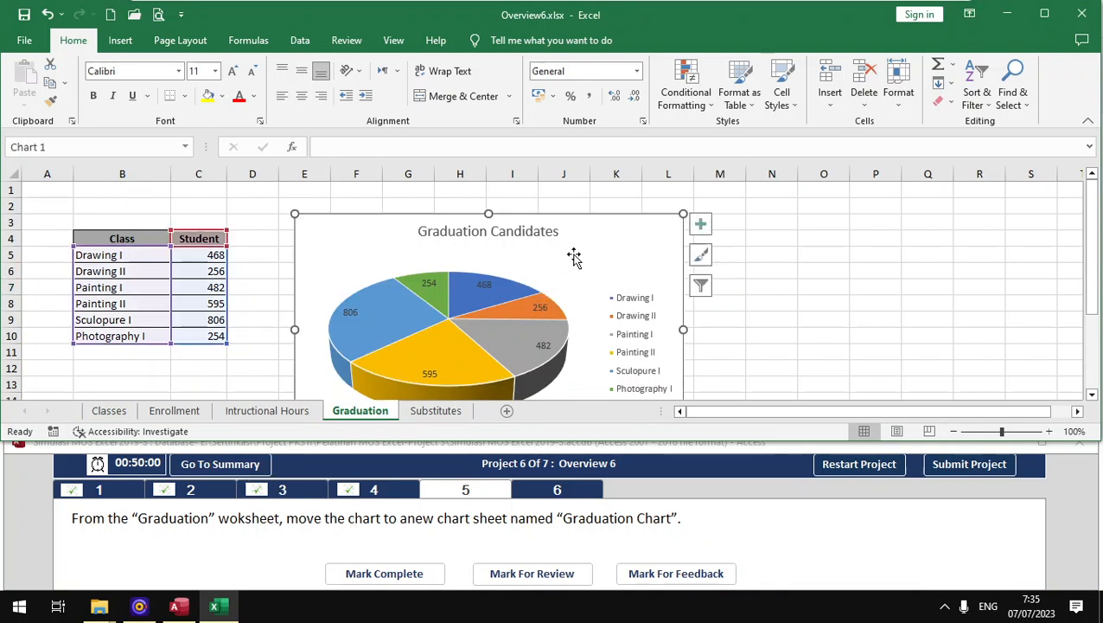
right_click(614, 223)
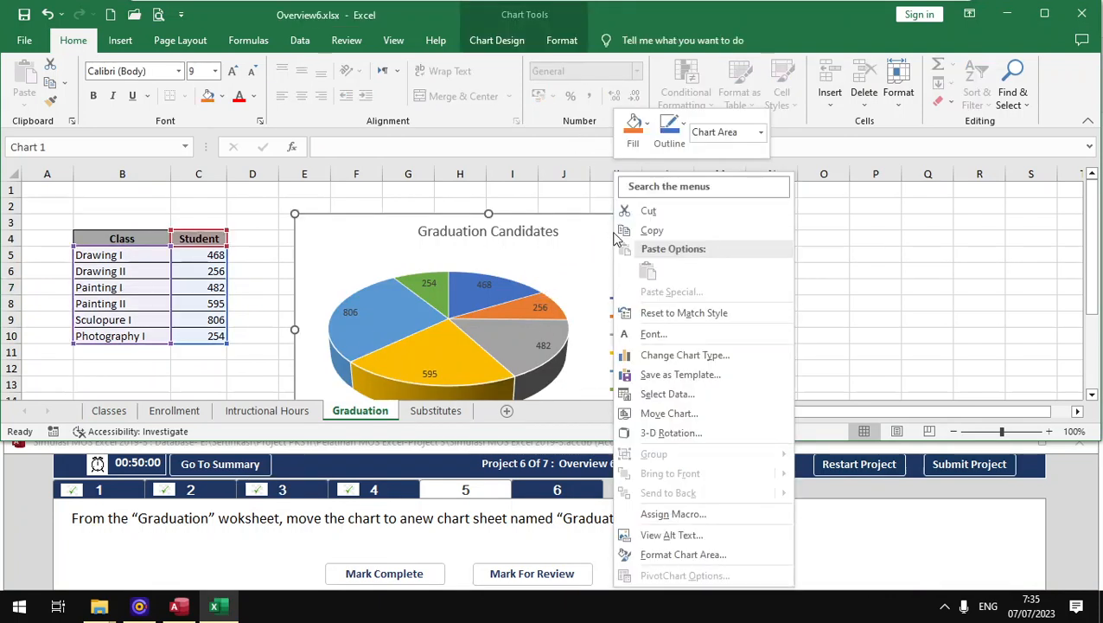
click(666, 415)
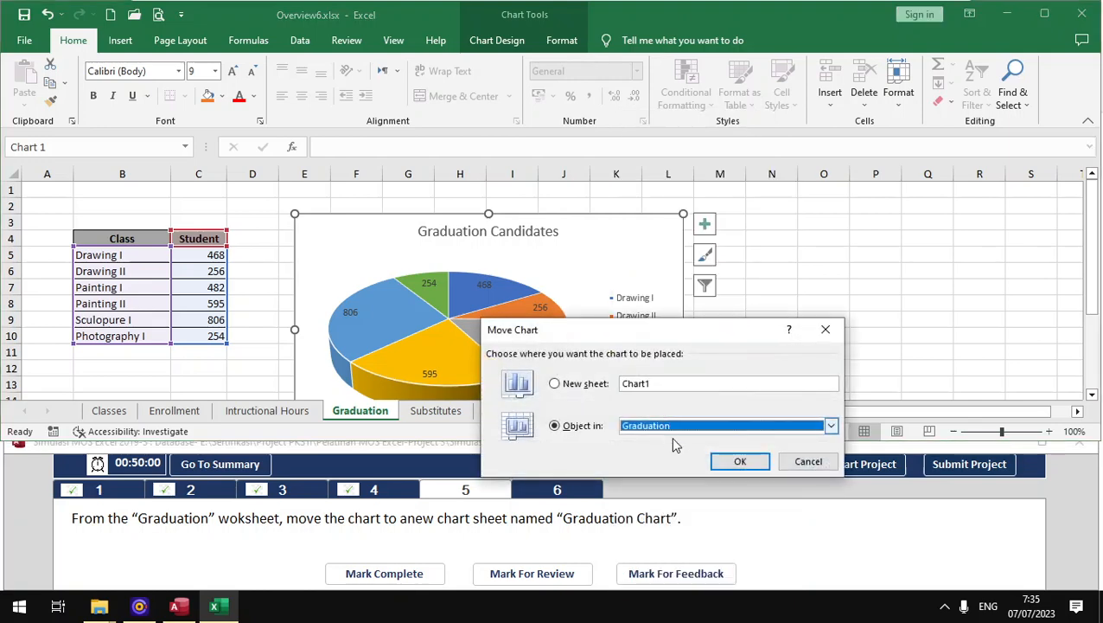
click(582, 392)
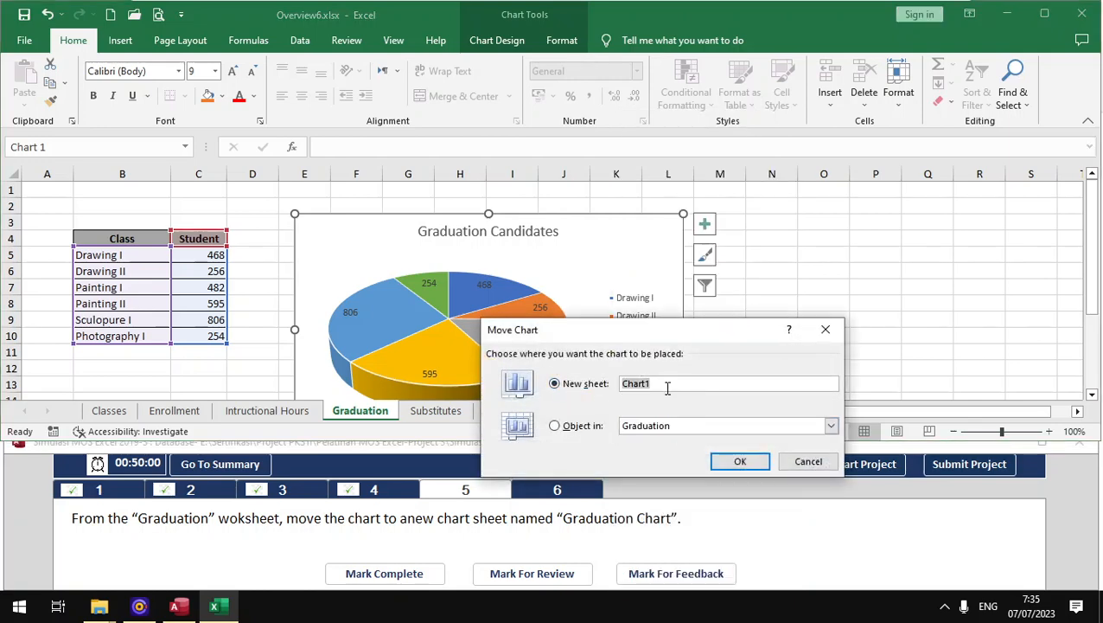
text(Graduation)
key(Return)
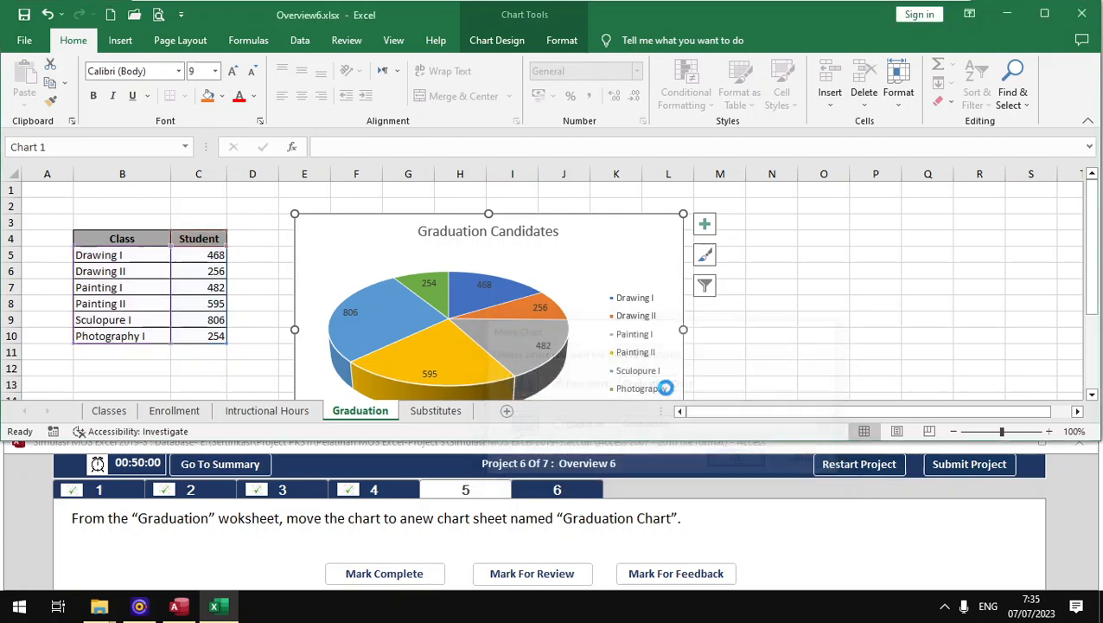
click(435, 575)
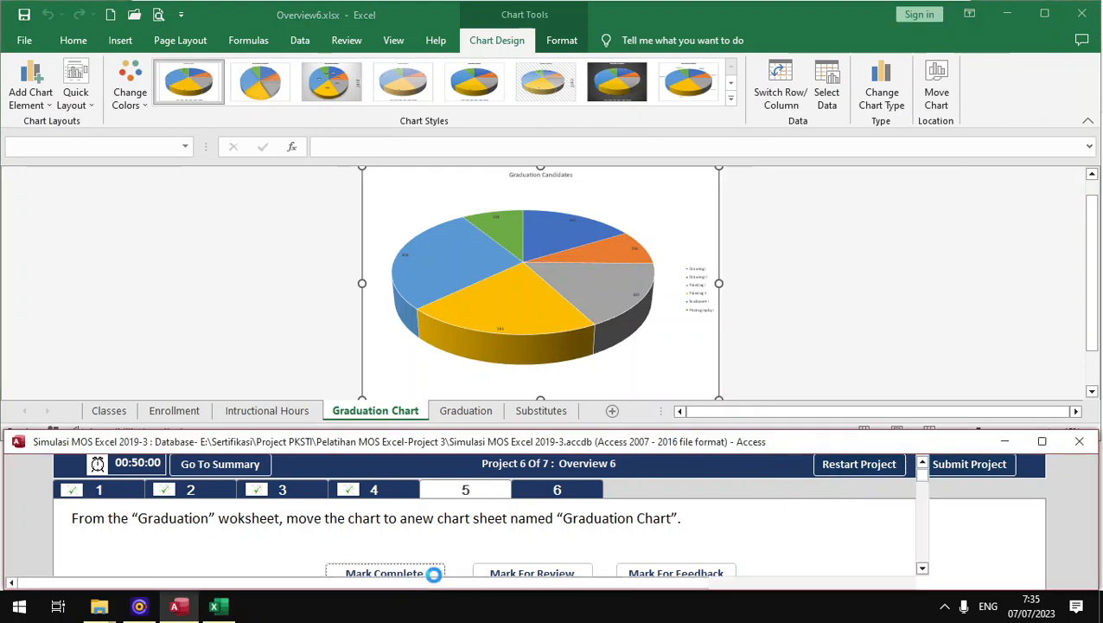
click(536, 489)
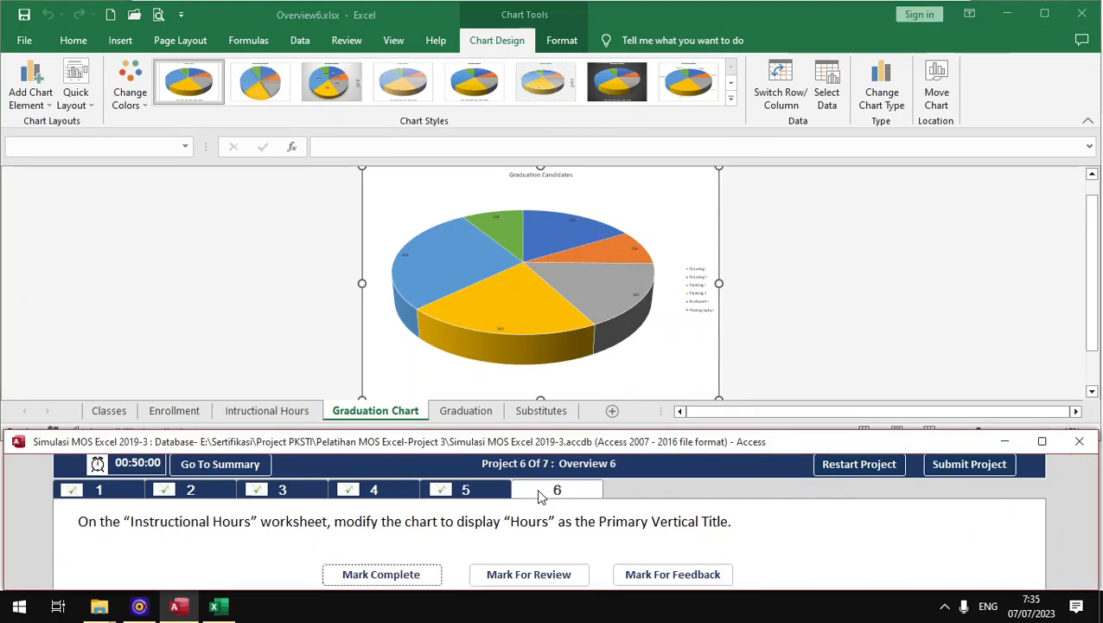
Step: Add a primary vertical axis title to the Instructional Hours column chart
click(296, 412)
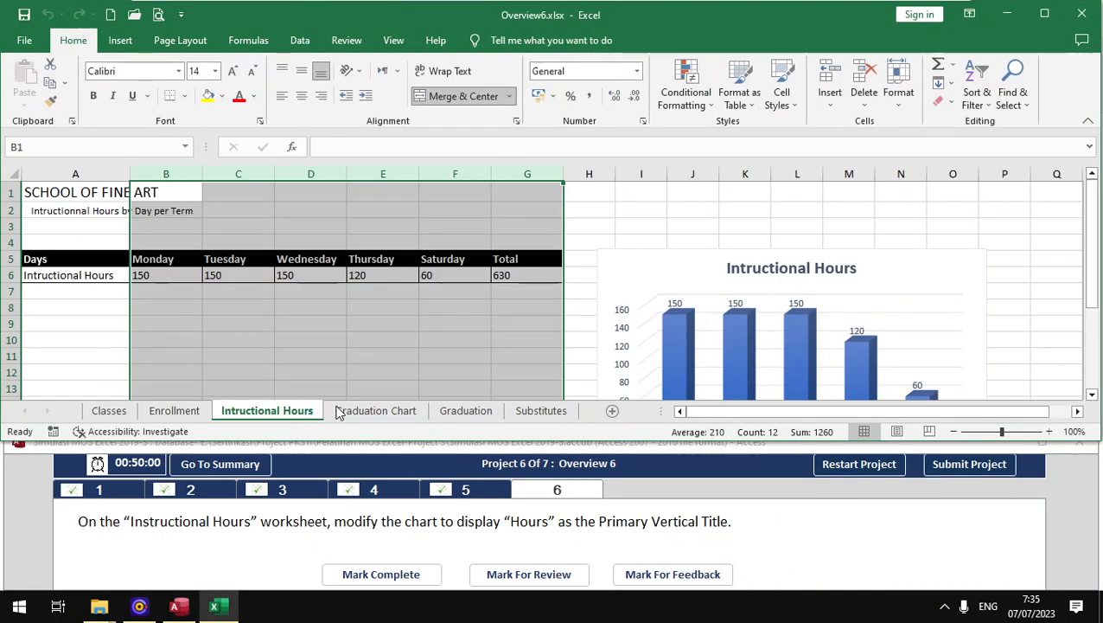
click(699, 288)
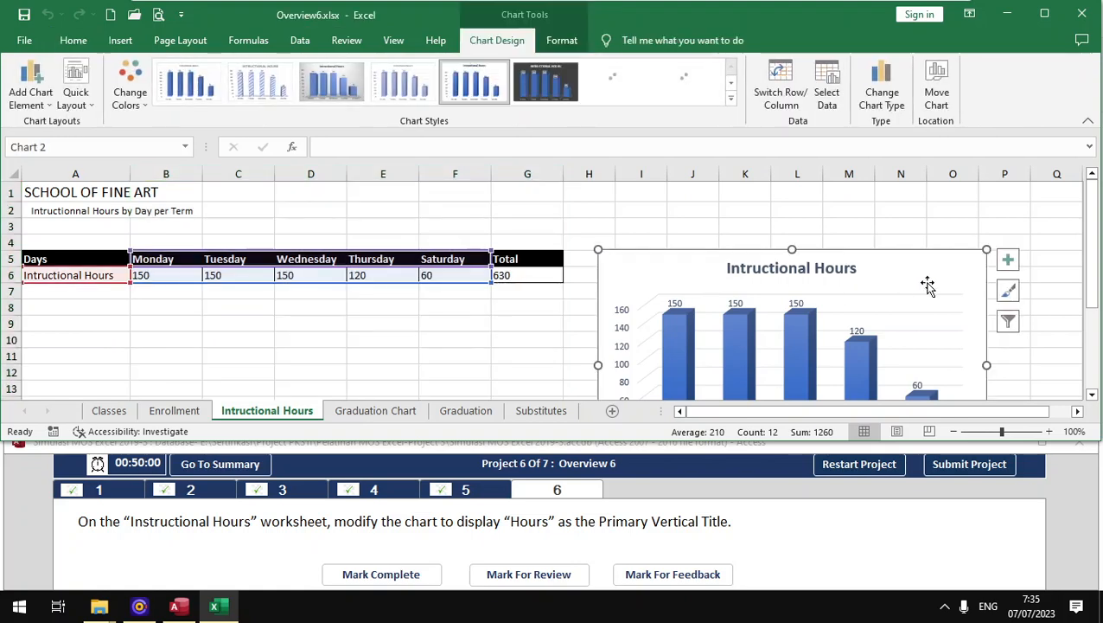
click(1007, 261)
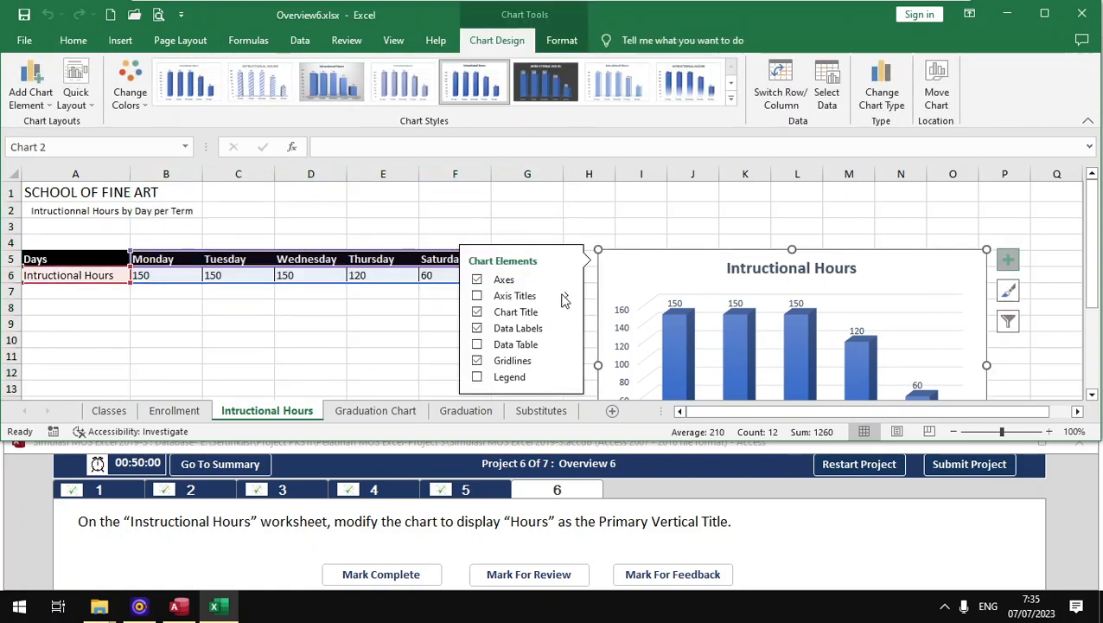
mouse_move(564, 296)
click(599, 315)
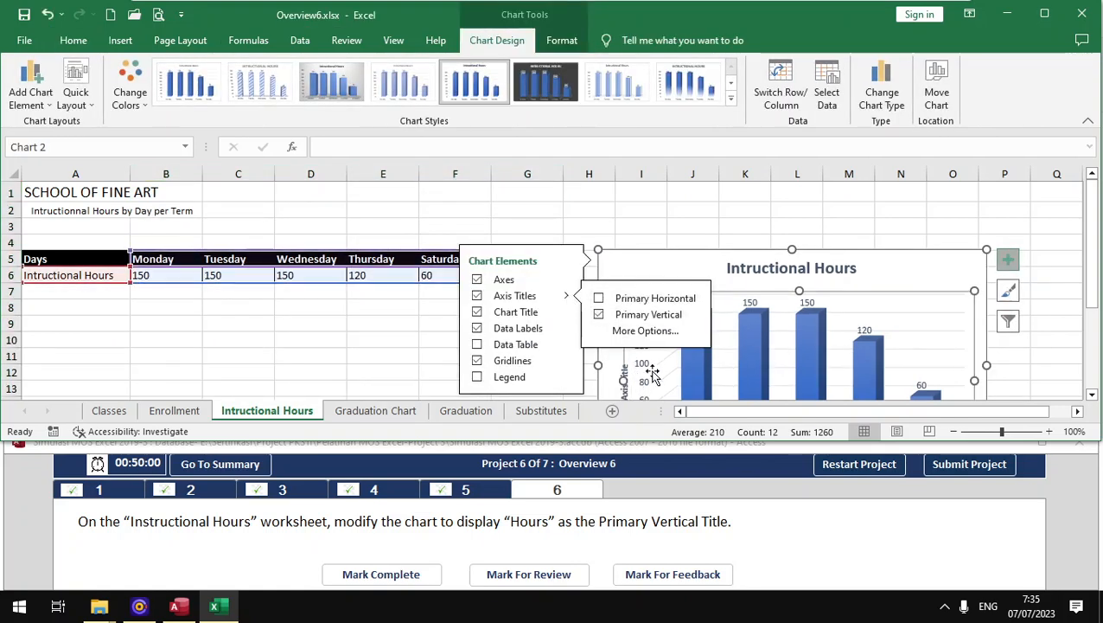
click(727, 226)
Step: Change the axis title text to 'Hours', mark the task complete and submit the project
click(625, 370)
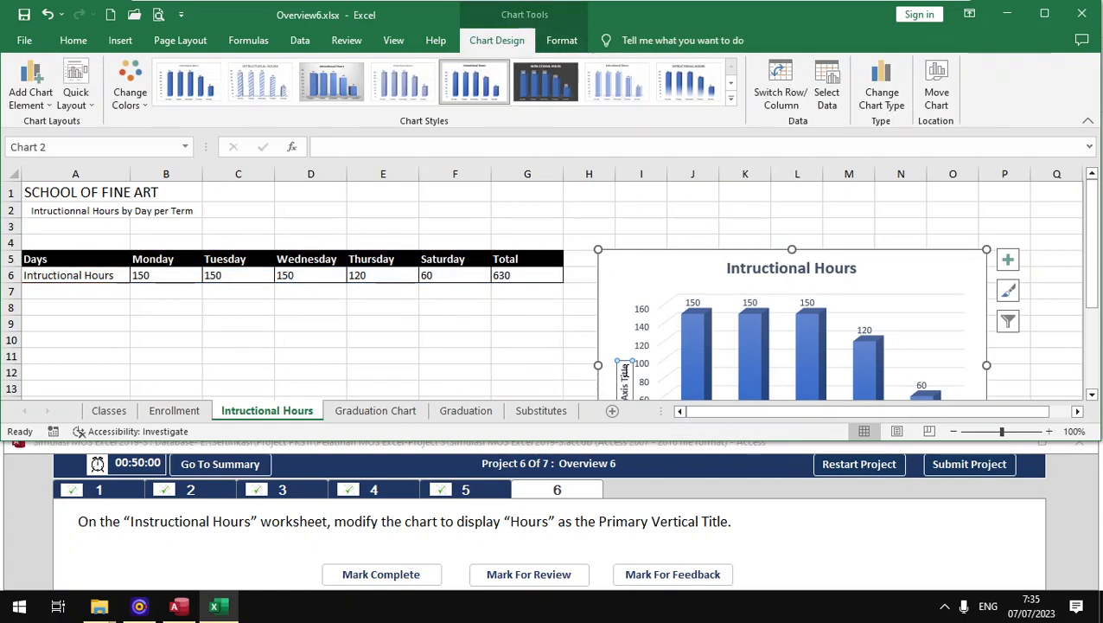
double_click(624, 370)
scroll(627, 376, down, 1)
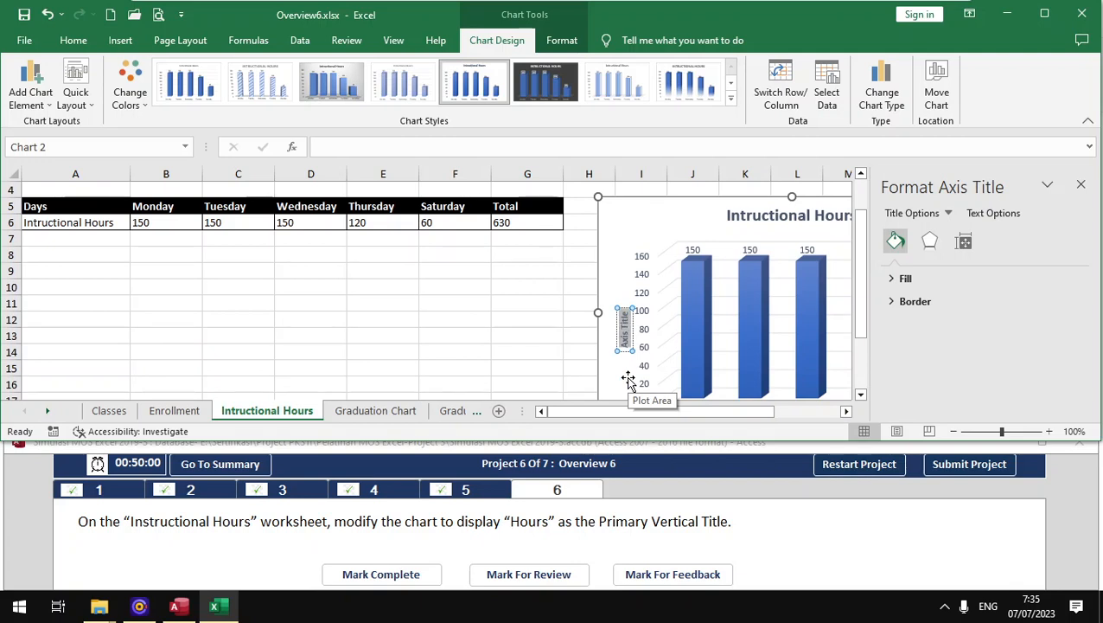
text(Hours)
click(409, 575)
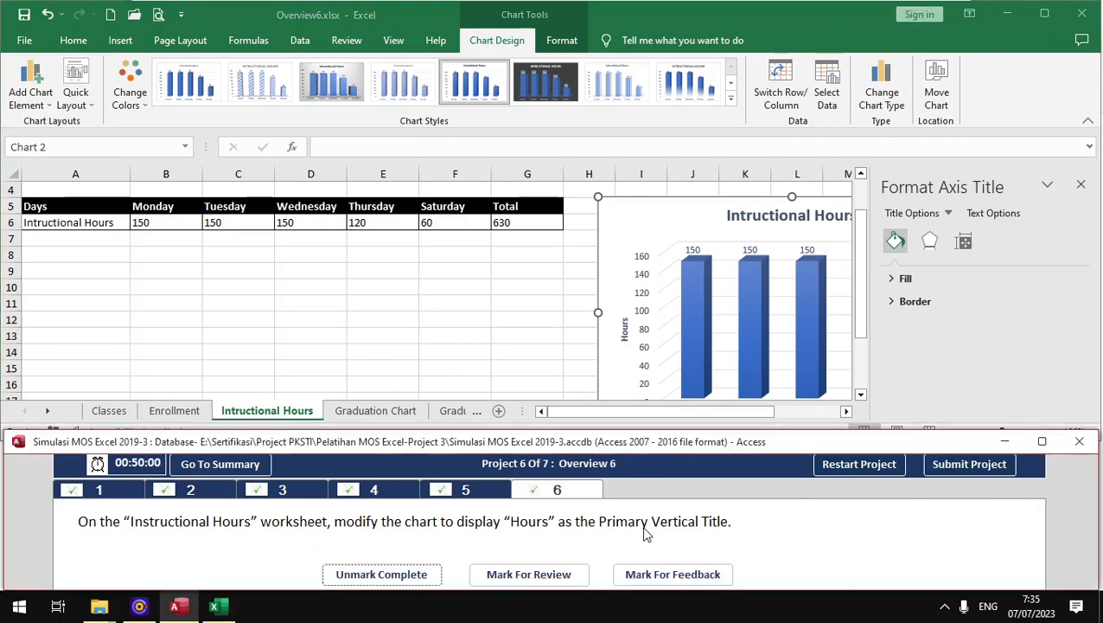
click(981, 464)
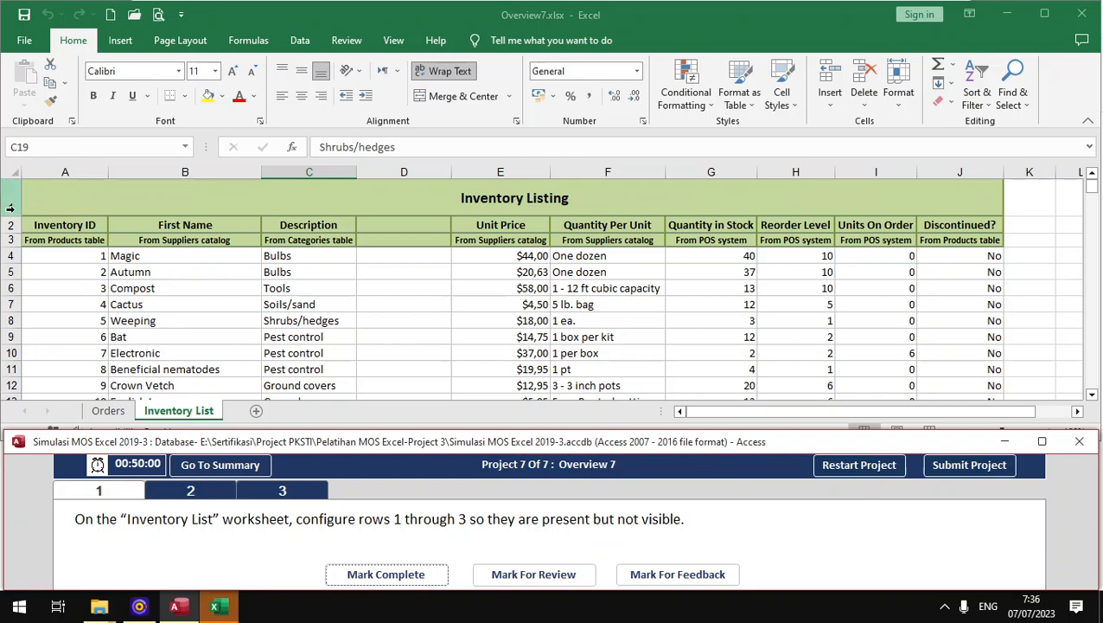
Step: Hide rows 1 through 3 on the Inventory List sheet and mark the task complete
drag(9, 208, 13, 244)
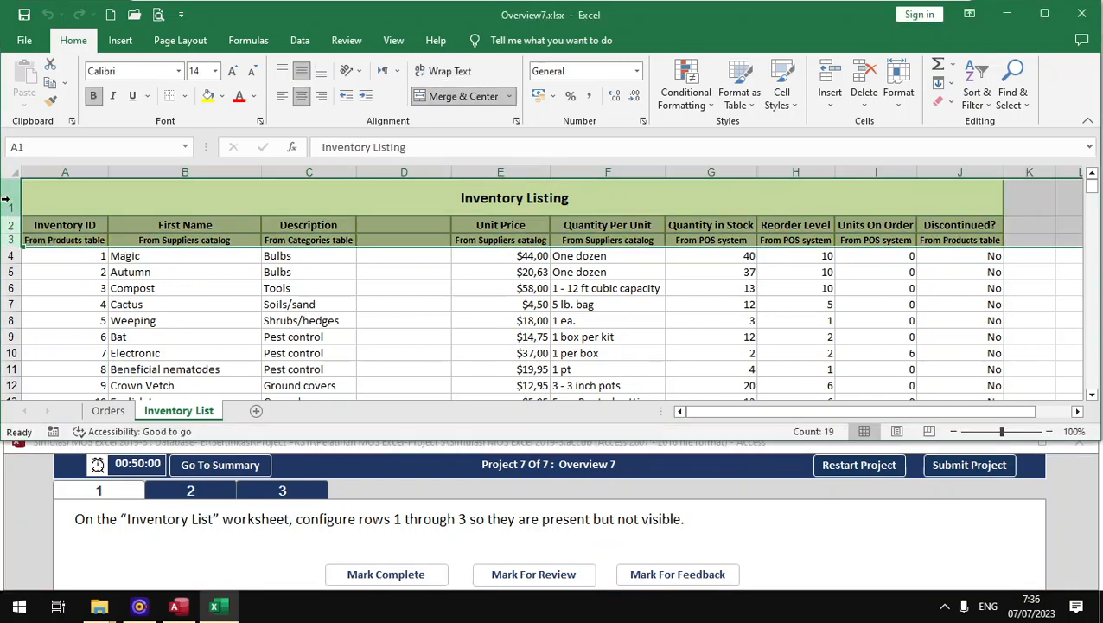
right_click(12, 206)
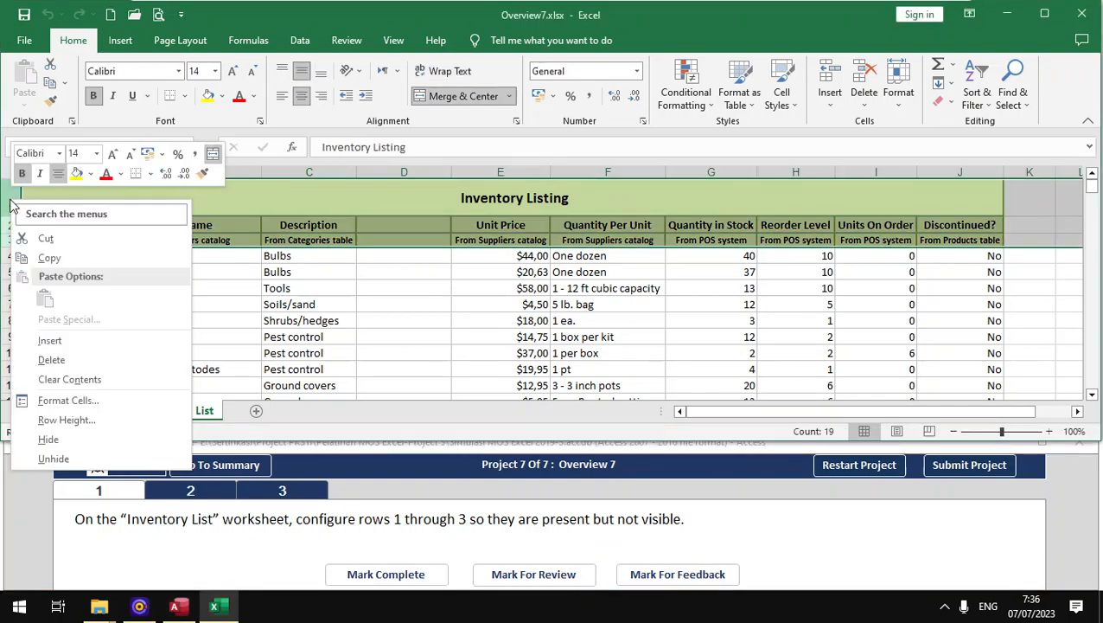
click(54, 440)
click(397, 577)
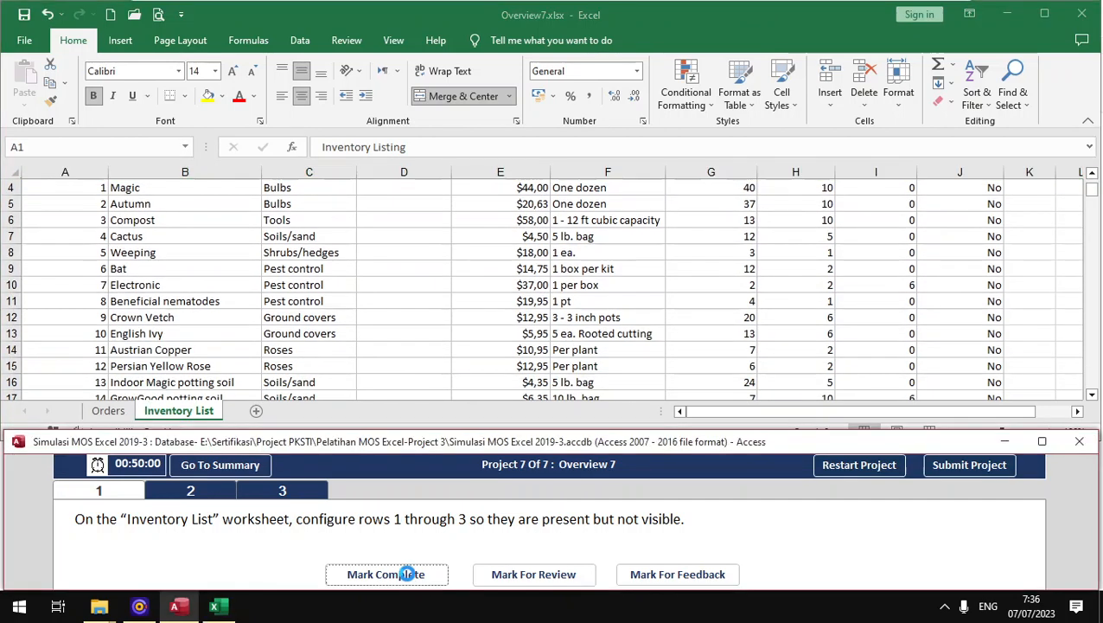
Step: Delete the empty column D and mark the task complete
click(194, 492)
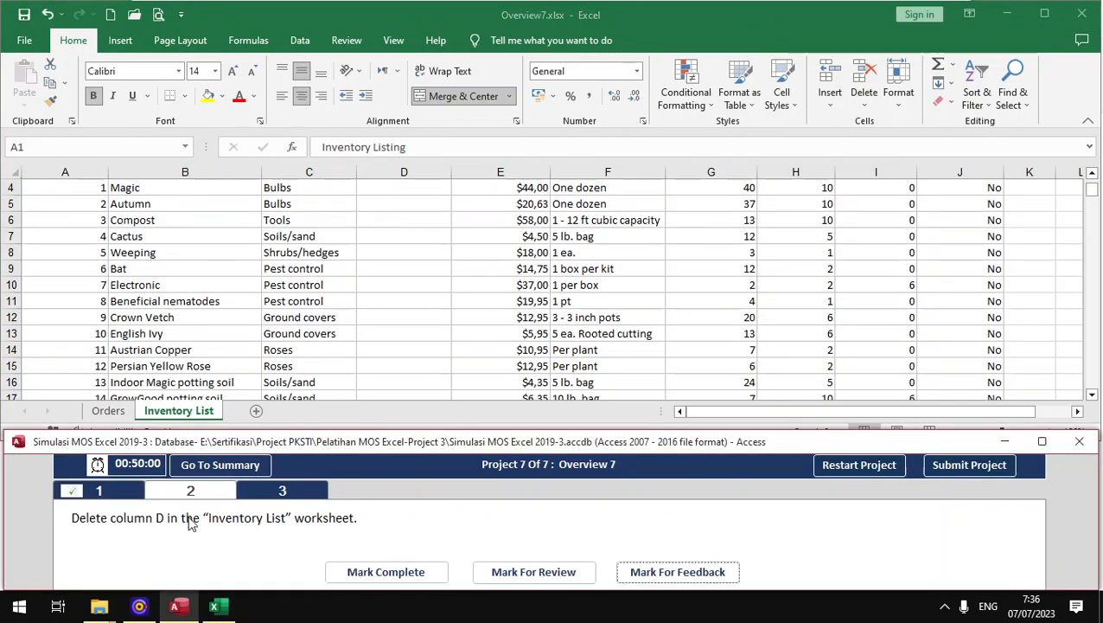
click(413, 164)
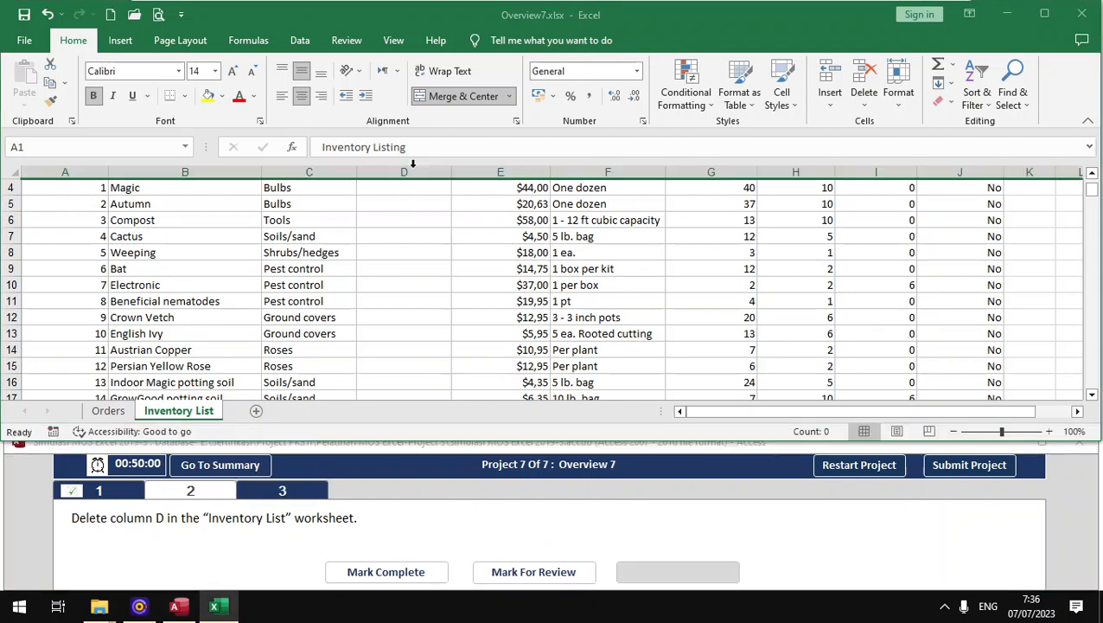
click(410, 165)
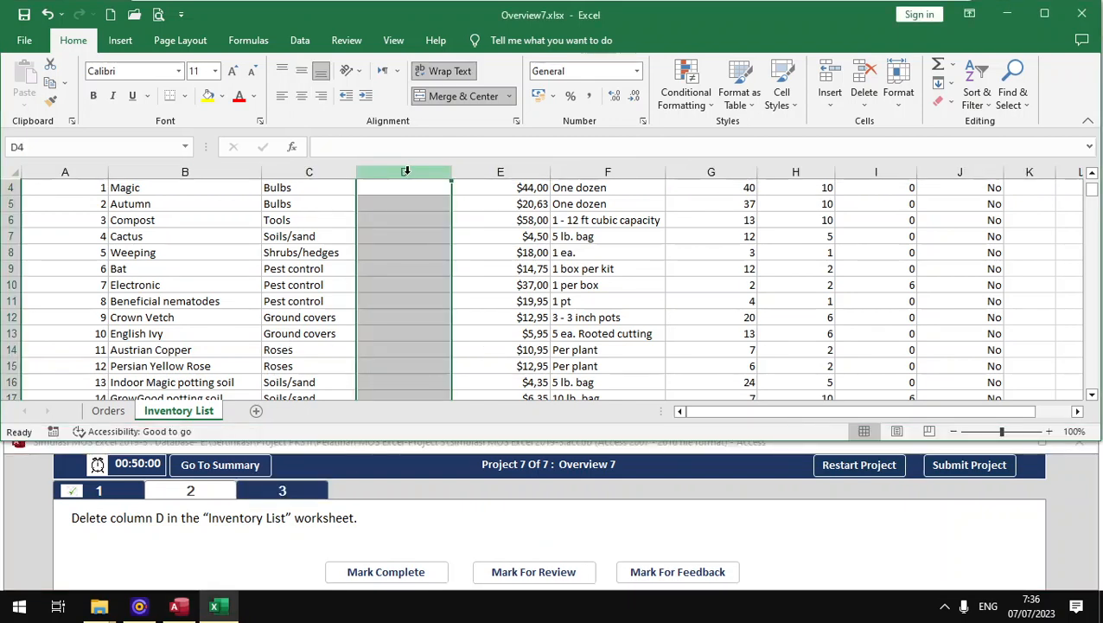
right_click(408, 173)
click(455, 335)
click(386, 573)
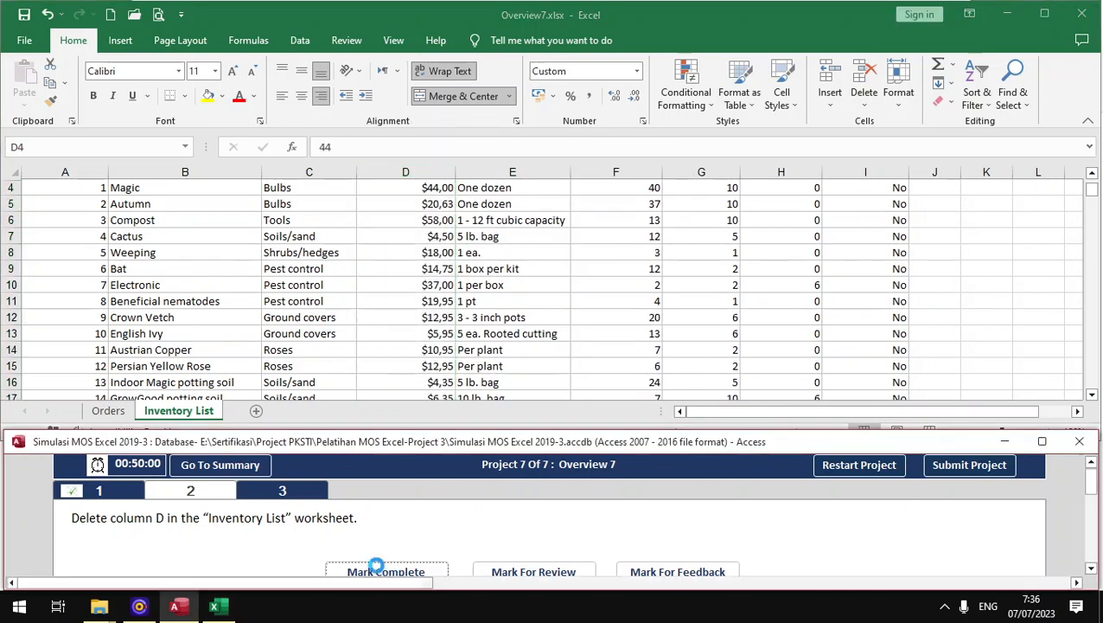
click(307, 494)
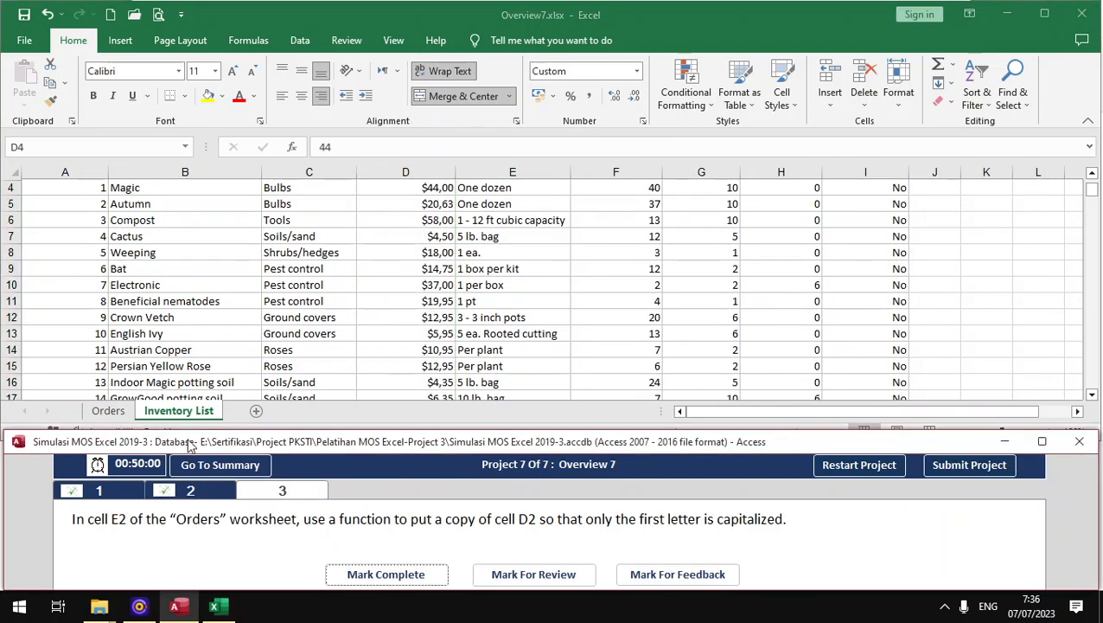
Step: Enter =PROPER(D2) in E2 on the Orders sheet, mark it complete and submit Overview 7
click(112, 411)
click(112, 411)
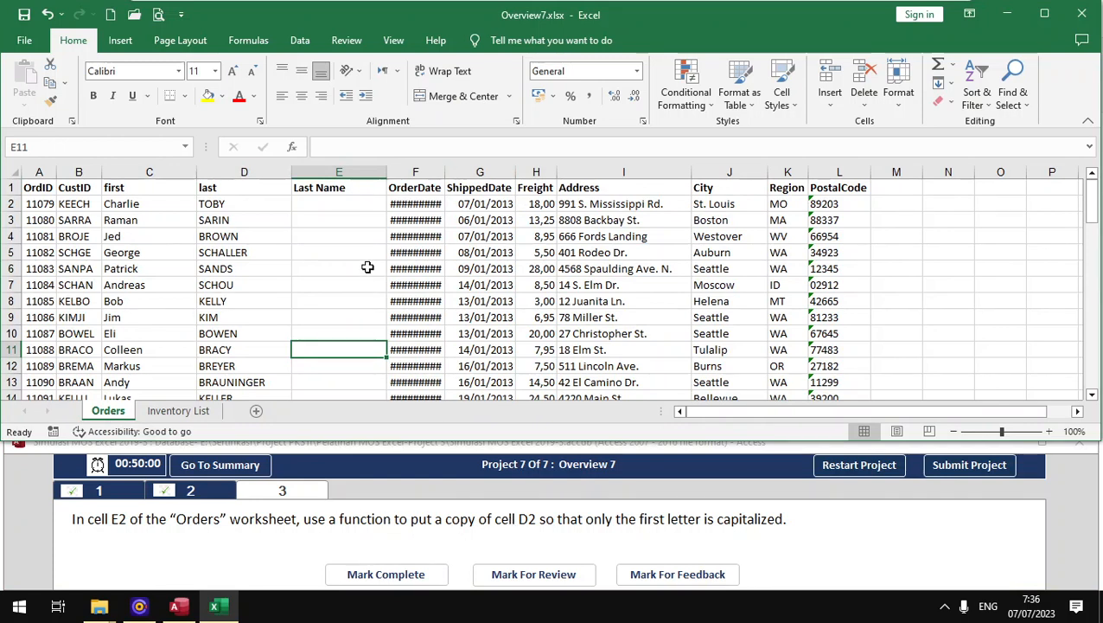
click(345, 200)
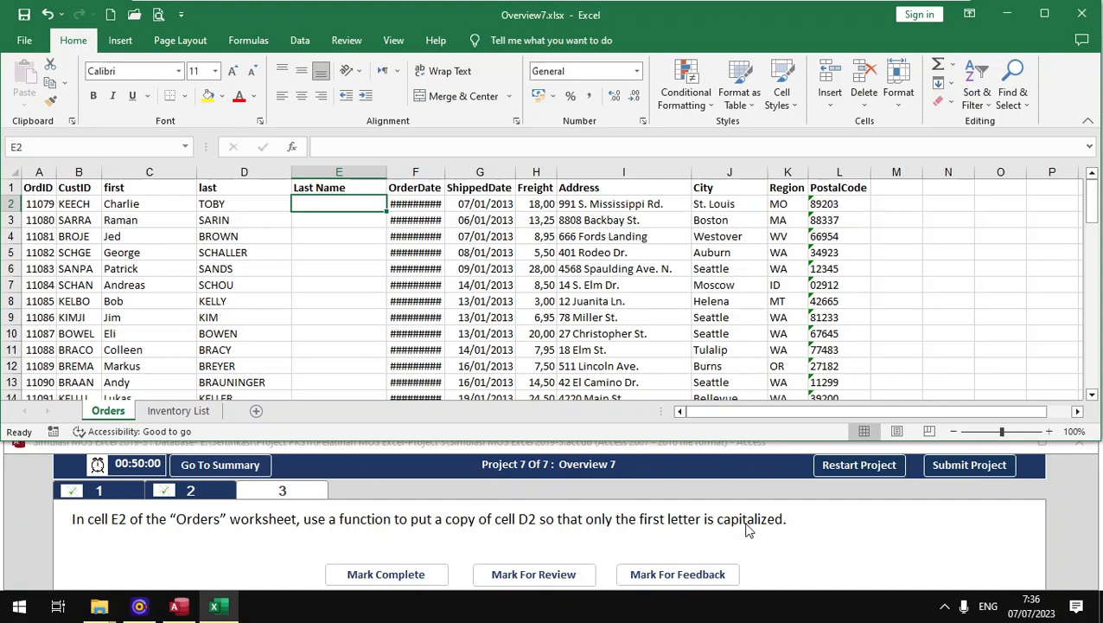
text(=)
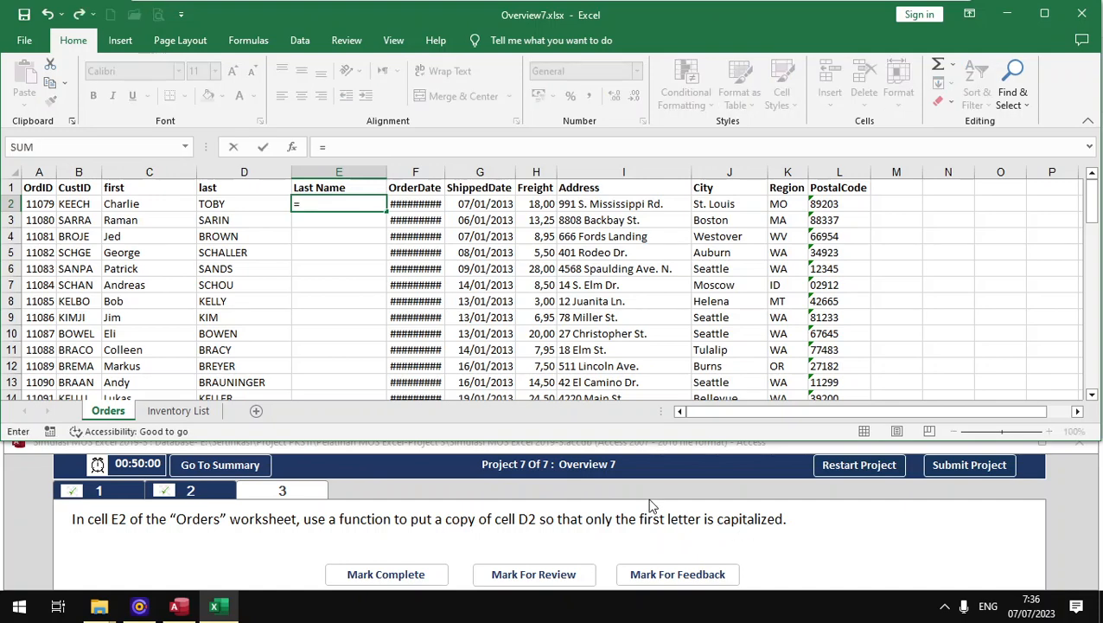
text(prop)
key(Tab)
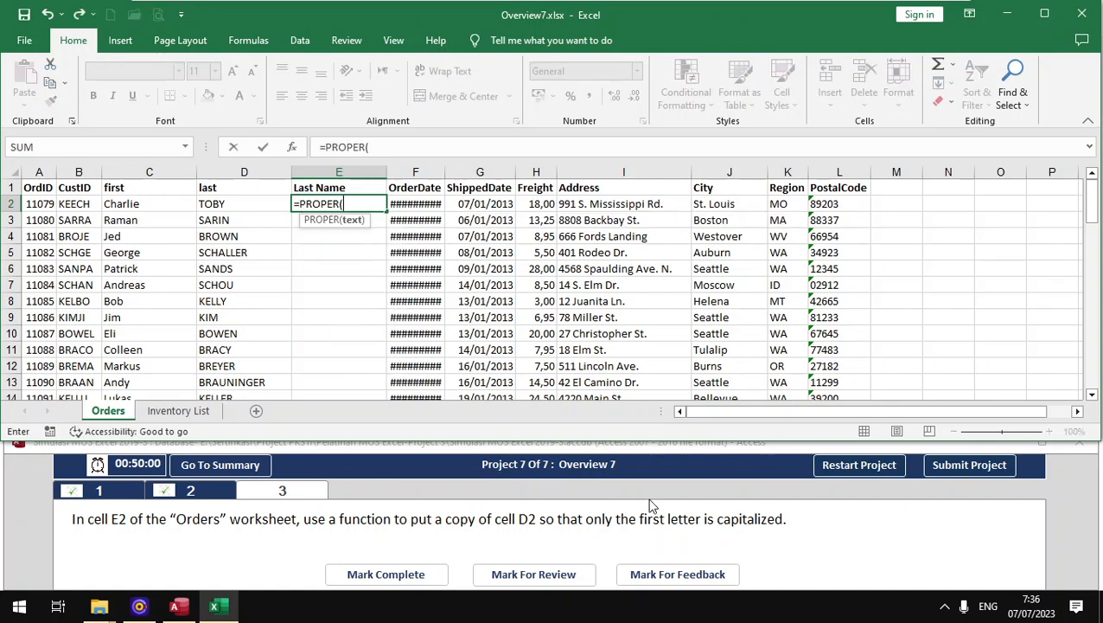
click(232, 204)
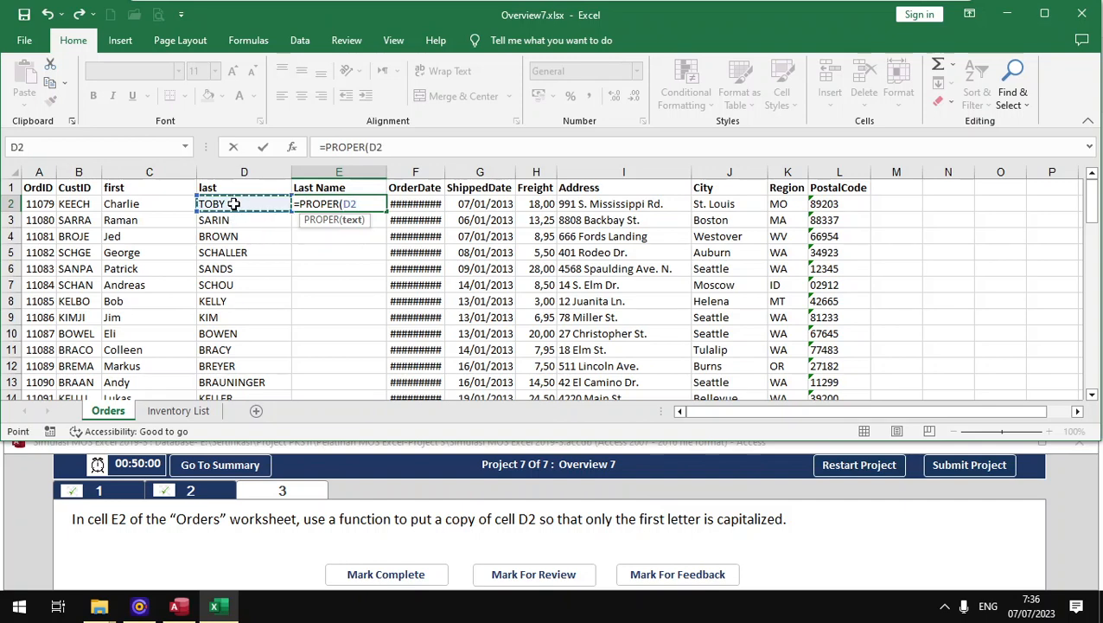
key(Return)
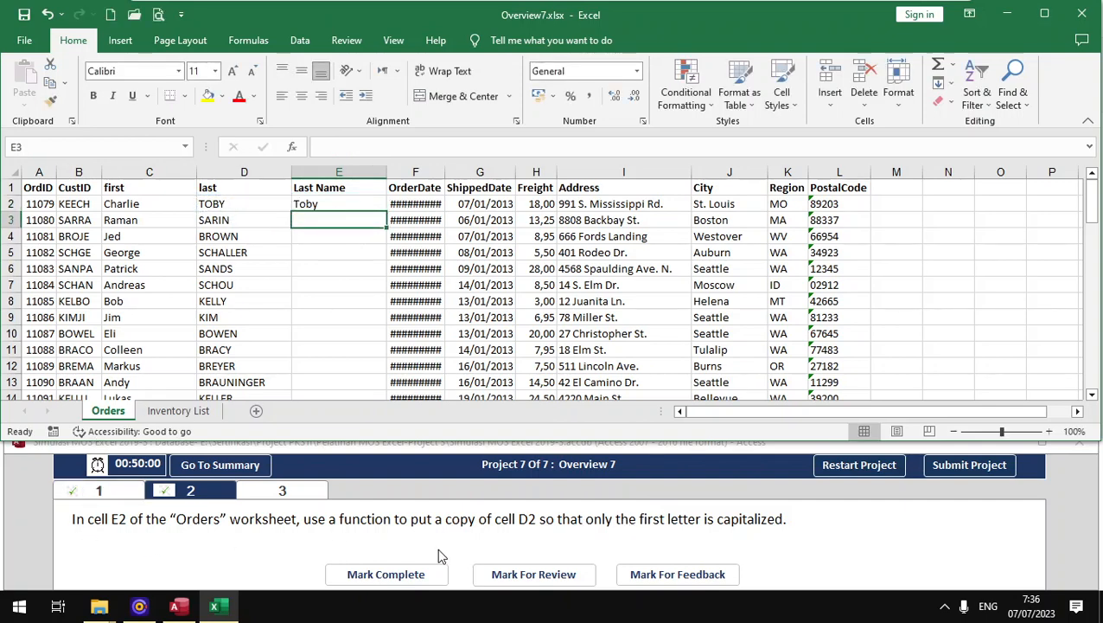
click(416, 575)
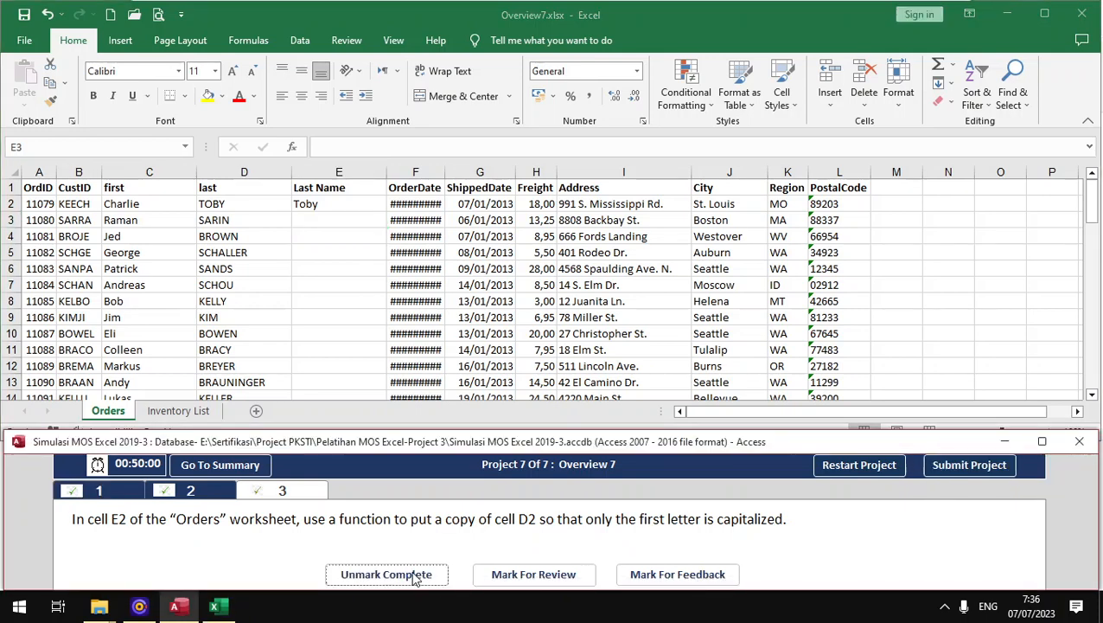
click(972, 471)
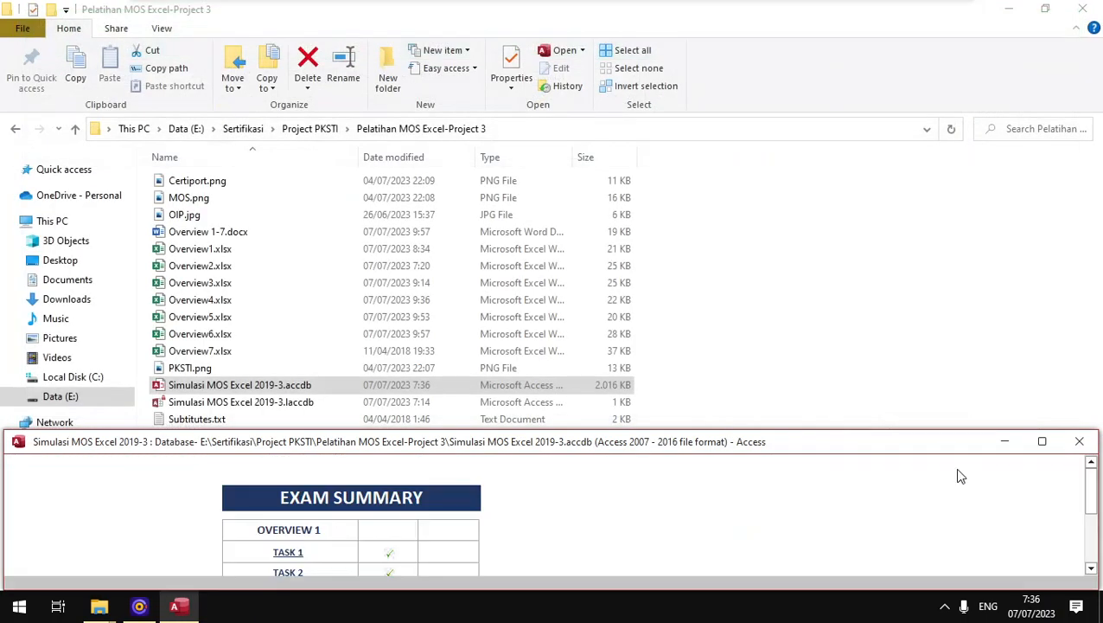
Step: Reopen flagged Task 4 of Overview 2 from the Exam Summary to bring up Overview2.xlsx
scroll(522, 530, down, 2)
scroll(523, 537, up, 2)
scroll(522, 537, down, 2)
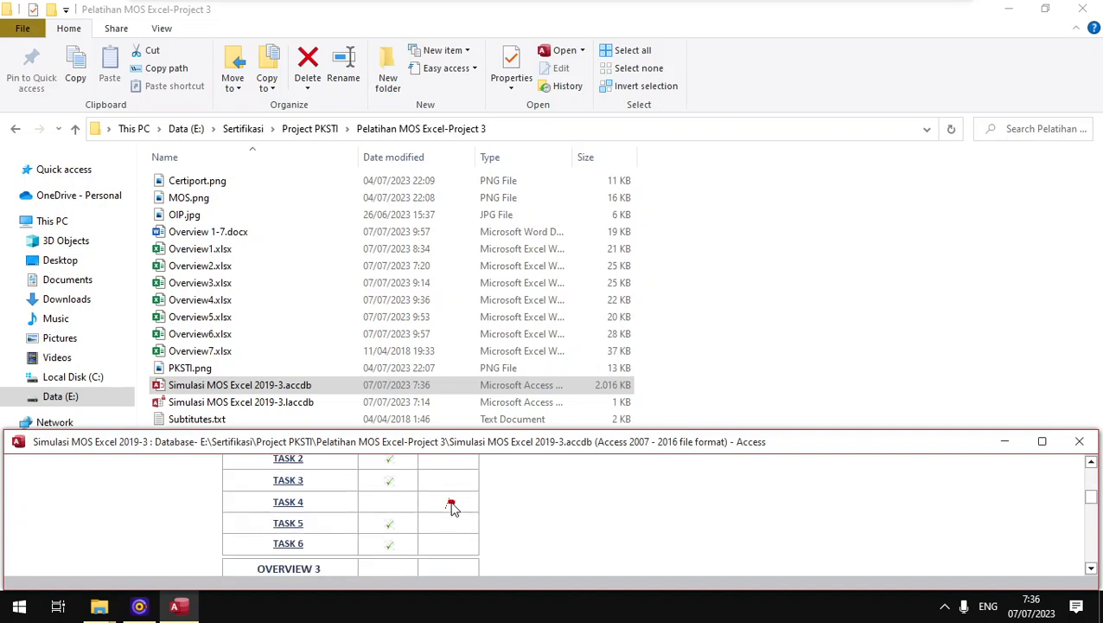
click(295, 507)
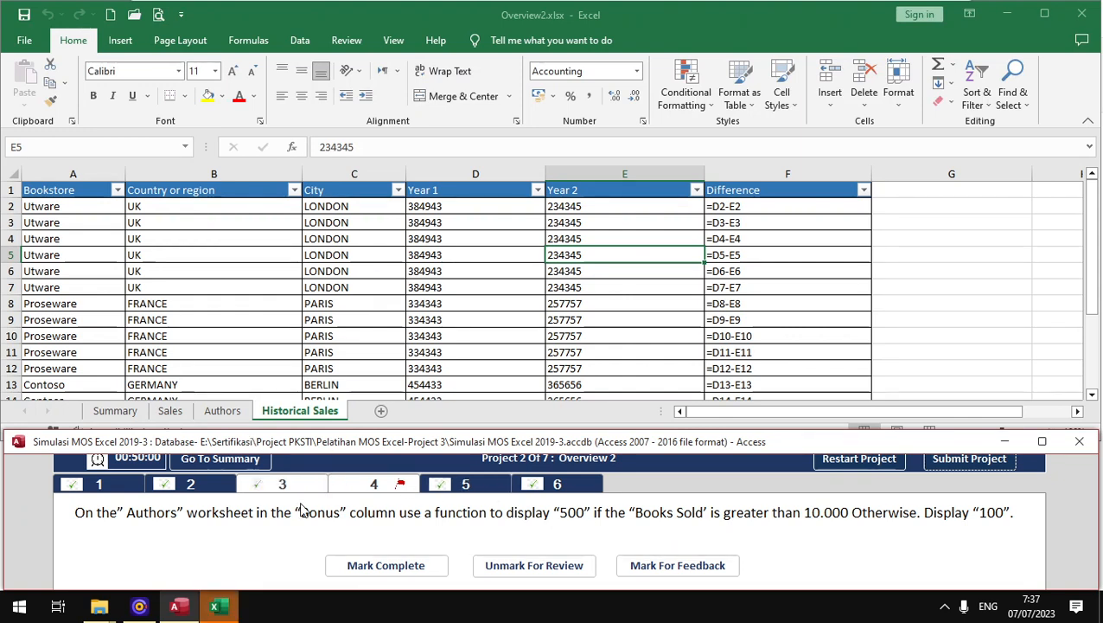
Step: On the Authors sheet, enter =IF(C2>10000;500;100) in Bonus cell D2
click(220, 410)
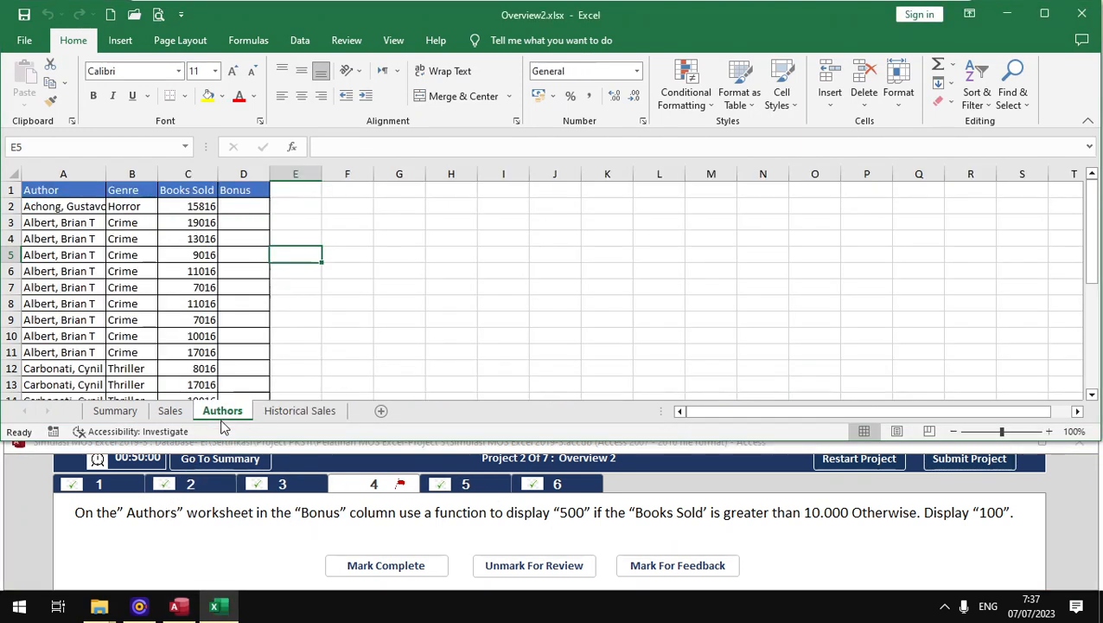
click(241, 207)
scroll(249, 228, up, 1)
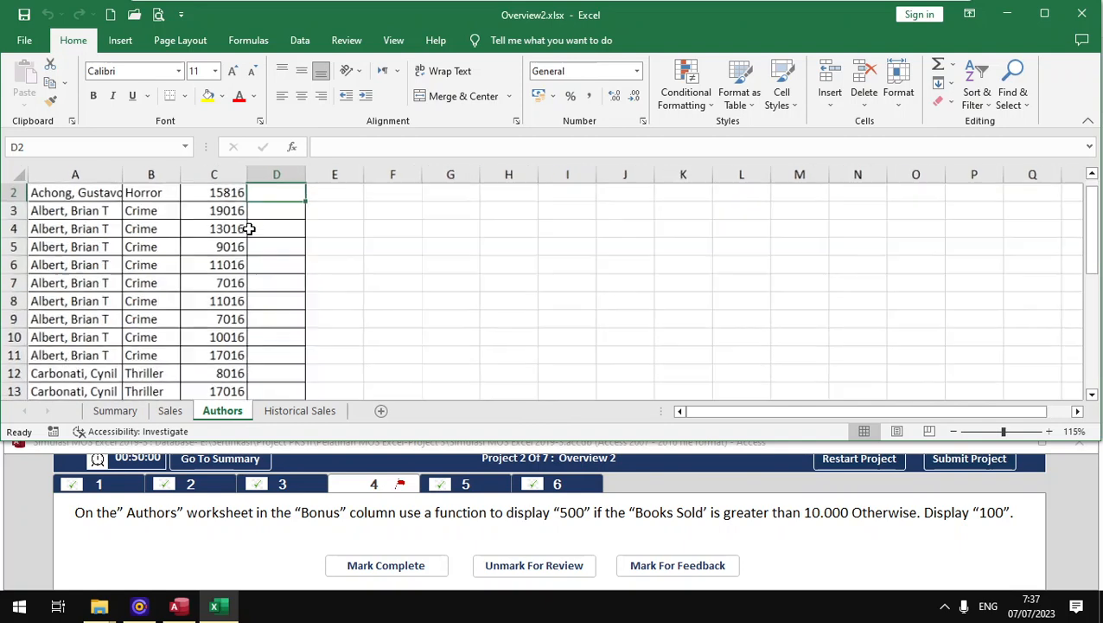
text(=if)
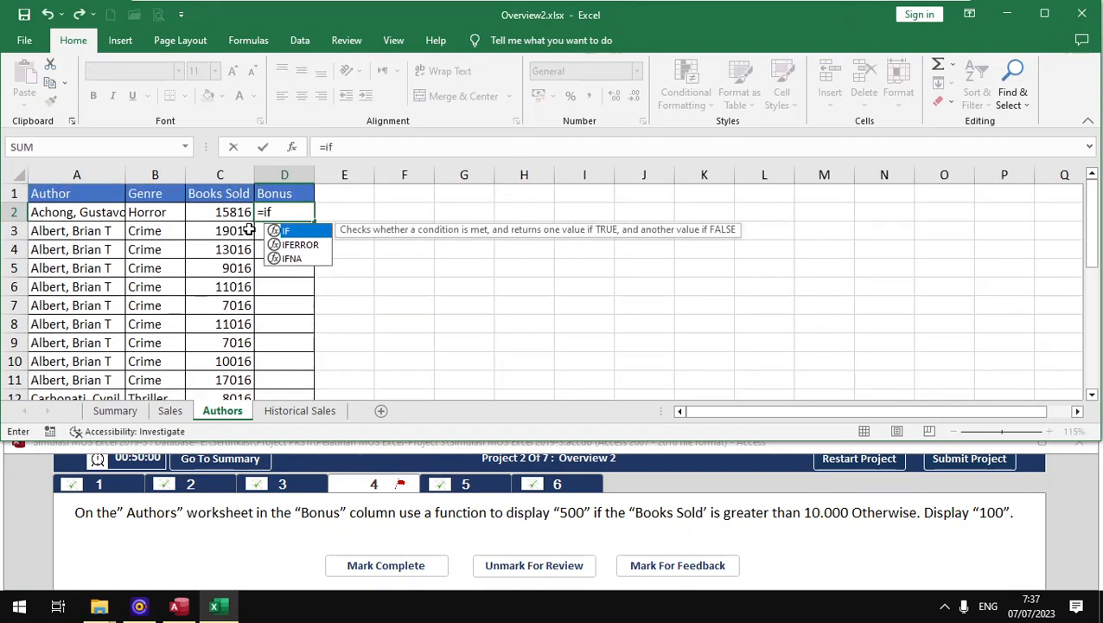
key(Tab)
click(234, 208)
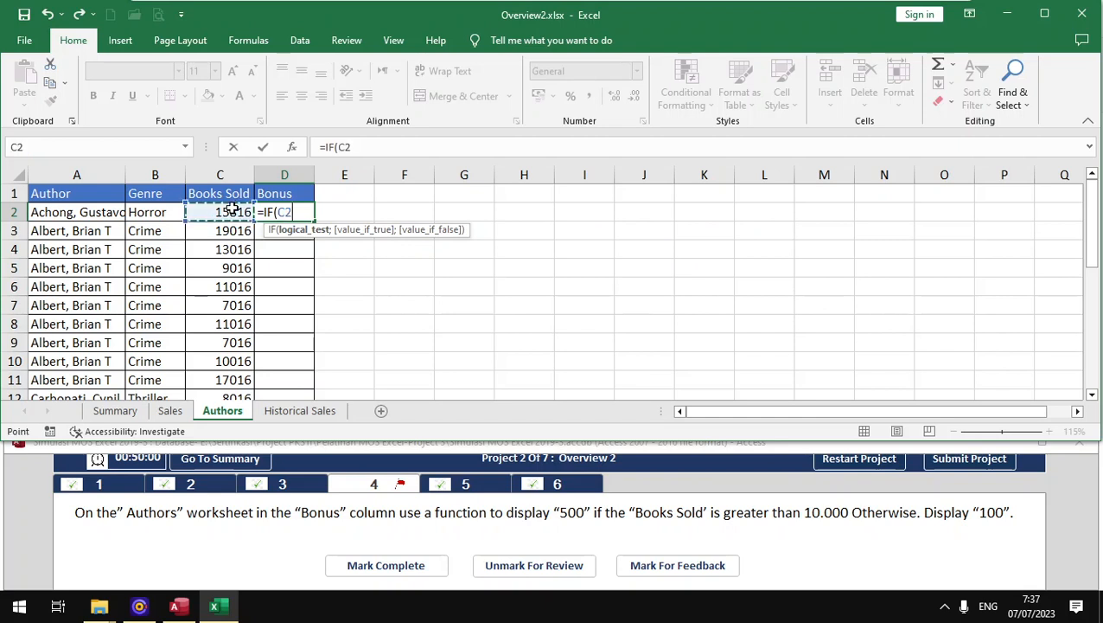
text(>1000)
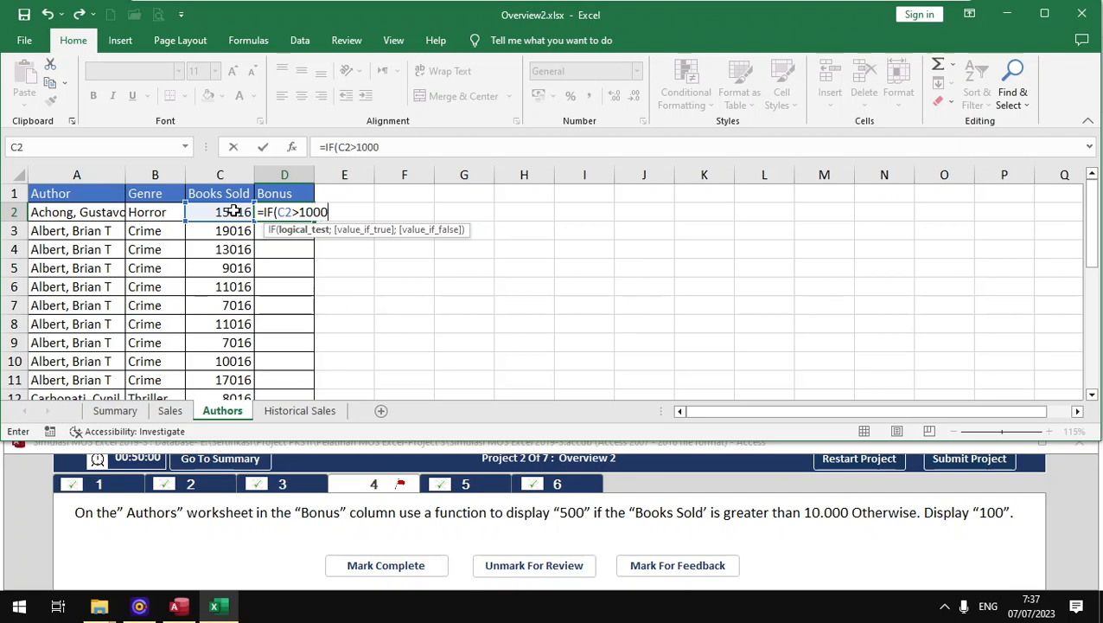
text(0;)
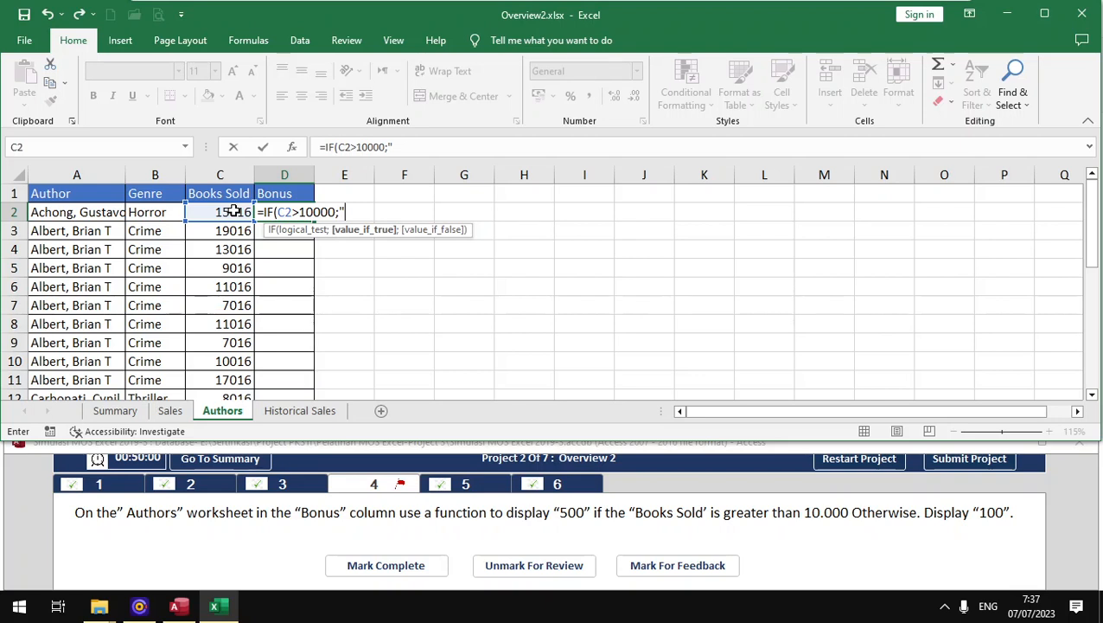
text(500;)
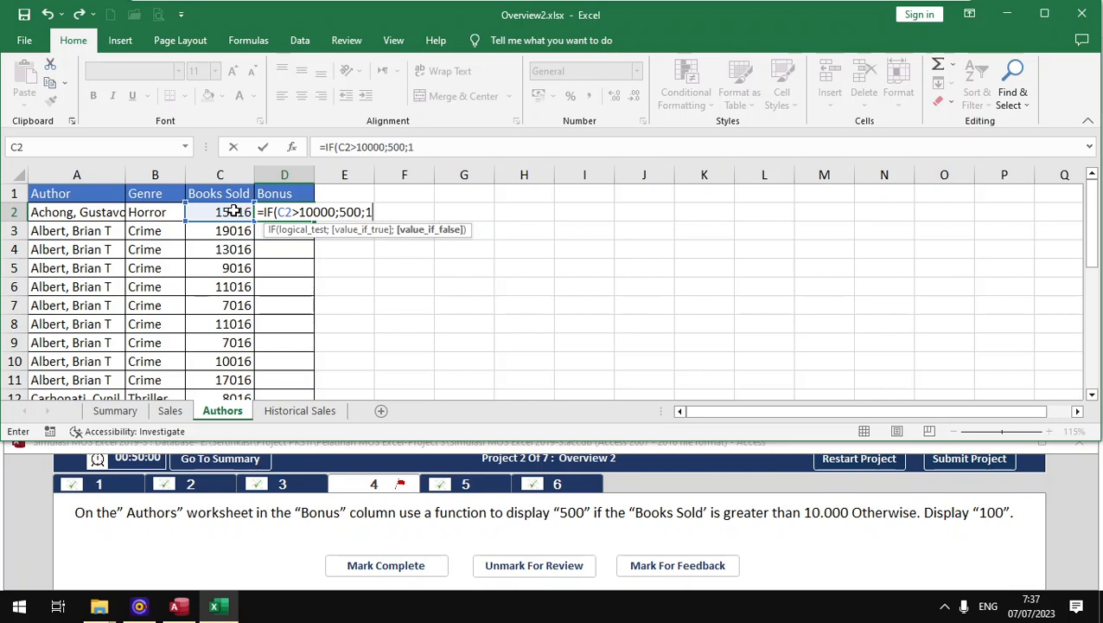
text(100)
key(Return)
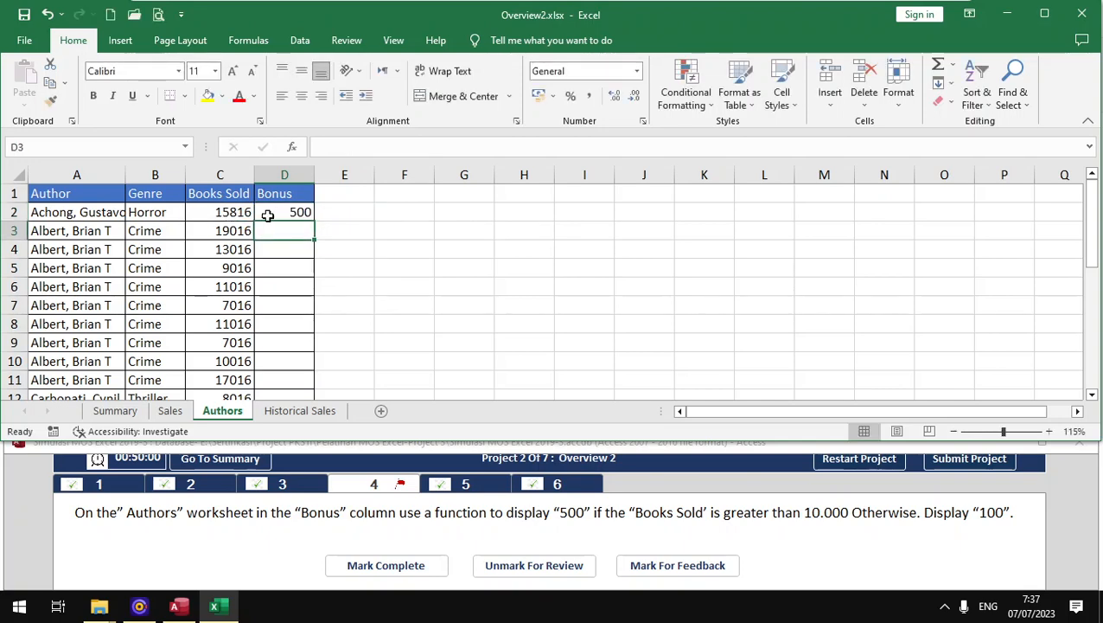
Step: Fill the IF formula down the Bonus column, mark task 4 complete, and return to the summary
click(278, 210)
drag(313, 221, 301, 363)
scroll(301, 363, up, 5)
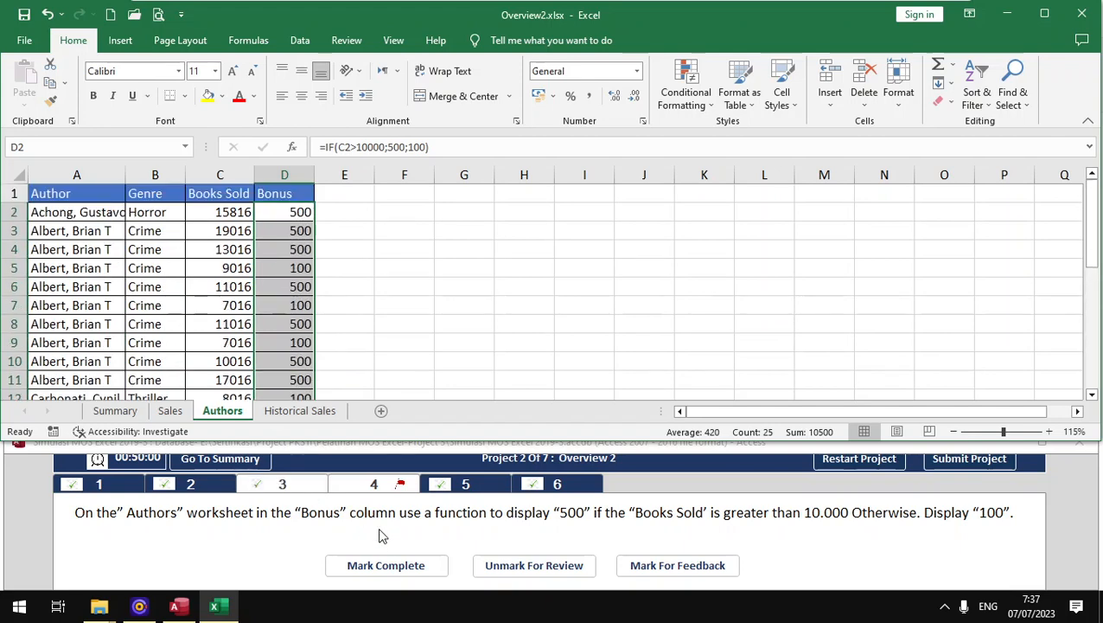
click(407, 565)
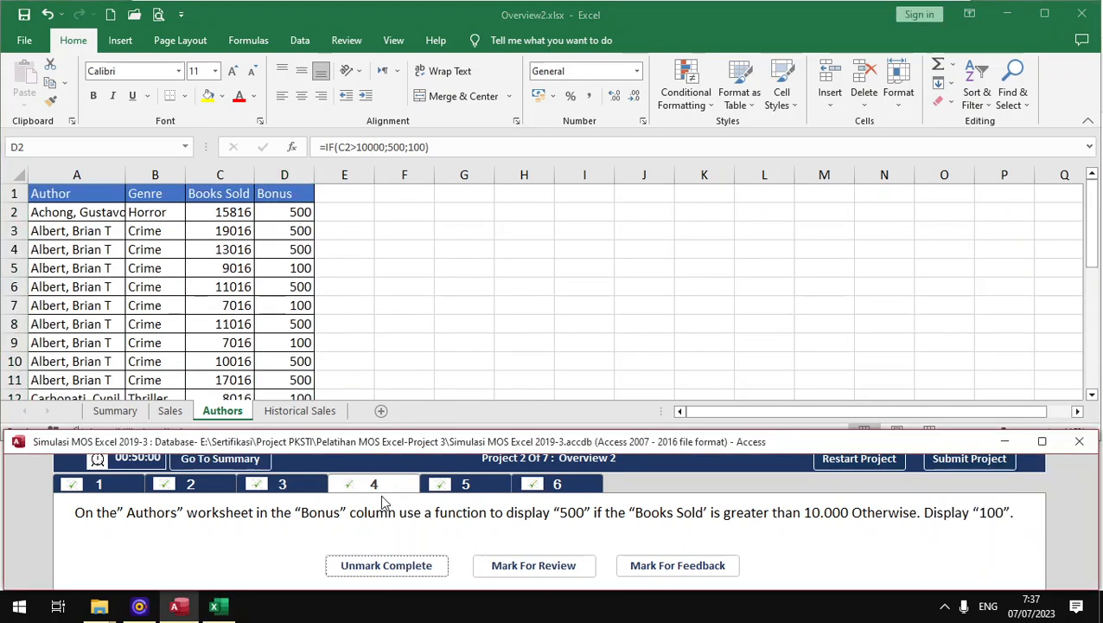
click(218, 459)
Step: End the simulation exam from the Exam Summary and dismiss the completion message
scroll(411, 536, down, 5)
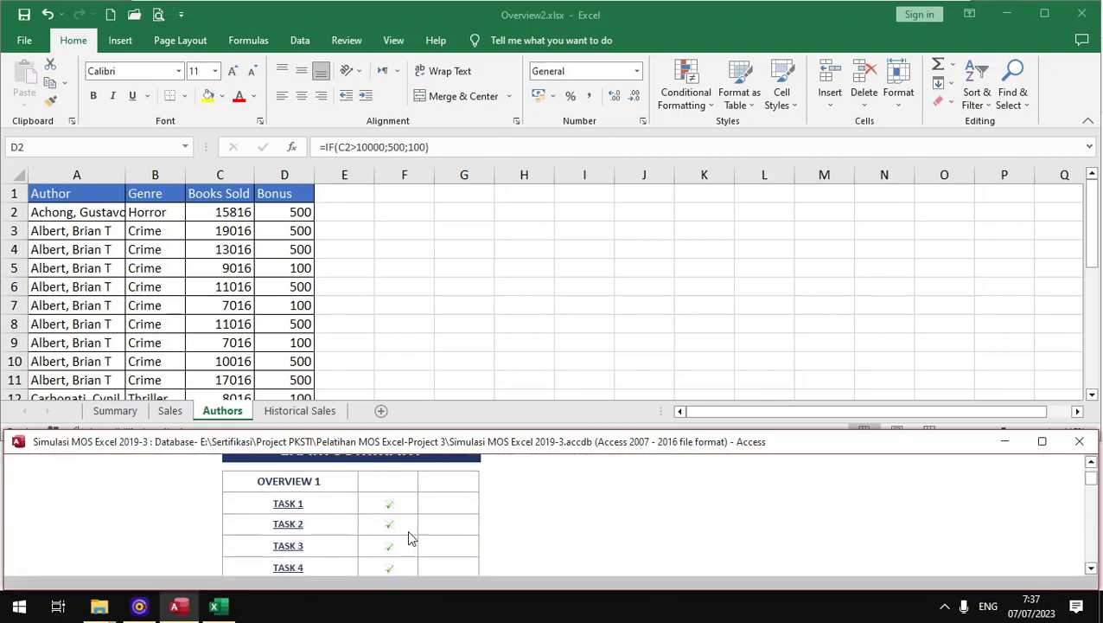
scroll(402, 535, down, 10)
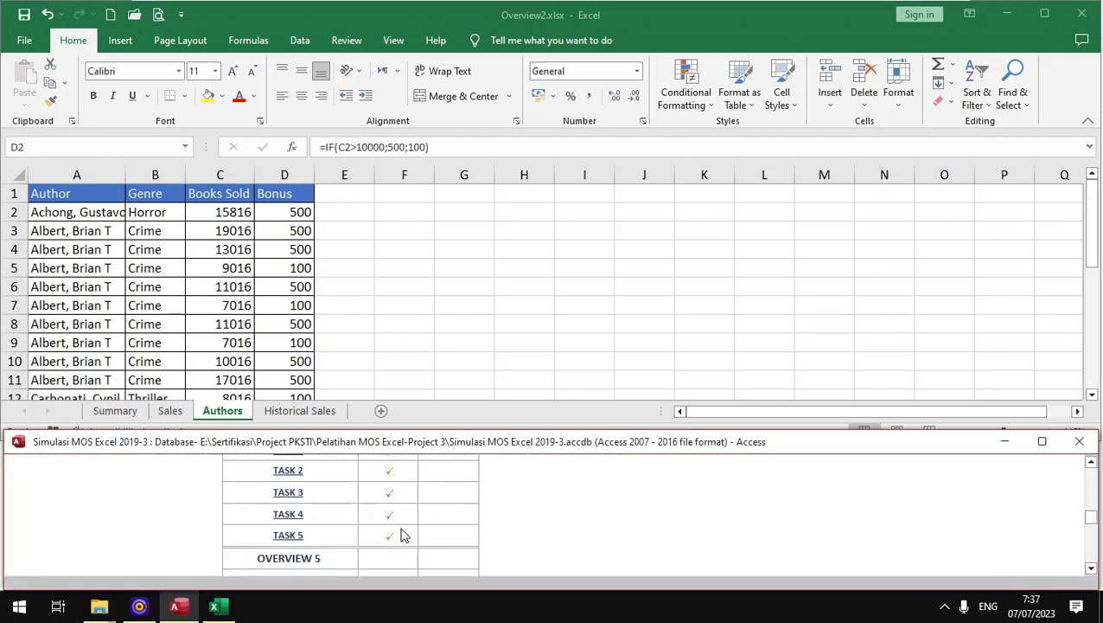
scroll(402, 536, down, 6)
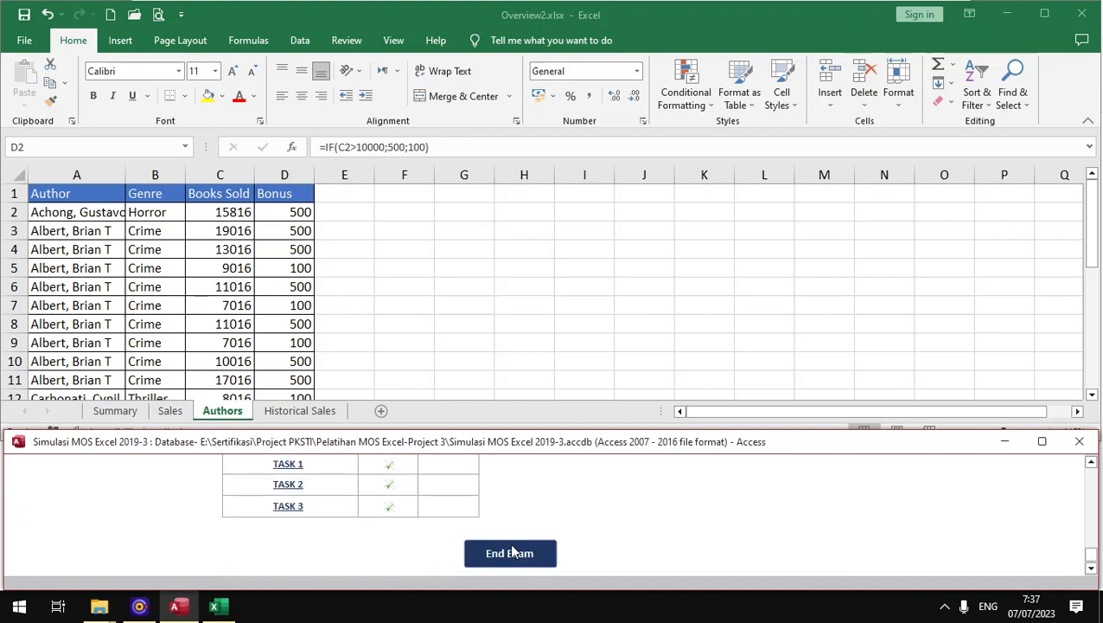
click(518, 553)
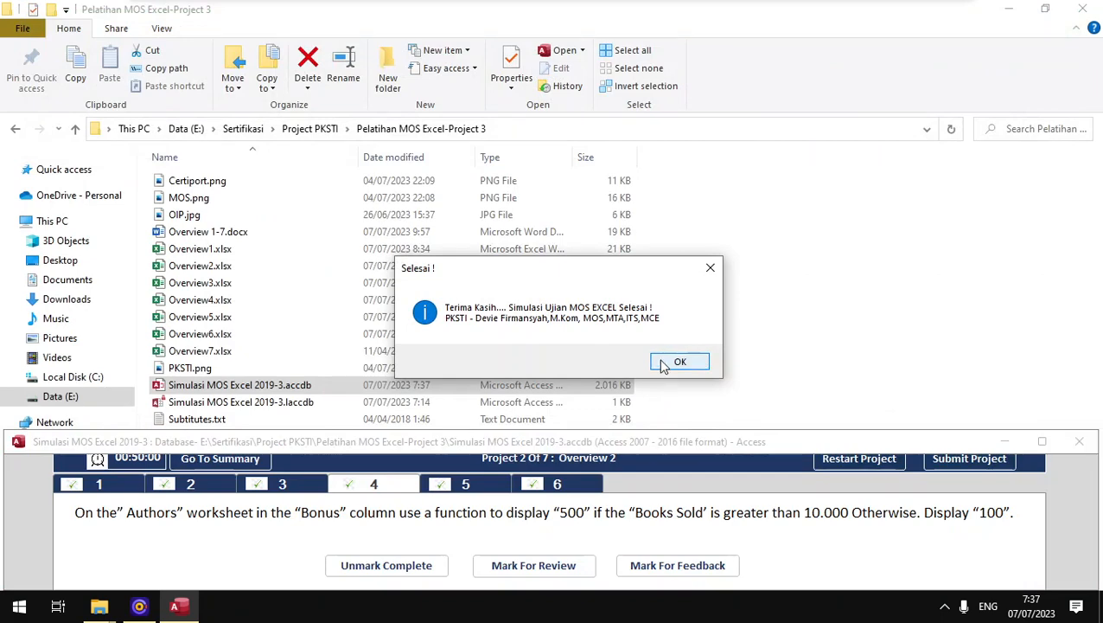
click(680, 362)
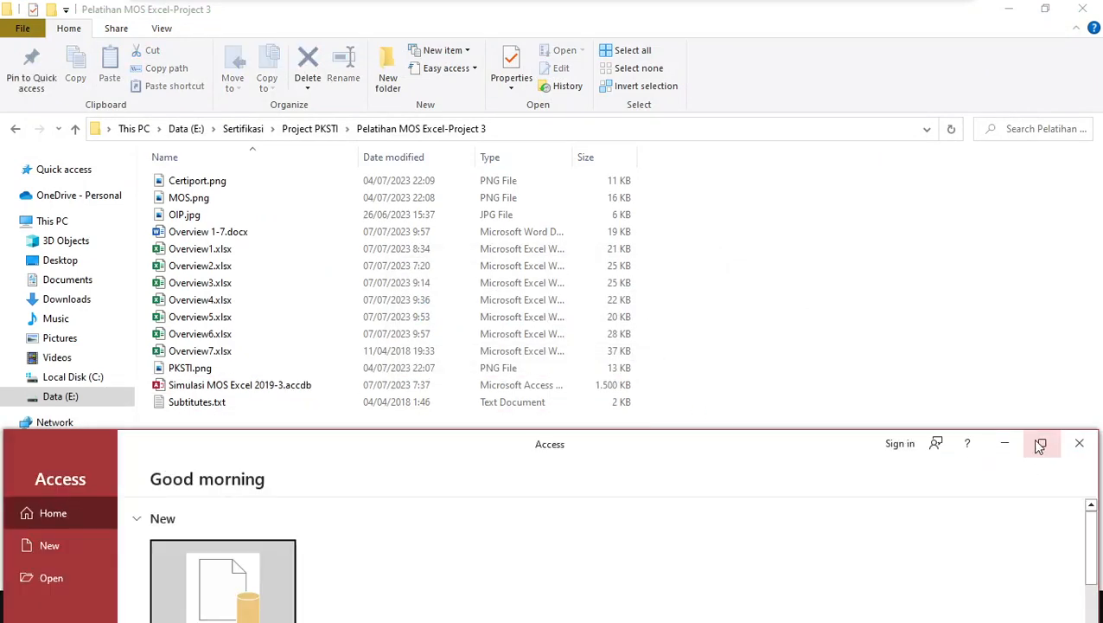
Step: Maximize and close Microsoft Access, leaving the project folder showing
click(1040, 446)
click(1082, 12)
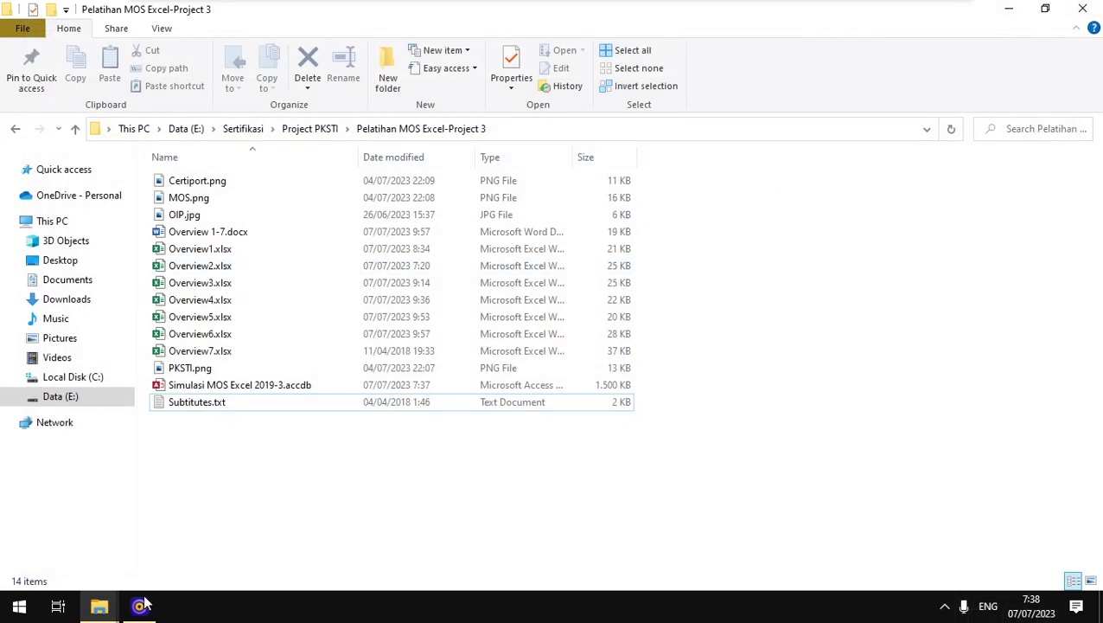
mouse_move(388, 5)
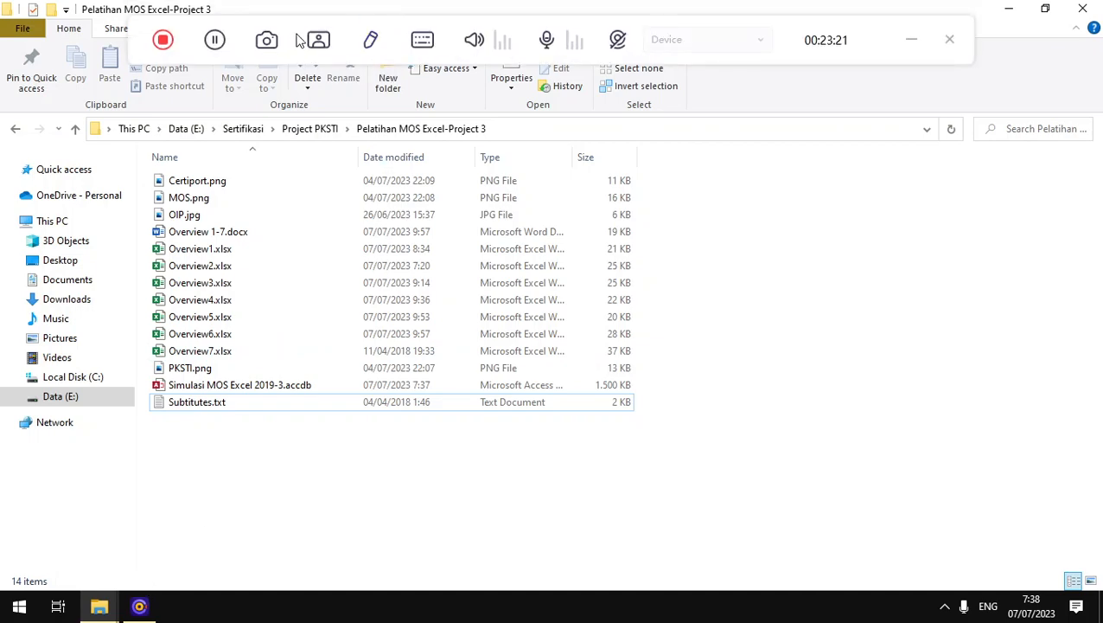